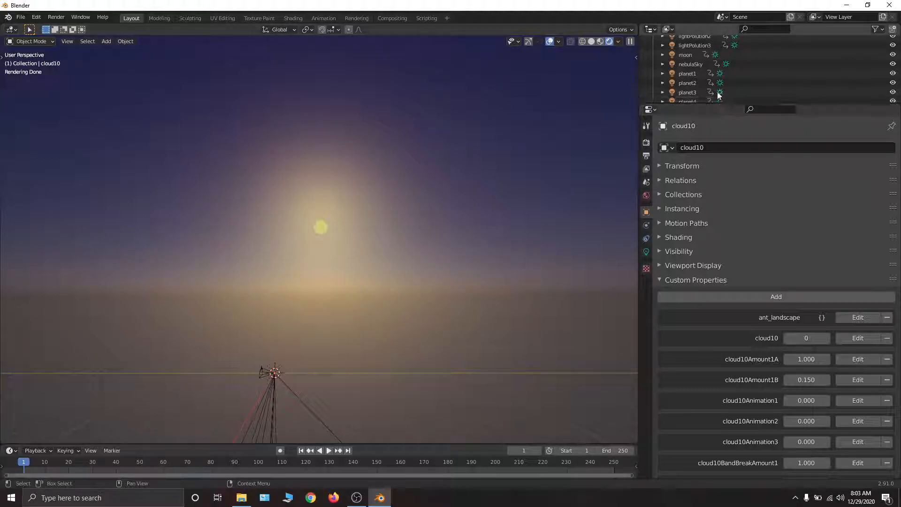
- Find the Sun object in the scene's object list and view its #1DaySky custom property
scroll(725, 82, down, 2)
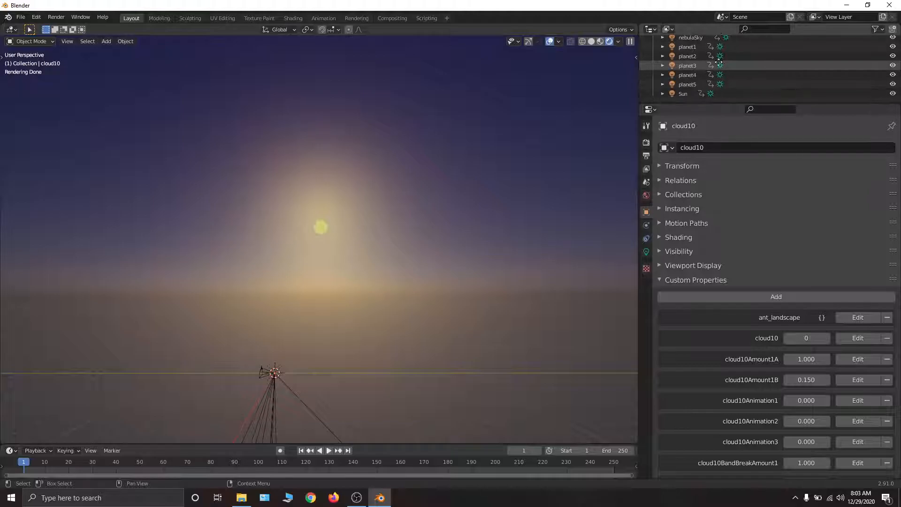
scroll(690, 77, up, 5)
scroll(678, 84, down, 2)
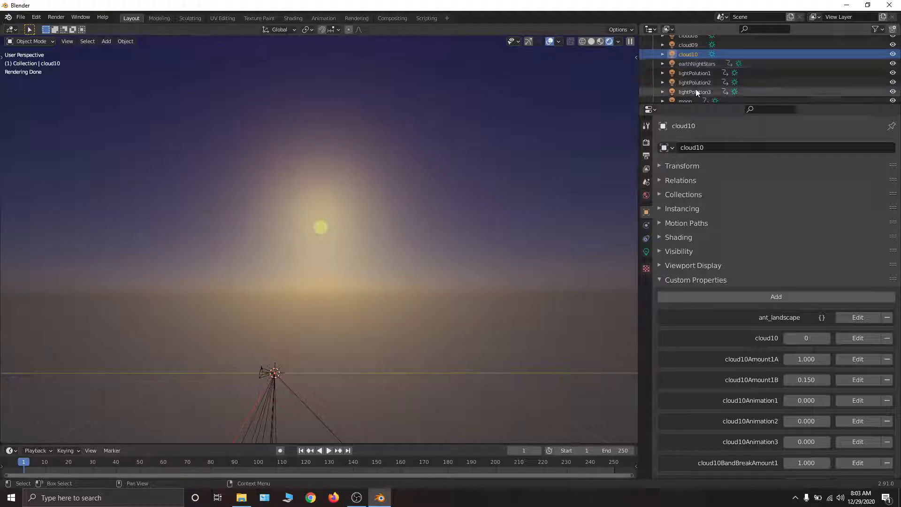
scroll(694, 75, down, 1)
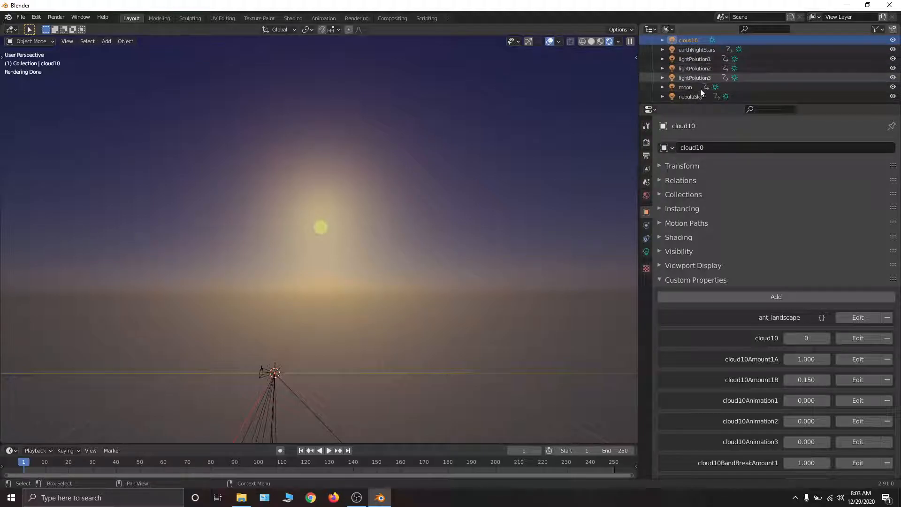
scroll(696, 89, down, 4)
click(684, 96)
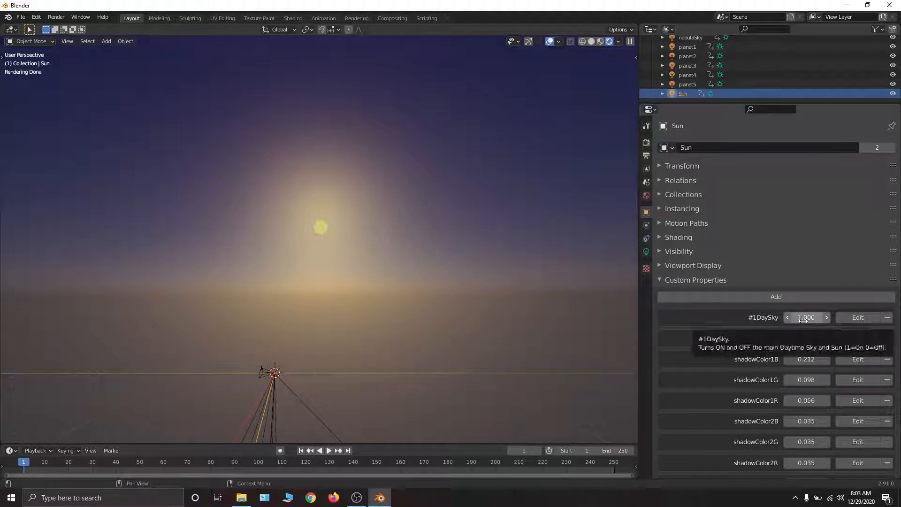
- Select the earthNightStars object and set its #2EarthlyNightSky property to 1 to turn on the night stars
scroll(680, 61, up, 5)
scroll(685, 57, down, 1)
click(691, 50)
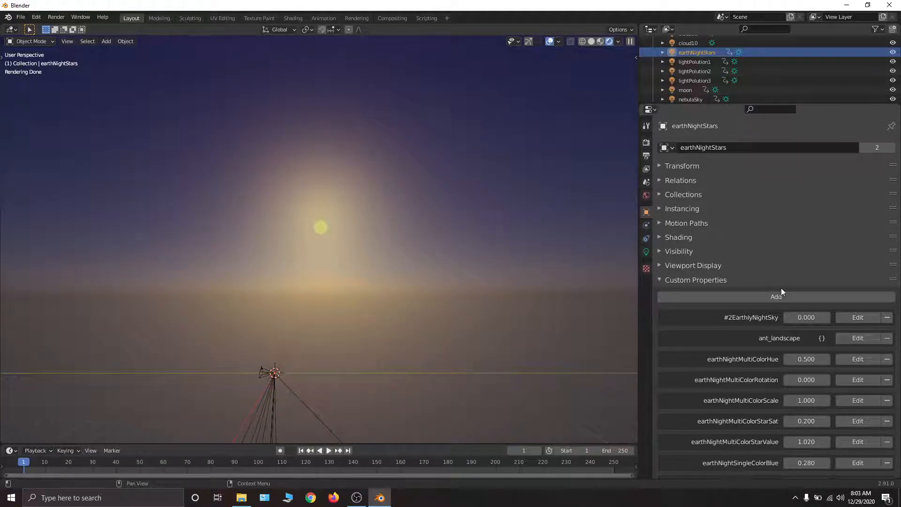
drag(814, 317, 844, 317)
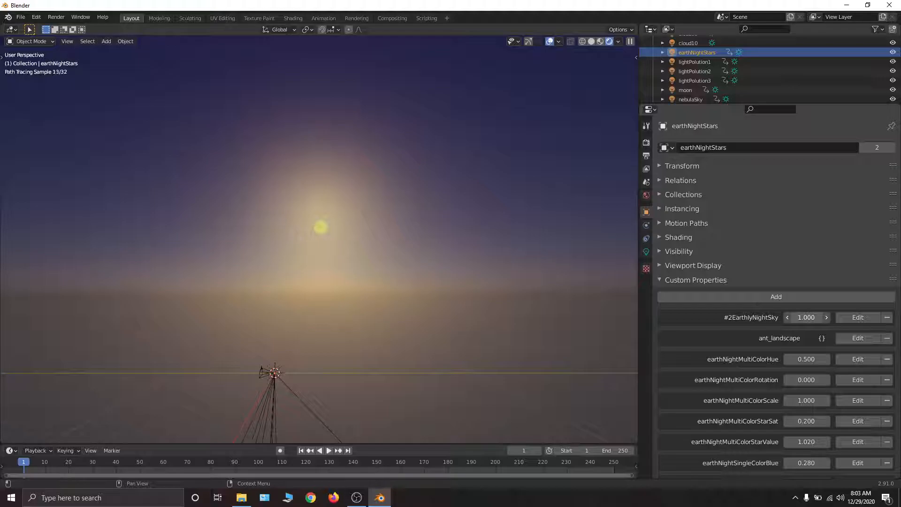
- Select the Sun object and set its sunset custom property to 1.5
scroll(709, 92, down, 3)
click(685, 92)
scroll(705, 229, down, 15)
scroll(811, 370, down, 20)
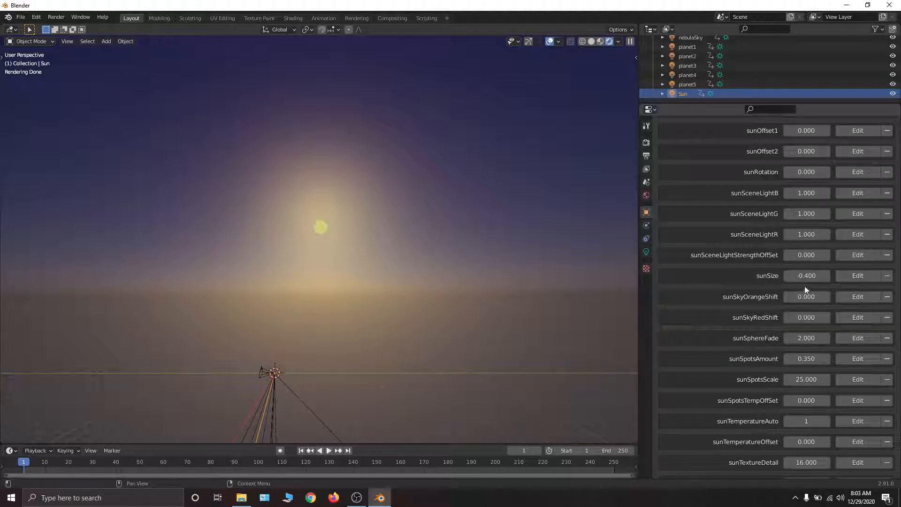
scroll(807, 288, down, 11)
click(802, 312)
text(1.1)
key(BackSpace)
text(5)
key(Return)
- Examine the rendered sunset sky around the sun's glow and the dark side of the sky opposite it
mouse_move(412, 209)
middle_down()
mouse_move(370, 202)
mouse_move(364, 181)
mouse_move(287, 171)
mouse_move(290, 226)
mouse_move(260, 232)
middle_up()
mouse_move(347, 207)
middle_down()
mouse_move(315, 211)
mouse_move(288, 196)
middle_up()
mouse_move(237, 176)
middle_down()
mouse_move(227, 161)
mouse_move(278, 154)
middle_up()
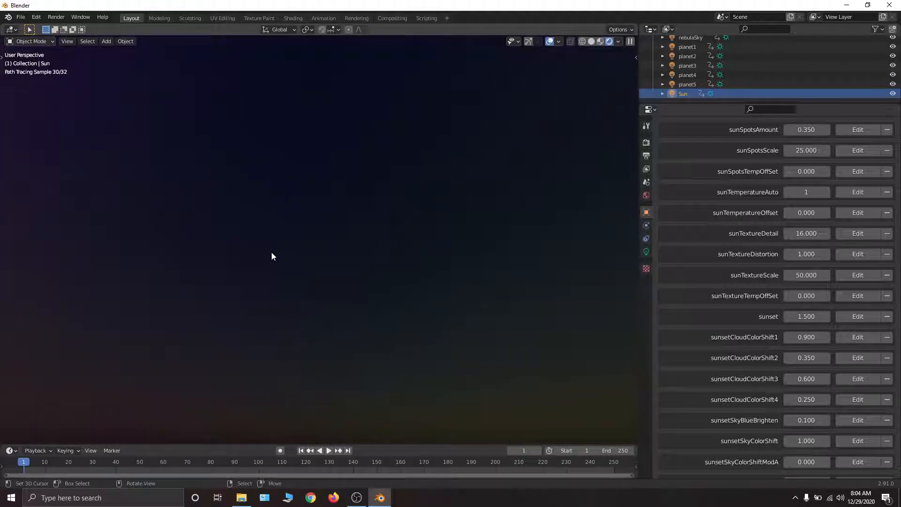
mouse_move(379, 288)
middle_down()
mouse_move(348, 292)
mouse_move(342, 271)
middle_up()
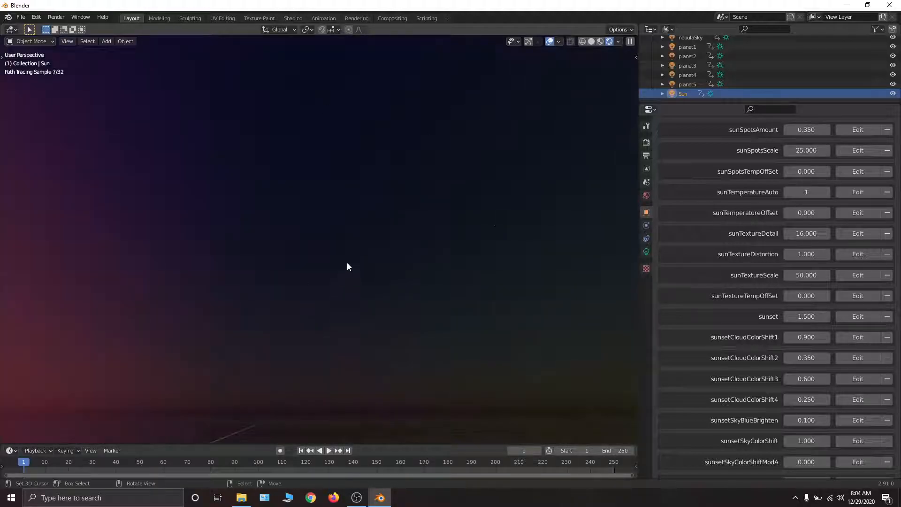
middle_drag(426, 136, 390, 143)
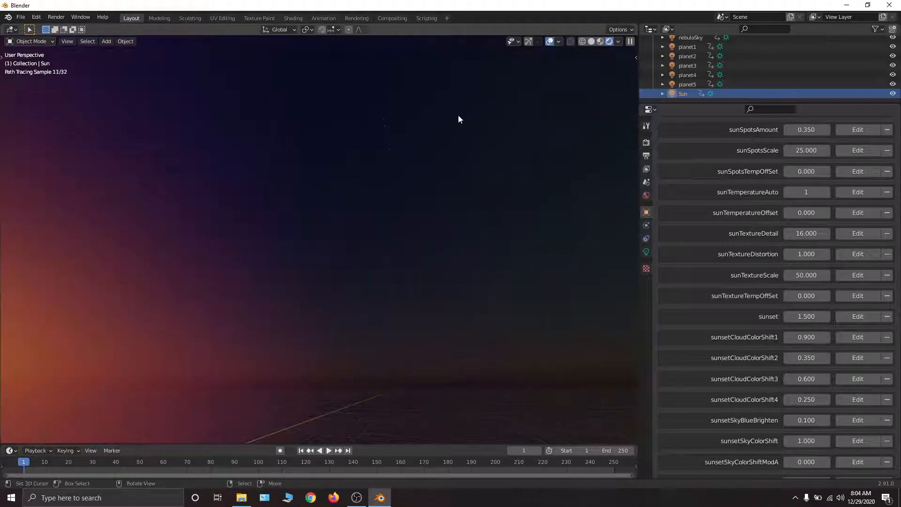
mouse_move(237, 217)
middle_down()
mouse_move(253, 215)
mouse_move(233, 224)
middle_up()
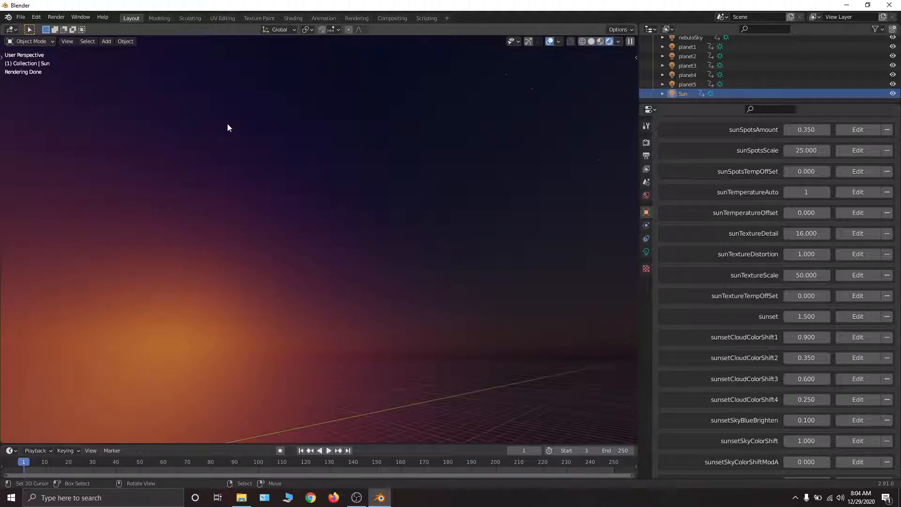
mouse_move(452, 226)
middle_down()
mouse_move(348, 244)
mouse_move(378, 245)
middle_up()
- Set the Sun's sunset property to 2 and turn off the daytime sky by setting #1DaySky to 0
double_click(814, 316)
text(2)
key(Return)
scroll(811, 257, up, 20)
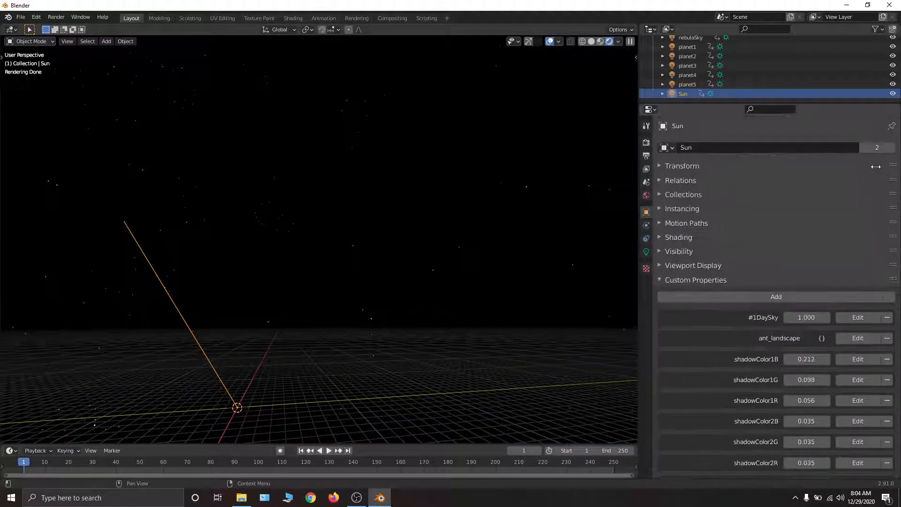
drag(808, 317, 761, 318)
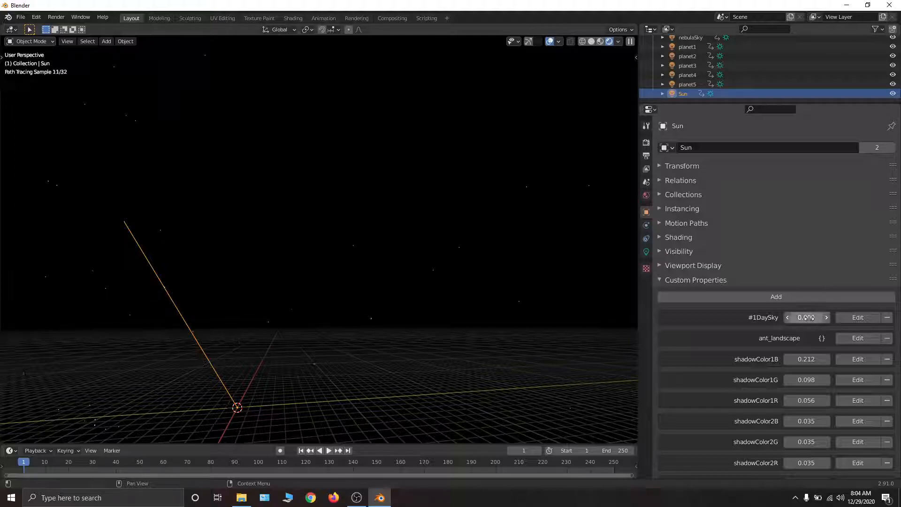
middle_drag(297, 225, 242, 192)
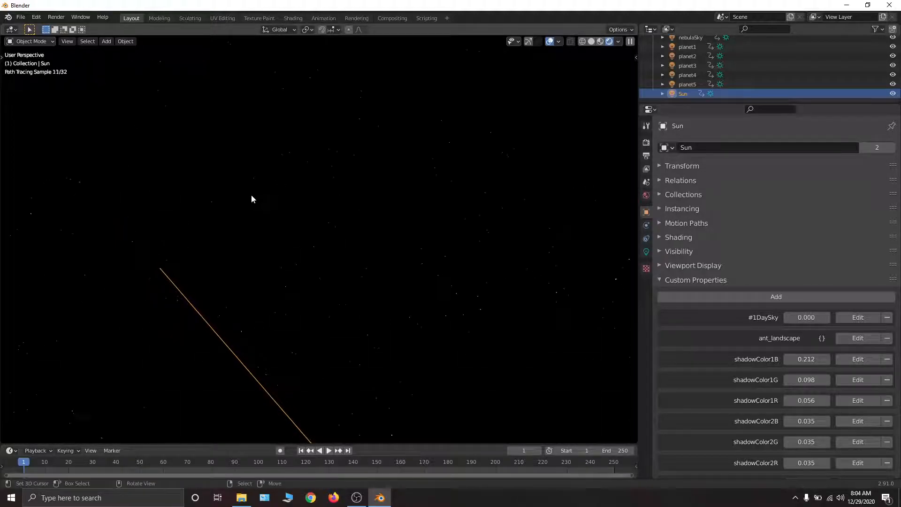
middle_drag(347, 199, 404, 224)
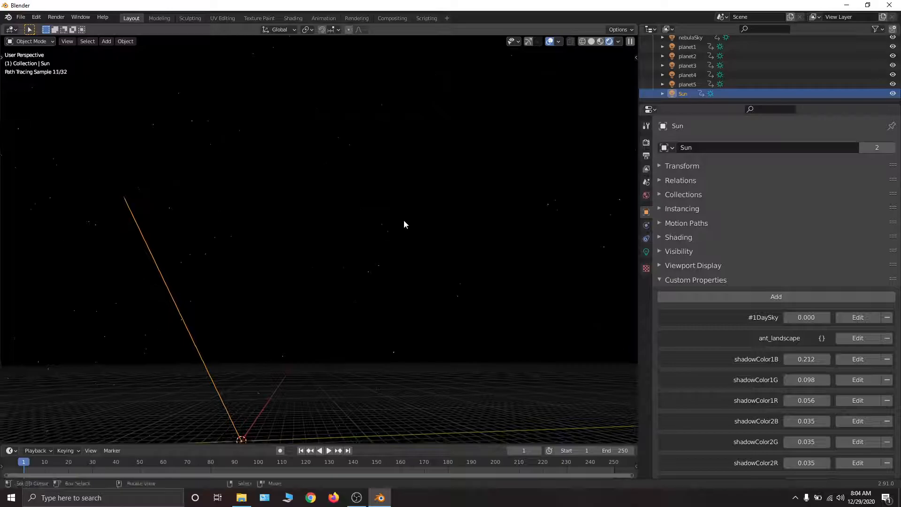
- Select earthNightStars and review its custom properties, from the multicolor and single-color settings to the star masks and scene light
scroll(683, 80, up, 5)
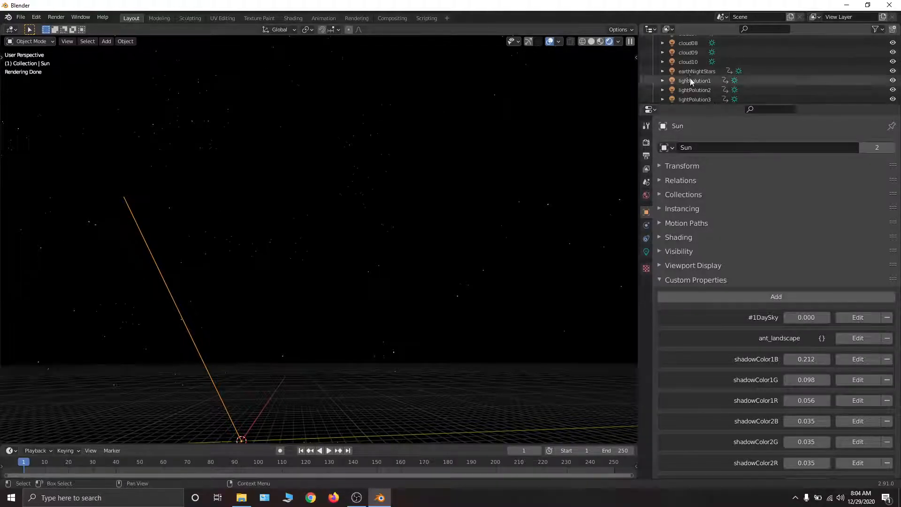
click(682, 70)
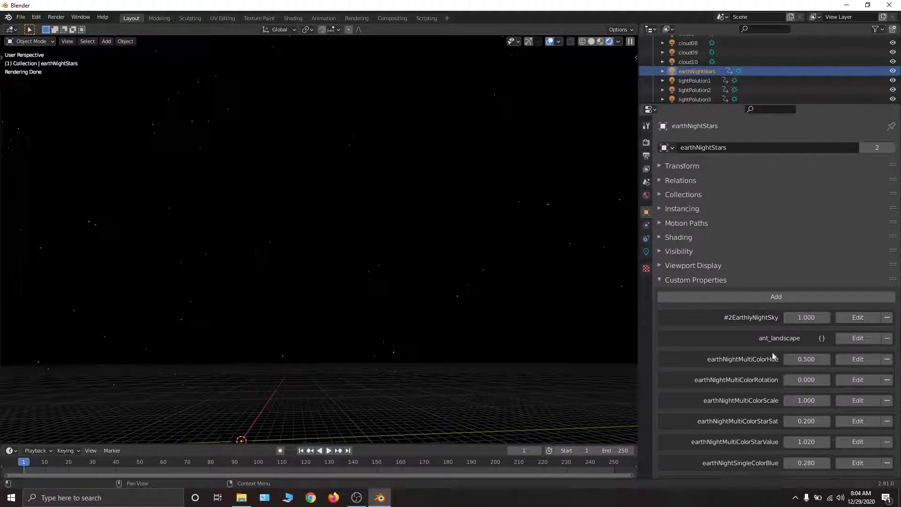
scroll(765, 245, down, 5)
middle_drag(765, 245, 756, 155)
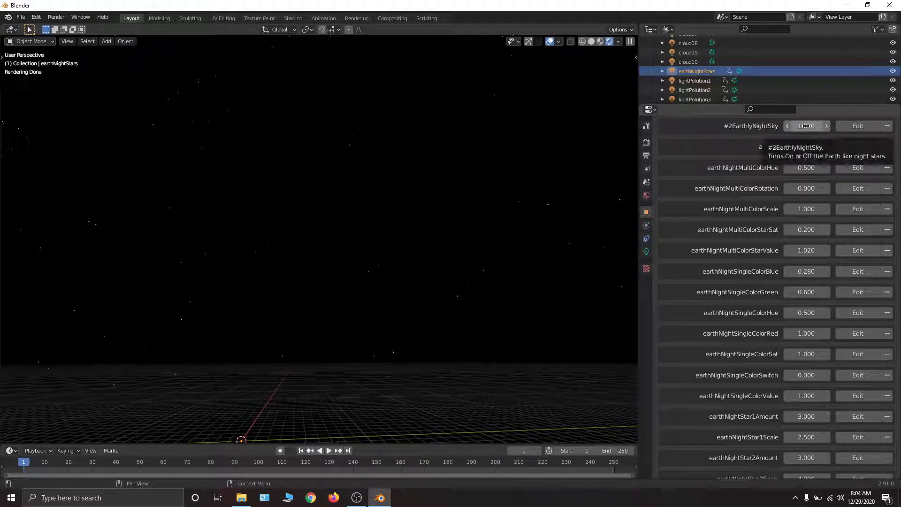
scroll(727, 357, down, 2)
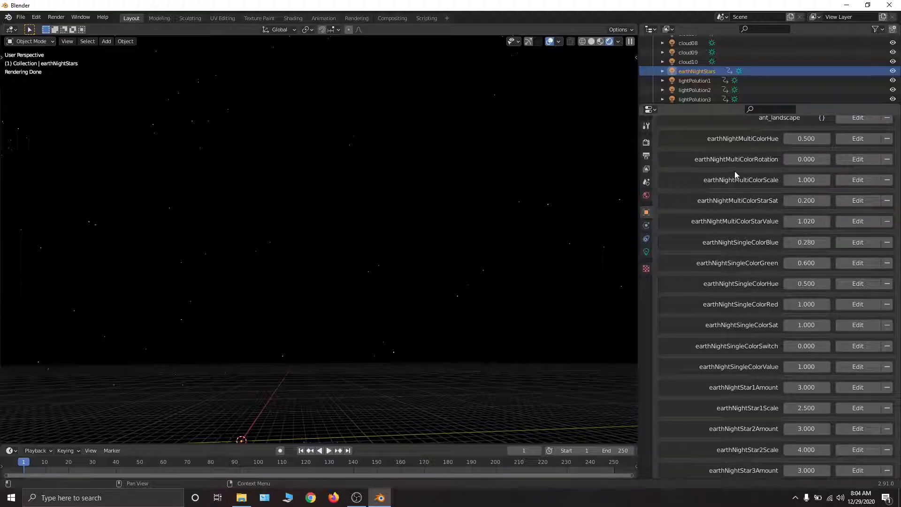
scroll(754, 368, down, 20)
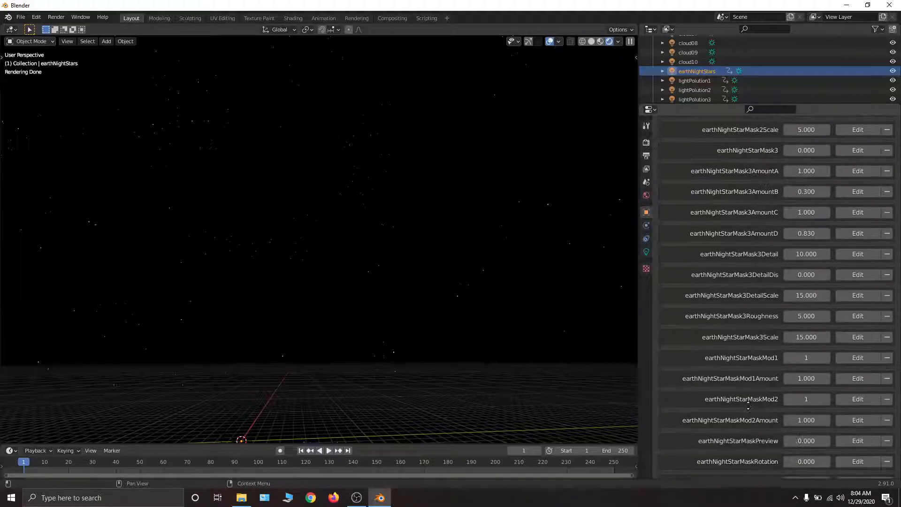
scroll(748, 403, down, 8)
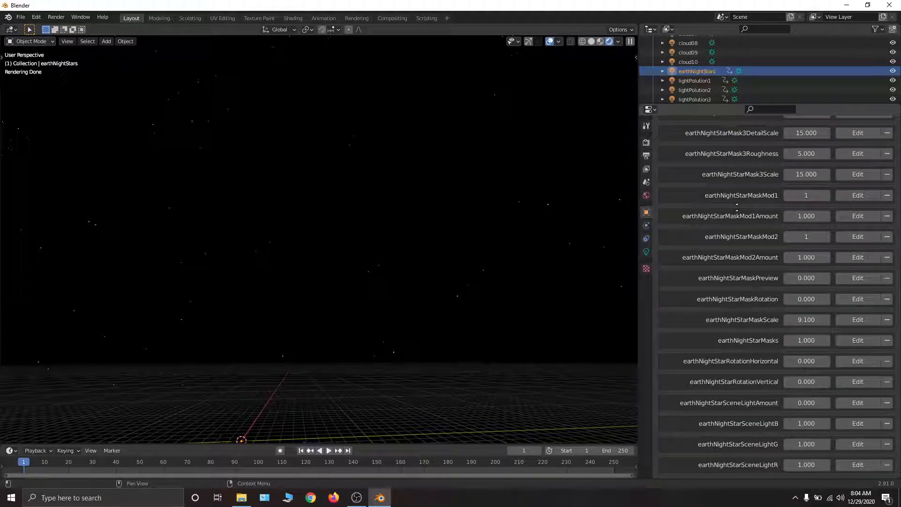
scroll(736, 207, up, 3)
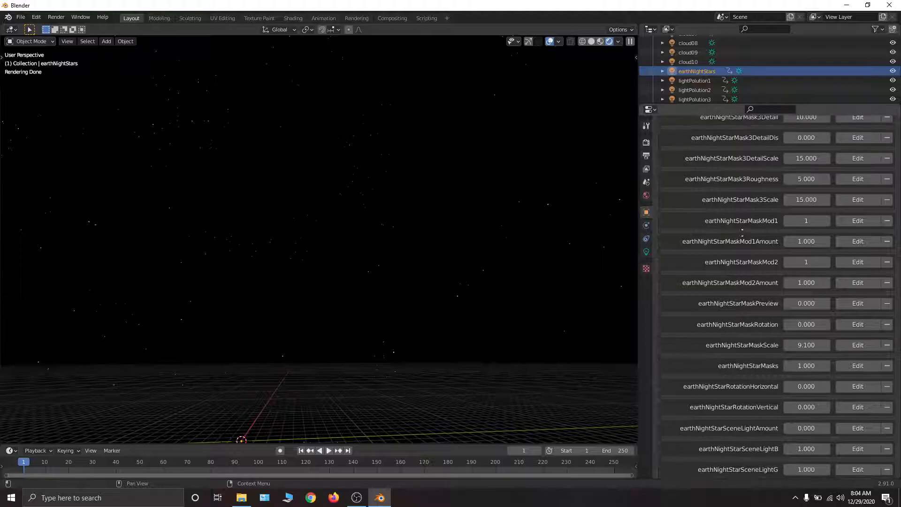
middle_drag(741, 243, 762, 326)
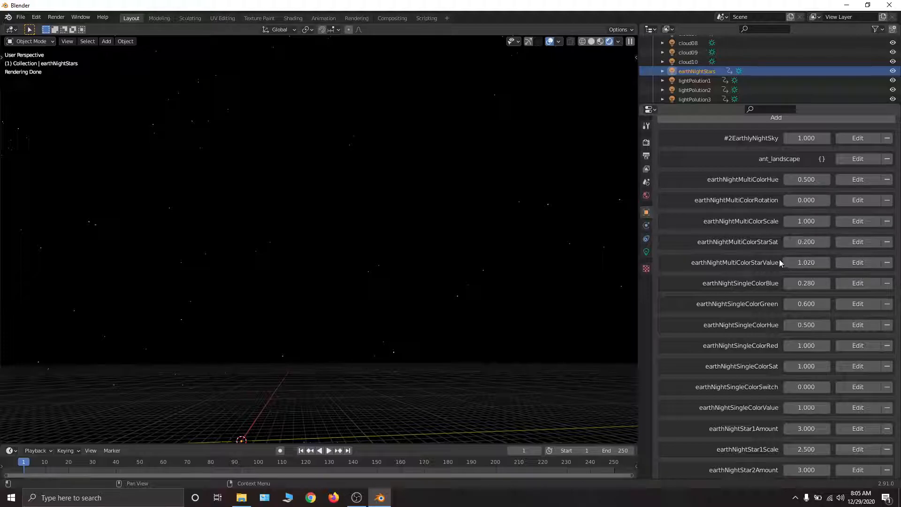
scroll(799, 209, down, 2)
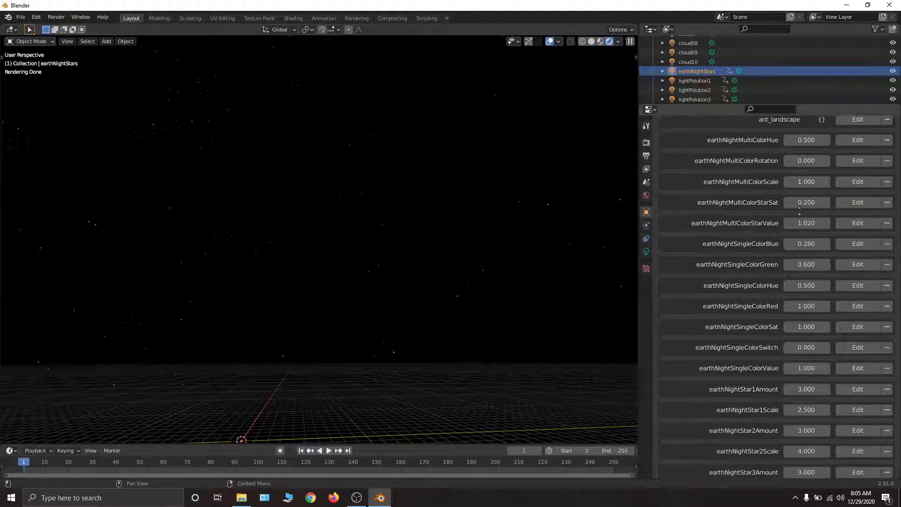
scroll(761, 307, up, 3)
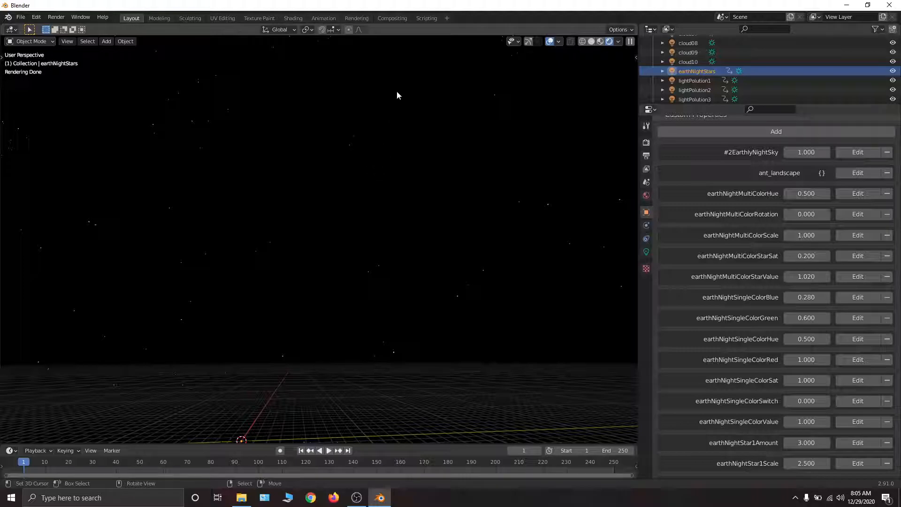
scroll(727, 244, down, 2)
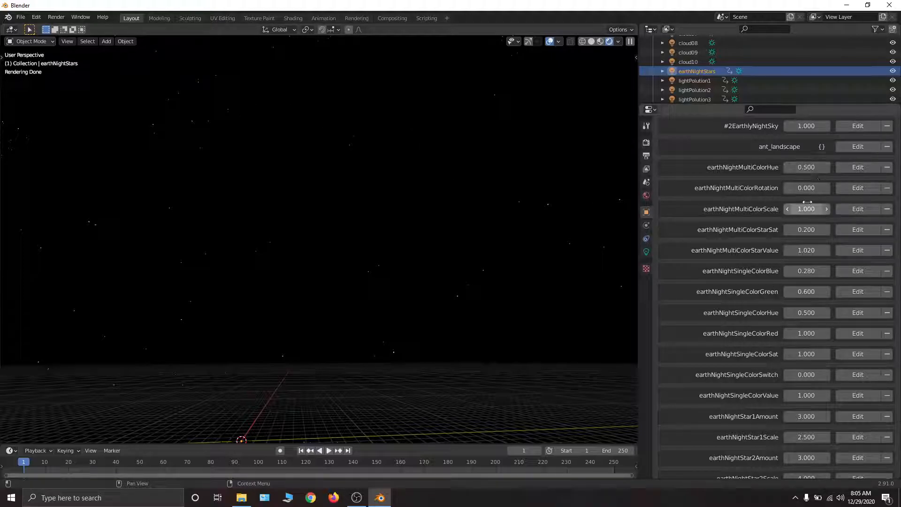
- Try an earthNightMultiColorHue of 1 on the night stars and undo the hue change
drag(807, 167, 833, 167)
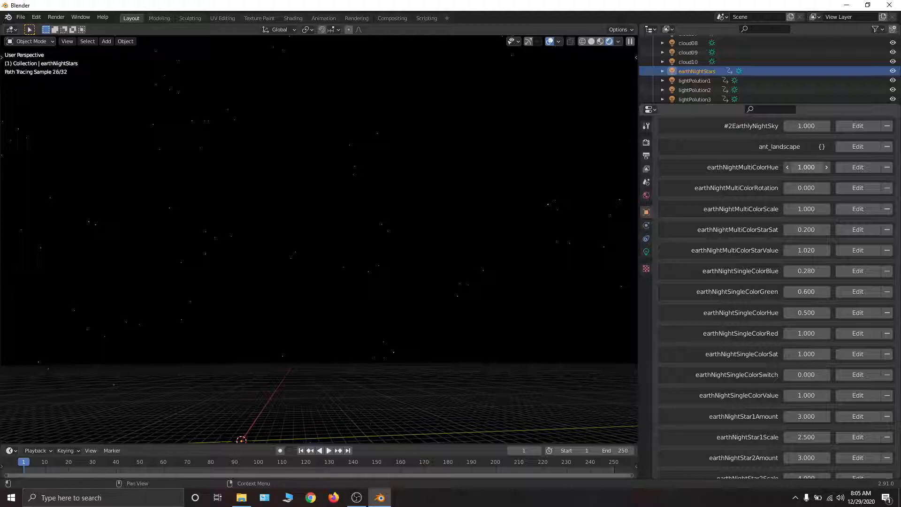
key(BackSpace)
key(ctrl+z)
key(ctrl+z)
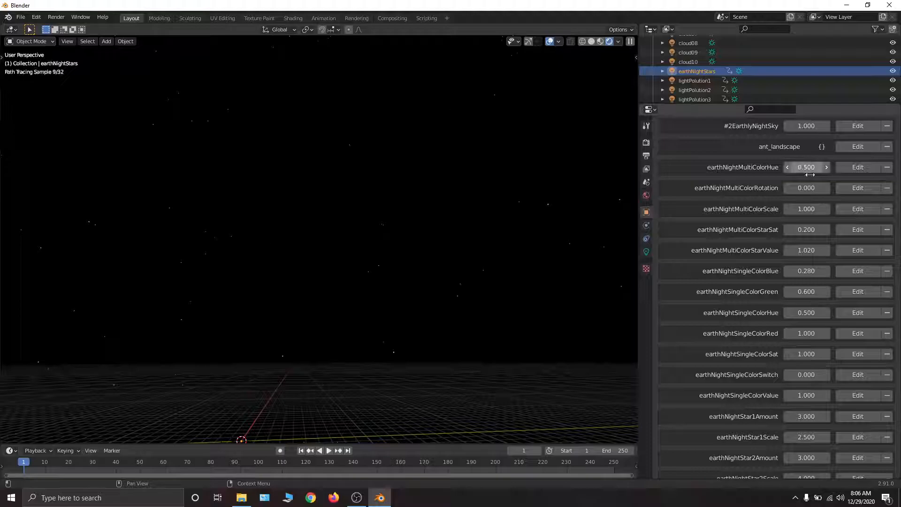
key(ctrl+z)
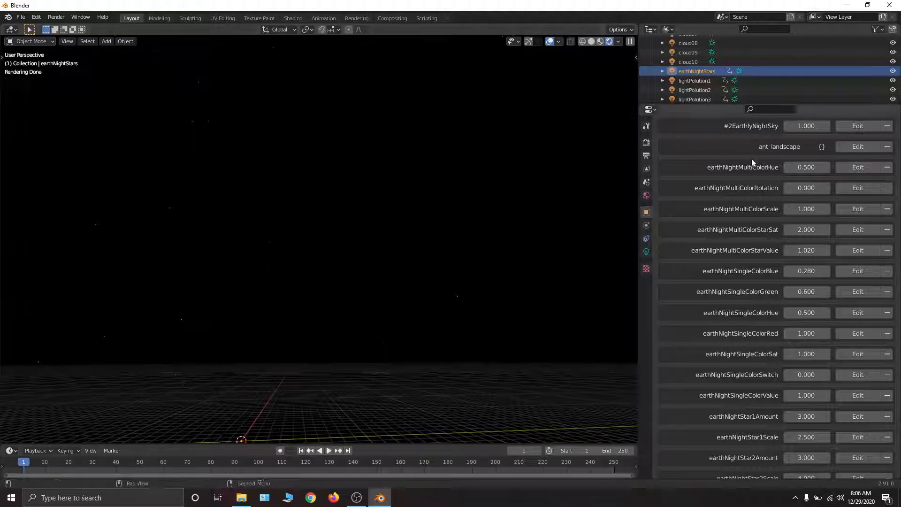
- Try shifting earthNightMultiColorHue up and down to 0, and cancel the change
drag(809, 168, 827, 168)
drag(806, 167, 796, 167)
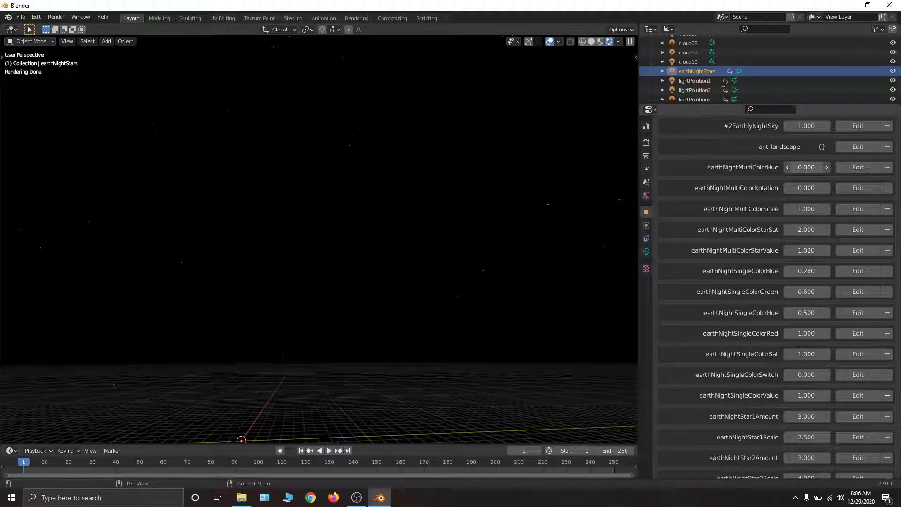
right_click(807, 168)
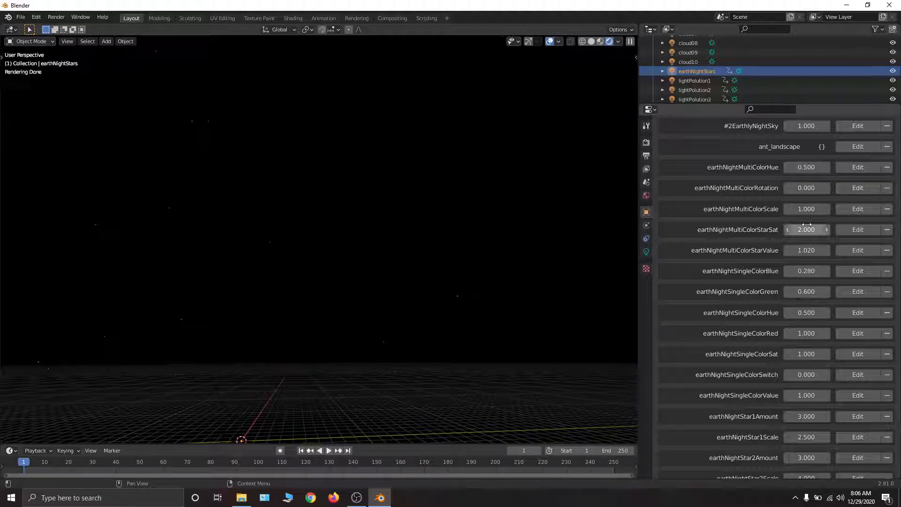
- Try an earthNightMultiColorScale of about 59.1 and return the scale to 1
drag(807, 209, 868, 209)
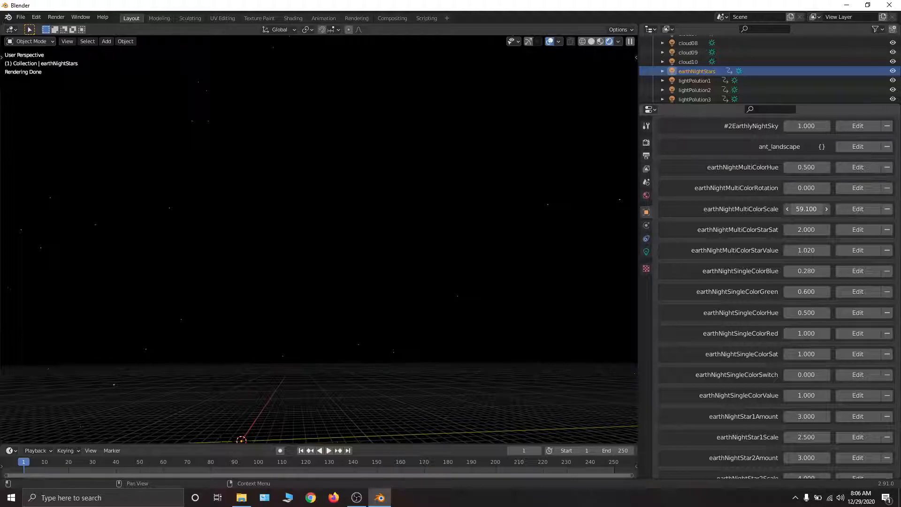
click(800, 209)
text(1.0)
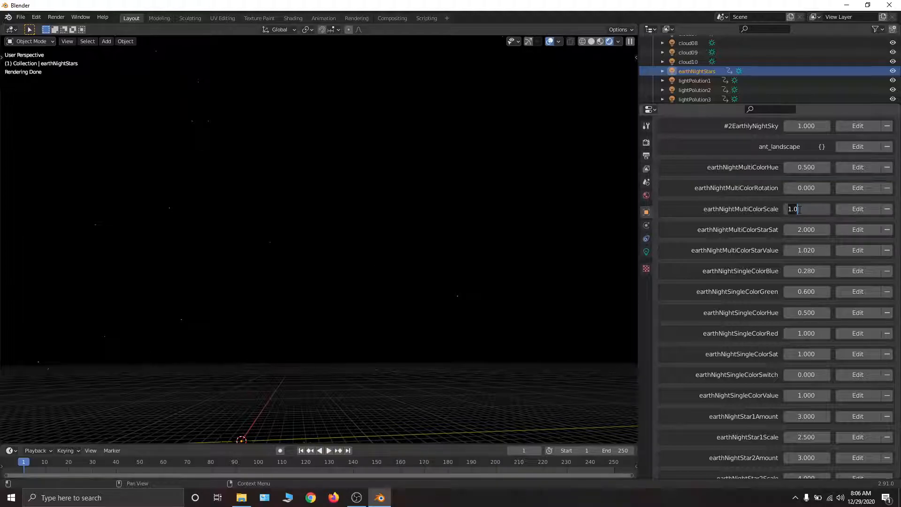
key(Return)
- Set the night stars' earthNightMultiColorScale to 0.2
click(798, 209)
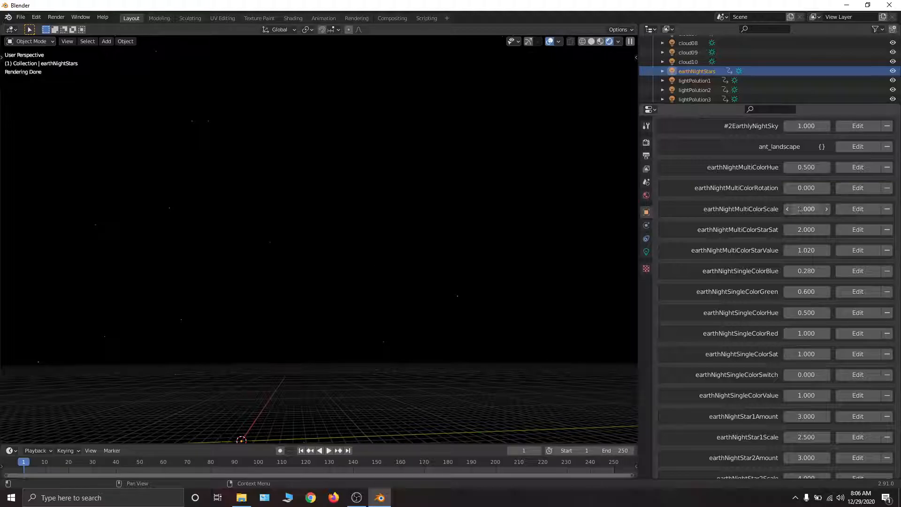
text(.2)
key(Return)
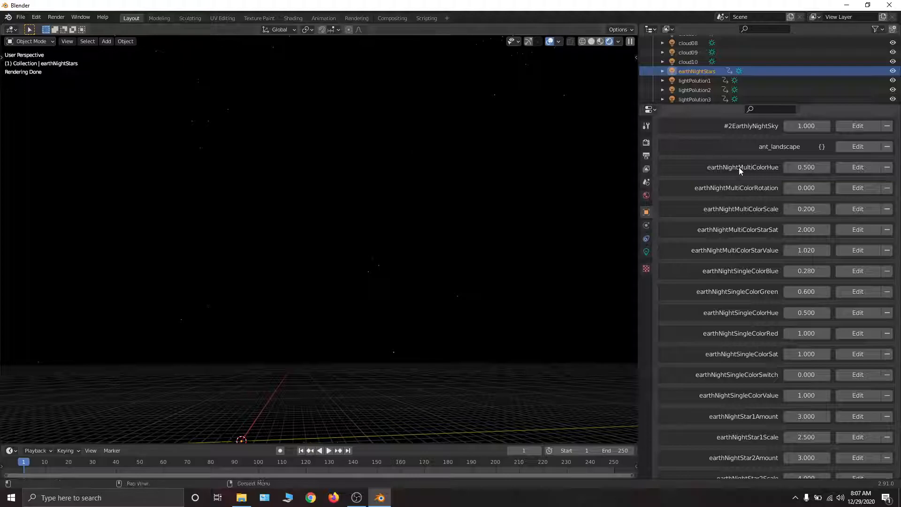
- Set the night stars' earthNightMultiColorScale to 50 and earthNightMultiColorStarSat to 0.2
click(809, 211)
text(50)
key(Return)
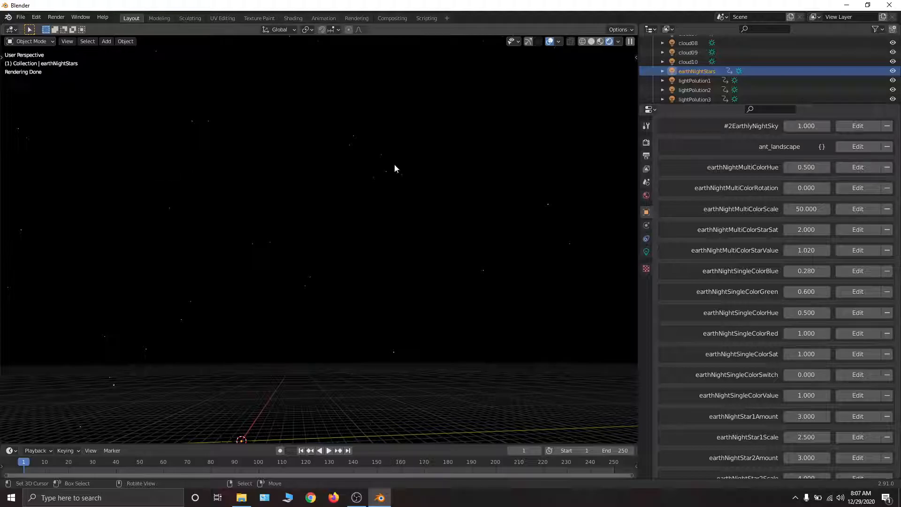
click(804, 229)
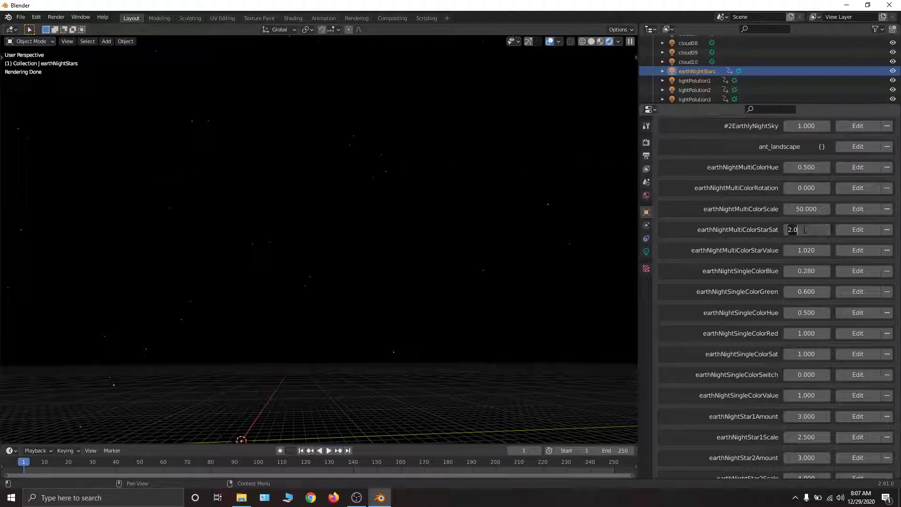
text(0.2)
key(Return)
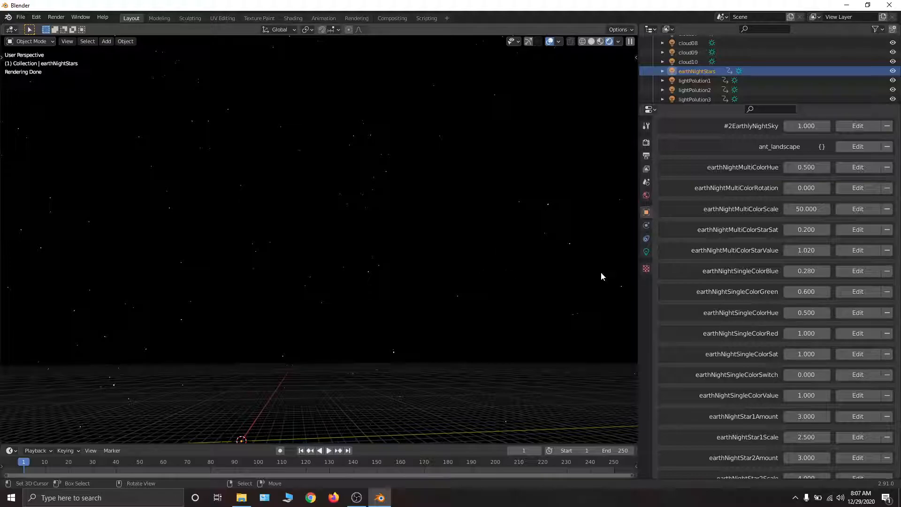
- Try shifting earthNightSingleColorBlue, cancel the change, and raise the night stars' earthNightSingleColorSwitch to 1
scroll(767, 291, down, 4)
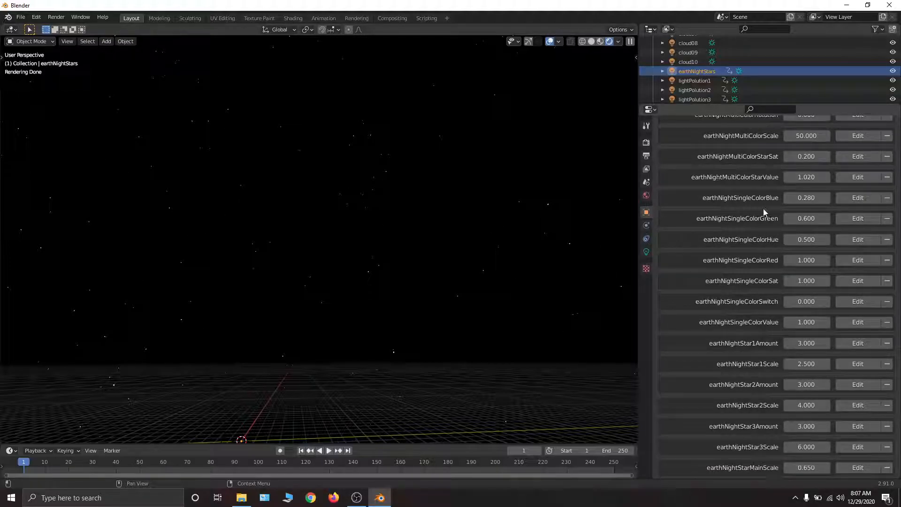
drag(808, 199, 853, 199)
key(Escape)
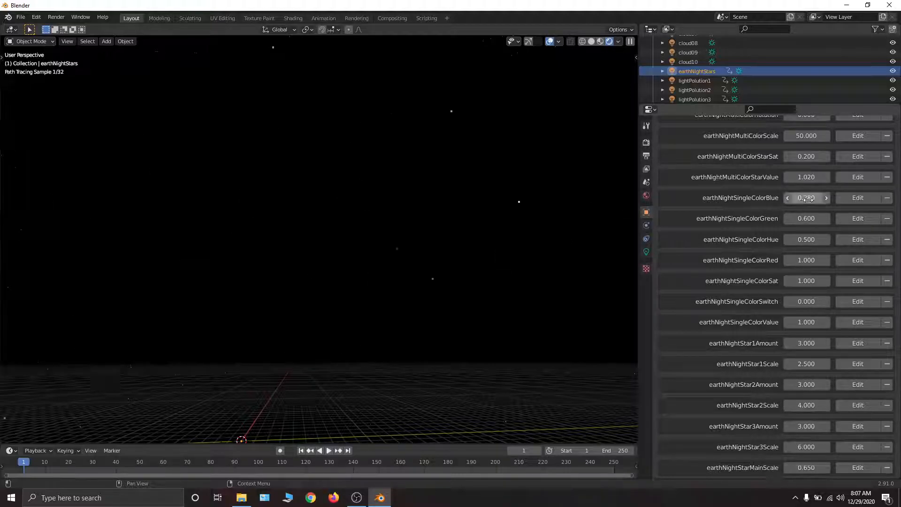
scroll(793, 225, down, 2)
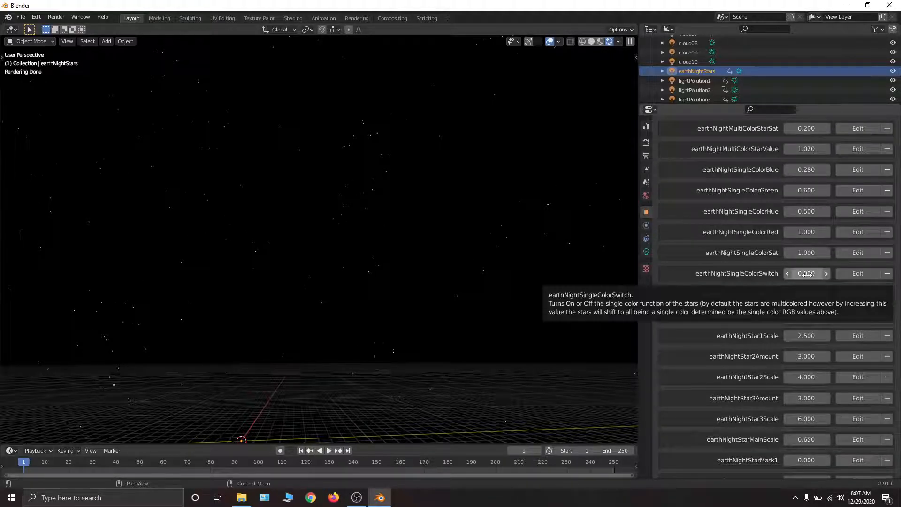
drag(807, 275, 843, 275)
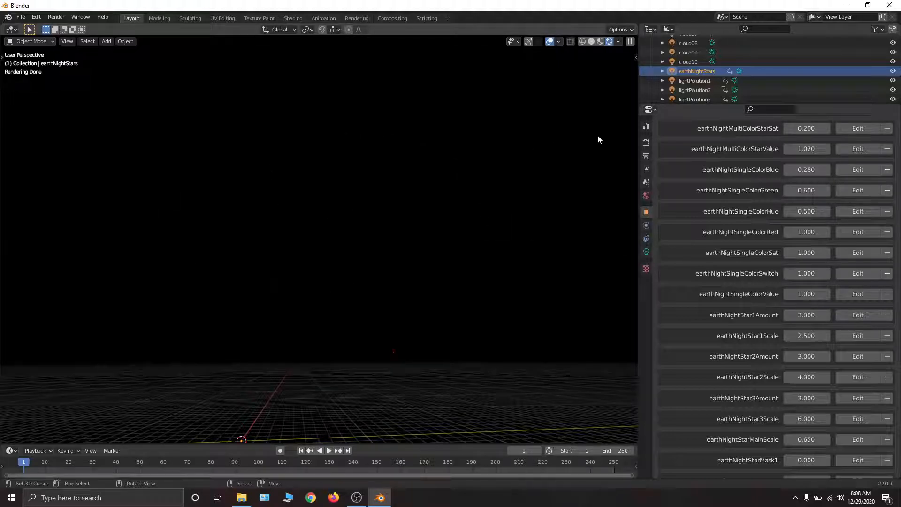
- Try shifting earthNightSingleColorBlue and earthNightSingleColorHue on the single-colored stars, cancelling both changes
scroll(703, 204, up, 2)
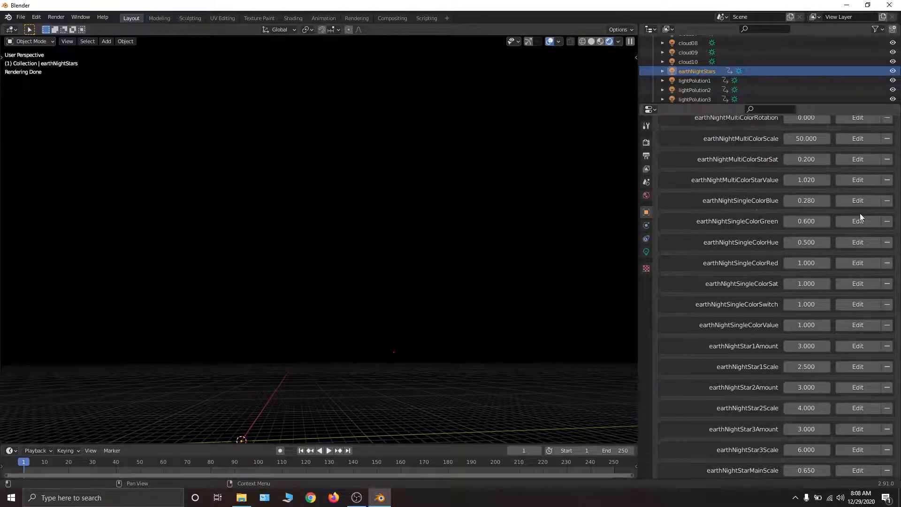
drag(806, 201, 892, 200)
right_click(806, 200)
drag(806, 242, 836, 242)
right_click(806, 242)
- Turn the night stars' earthNightSingleColorSwitch back off
drag(806, 305, 781, 304)
drag(806, 305, 793, 304)
scroll(793, 334, down, 10)
scroll(770, 164, up, 10)
scroll(797, 379, down, 11)
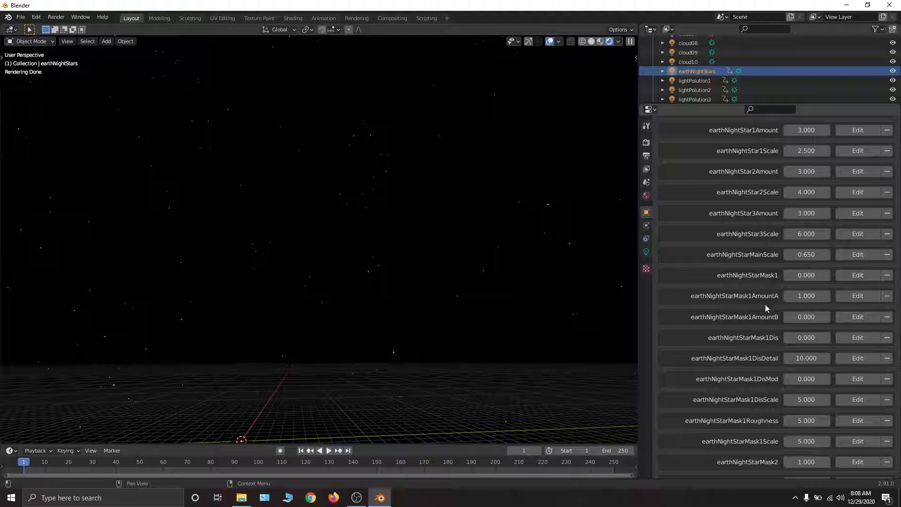
- Try shifting earthNightStar1Amount, cancel it, and raise the amount to about 3.46
drag(806, 131, 820, 131)
right_click(805, 132)
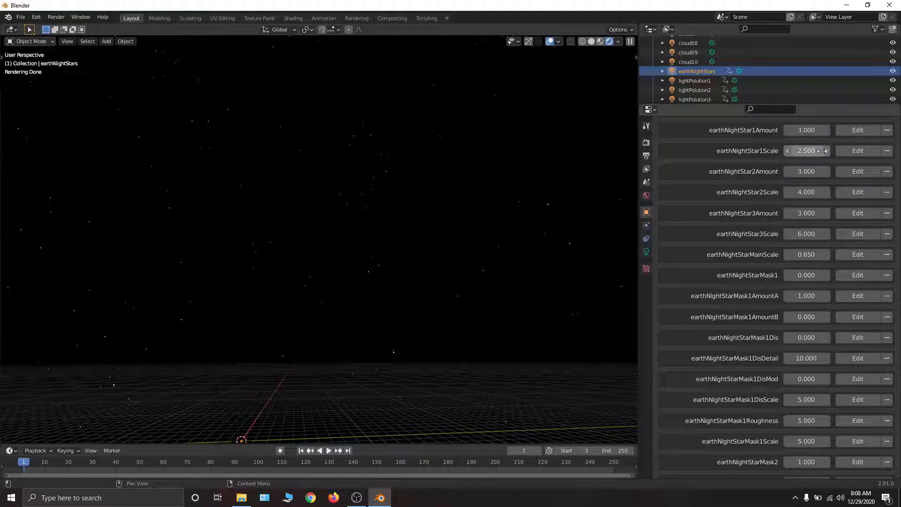
mouse_move(822, 151)
drag(819, 130, 840, 130)
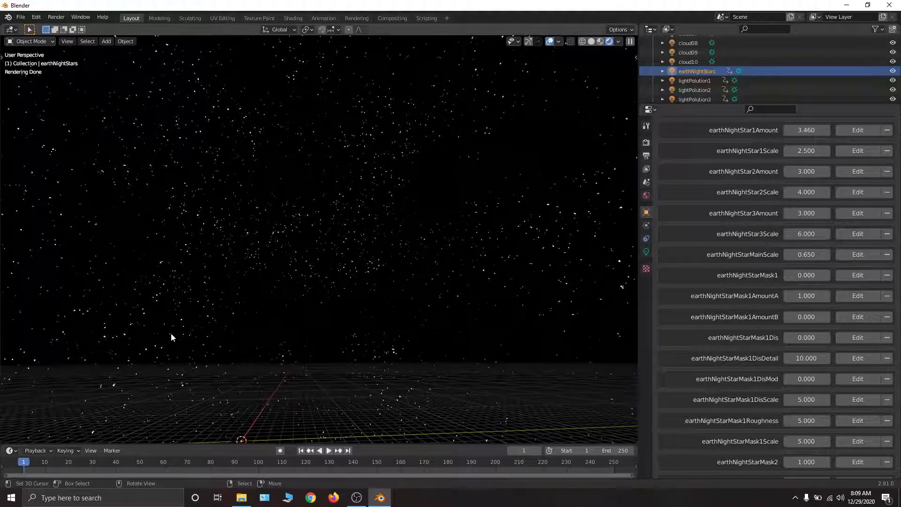
- Try earthNightStar1Scale values of about 0.19 and 0.37, and set the scale to 0.6
drag(812, 156, 706, 156)
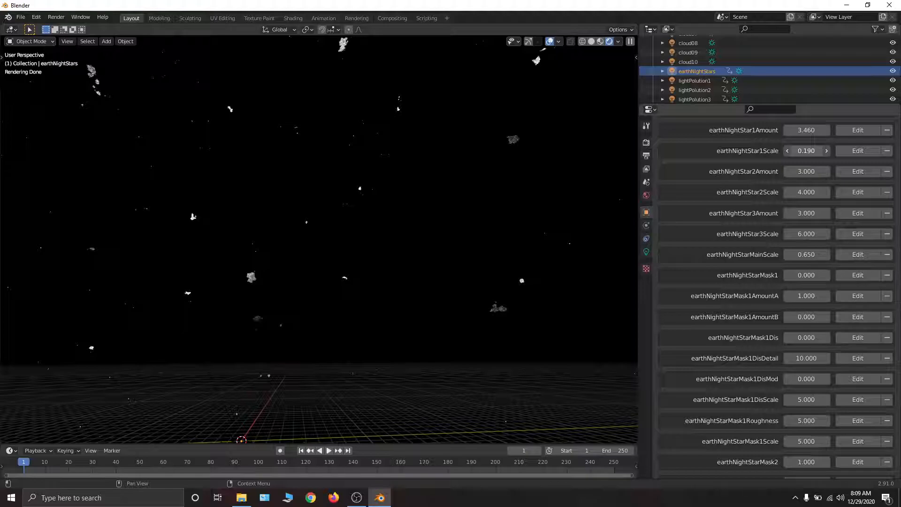
drag(812, 151, 821, 152)
click(812, 152)
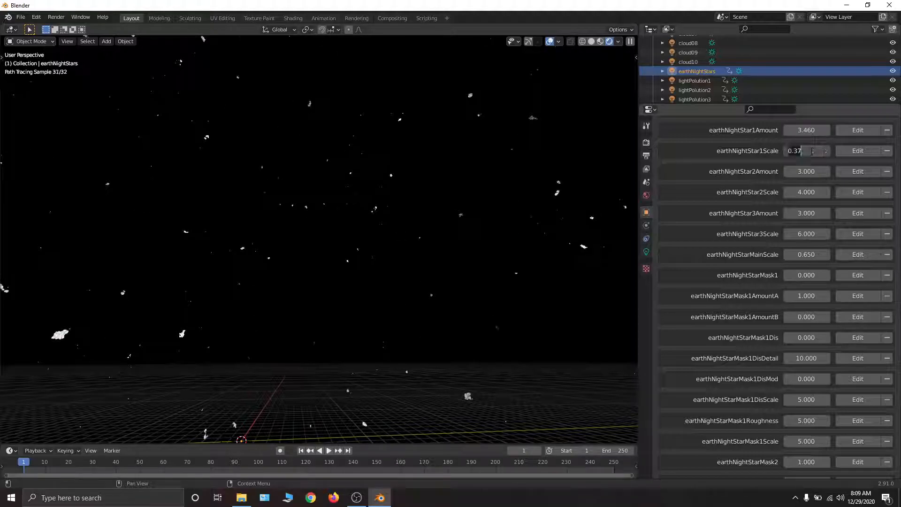
text(0.6)
key(Return)
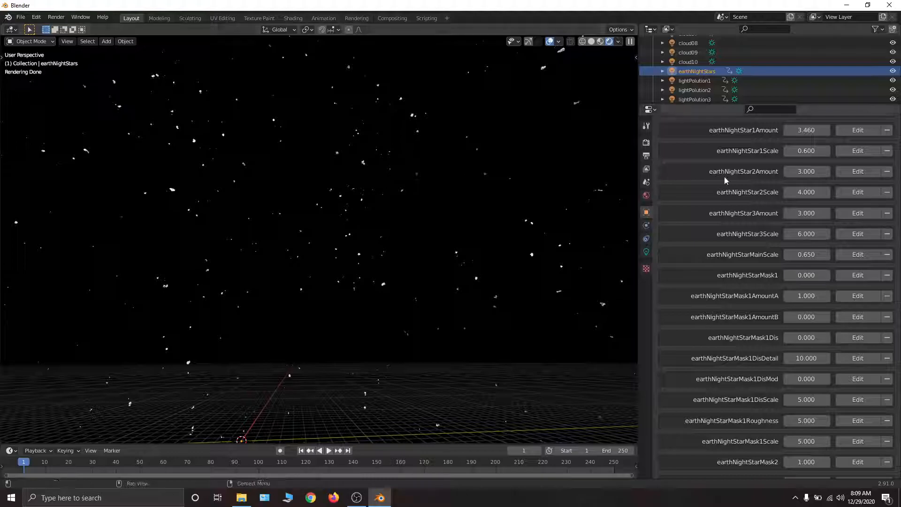
- Try an earthNightStar1Scale of 1 and of 10 on the night stars
click(808, 149)
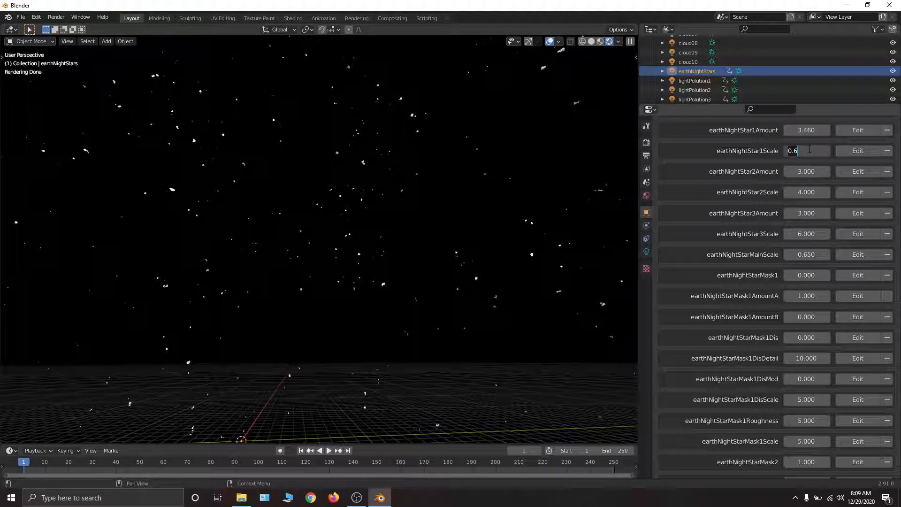
text(1)
key(Return)
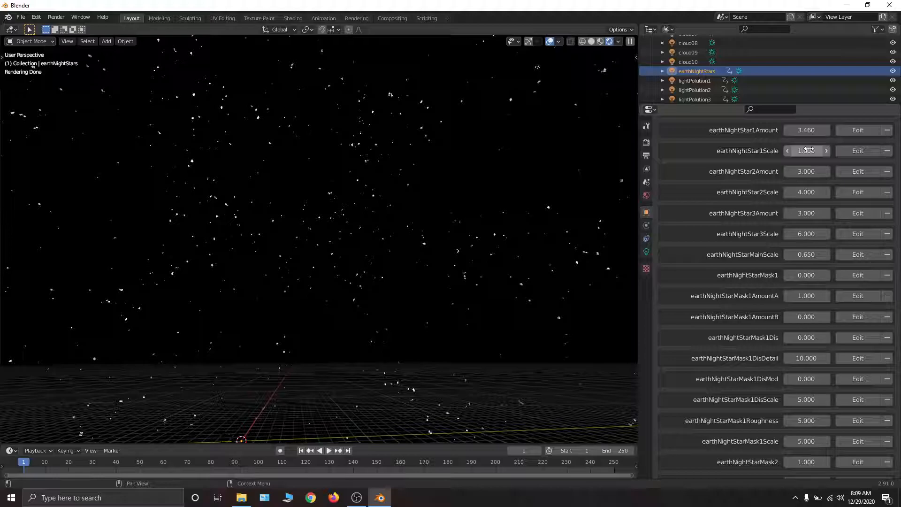
click(807, 150)
text(10)
key(Return)
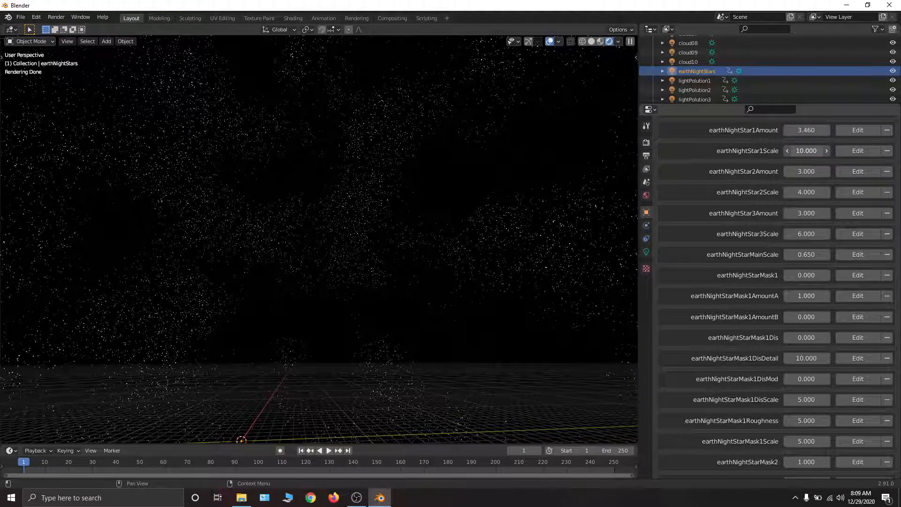
- Undo the last earthNightStar1Scale change and set earthNightStar1Amount back to 3
key(ctrl+z)
click(809, 128)
text(3)
key(Return)
- Set the night stars' earthNightStar1Scale to 2.5
click(807, 151)
text(1.0)
key(BackSpace)
key(BackSpace)
key(BackSpace)
text(2.5)
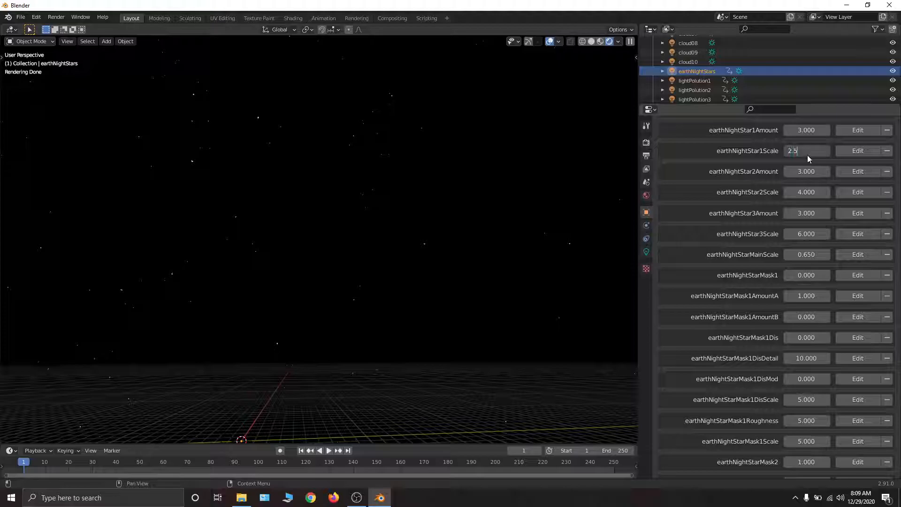
key(Return)
- Try an earthNightStarMainScale of 1 on the night stars
scroll(779, 262, down, 1)
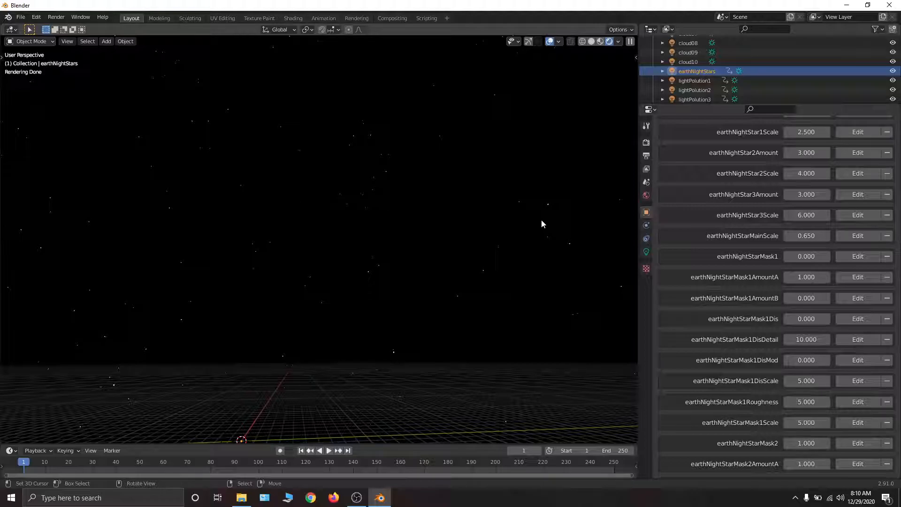
scroll(765, 235, down, 1)
middle_drag(765, 235, 759, 167)
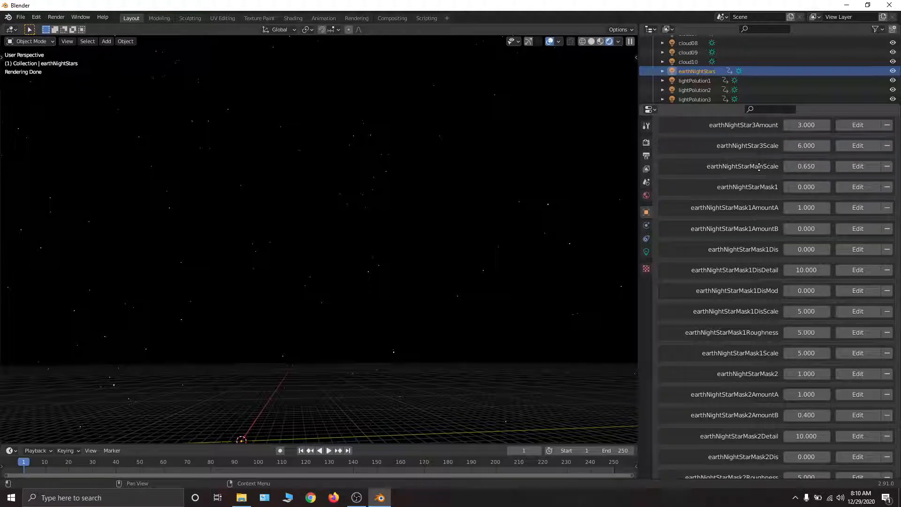
middle_drag(758, 166, 751, 135)
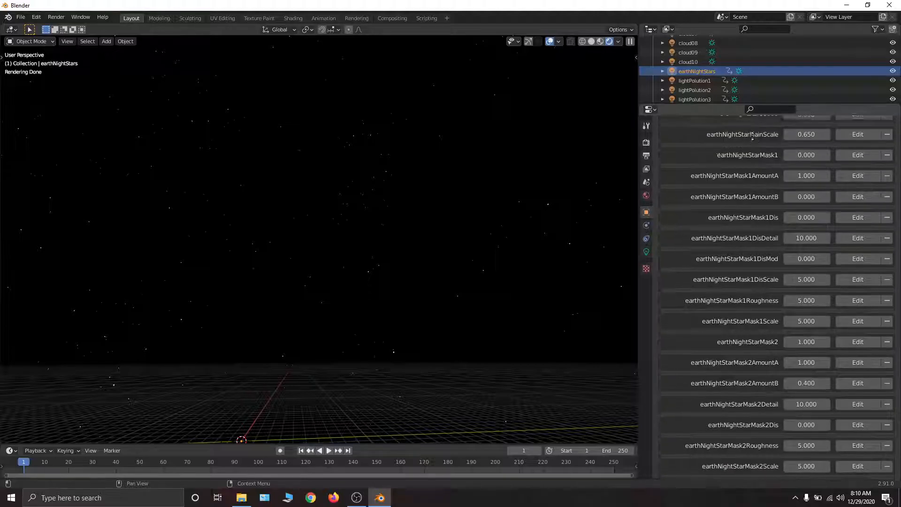
scroll(797, 157, up, 2)
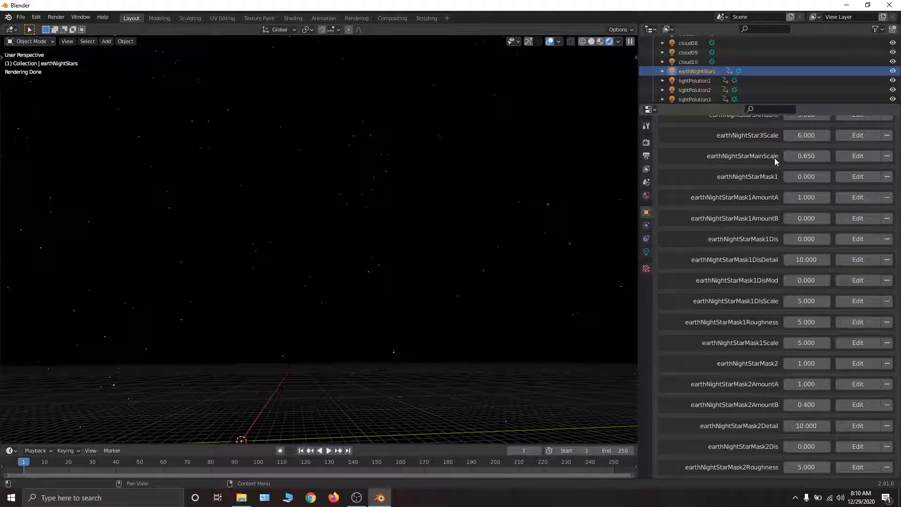
double_click(806, 156)
text(1)
key(Return)
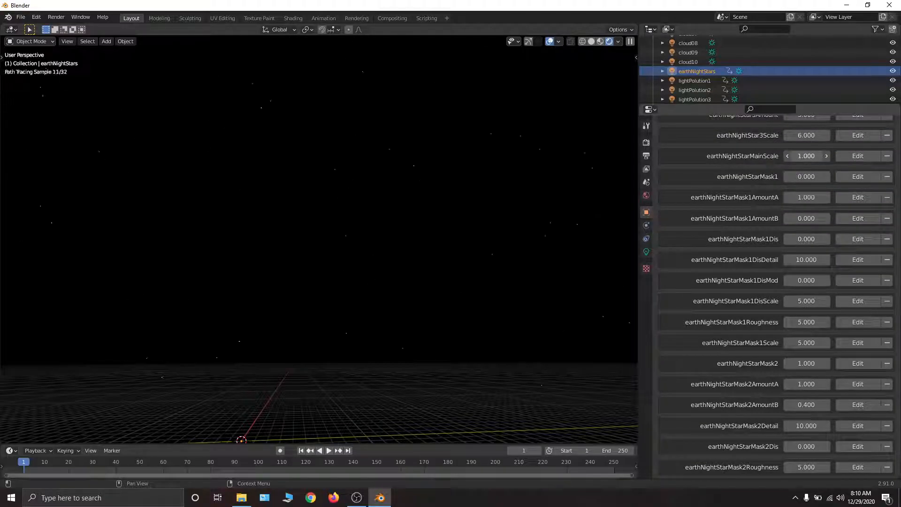
- Try an earthNightStarMainScale of 0 and return the main scale to 0.65
double_click(806, 156)
text(0)
key(Return)
drag(806, 156, 840, 156)
- Examine the earthNightStarMask1, Mask2 and Mask3 properties of the night stars and the mask settings that follow them
middle_drag(816, 217, 811, 167)
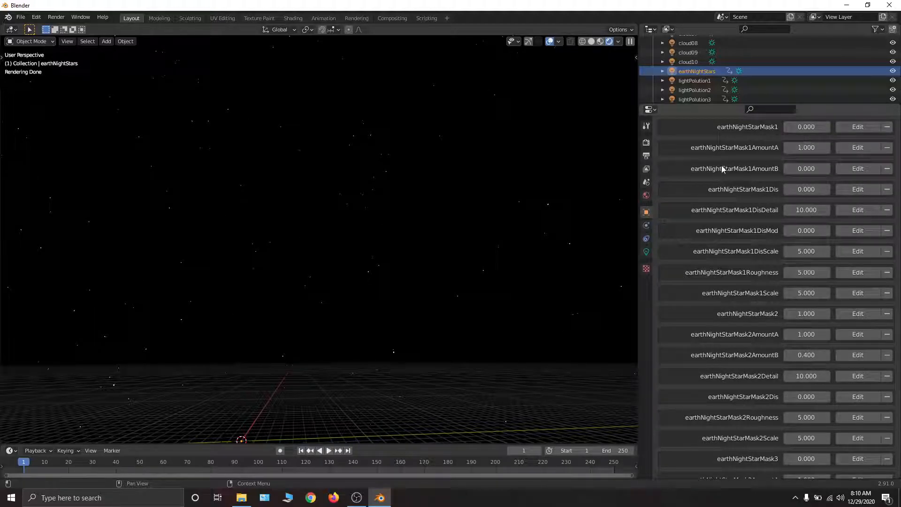
scroll(717, 172, up, 5)
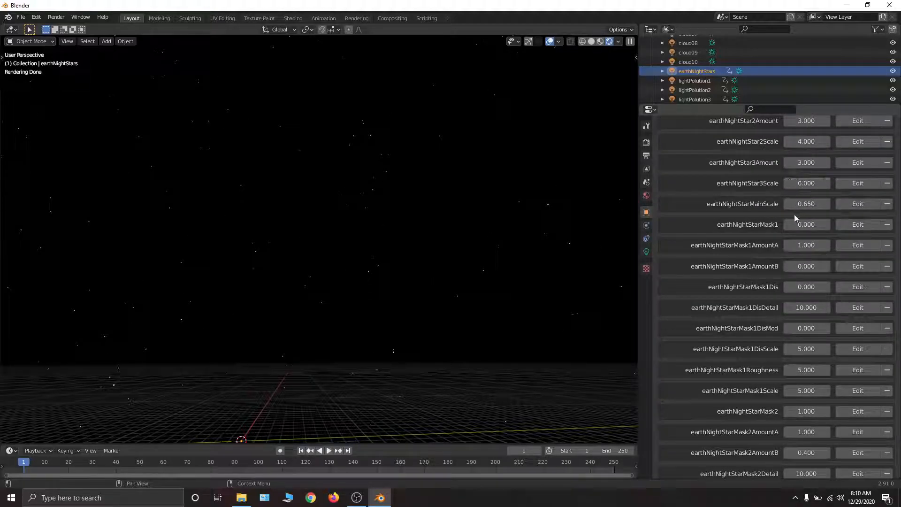
scroll(790, 209, down, 5)
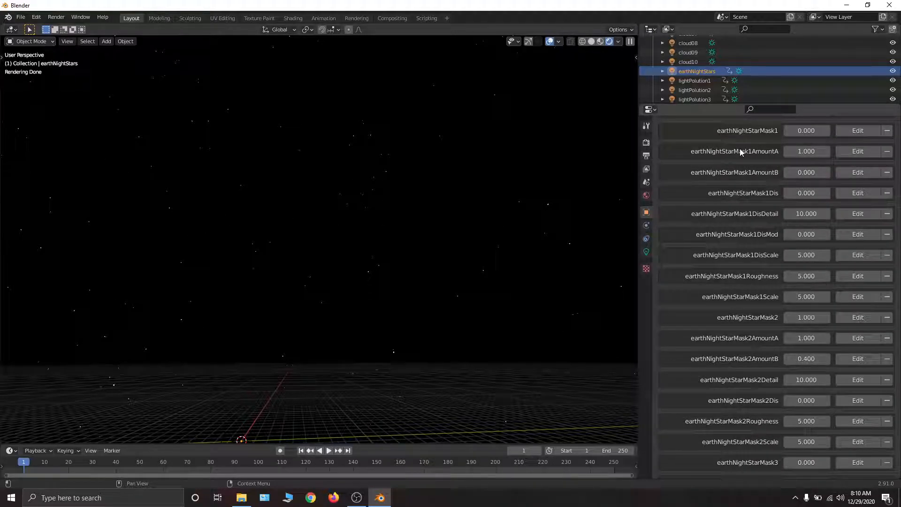
scroll(791, 312, down, 7)
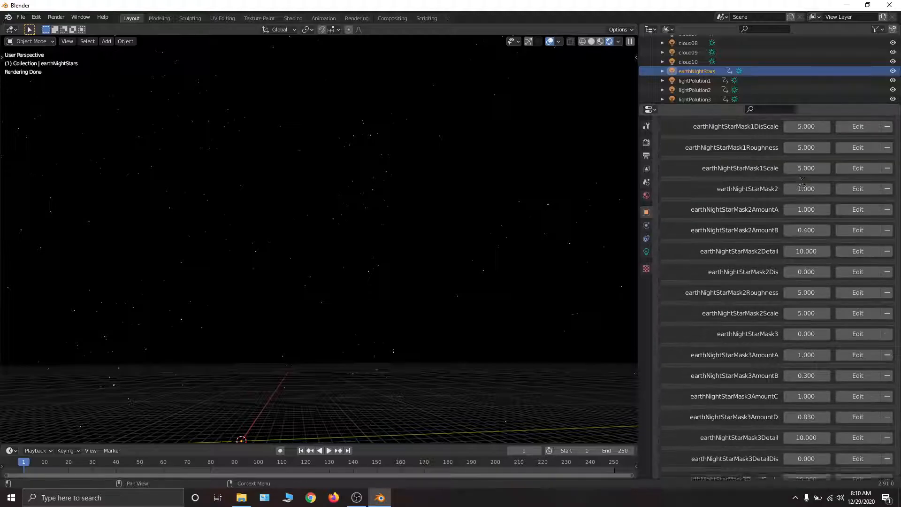
mouse_move(790, 374)
middle_drag(790, 374, 787, 312)
scroll(787, 312, up, 2)
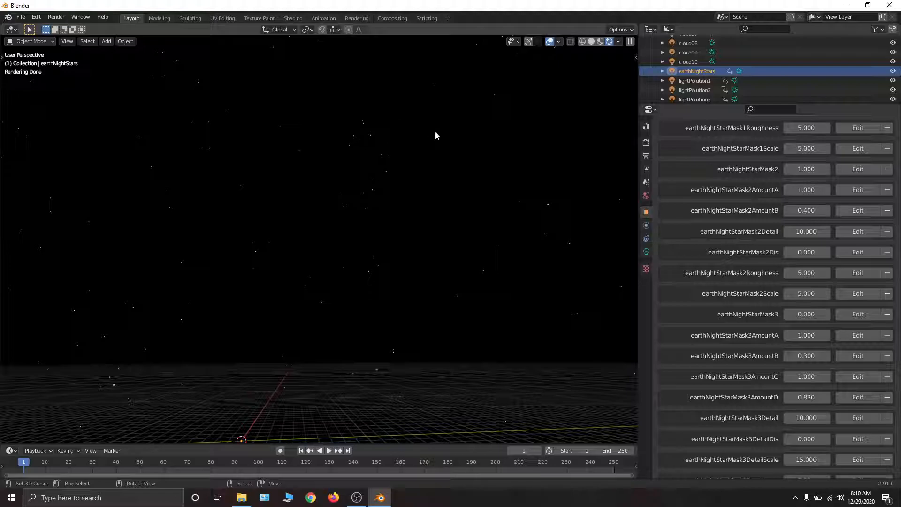
scroll(718, 316, down, 7)
scroll(779, 236, down, 3)
scroll(774, 300, down, 1)
scroll(779, 284, down, 4)
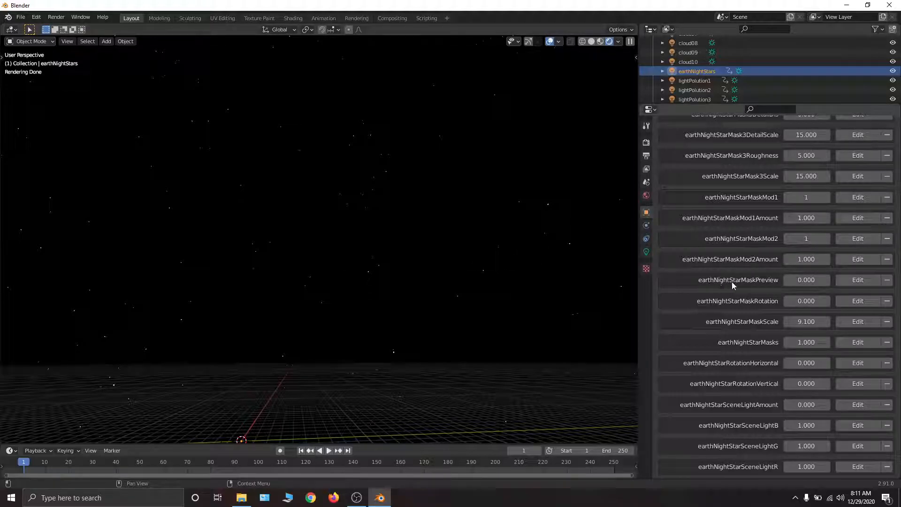
- Raise earthNightStarMaskPreview to 1 to preview the star mask, and review the Mask3 properties
drag(788, 281, 836, 281)
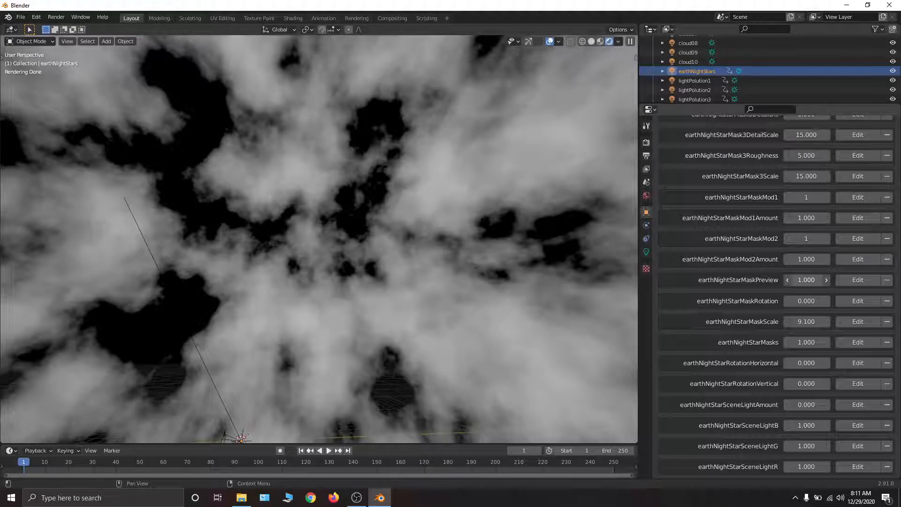
scroll(798, 228, up, 7)
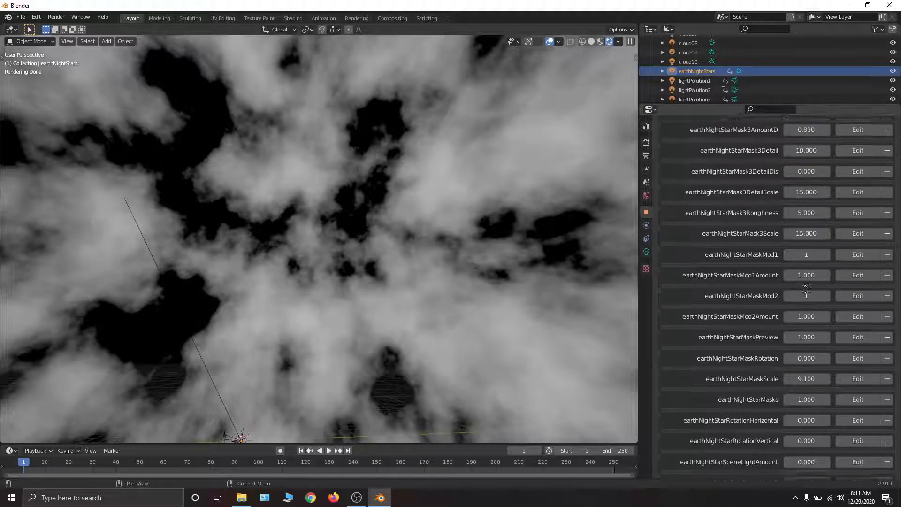
scroll(830, 369, up, 1)
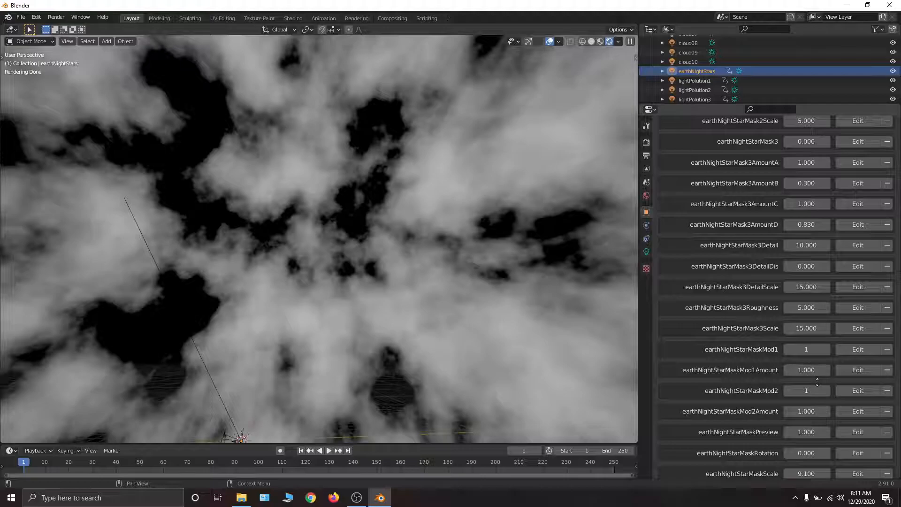
- Lower earthNightStarMaskPreview back to 0 to hide the star mask preview
scroll(817, 382, down, 2)
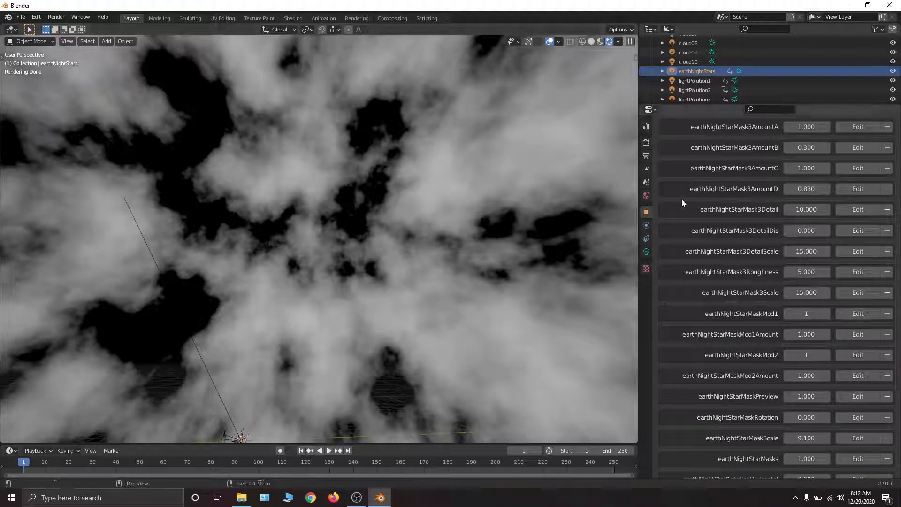
drag(806, 396, 763, 396)
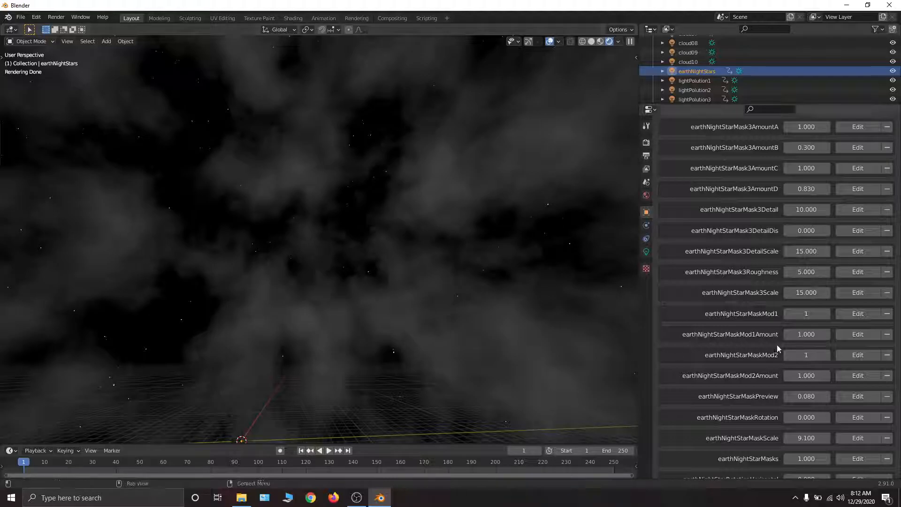
drag(811, 394, 788, 393)
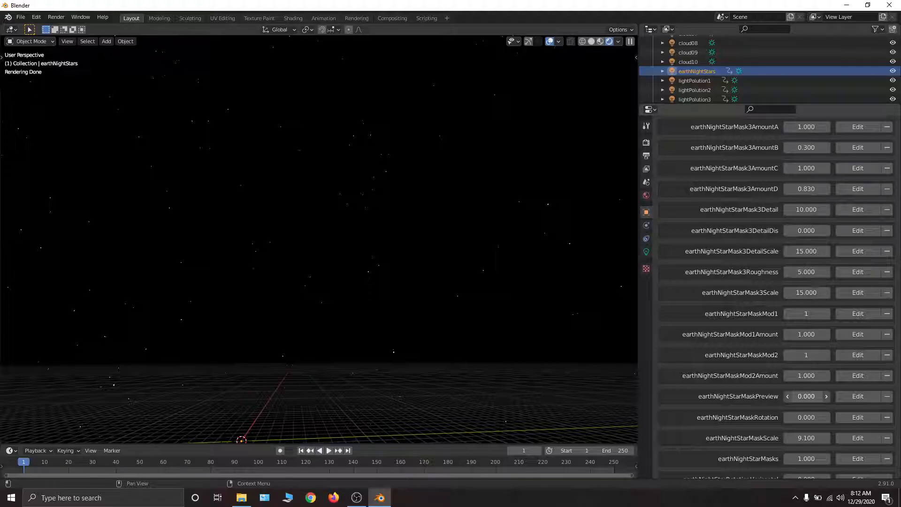
- Raise earthNightStarMaskPreview to 1 to show the star mask, and try an earthNightStarMask1 value of 1 before returning it to 0
drag(806, 397, 825, 397)
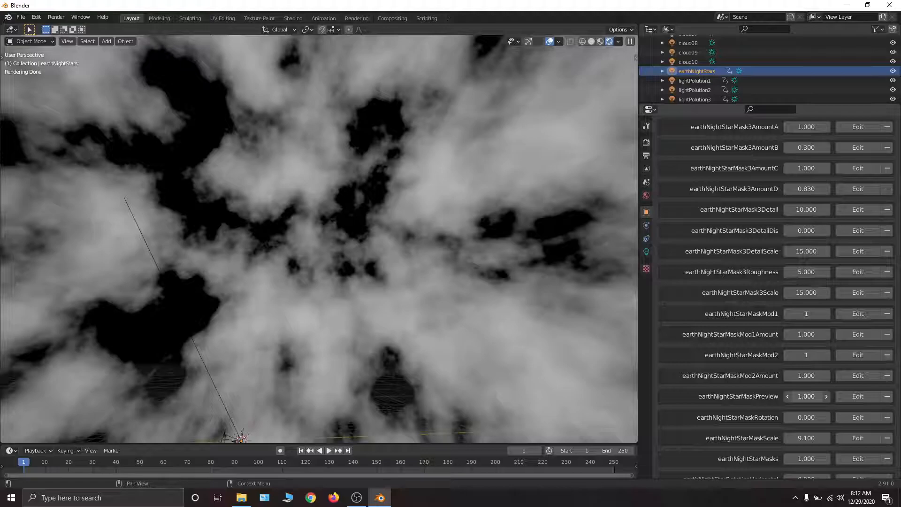
mouse_move(807, 396)
mouse_down()
mouse_move(789, 396)
mouse_move(814, 398)
mouse_up()
scroll(814, 398, up, 15)
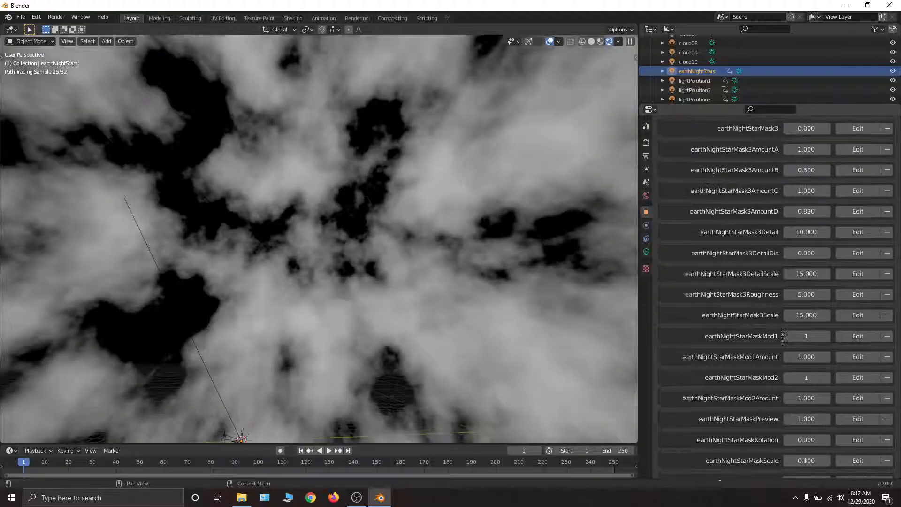
scroll(805, 244, up, 14)
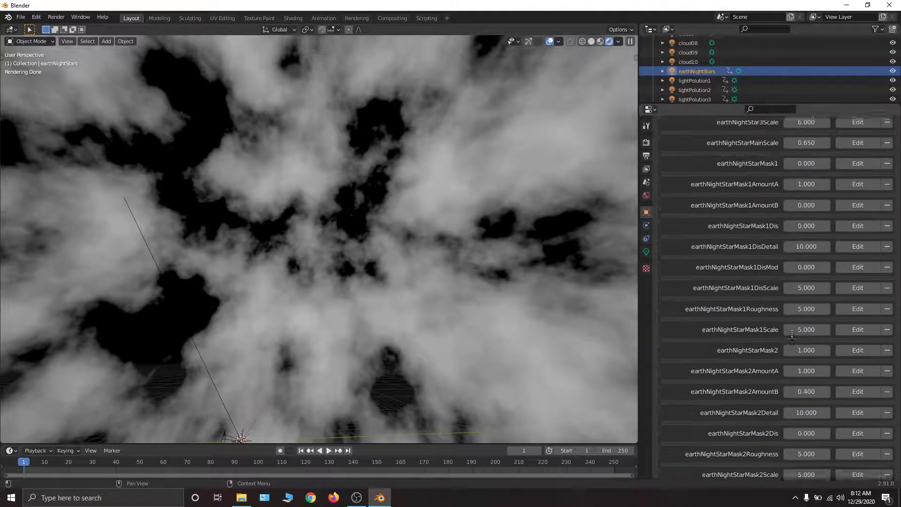
scroll(799, 162, down, 11)
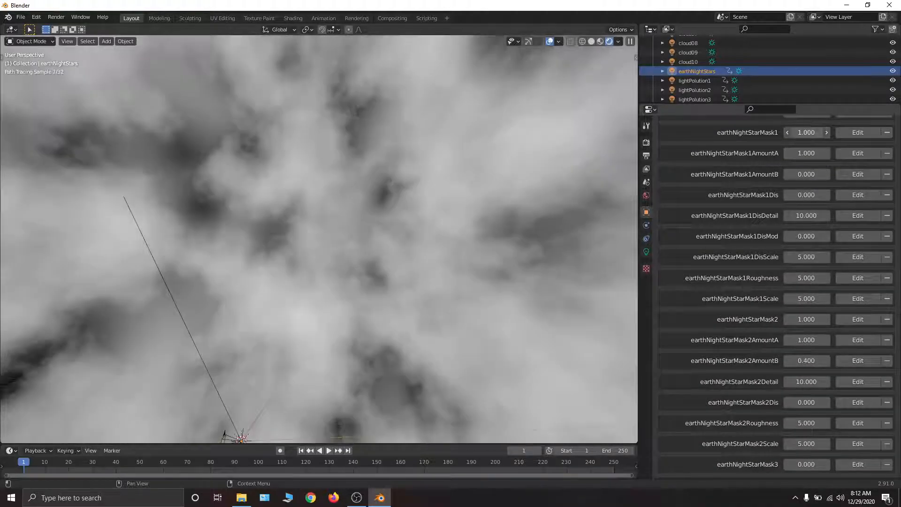
scroll(826, 278, down, 2)
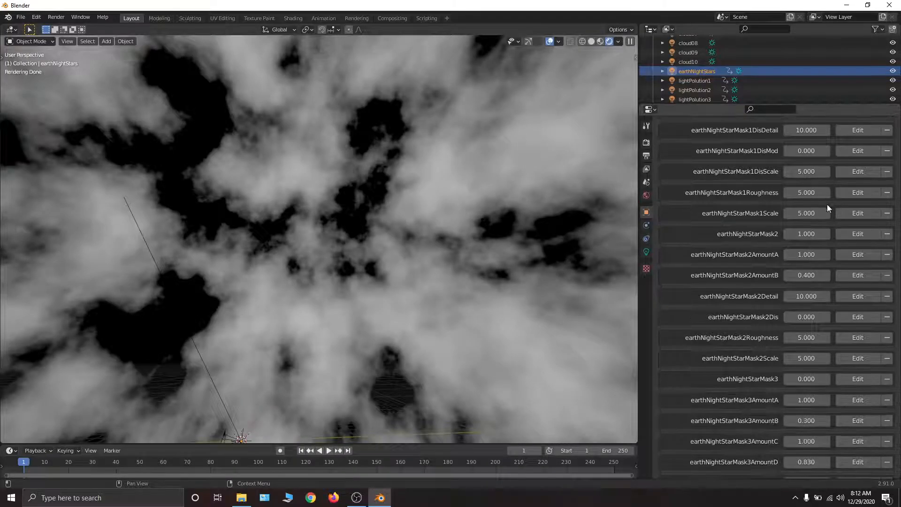
scroll(823, 257, up, 2)
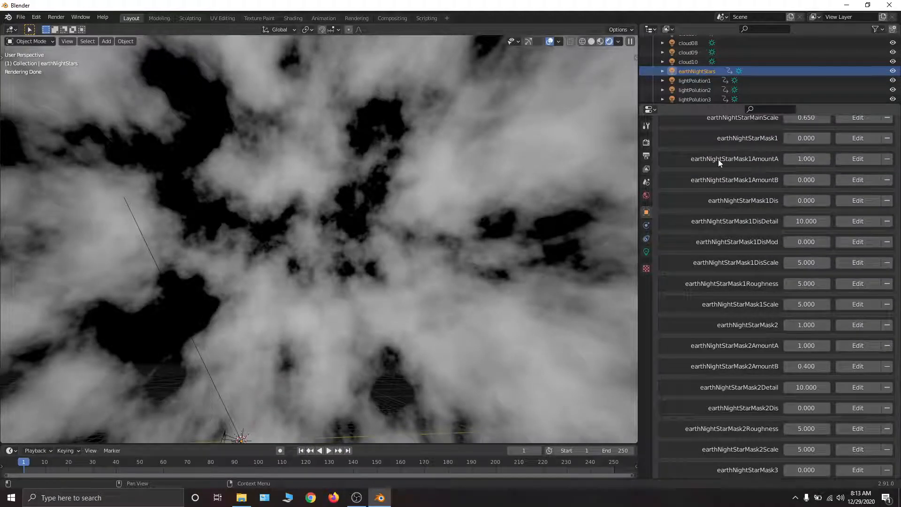
- Try an earthNightStarMask2AmountA of 0.42 and an earthNightStarMask2AmountB of 0.53 to sharpen the type 2 mask
mouse_move(822, 161)
mouse_down()
mouse_move(800, 161)
mouse_move(822, 162)
mouse_up()
scroll(793, 291, down, 5)
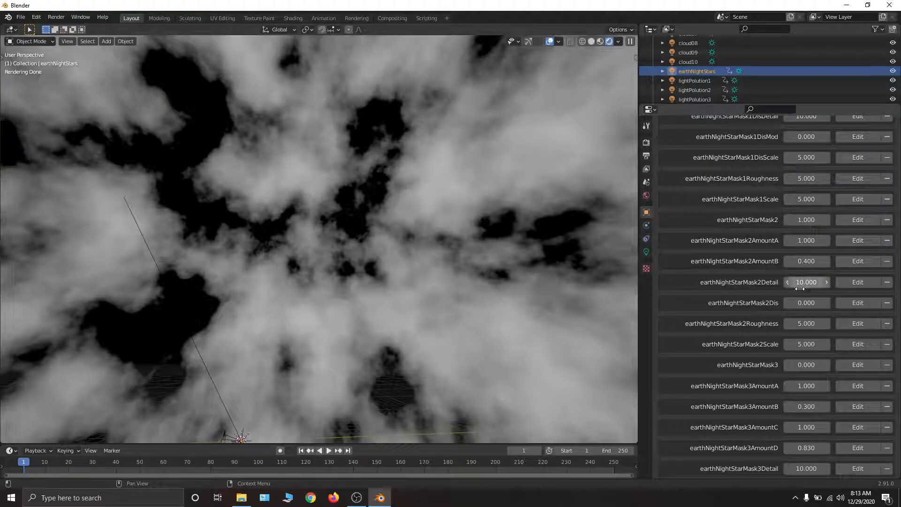
scroll(799, 282, down, 2)
drag(806, 226, 793, 209)
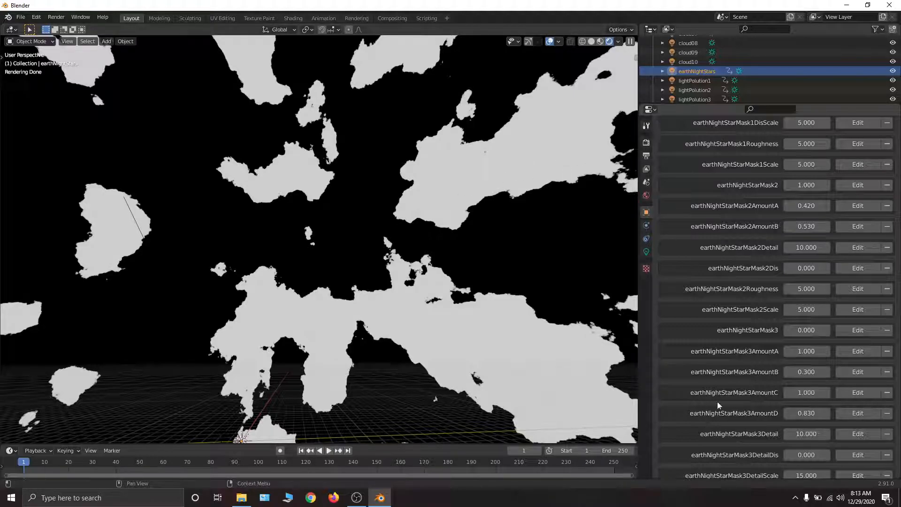
- Lower earthNightStarMaskPreview to 0 to check the stars with the sharpened type 2 mask
scroll(717, 402, down, 8)
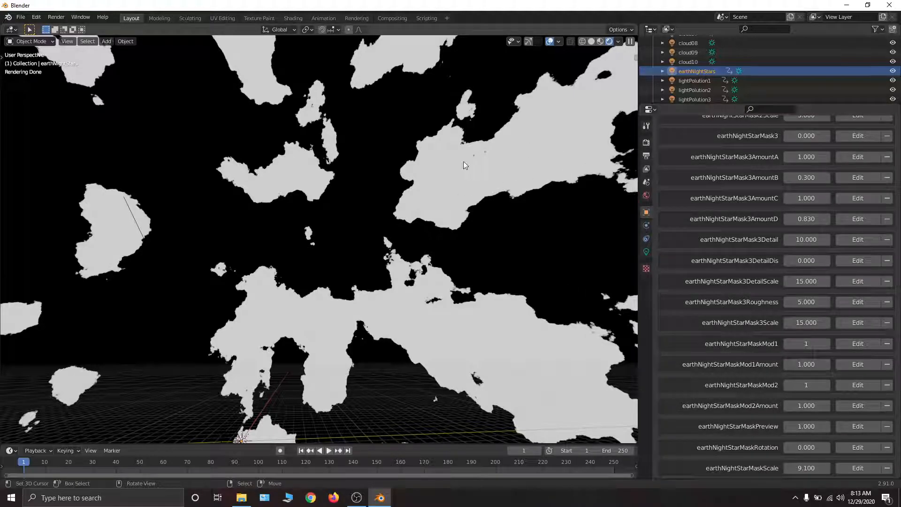
scroll(776, 268, down, 5)
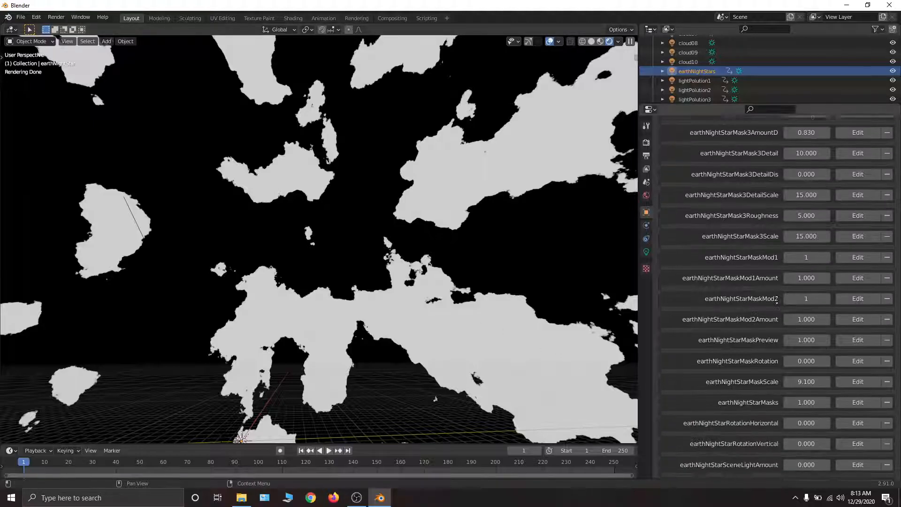
scroll(776, 268, down, 2)
drag(815, 278, 776, 278)
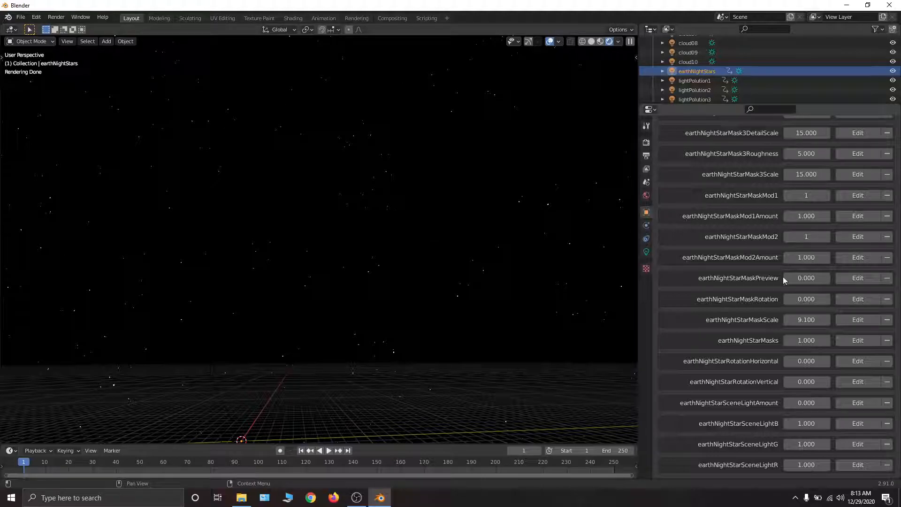
- Show the mask preview again at 1, and set earthNightStarMask2AmountA to 1 and earthNightStarMask2AmountB to 0.42
drag(800, 278, 829, 278)
middle_drag(799, 200, 799, 289)
scroll(798, 287, up, 10)
middle_drag(794, 154, 796, 169)
drag(801, 198, 801, 219)
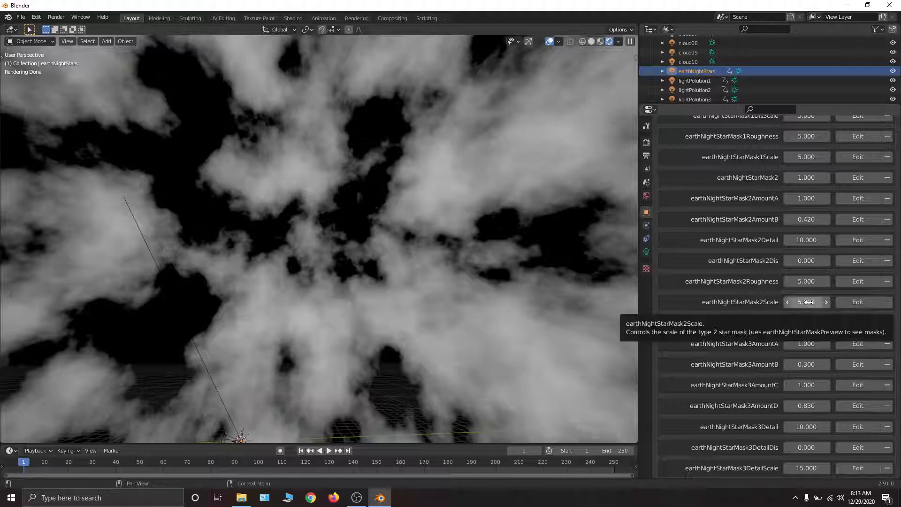
- Switch the previewed mask to type 3 by setting earthNightStarMask2 to 0 and earthNightStarMask3 to 1
scroll(808, 302, down, 7)
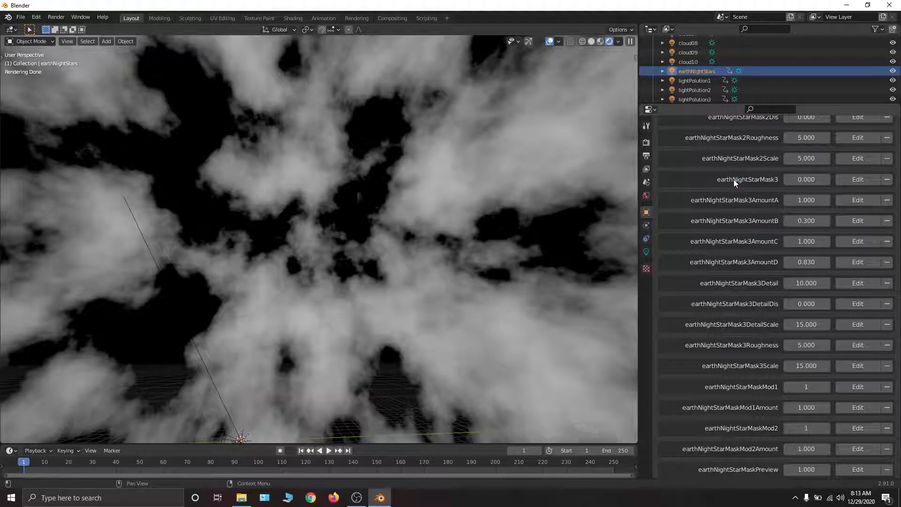
scroll(733, 180, up, 7)
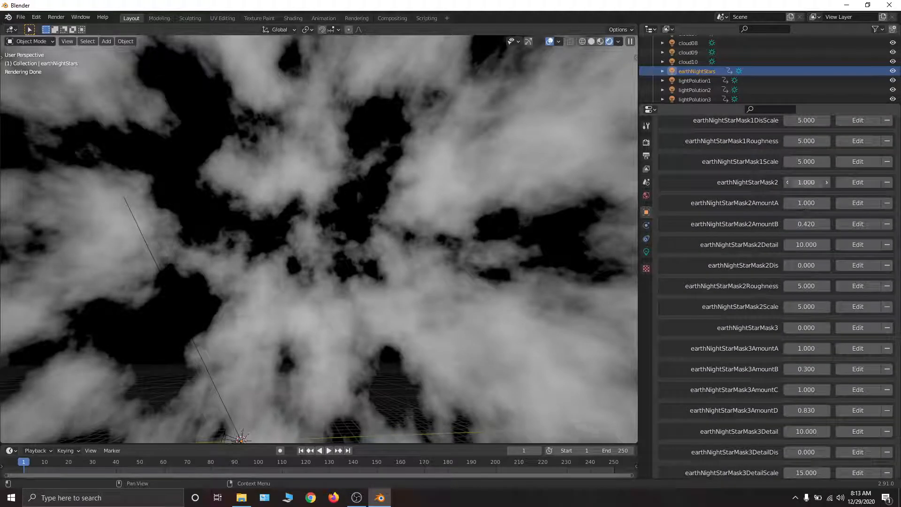
drag(807, 182, 723, 182)
drag(807, 328, 887, 328)
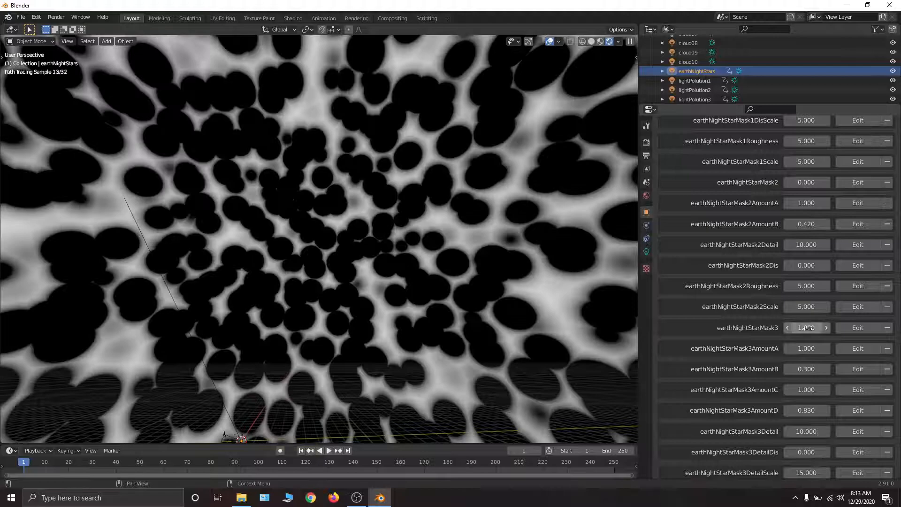
- Review the earthNightStarMask3 AmountA to AmountD properties, and lower earthNightStarMaskPreview to 0 to see the stars
scroll(806, 291, down, 6)
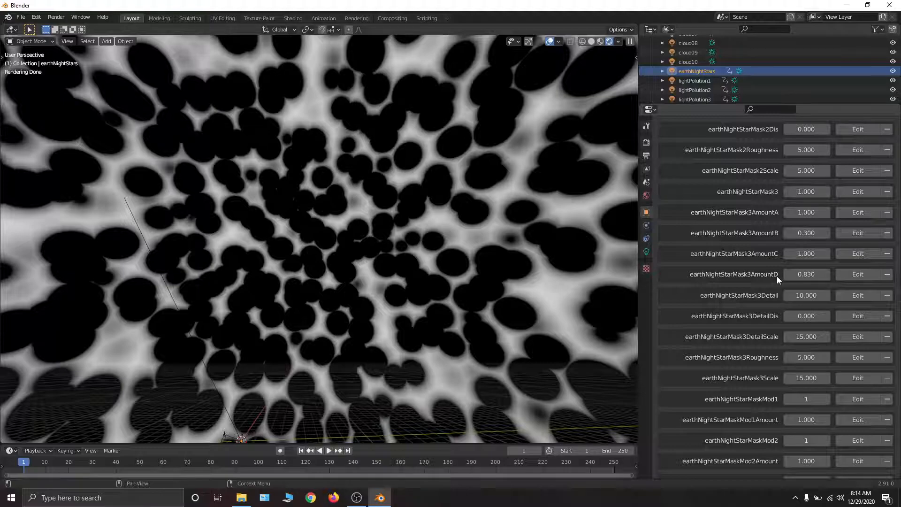
drag(808, 212, 809, 274)
right_click(806, 232)
scroll(751, 347, down, 10)
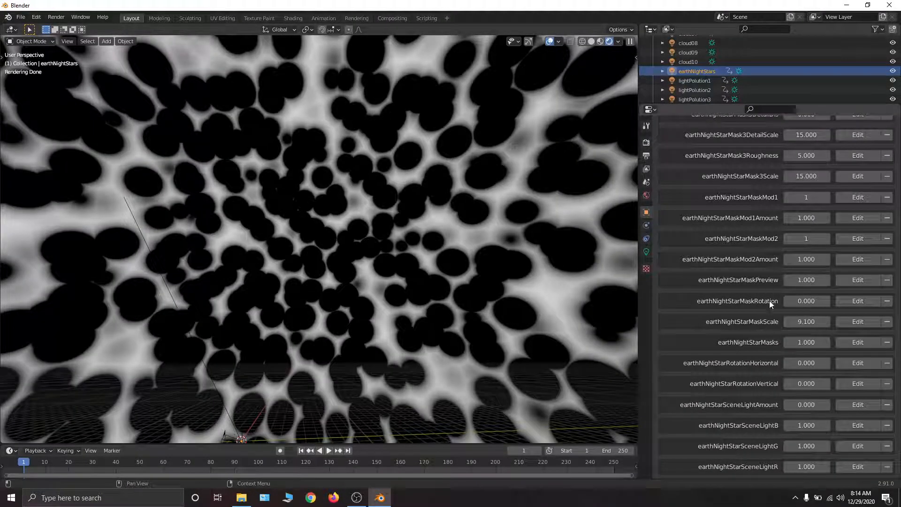
drag(808, 280, 761, 280)
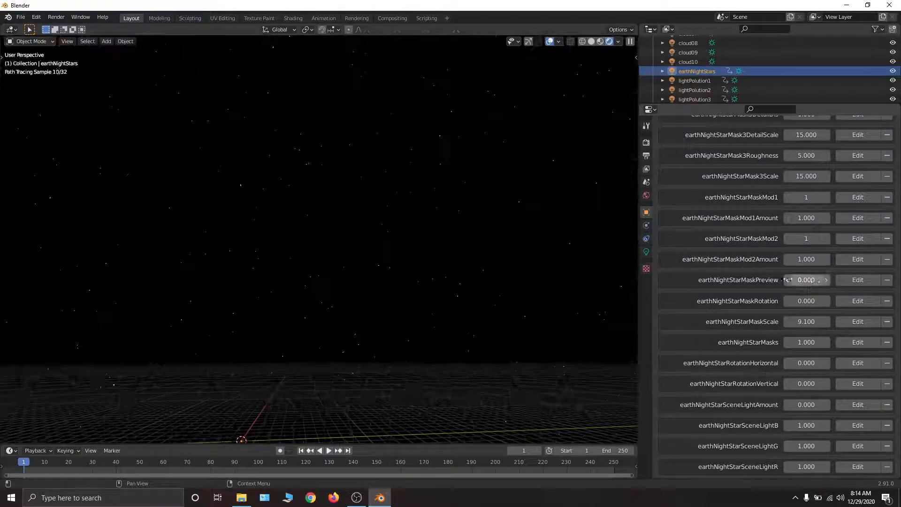
- Examine the earthNightStarMaskMod1 and earthNightStarMaskMod2 mix properties, their amounts and the description of the available mixing methods
mouse_move(778, 197)
middle_down()
mouse_move(779, 301)
mouse_move(778, 205)
middle_up()
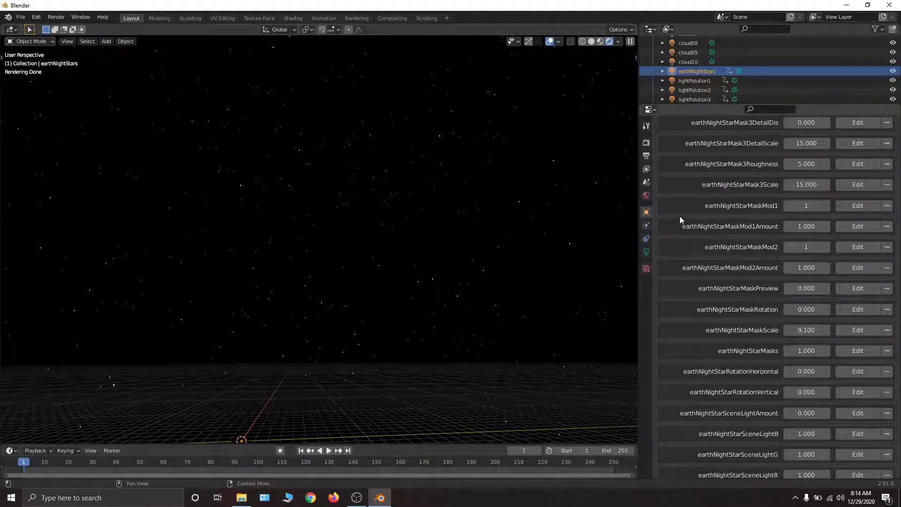
middle_drag(770, 209, 766, 317)
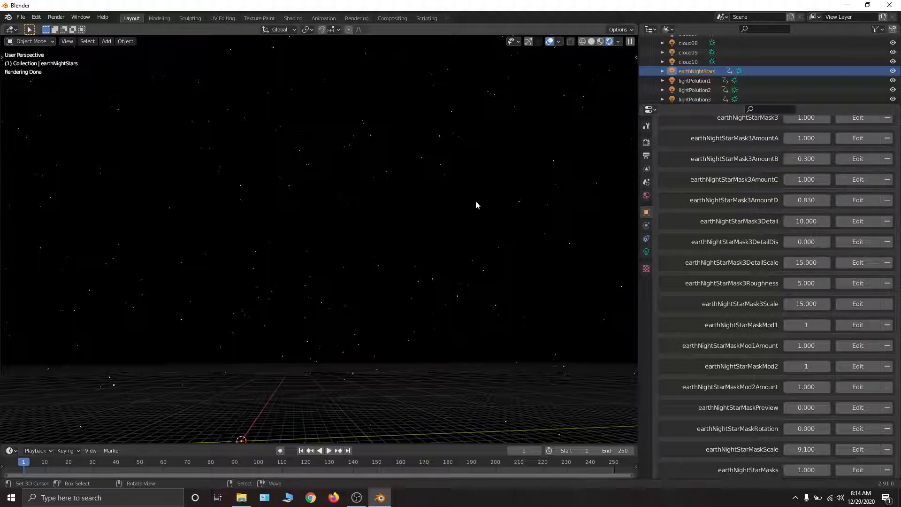
scroll(748, 323, down, 6)
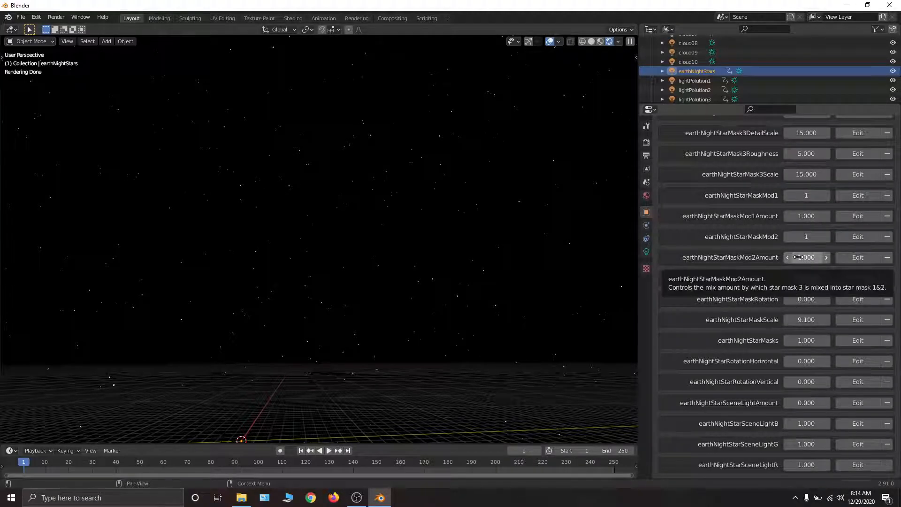
mouse_move(798, 214)
mouse_down()
mouse_move(778, 214)
mouse_move(797, 214)
mouse_up()
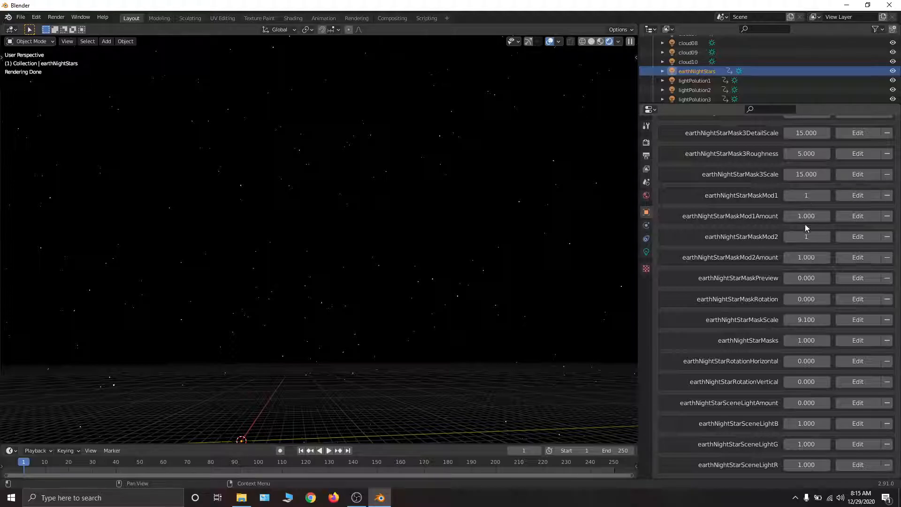
mouse_move(806, 237)
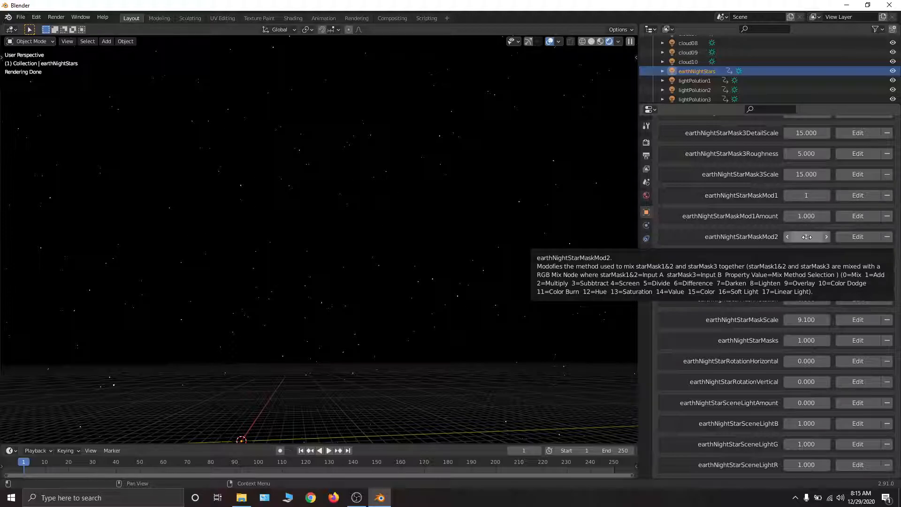
- Set earthNightStarMaskPreview to 1 to bring the star mask preview back
scroll(836, 176, up, 2)
click(806, 300)
text(1)
key(Return)
- Keep earthNightStarMask1 at 0 and raise earthNightStarMask2 to 1 to mix the type 2 mask with the type 3 mask
scroll(782, 147, up, 15)
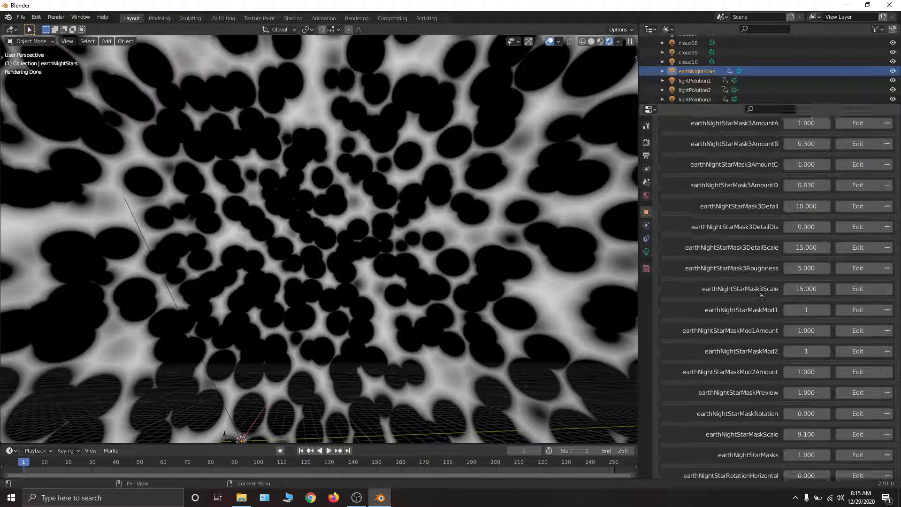
scroll(778, 215, up, 4)
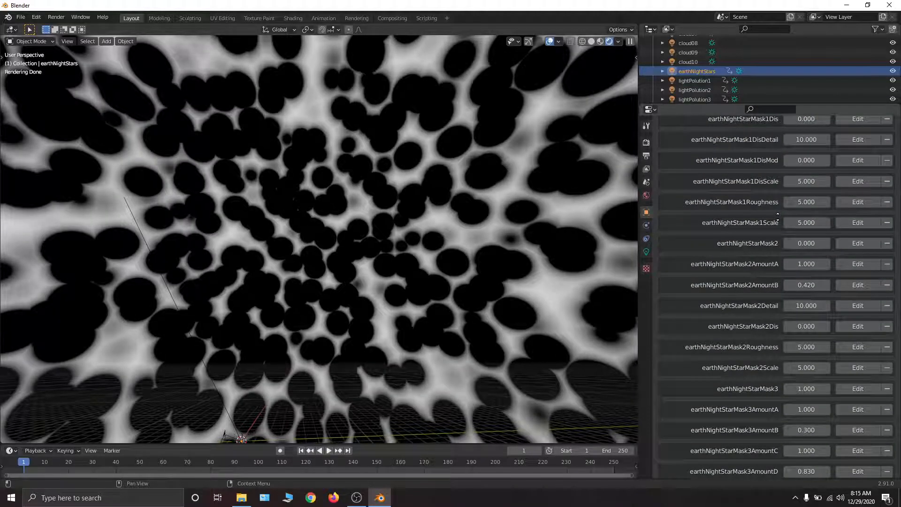
scroll(777, 221, up, 1)
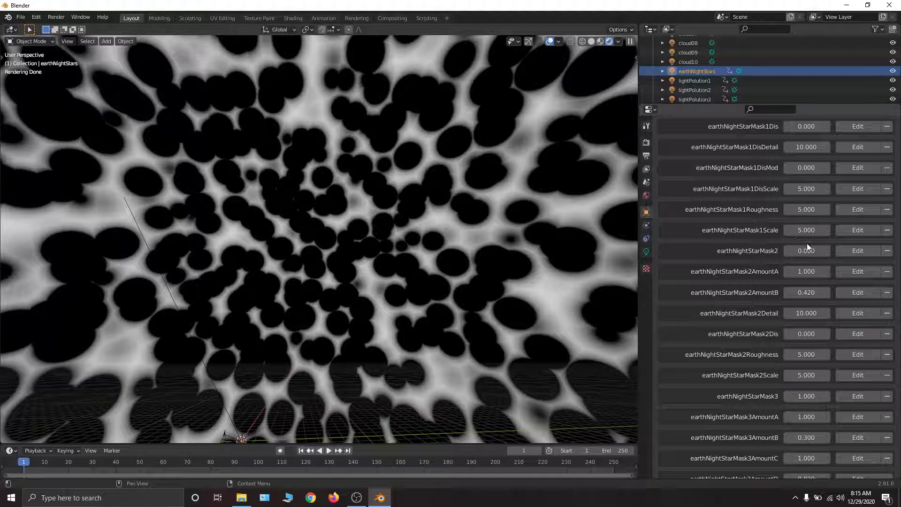
scroll(807, 243, up, 6)
drag(815, 195, 765, 195)
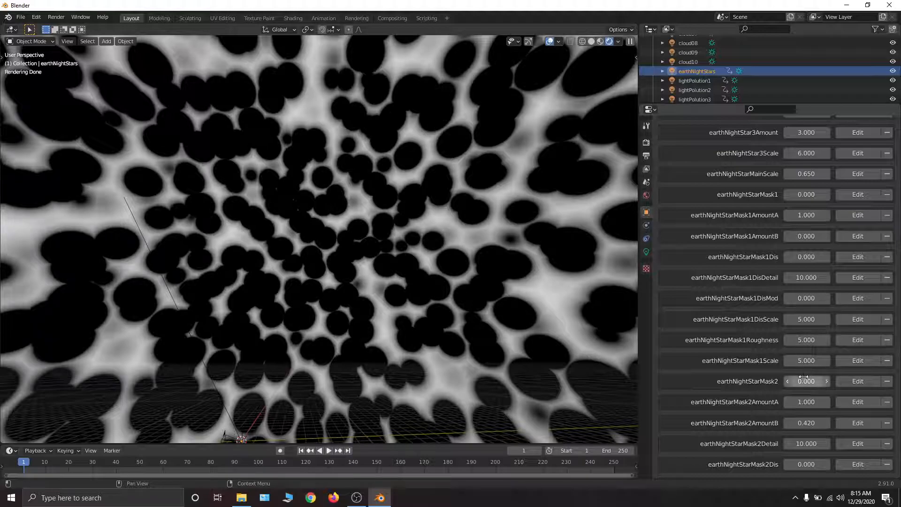
drag(804, 381, 859, 382)
middle_drag(803, 381, 798, 174)
- Advance the earthNightStarMaskMod2 mixing method one value at a time from 2 to 5, checking the mask preview
scroll(783, 329, down, 7)
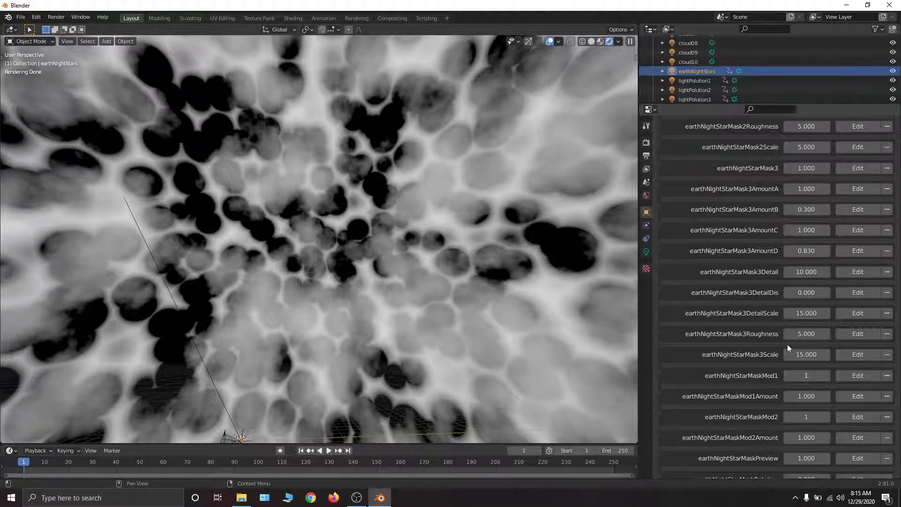
scroll(804, 304, down, 4)
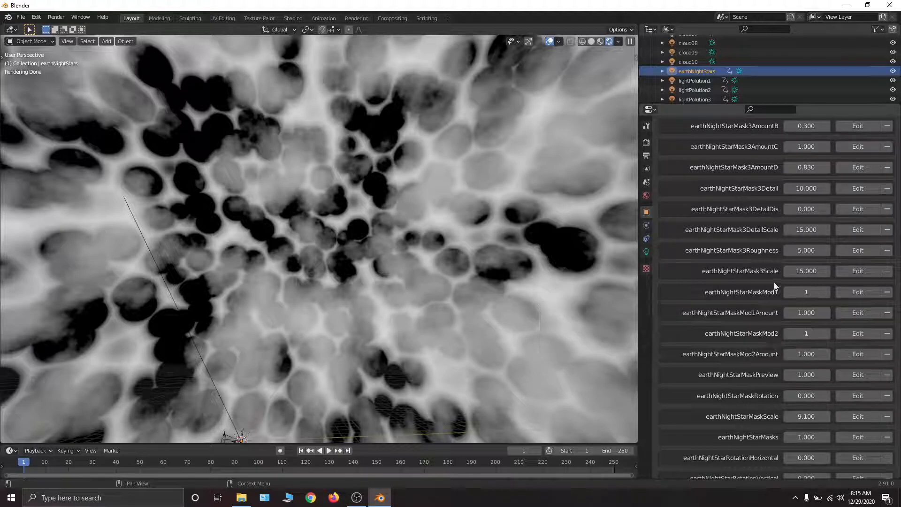
scroll(708, 63, down, 5)
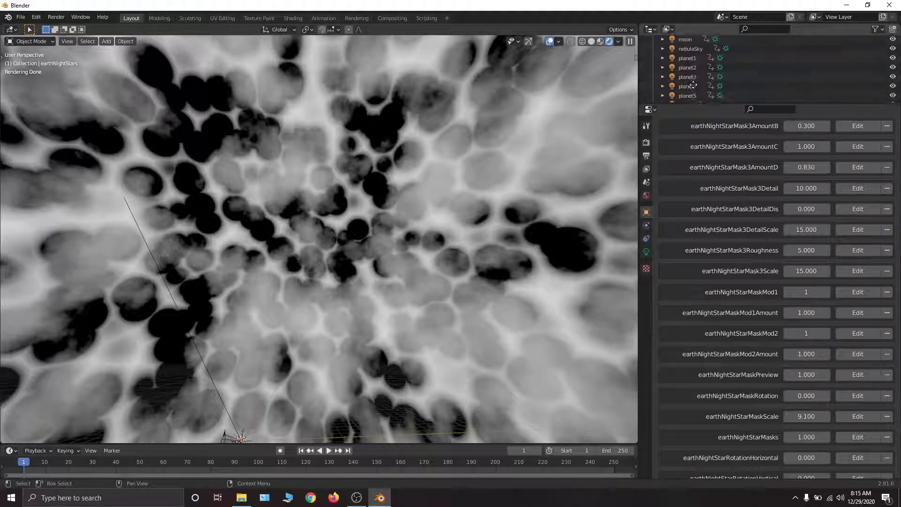
scroll(709, 63, up, 5)
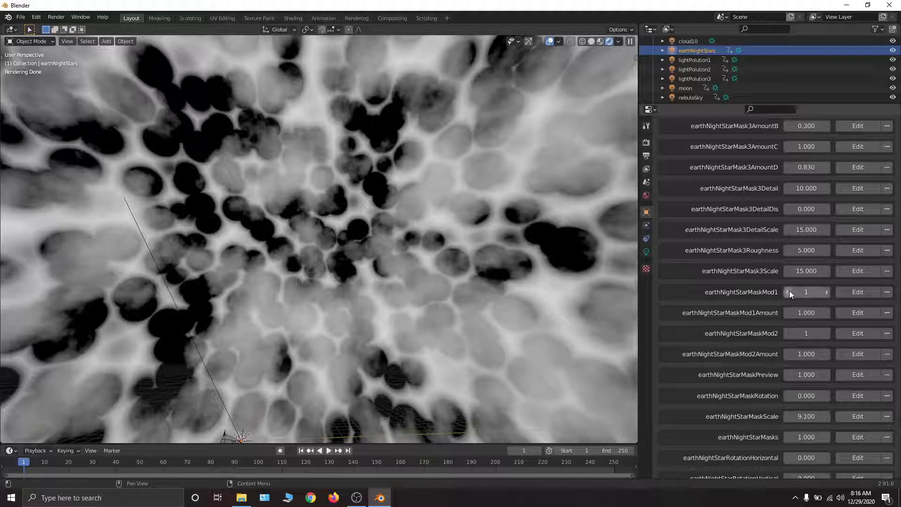
click(827, 334)
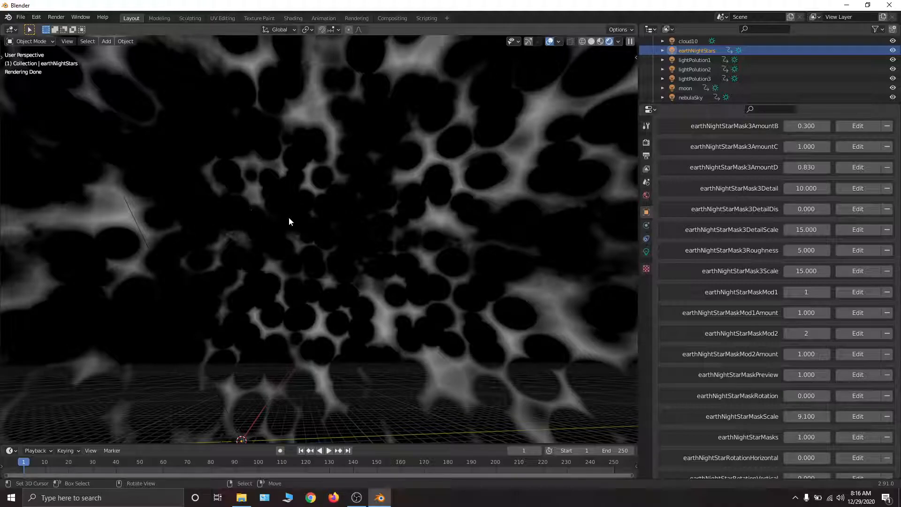
click(826, 334)
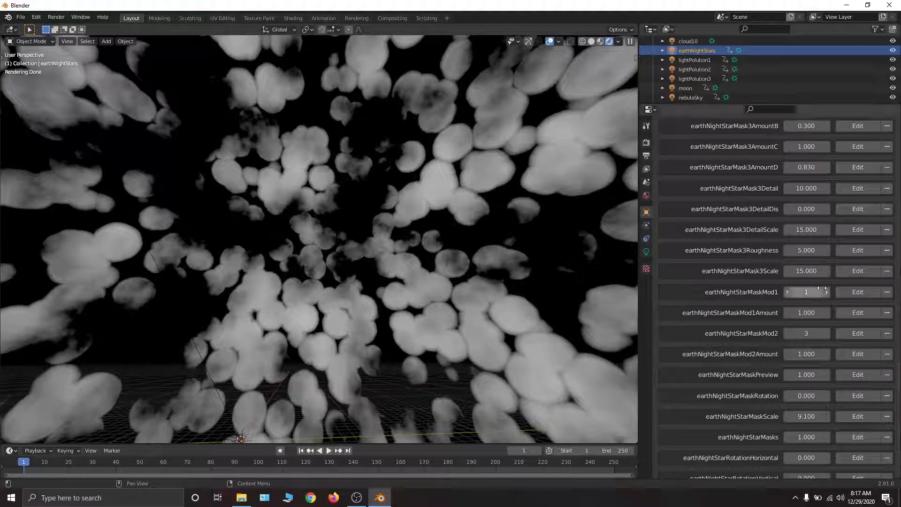
click(827, 333)
click(826, 332)
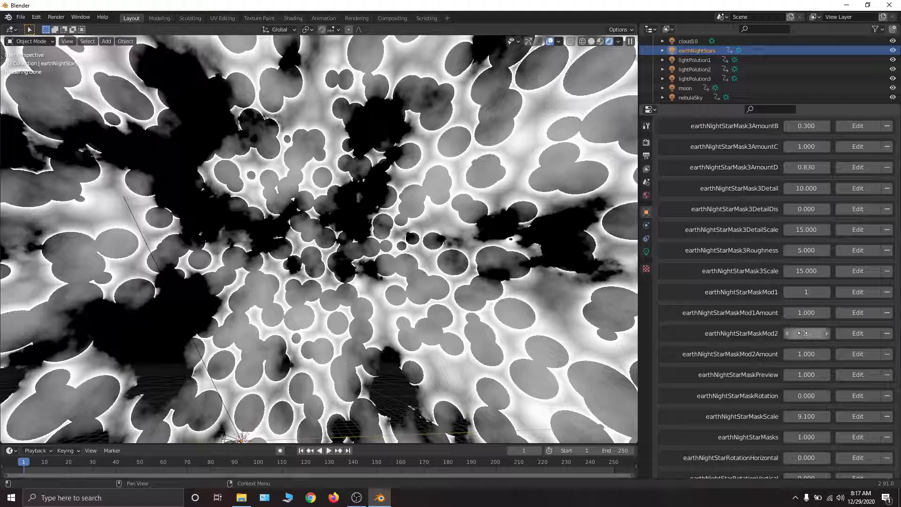
mouse_move(803, 333)
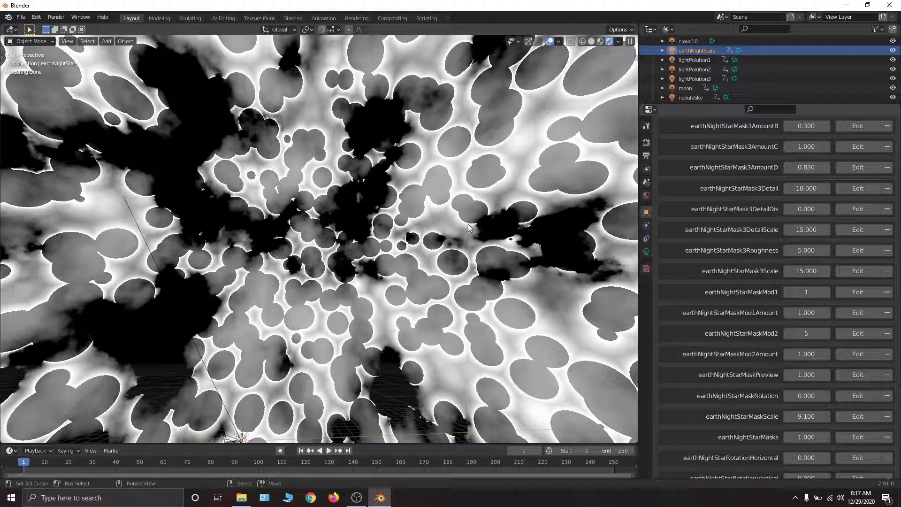
- Set the earthNightStarMaskMod2 mixing method to 1
click(803, 333)
text(1)
key(Return)
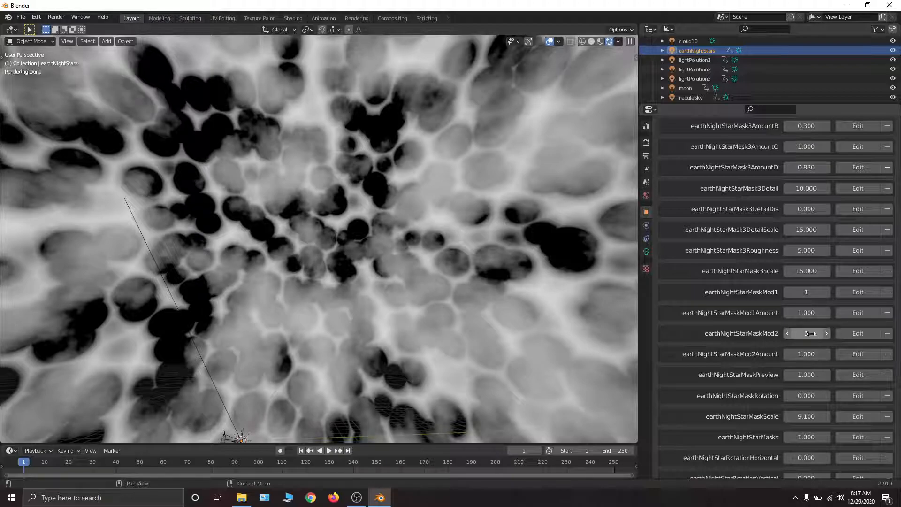
- Try earthNightStarMaskMod2 at 0 to compare the mask preview, returning it to 1
mouse_move(810, 355)
mouse_down()
mouse_move(762, 355)
mouse_move(812, 355)
mouse_up()
click(825, 333)
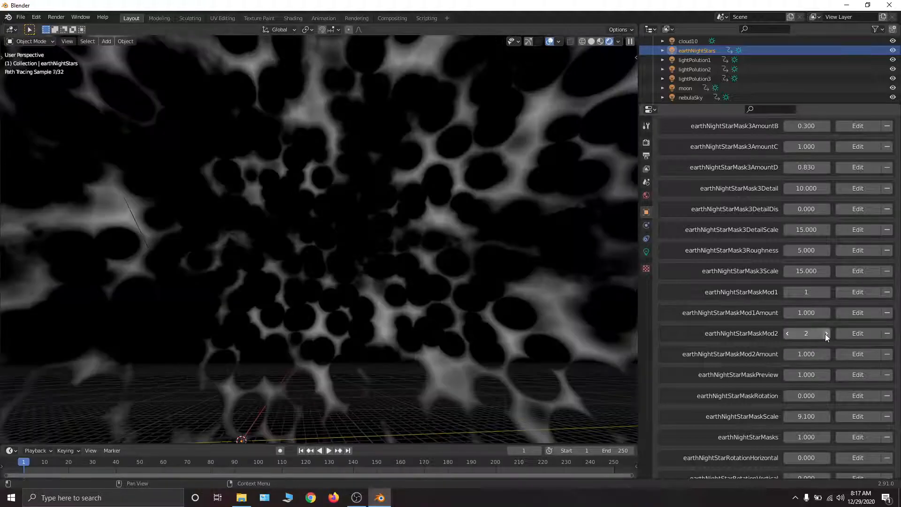
mouse_move(811, 354)
mouse_down()
mouse_move(789, 355)
mouse_move(812, 354)
mouse_move(802, 334)
mouse_up()
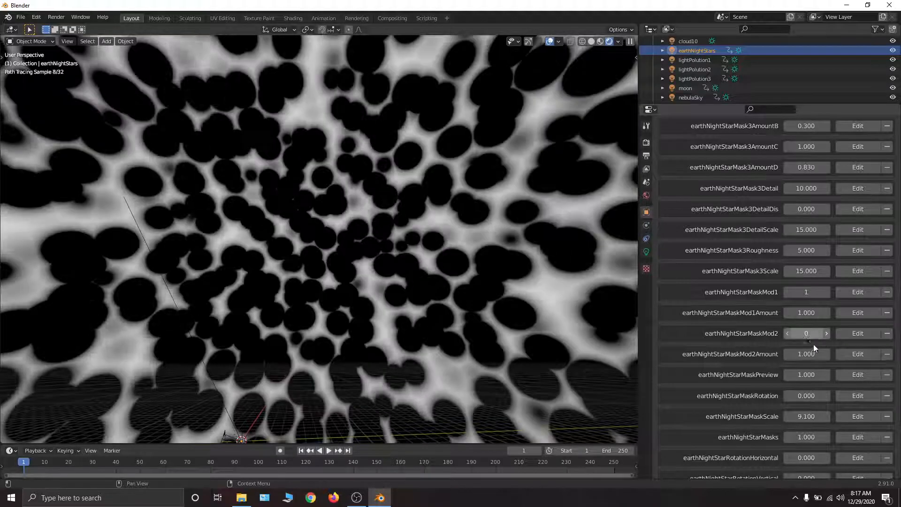
click(822, 331)
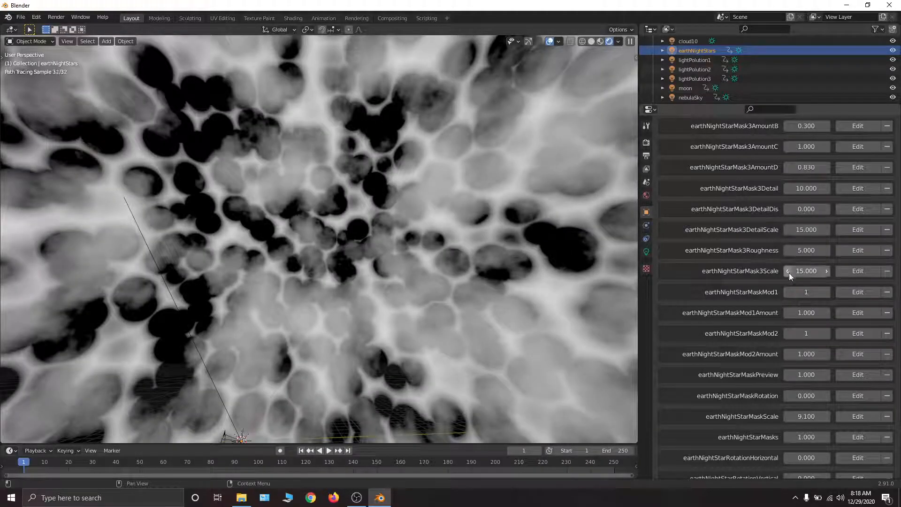
- Turn off the star mask preview by setting earthNightStarMaskPreview to 0
scroll(762, 353, down, 2)
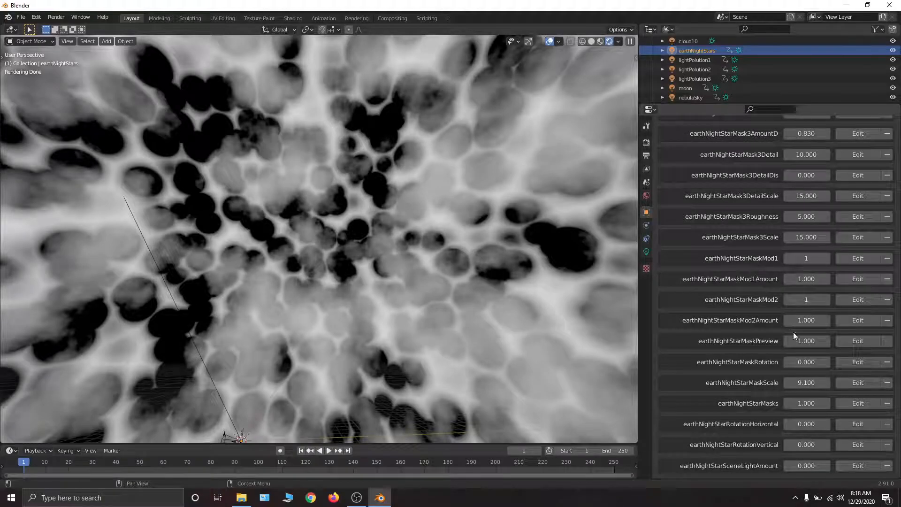
drag(810, 341, 769, 342)
- Try rotating the star mask by raising earthNightStarMaskRotation to about 6.79, and cancel the change
middle_drag(821, 418, 814, 305)
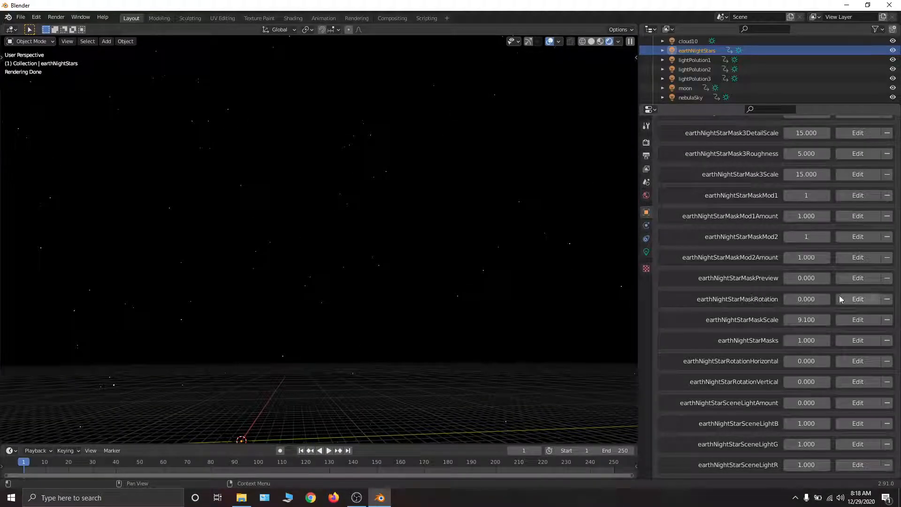
drag(792, 298, 819, 298)
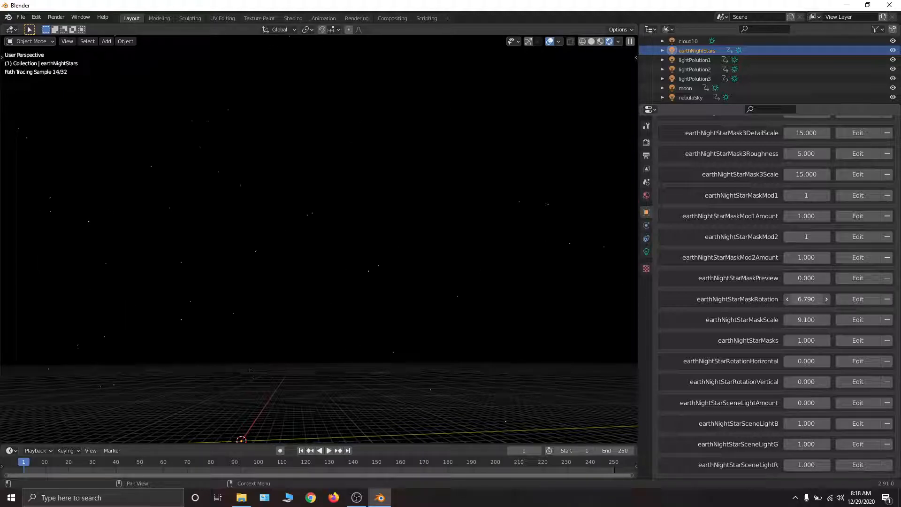
right_click(791, 299)
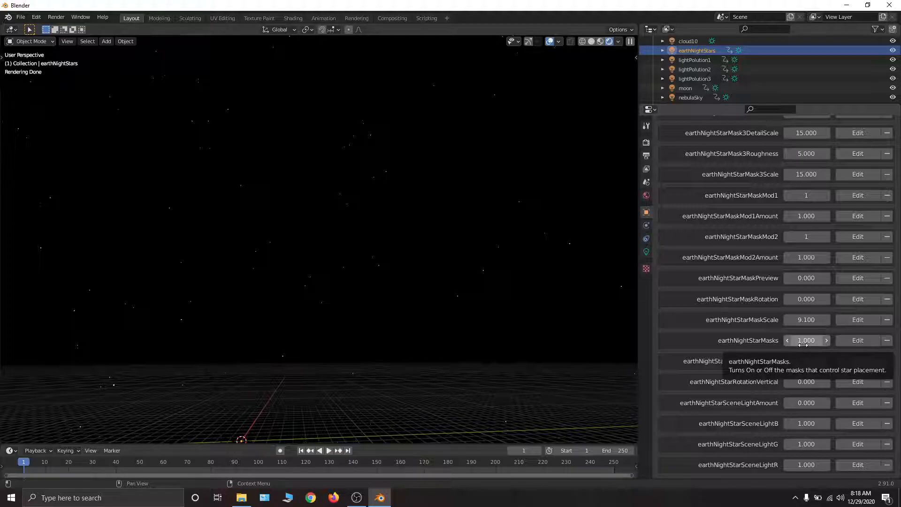
- Turn off the masks controlling star placement by setting earthNightStarMasks to 0
mouse_move(803, 344)
mouse_down()
mouse_move(753, 345)
mouse_move(803, 345)
mouse_up()
scroll(815, 297, up, 1)
scroll(813, 299, up, 4)
scroll(813, 298, up, 3)
scroll(819, 262, down, 8)
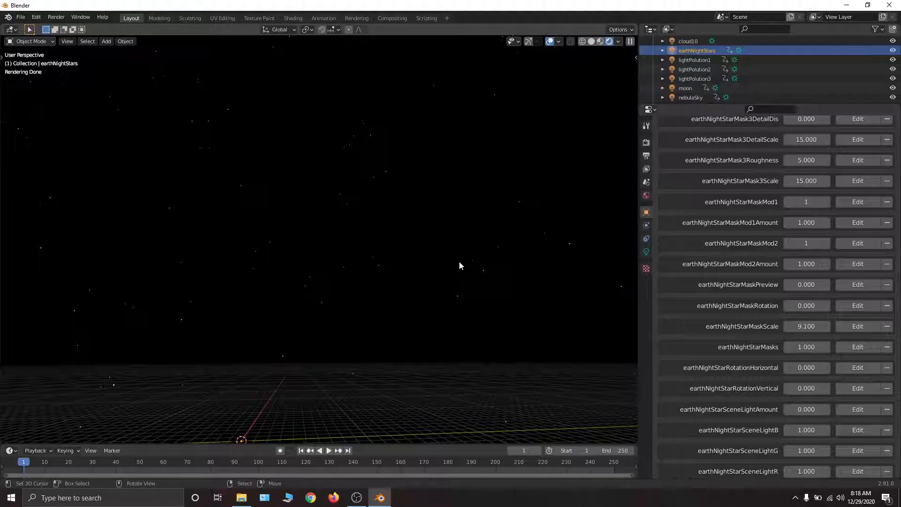
drag(811, 348, 769, 347)
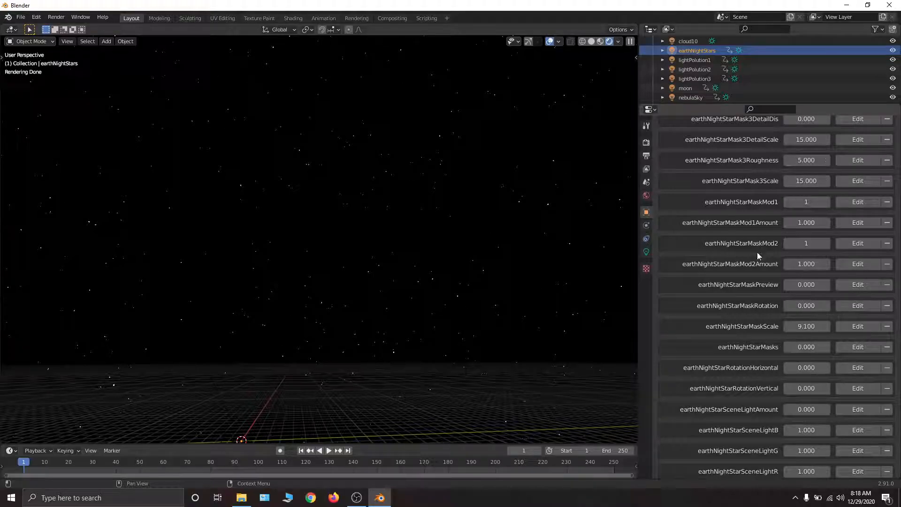
mouse_move(806, 347)
mouse_down()
mouse_move(864, 347)
mouse_move(751, 347)
mouse_move(804, 347)
mouse_up()
drag(803, 347, 751, 347)
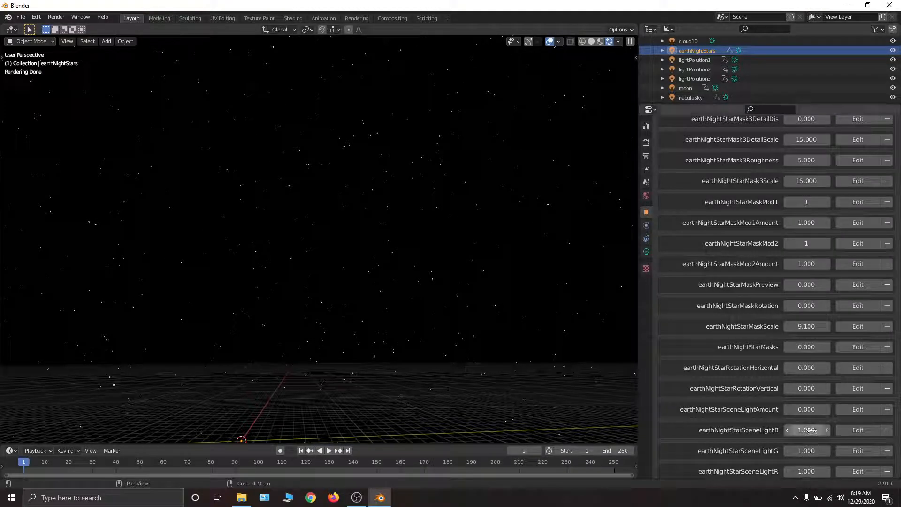
- Try rotating the stars with earthNightStarRotationHorizontal at about 0.96 and with earthNightStarRotationVertical, restoring both to 0
drag(806, 367, 824, 368)
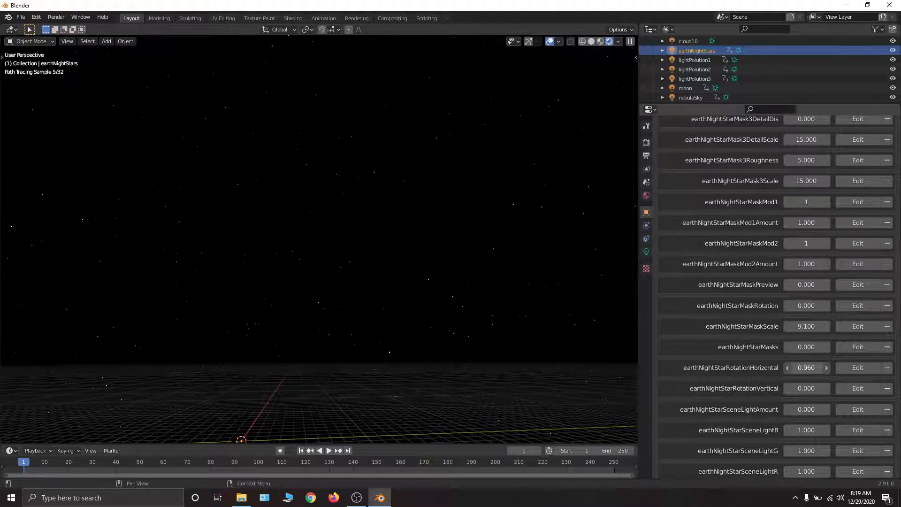
right_click(806, 368)
drag(806, 388, 826, 388)
key(BackSpace)
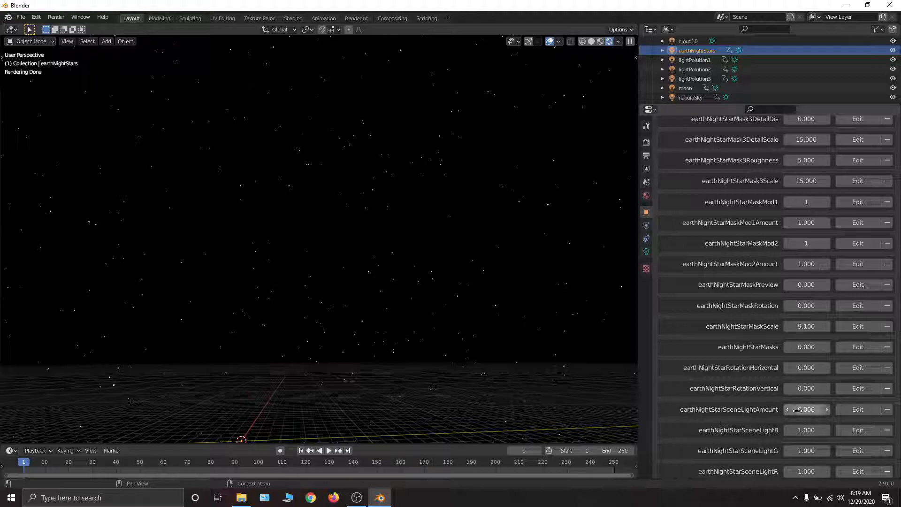
- Try earthNightStarSceneLightAmount at 1.38 and again at 1.46 from a lower view, undoing each change
click(809, 409)
text(1.38)
key(Return)
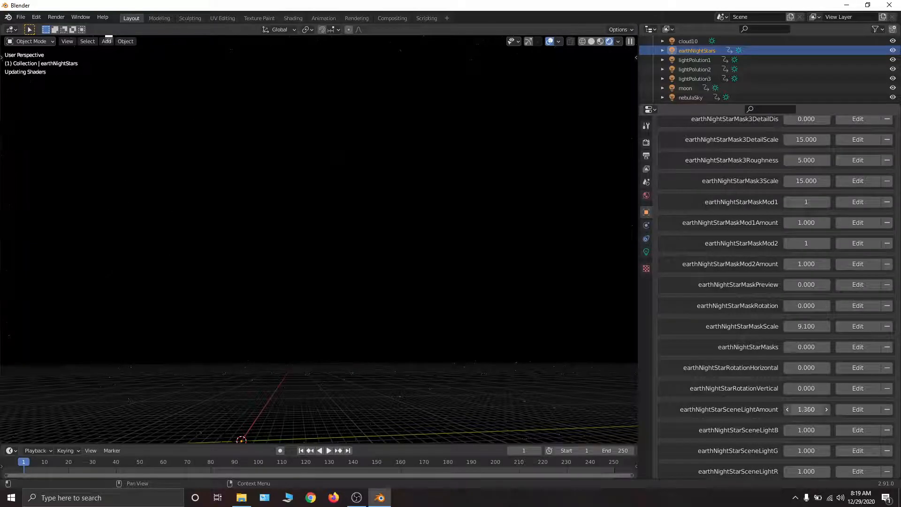
key(ctrl+z)
middle_drag(477, 399, 421, 419)
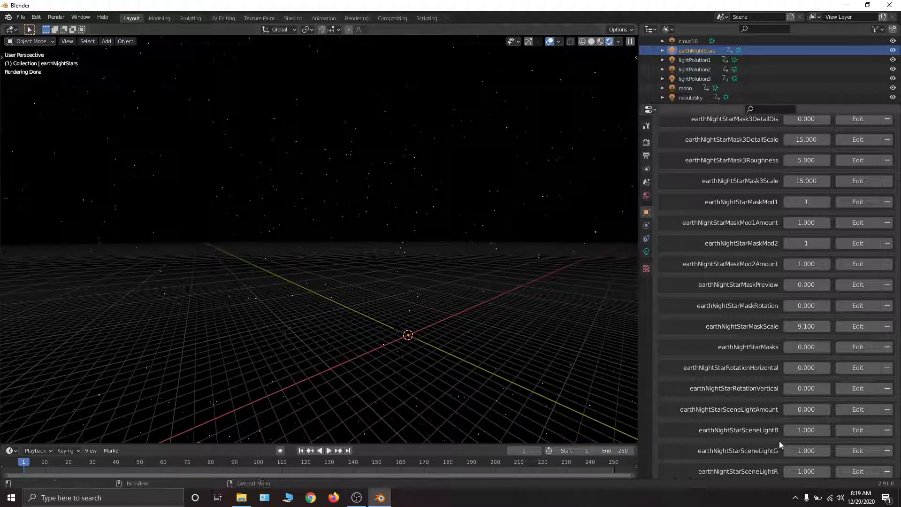
drag(796, 414, 821, 414)
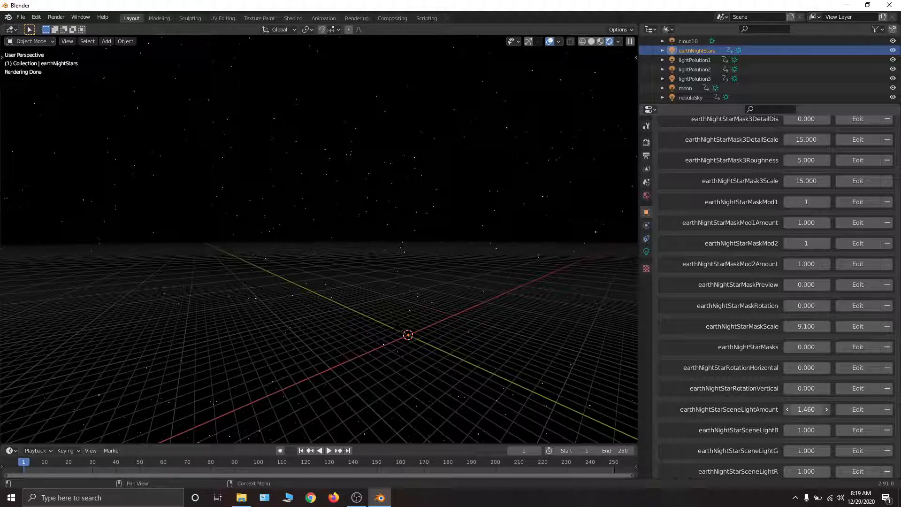
key(ctrl+z)
- Examine the unmasked star field above the horizon from several viewing angles
mouse_move(449, 201)
middle_down()
mouse_move(456, 186)
mouse_move(424, 167)
middle_up()
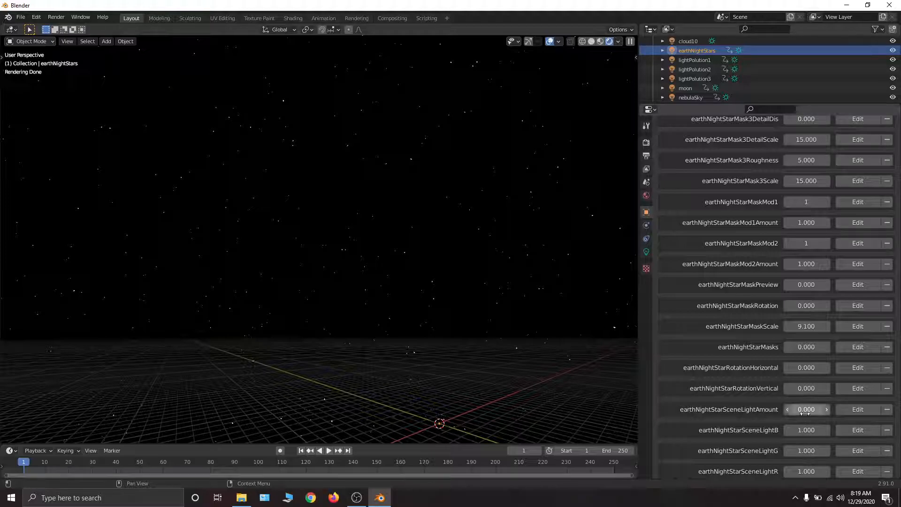
middle_drag(474, 294, 423, 253)
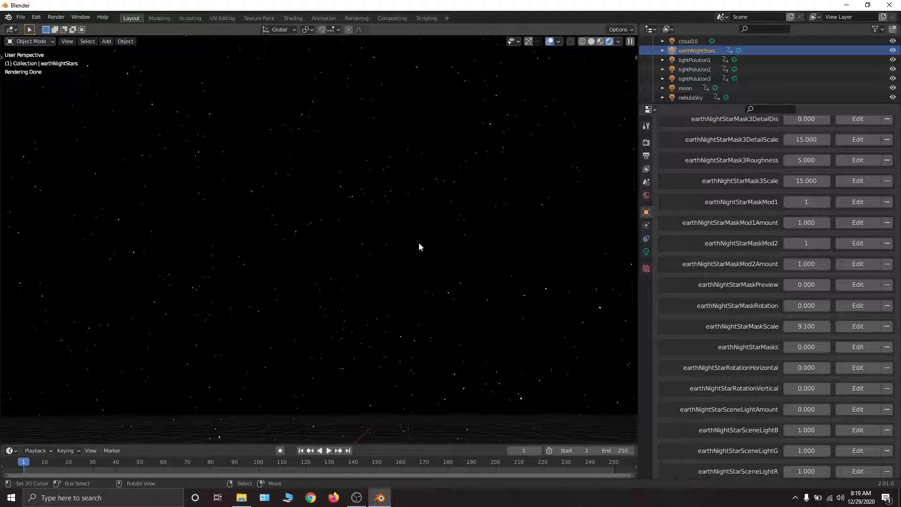
middle_drag(374, 246, 409, 248)
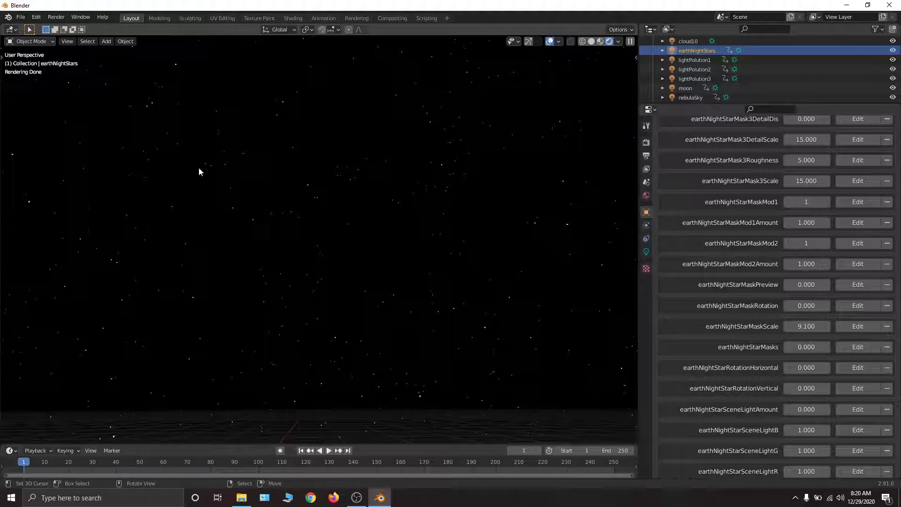
middle_drag(205, 174, 207, 157)
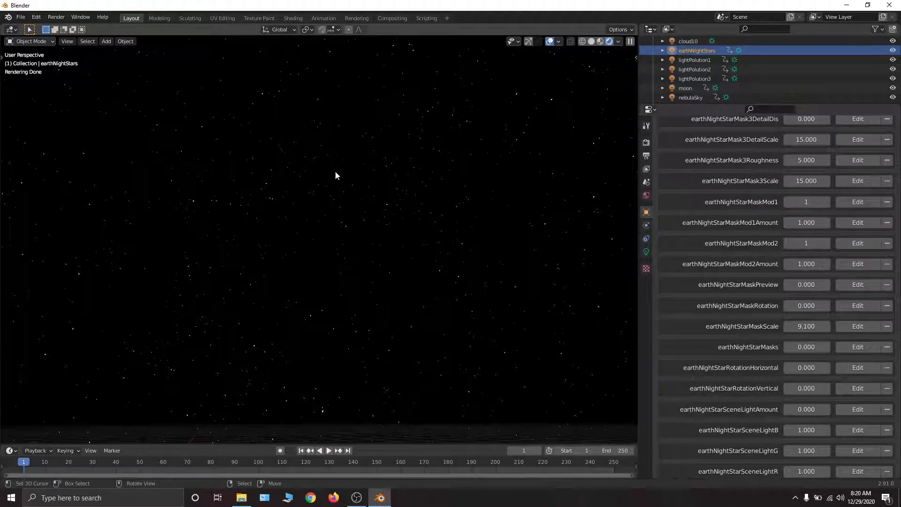
mouse_move(330, 193)
middle_down()
mouse_move(353, 197)
mouse_move(342, 204)
middle_up()
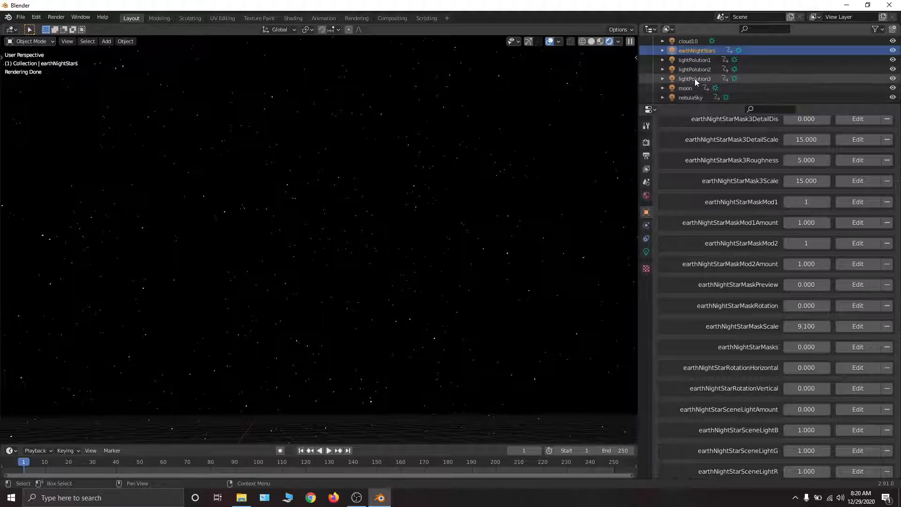
- Select the moon object and set its #4MoonSky property to 1 to show the moon in the sky
scroll(695, 78, down, 1)
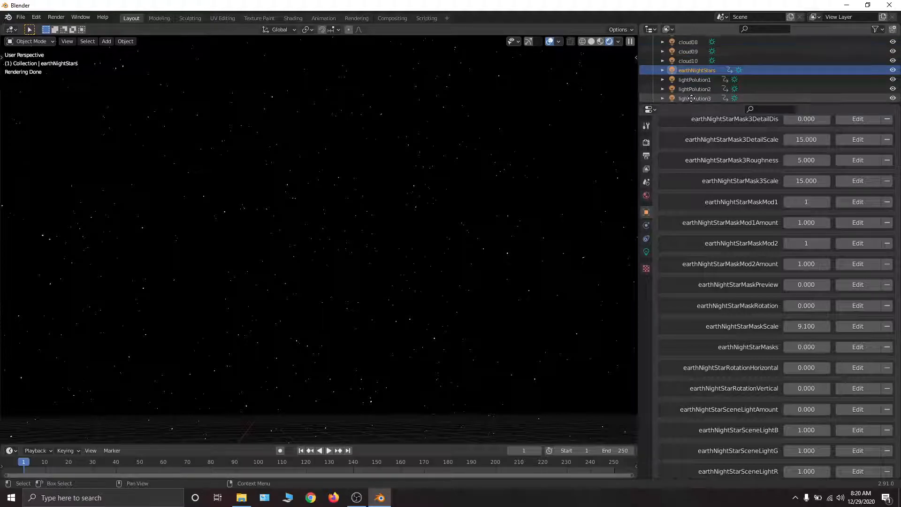
mouse_move(362, 169)
middle_down()
mouse_move(366, 189)
mouse_move(352, 168)
middle_up()
scroll(774, 295, up, 20)
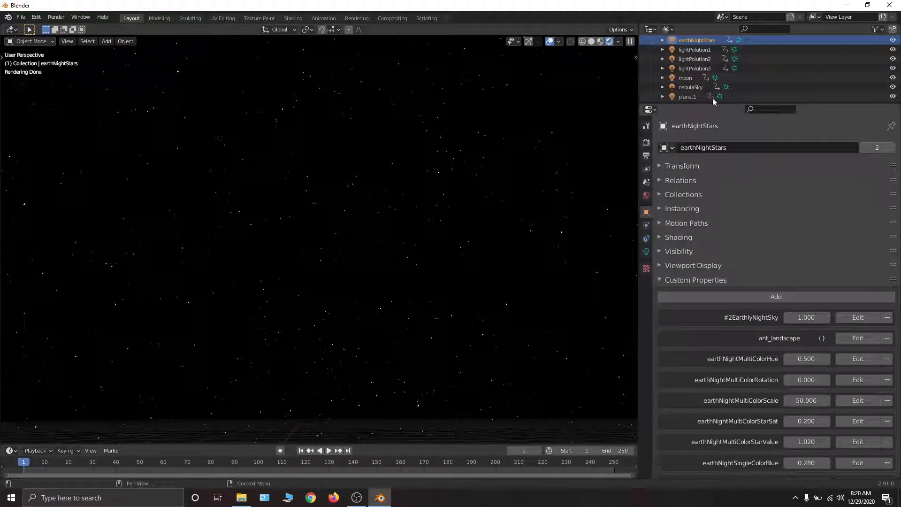
scroll(697, 70, down, 2)
click(691, 63)
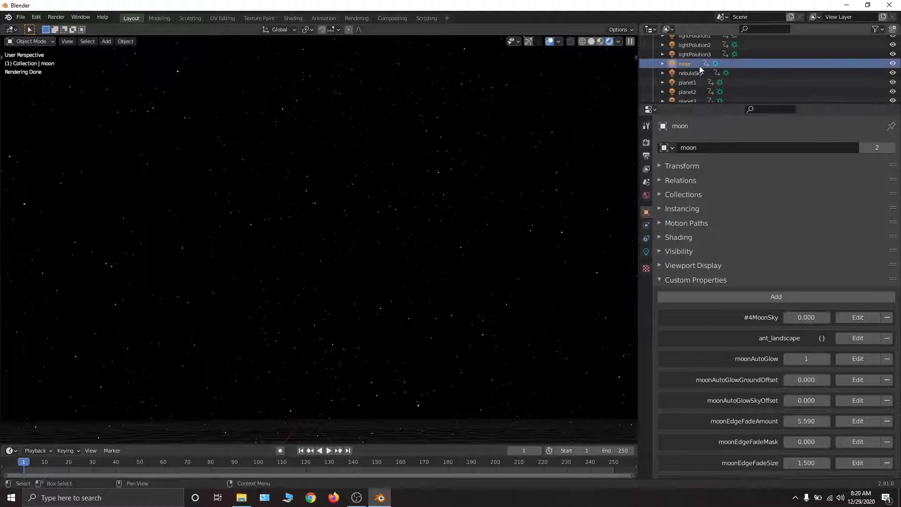
drag(807, 318, 854, 318)
middle_drag(471, 247, 473, 218)
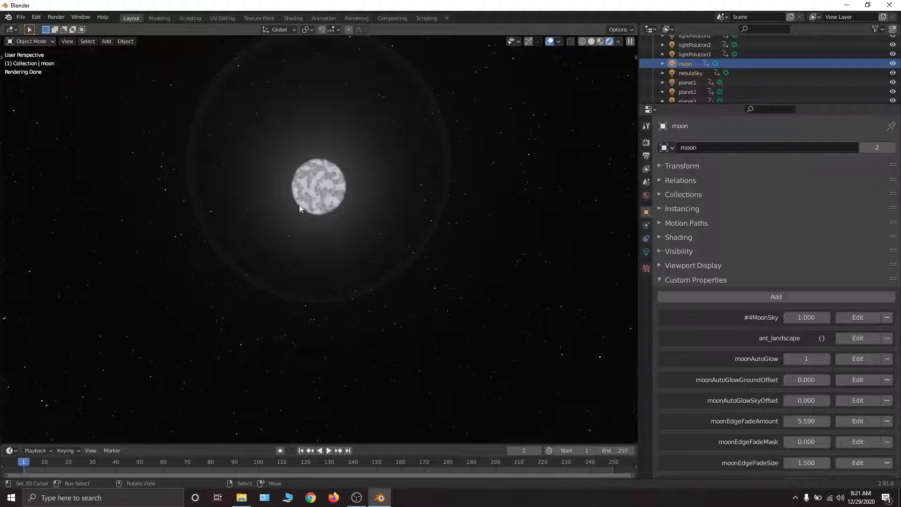
- Shrink the moon by setting its moonSize property to 1
scroll(723, 144, down, 20)
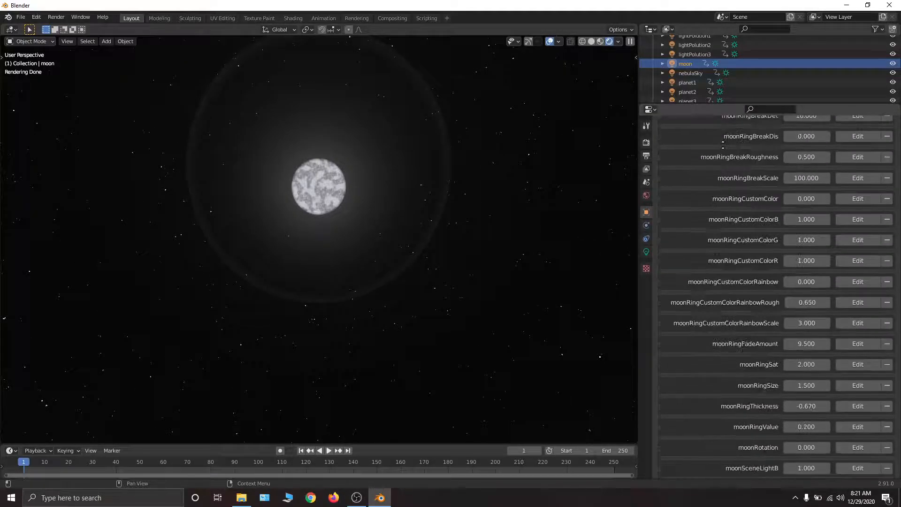
scroll(740, 253, down, 12)
scroll(739, 255, down, 4)
scroll(735, 180, down, 3)
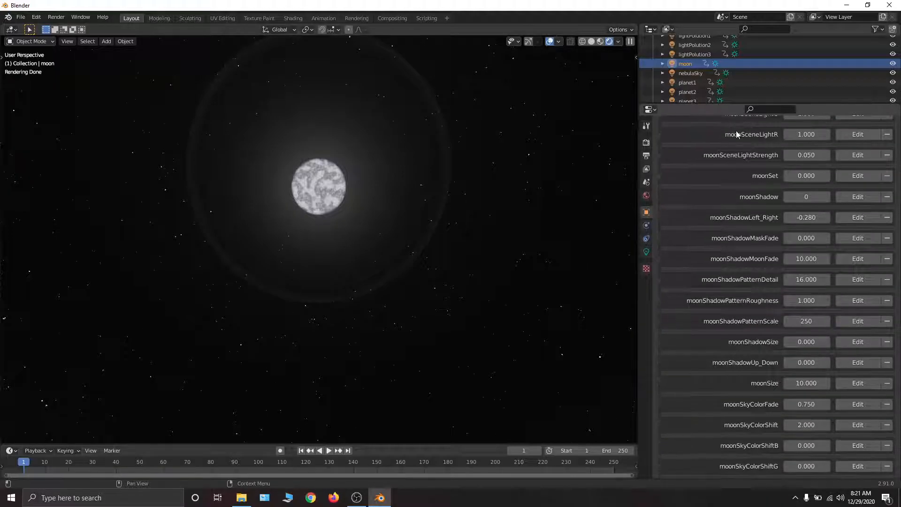
click(807, 384)
text(1)
key(Return)
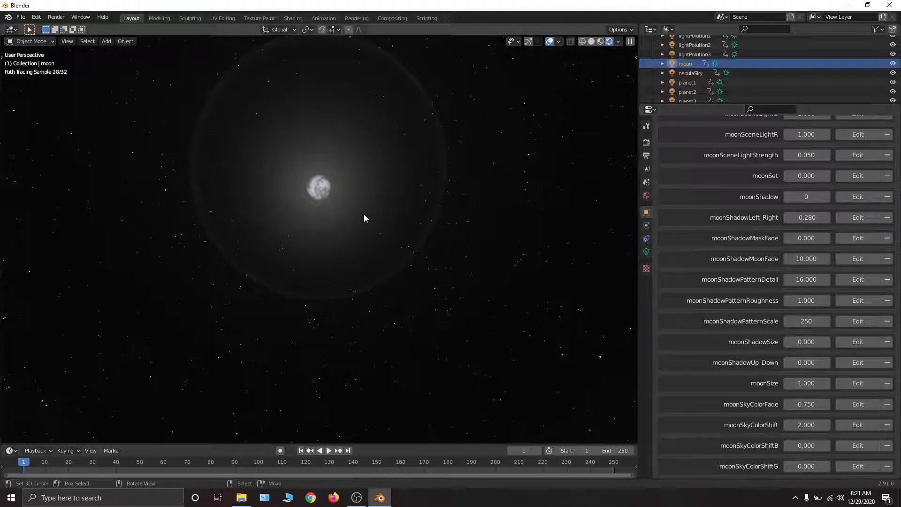
middle_drag(329, 192, 325, 177)
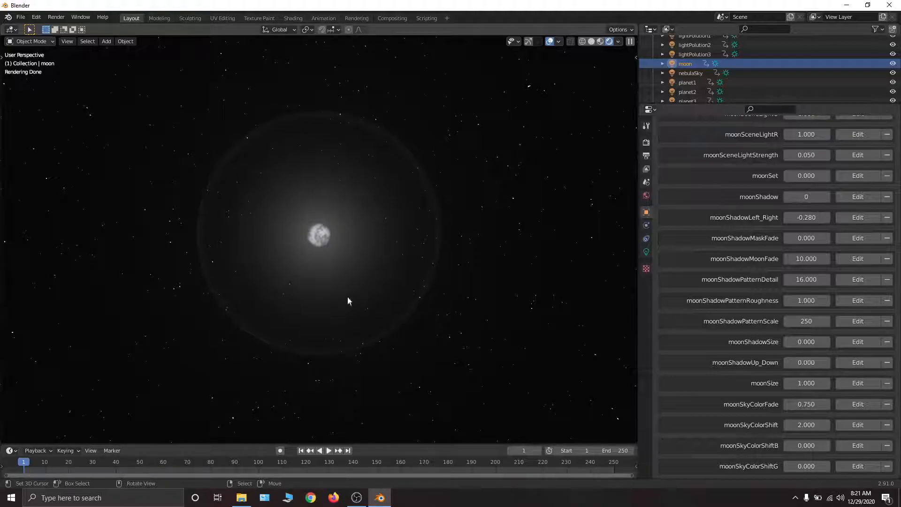
- Try the moon without its automatic glow by setting moonAutoGlow to 0, and restore it to 1
scroll(803, 387, up, 20)
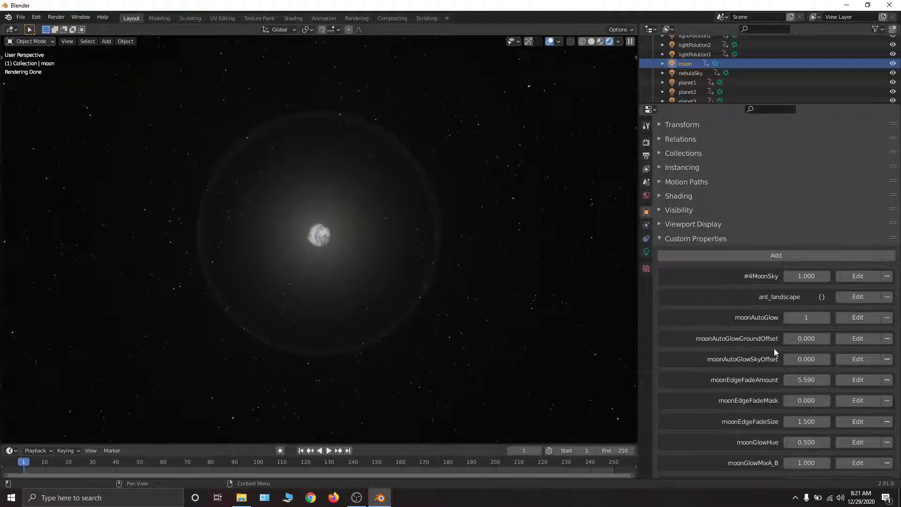
scroll(797, 341, down, 6)
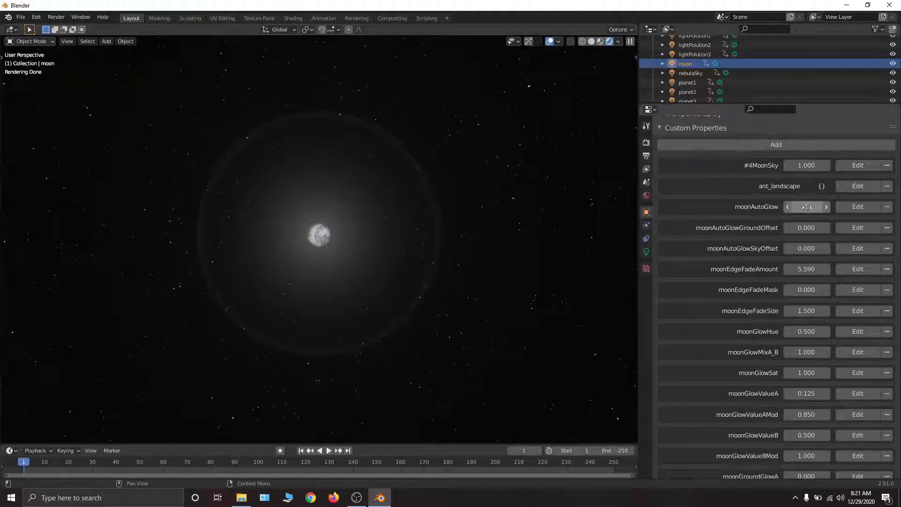
click(788, 207)
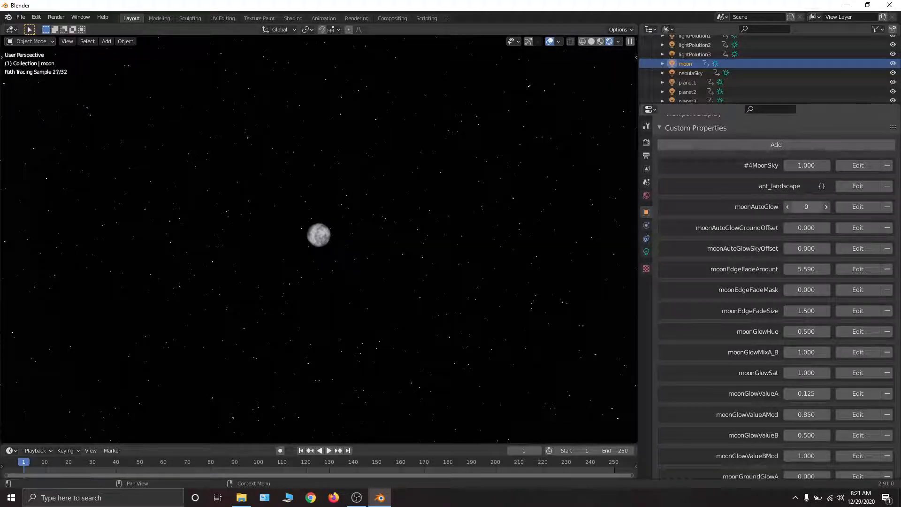
click(826, 206)
mouse_move(806, 206)
mouse_down()
mouse_move(793, 206)
mouse_move(806, 207)
mouse_move(793, 186)
mouse_move(807, 186)
mouse_move(779, 207)
mouse_move(751, 207)
mouse_move(806, 207)
mouse_up()
- Try moonAutoGlowGroundOffset at -1 and at a raised value while viewing the horizon, and reset it to 0
scroll(806, 197, down, 2)
scroll(815, 270, down, 2)
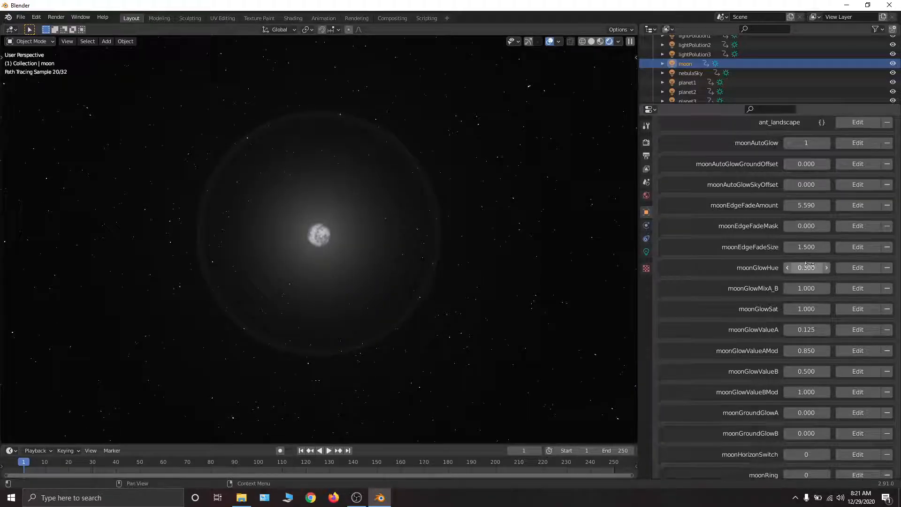
mouse_move(373, 153)
middle_down()
mouse_move(367, 230)
mouse_move(373, 148)
mouse_move(375, 168)
middle_up()
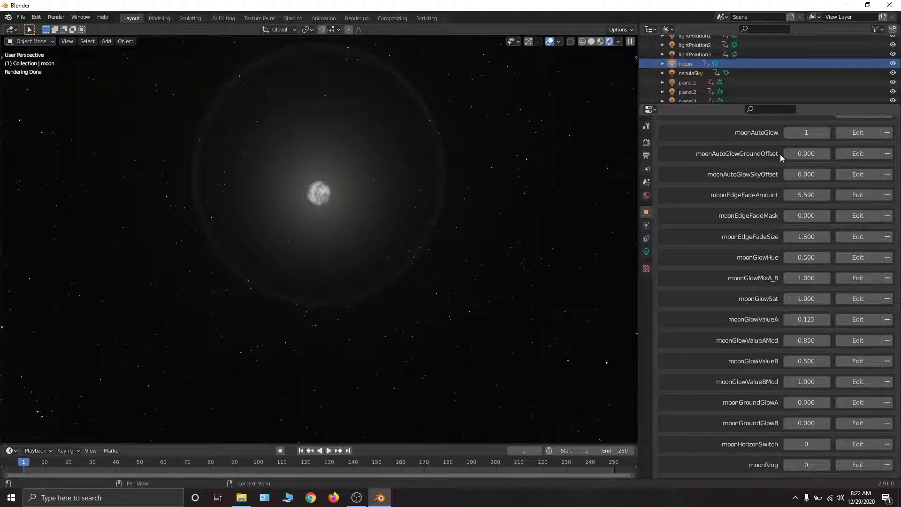
scroll(788, 179, up, 2)
middle_drag(527, 309, 502, 336)
click(808, 185)
text(-1)
key(Return)
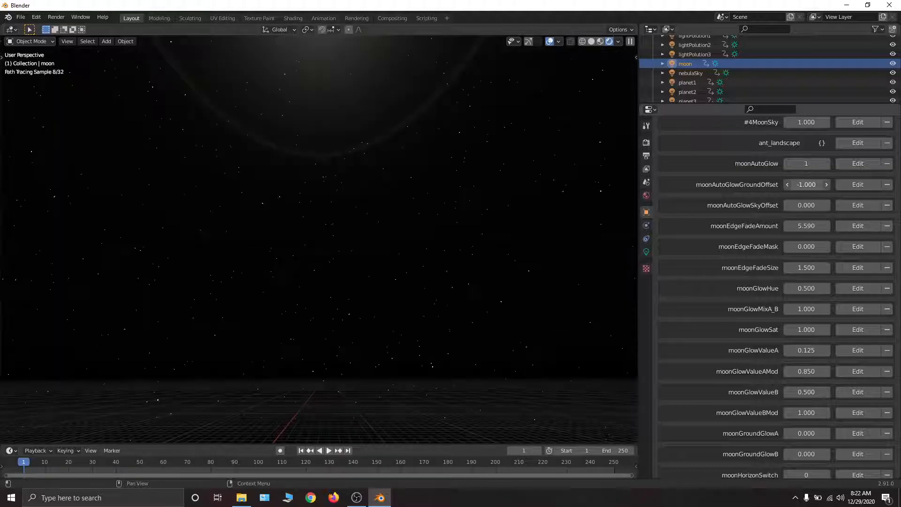
drag(811, 186, 877, 187)
key(BackSpace)
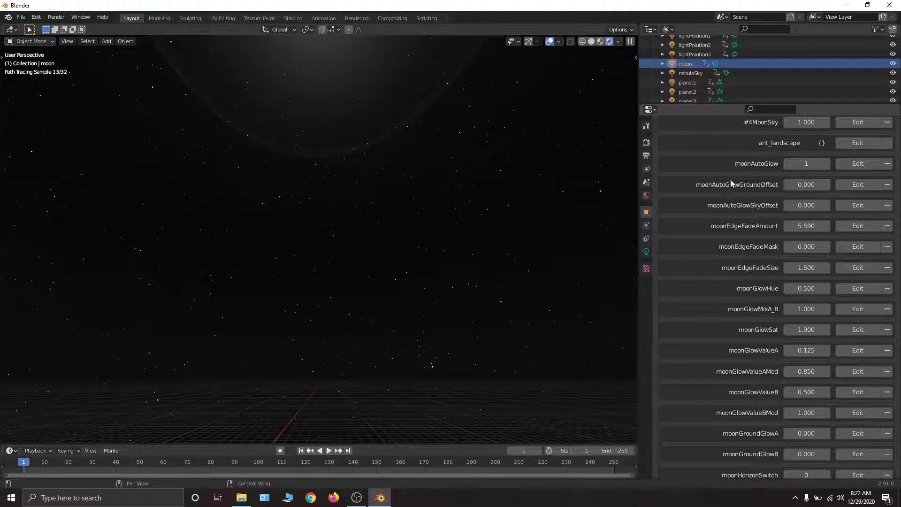
- Try the moon's moonAutoGlowSkyOffset at -10 while viewing the moon, and undo the change
drag(804, 209, 464, 210)
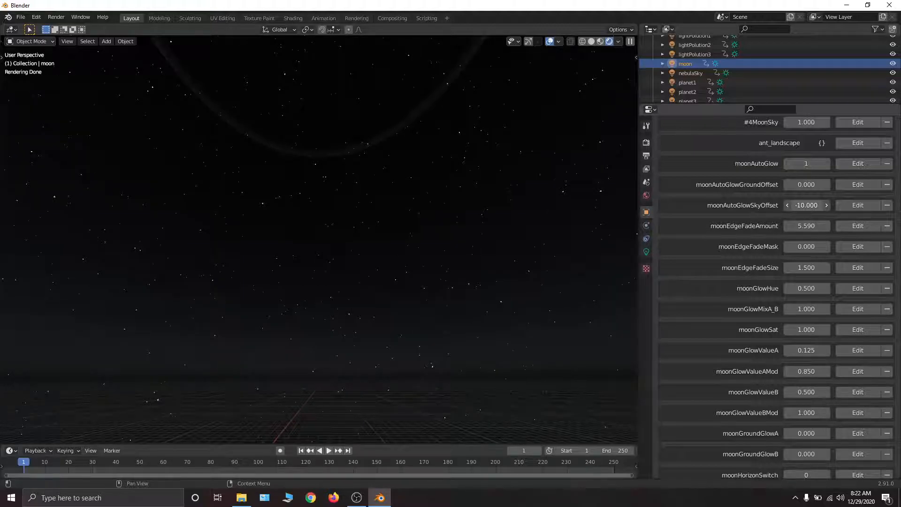
middle_drag(488, 164, 490, 139)
key(ctrl)
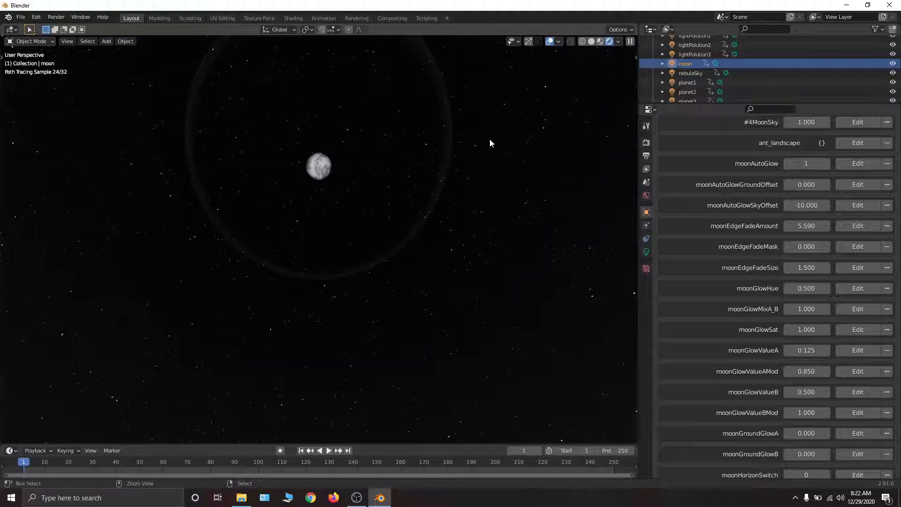
key(ctrl+z)
scroll(786, 214, down, 3)
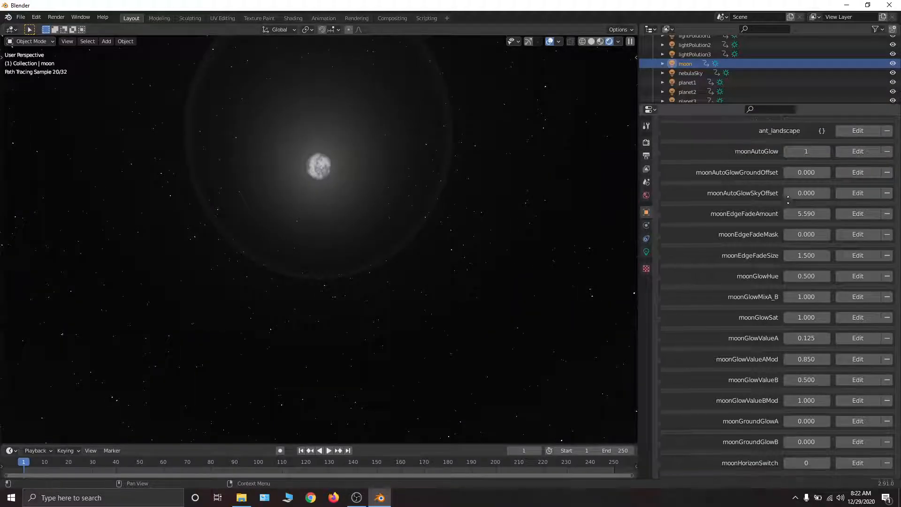
scroll(785, 162, down, 3)
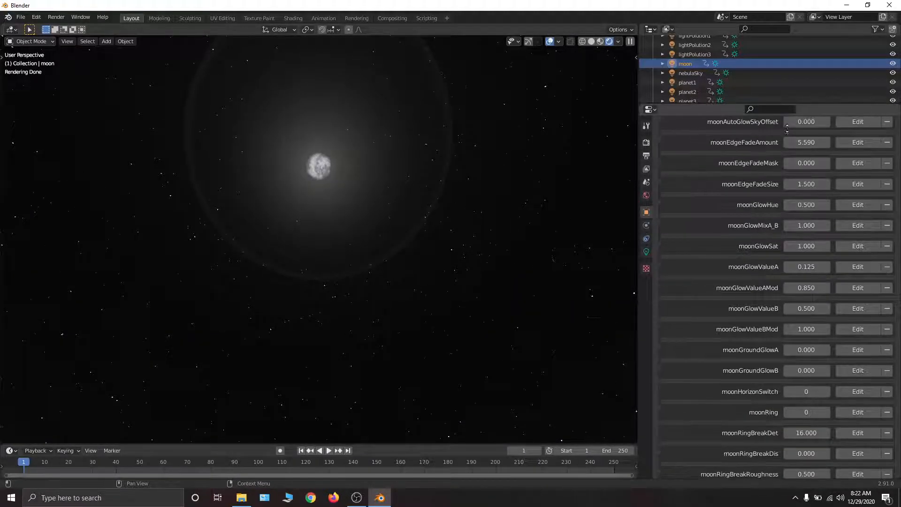
- Centre the moon in the viewport and set the view's focal length to 250 mm for a close-up
mouse_move(480, 342)
middle_down()
mouse_move(414, 246)
mouse_move(450, 243)
middle_up()
key(n)
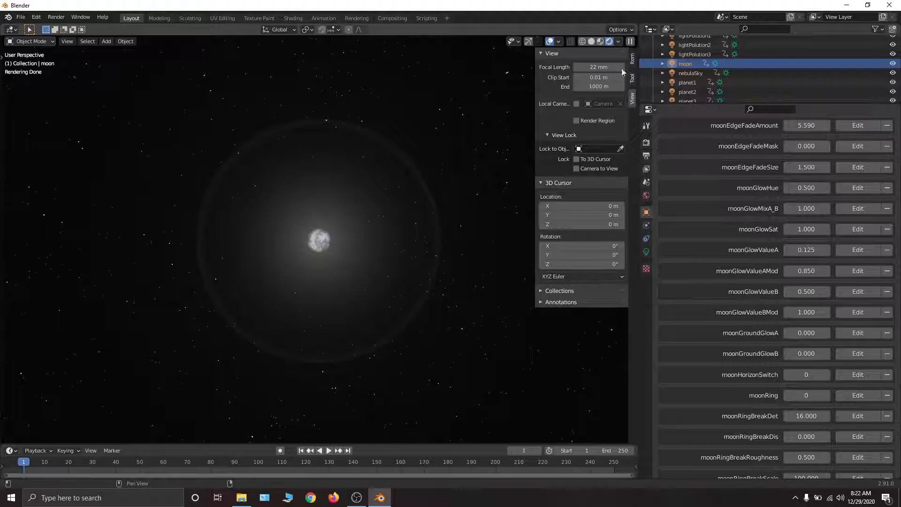
click(605, 67)
text(250)
key(Return)
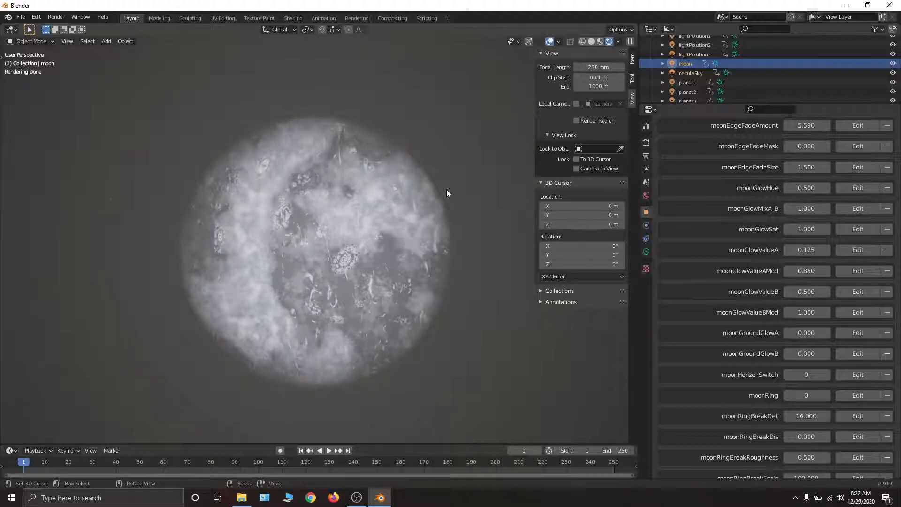
- Select the Sun object and set its sunset property to 0.69
scroll(703, 56, down, 3)
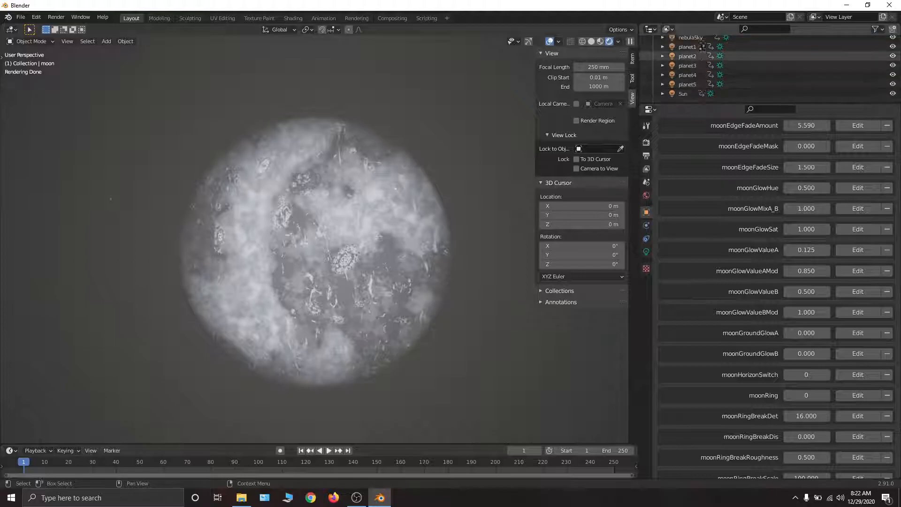
click(688, 93)
scroll(746, 281, down, 8)
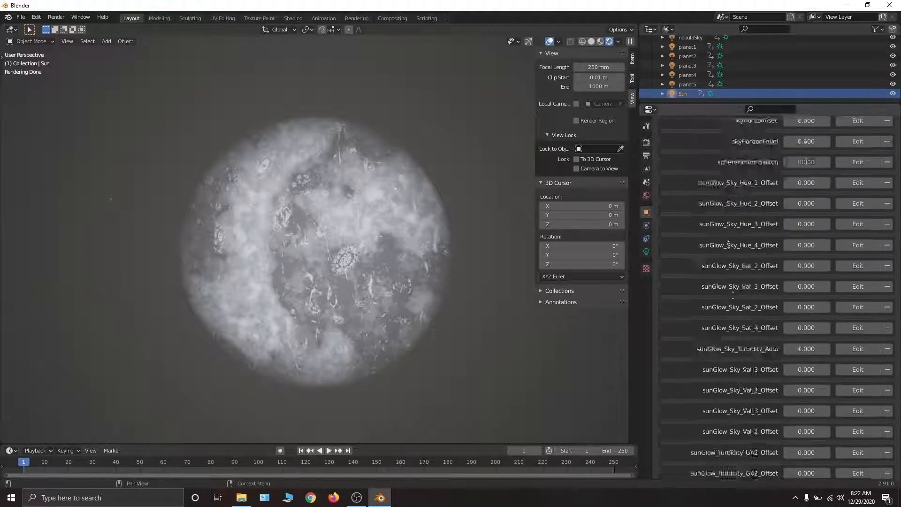
scroll(736, 362, down, 10)
click(806, 277)
text(0.3)
key(Return)
drag(806, 277, 824, 278)
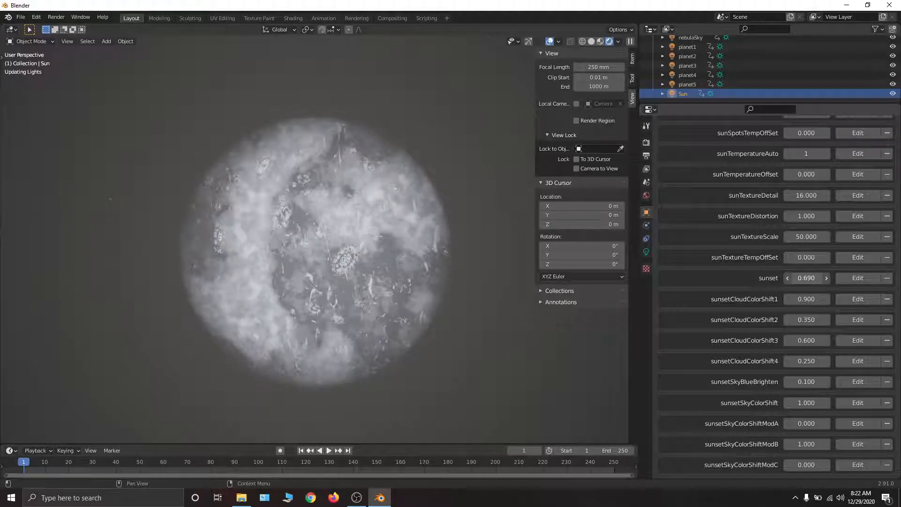
- Put a daytime sky behind the moon by setting the Sun's #1DaySky property to 1
scroll(708, 242, up, 15)
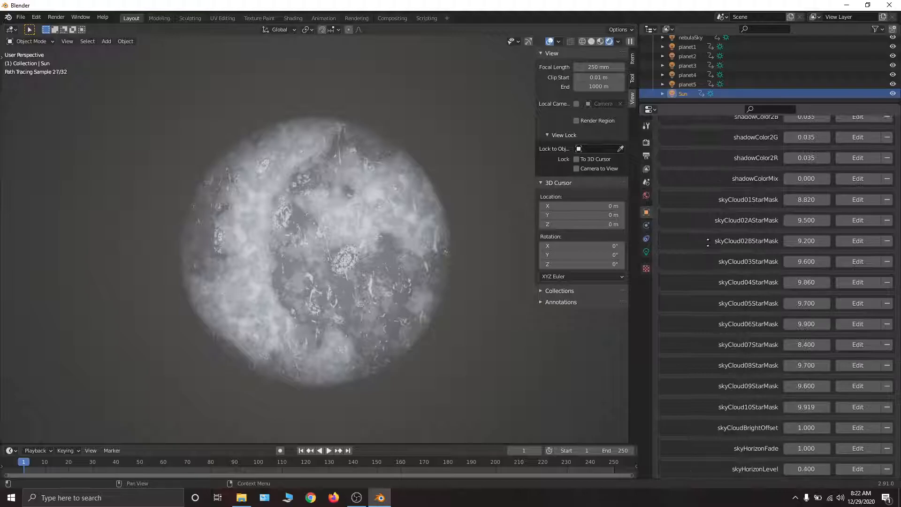
middle_drag(708, 243, 839, 213)
drag(808, 318, 840, 318)
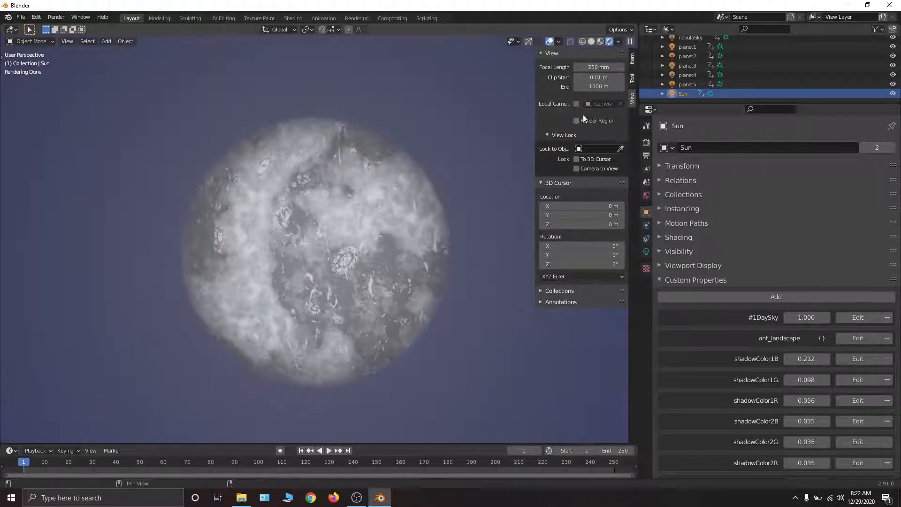
- Select the moon object again and set its moonEdgeFadeMask property to 1
scroll(694, 52, up, 5)
click(686, 83)
scroll(745, 228, down, 5)
scroll(745, 228, down, 3)
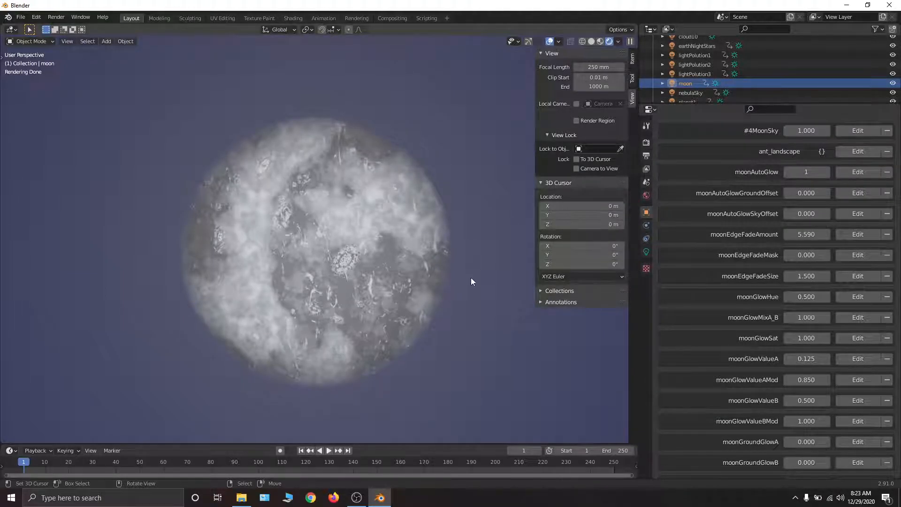
scroll(751, 253, down, 2)
middle_drag(756, 264, 756, 275)
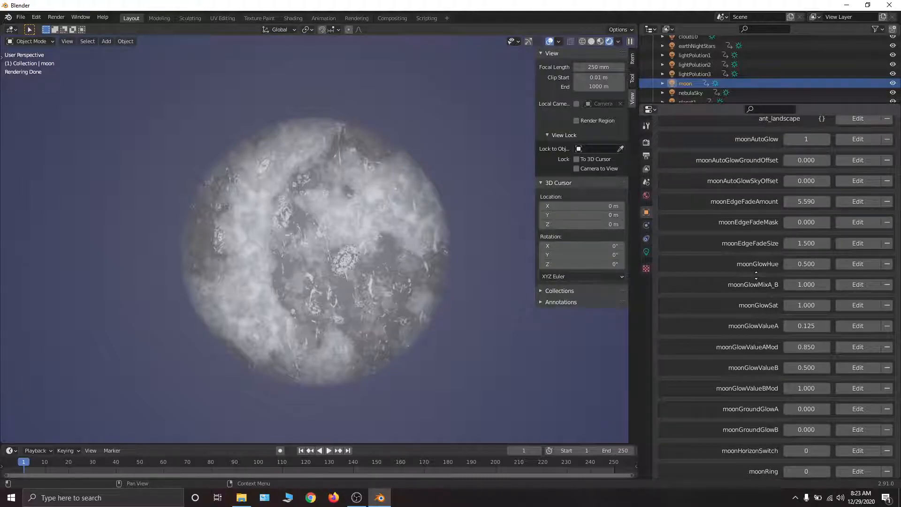
middle_drag(755, 275, 746, 191)
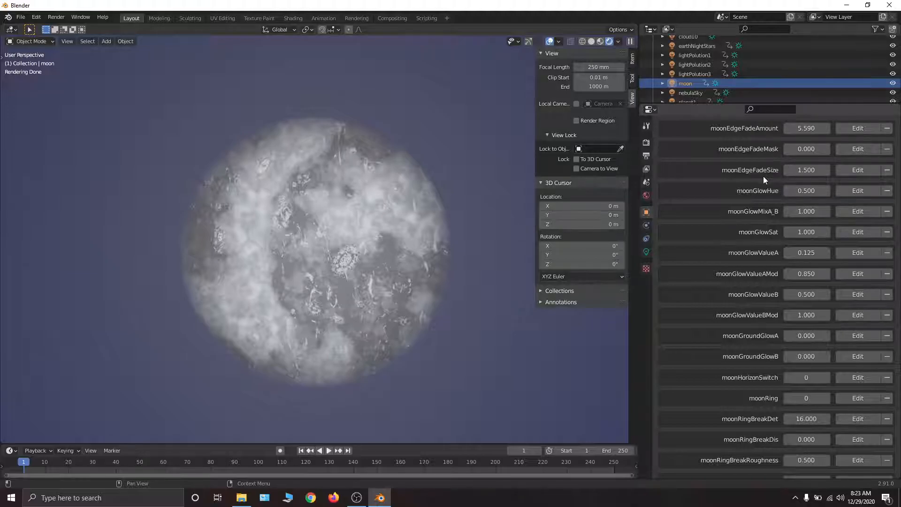
drag(798, 149, 830, 149)
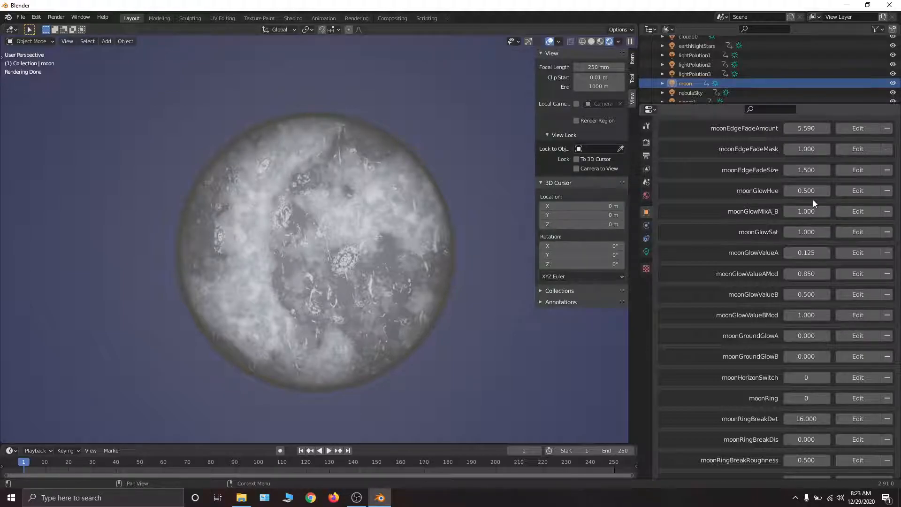
- Refine the moon's edge fade by setting moonEdgeFadeSize to 1.36 and moonEdgeFadeAmount to 5.77
mouse_move(807, 170)
mouse_down()
mouse_move(779, 169)
mouse_move(813, 148)
mouse_move(810, 127)
mouse_up()
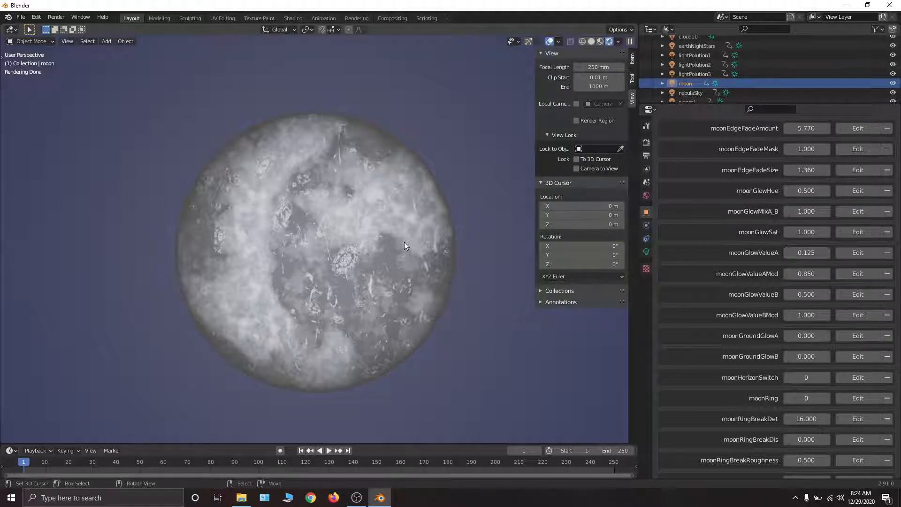
scroll(821, 172, up, 3)
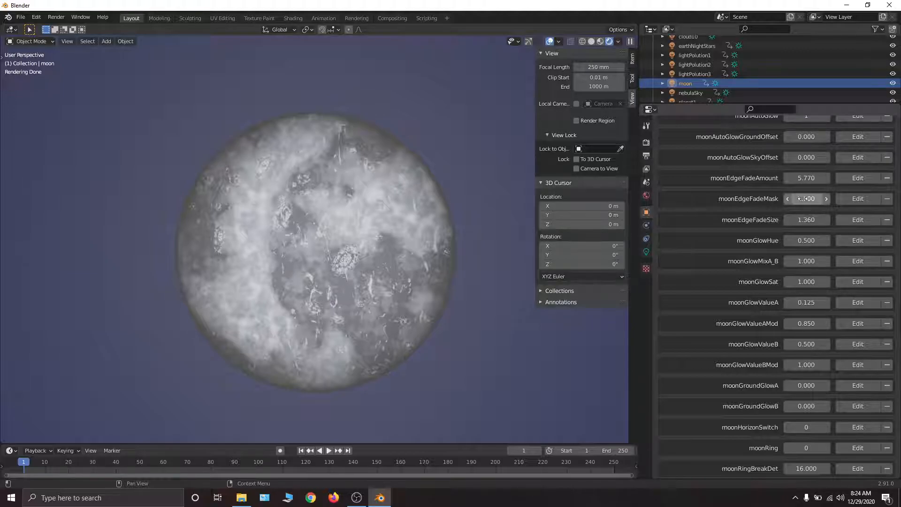
mouse_move(803, 199)
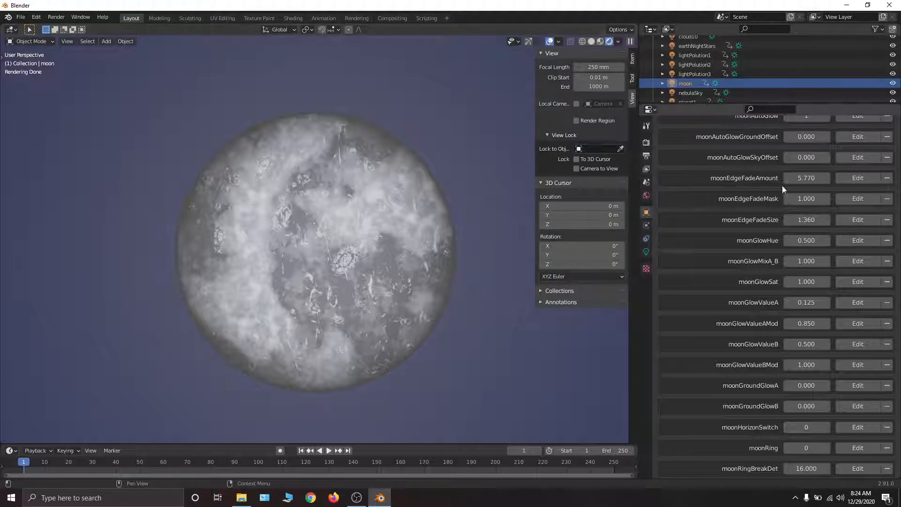
mouse_move(807, 198)
mouse_down()
mouse_move(816, 198)
mouse_move(807, 198)
mouse_up()
- Look through the moon's ring, shadow, sky and texture custom properties and re-examine the moon's edge
scroll(793, 266, down, 20)
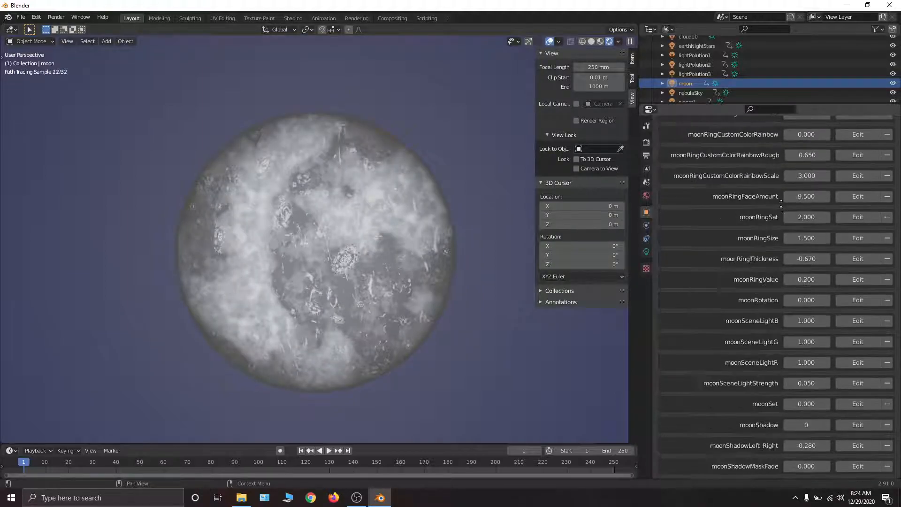
scroll(763, 308, up, 12)
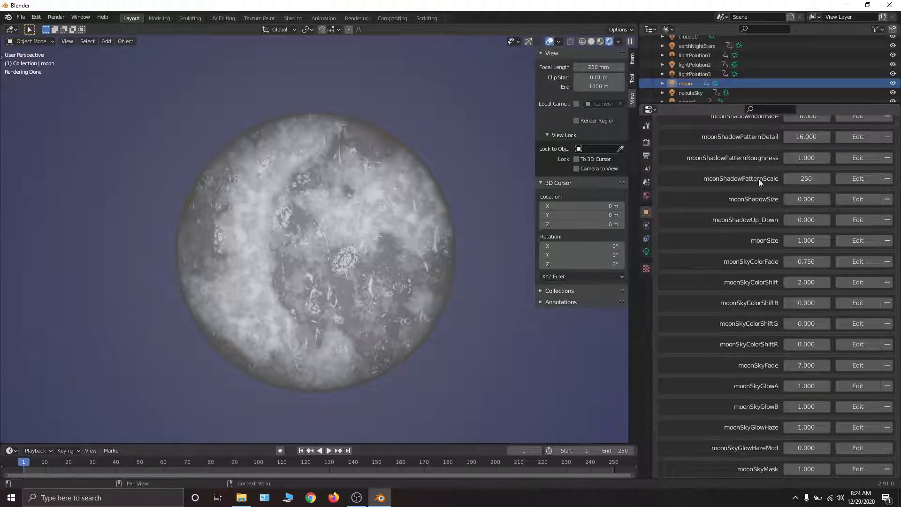
scroll(792, 192, down, 8)
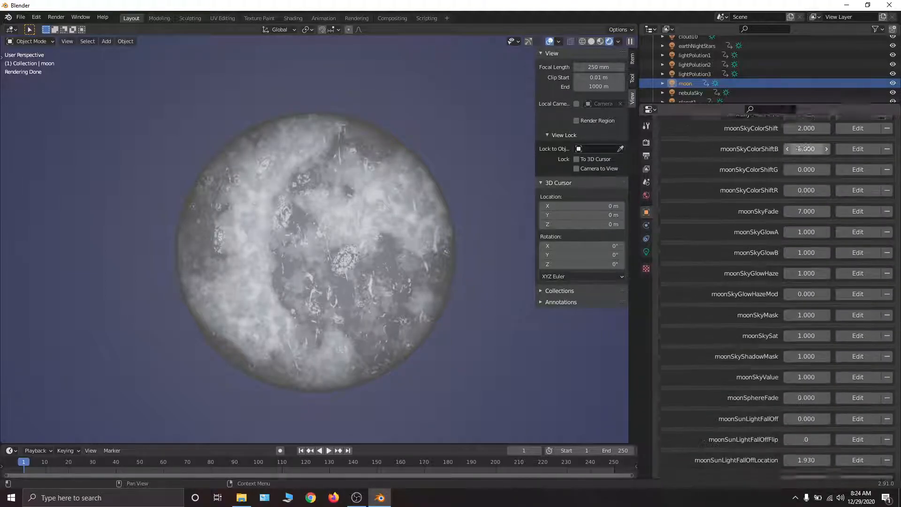
scroll(782, 296, up, 8)
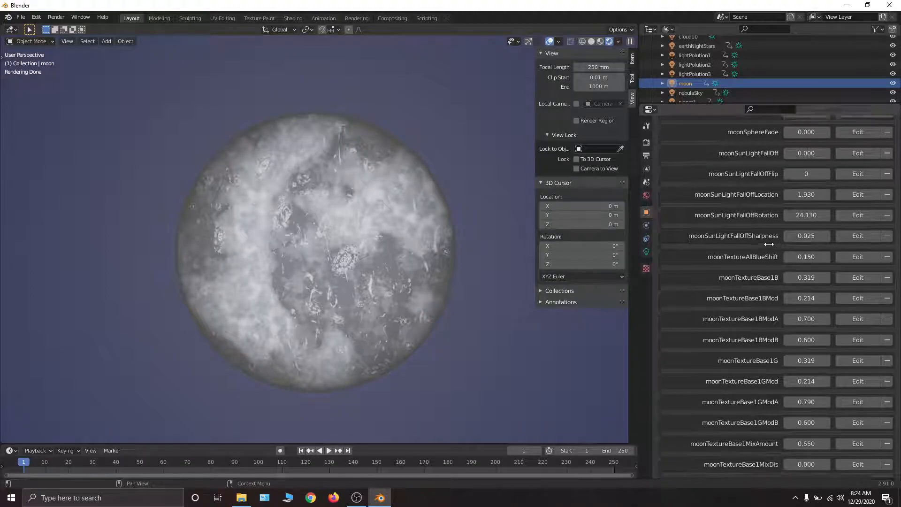
scroll(764, 463, up, 12)
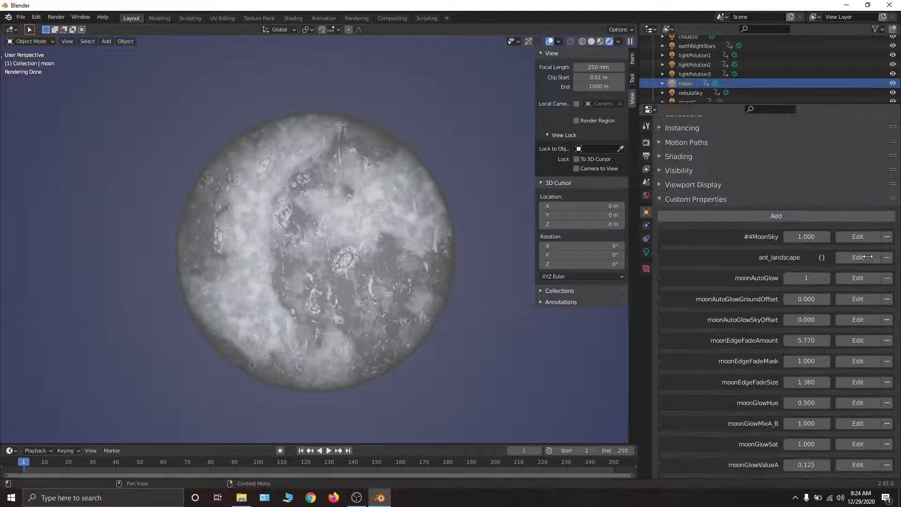
scroll(856, 141, down, 4)
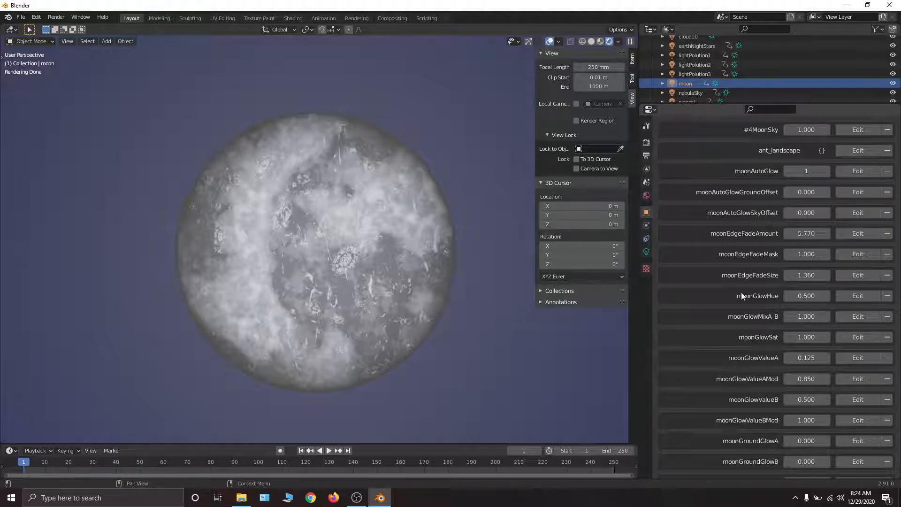
middle_drag(212, 134, 247, 126)
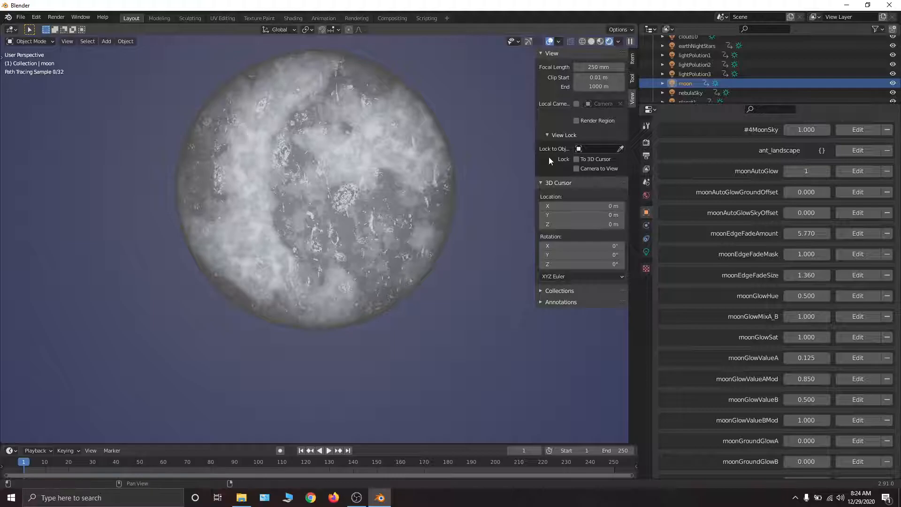
- Try the moon's moonSphereFade property at 10 and reset it to 0
scroll(806, 147, down, 10)
scroll(805, 147, down, 2)
scroll(796, 134, down, 4)
middle_drag(792, 418, 783, 182)
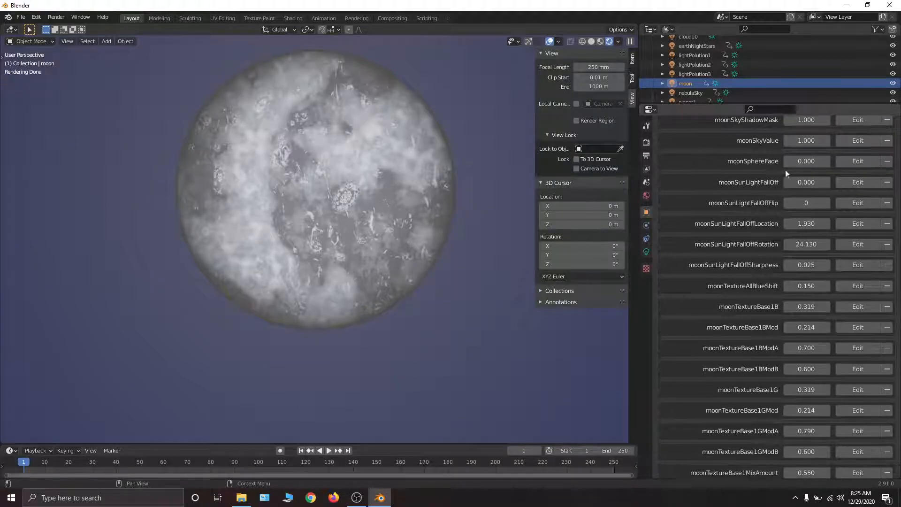
drag(799, 162, 887, 161)
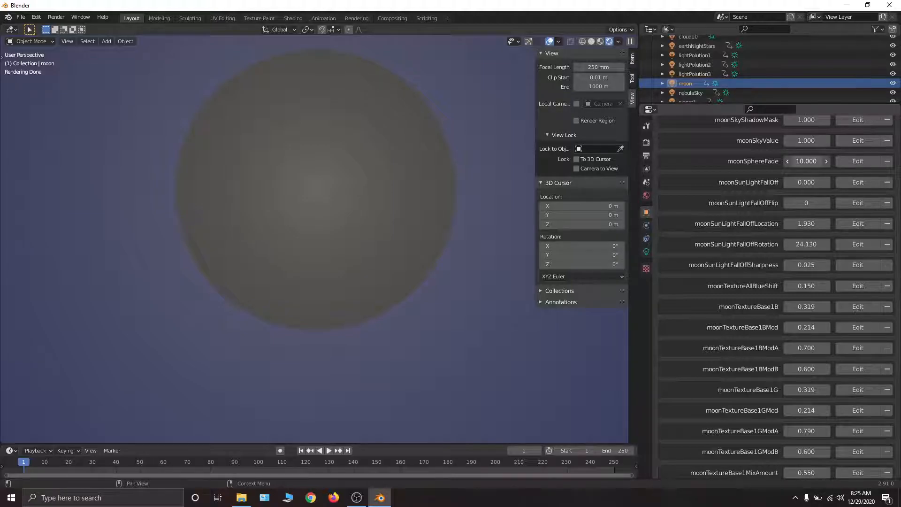
drag(812, 162, 802, 162)
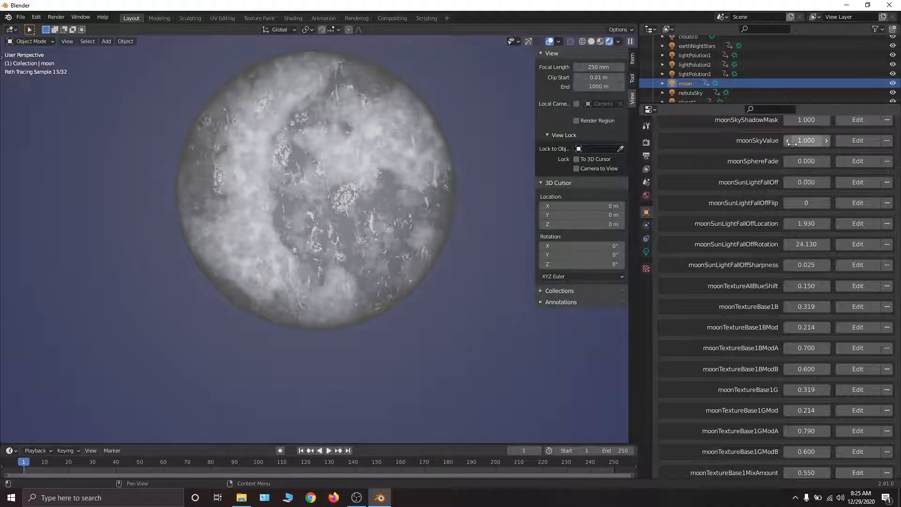
- Set #4MoonSky to 0 to isolate the moon's mask, try moonEdgeFadeMask at 0, and restore both properties to 1
scroll(850, 298, up, 15)
scroll(850, 298, up, 20)
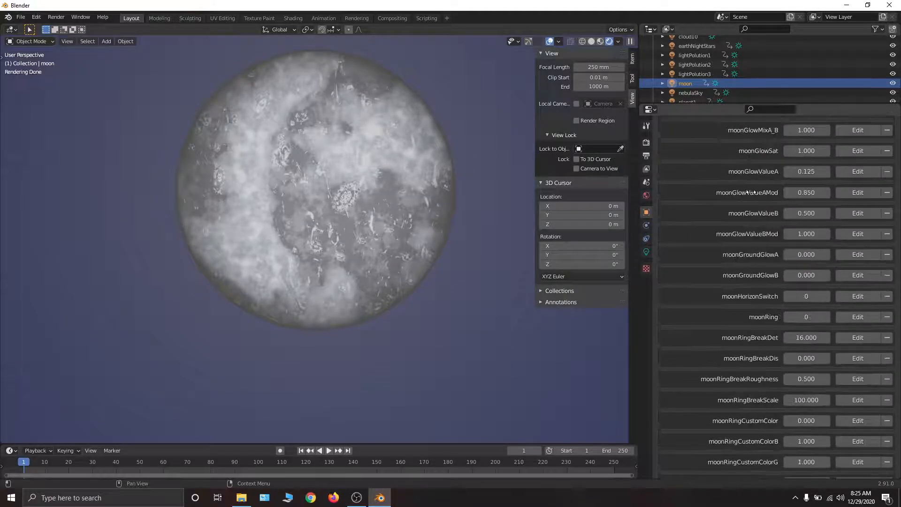
mouse_move(378, 156)
middle_down()
mouse_move(345, 143)
mouse_move(350, 132)
mouse_move(351, 144)
middle_up()
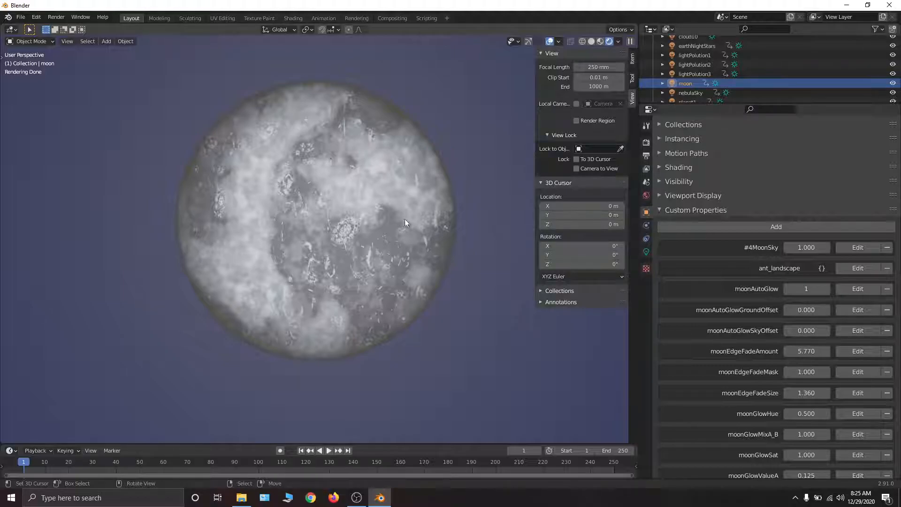
scroll(722, 276, down, 4)
middle_drag(722, 276, 745, 163)
scroll(745, 202, down, 2)
scroll(814, 149, up, 8)
drag(814, 149, 770, 149)
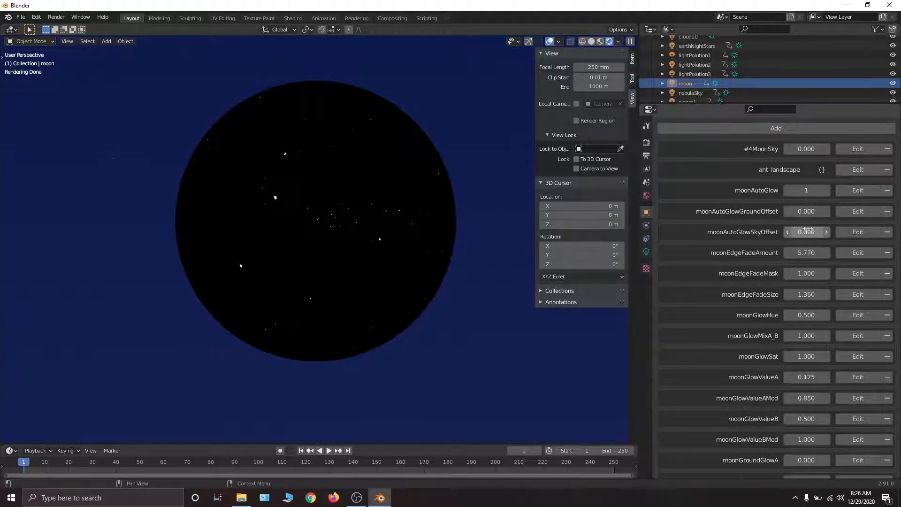
click(806, 273)
text(0)
key(Return)
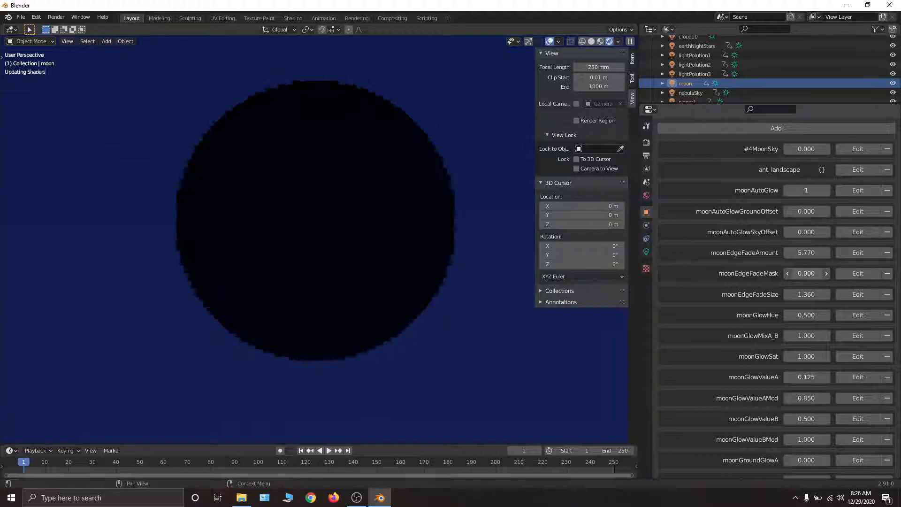
drag(813, 278, 847, 278)
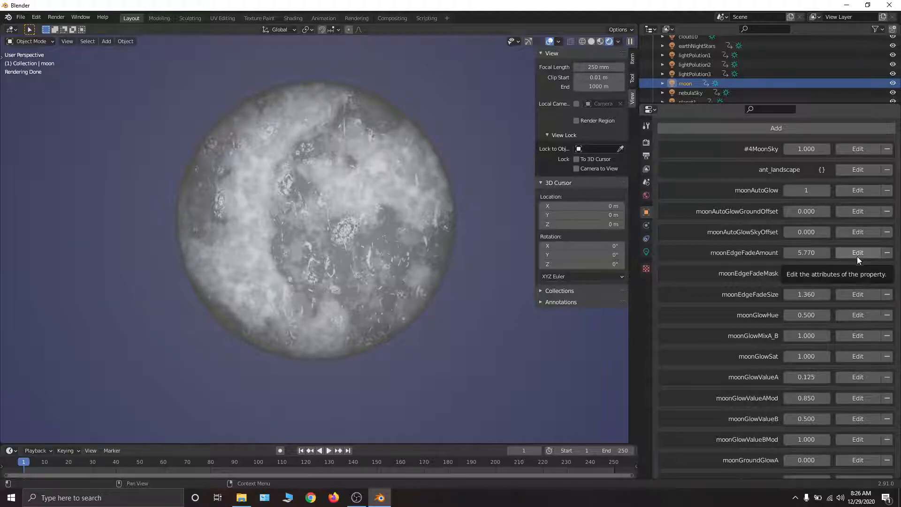
scroll(824, 257, down, 4)
scroll(824, 257, down, 2)
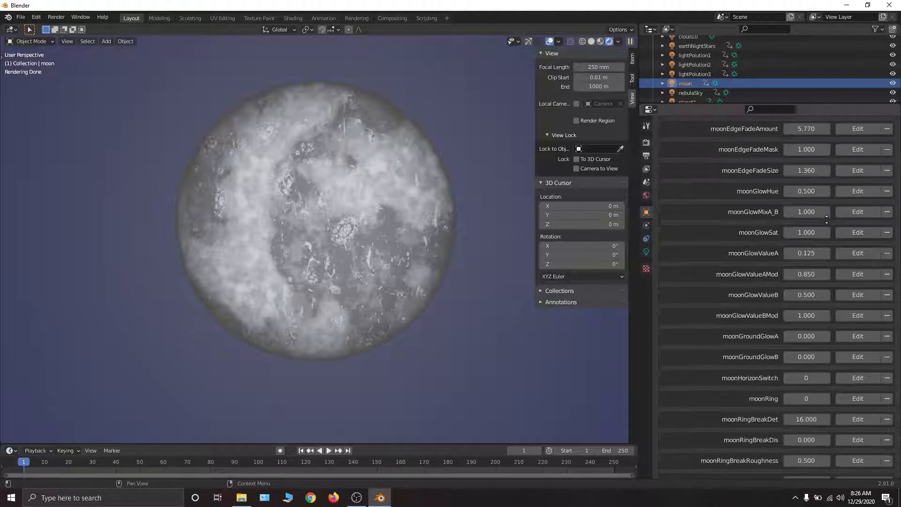
middle_drag(826, 216, 815, 285)
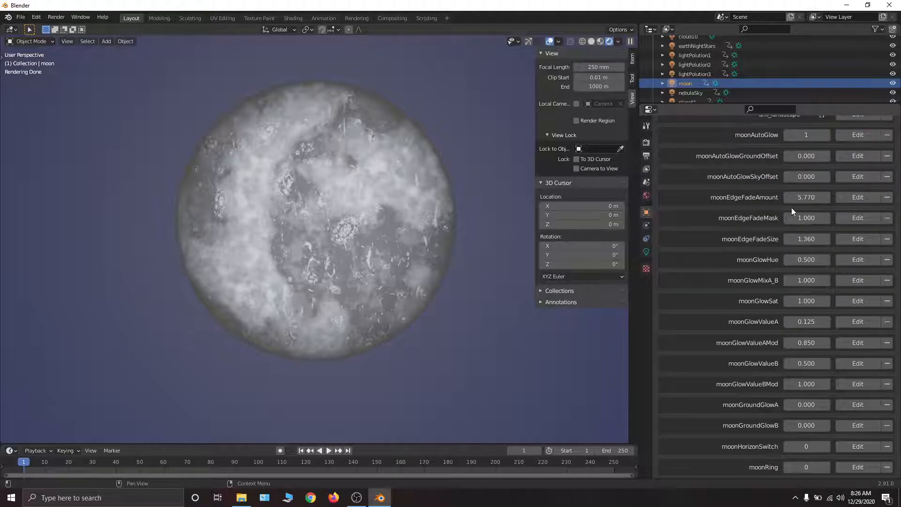
- Select the Sun object and set its #1DaySky property to 0 to remove the day sky
scroll(785, 222, down, 7)
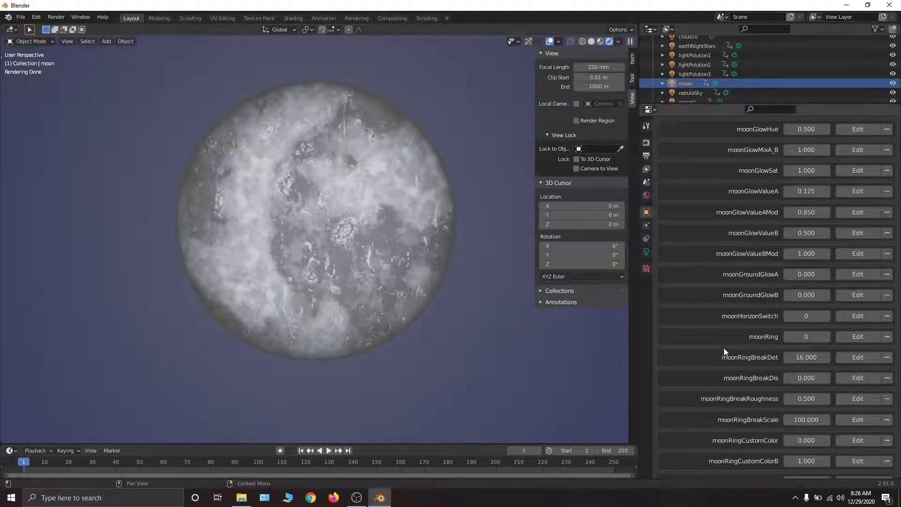
middle_drag(702, 72, 709, 58)
click(683, 93)
scroll(777, 337, down, 2)
scroll(777, 337, down, 15)
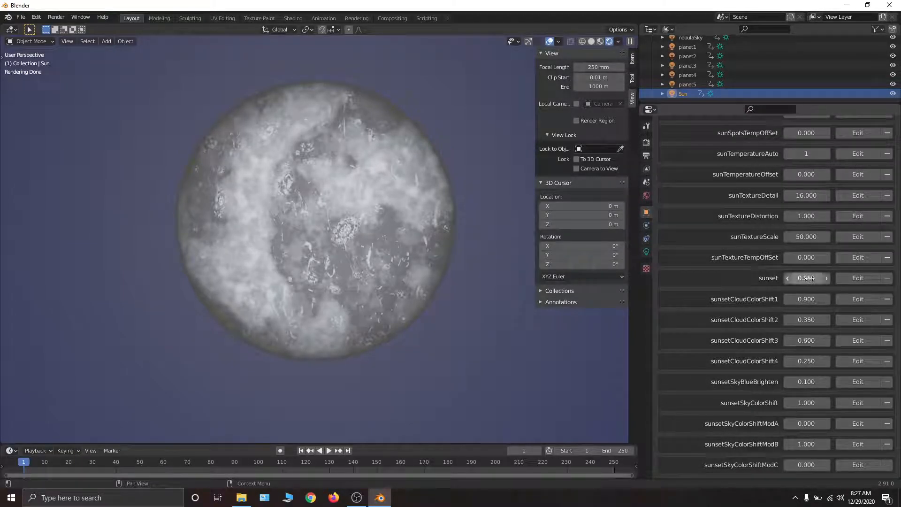
scroll(806, 278, up, 10)
scroll(885, 392, up, 12)
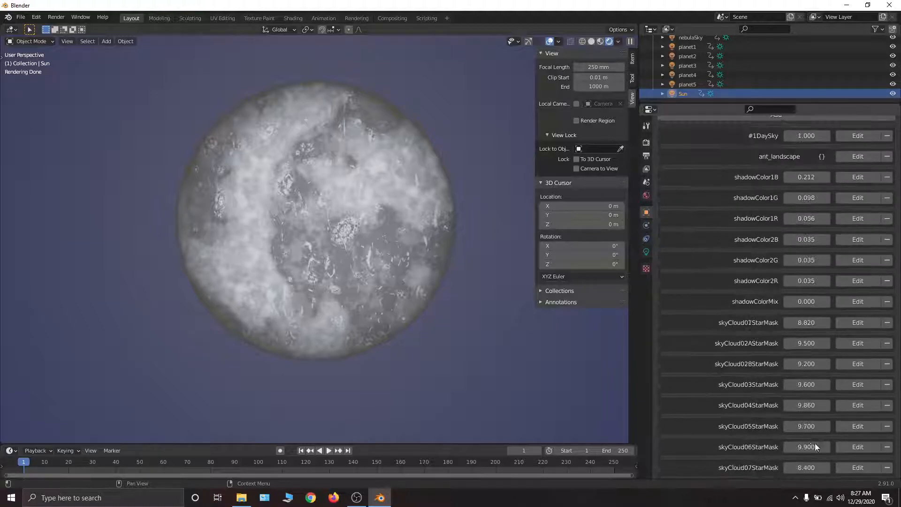
drag(811, 136, 749, 135)
- Reselect the moon object and bring up its glow custom properties
scroll(711, 52, up, 3)
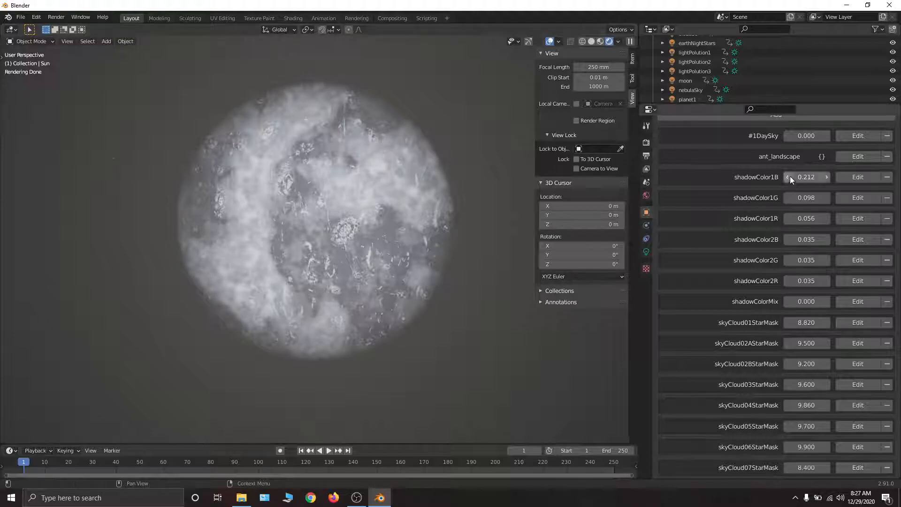
scroll(791, 177, up, 2)
scroll(723, 79, down, 1)
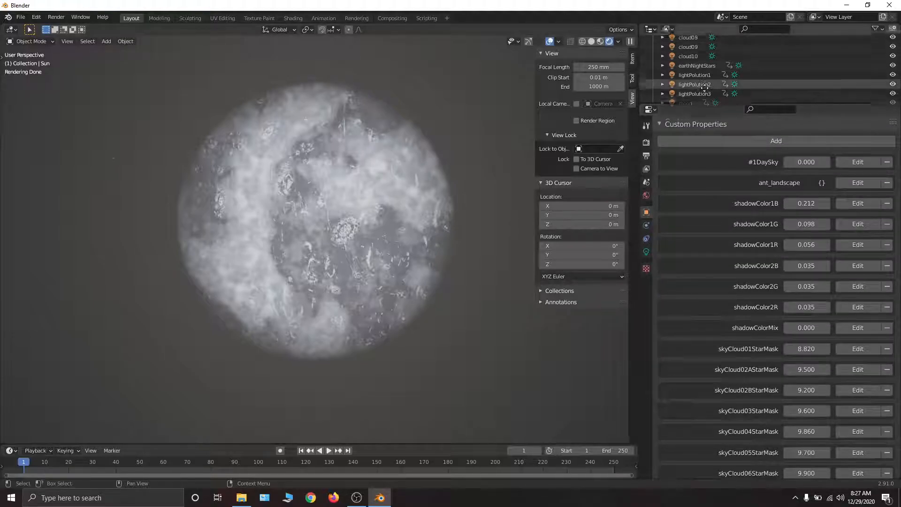
click(688, 74)
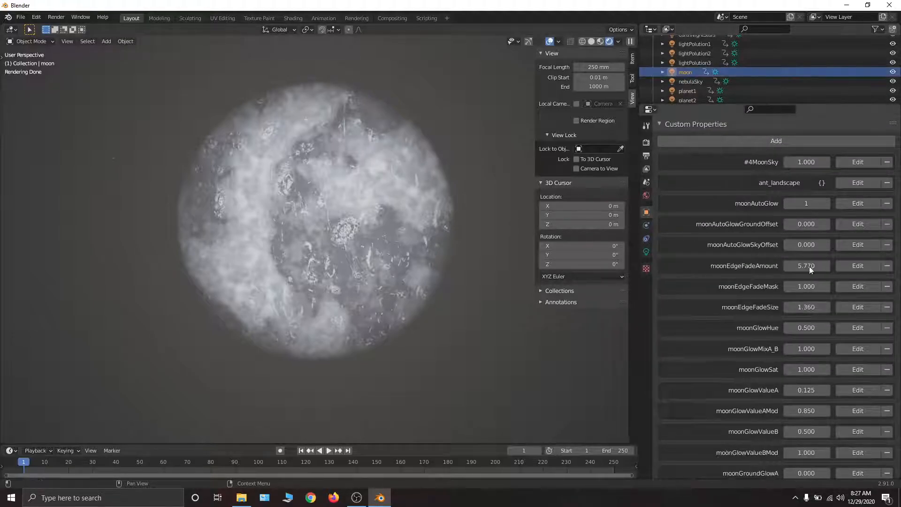
scroll(793, 131, down, 10)
scroll(793, 130, down, 1)
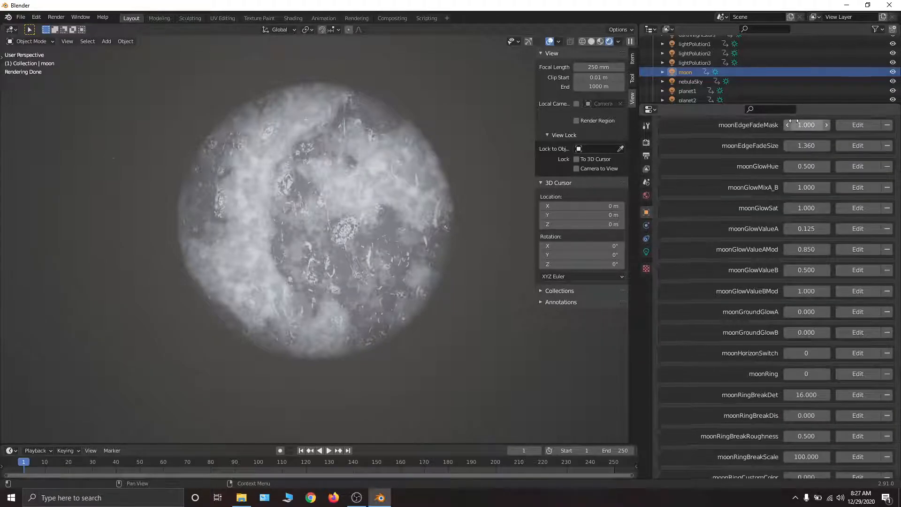
- Set the viewport focal length to 50 mm and hide the sidebar
click(595, 67)
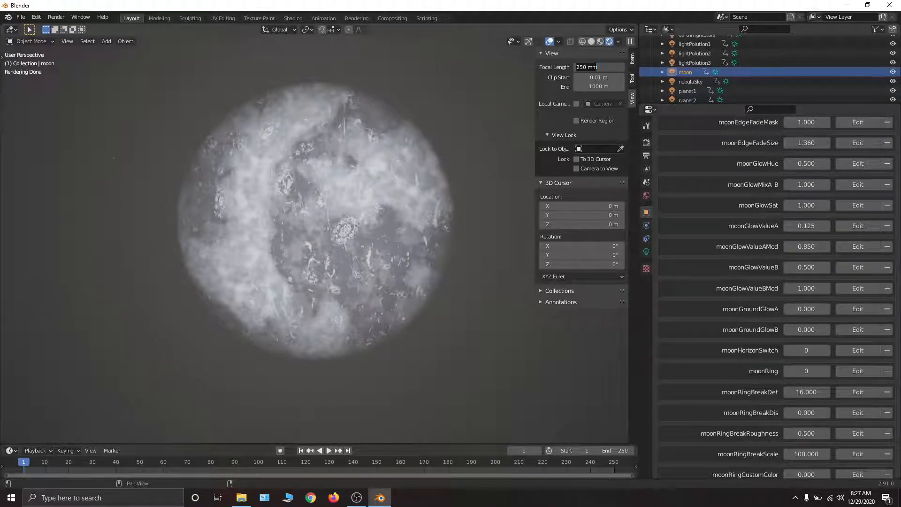
key(ctrl+a)
text(50)
key(Return)
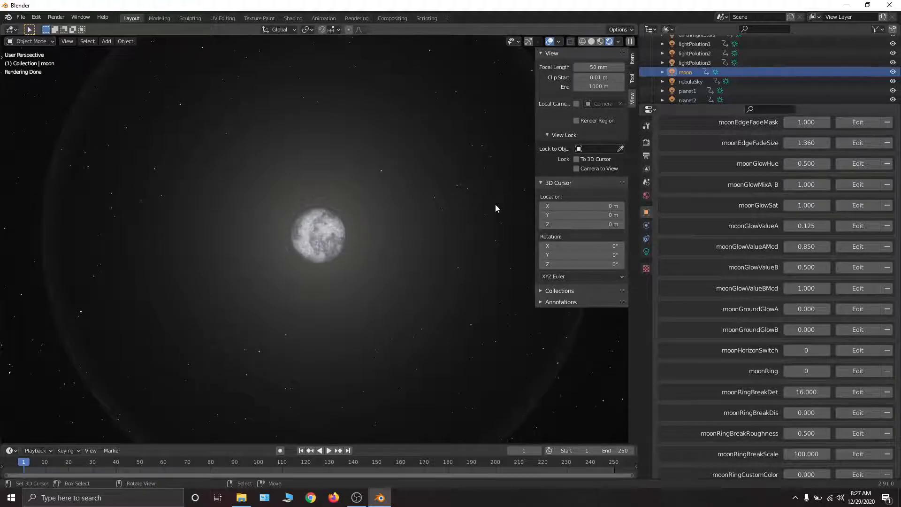
key(n)
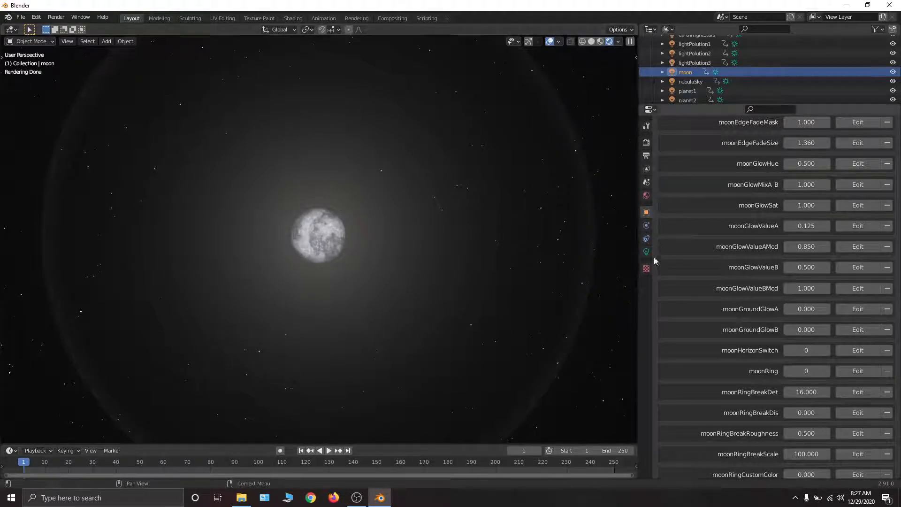
- Try different moonGlowHue and moonGlowSat values on the moon's glow and cancel each change
scroll(832, 221, down, 3)
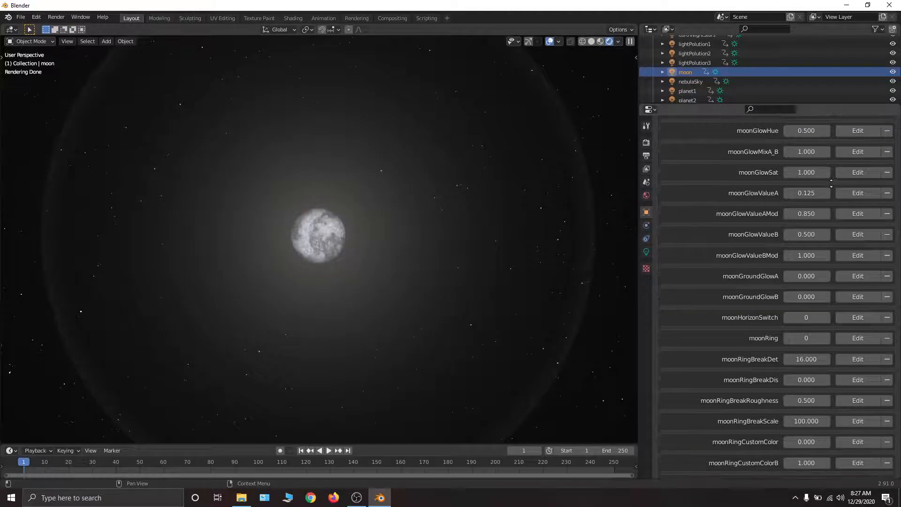
drag(789, 131, 817, 131)
drag(806, 131, 817, 131)
right_click(800, 132)
drag(811, 172, 826, 172)
drag(811, 172, 825, 170)
right_click(807, 172)
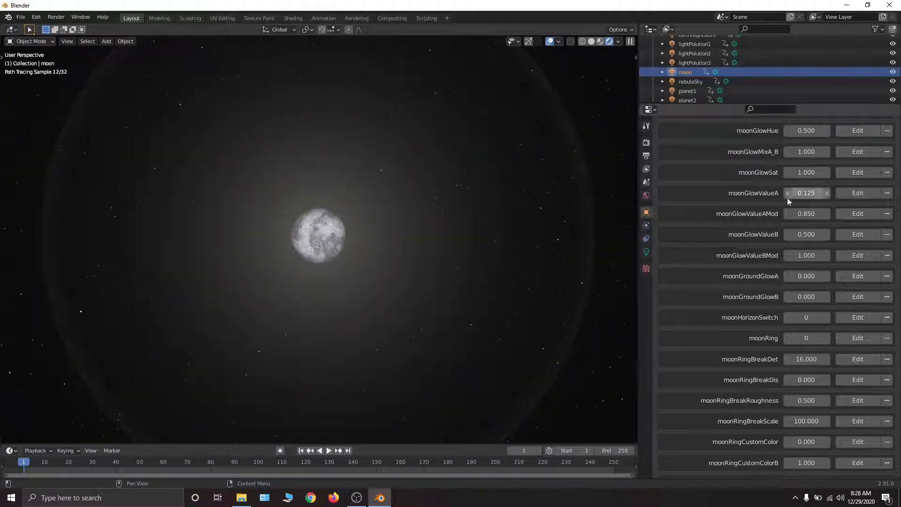
- Try moonGlowValueA at 0.12, vary moonGlowMixA_B, and restore both properties
mouse_move(806, 192)
mouse_down()
mouse_move(823, 193)
mouse_move(803, 192)
mouse_up()
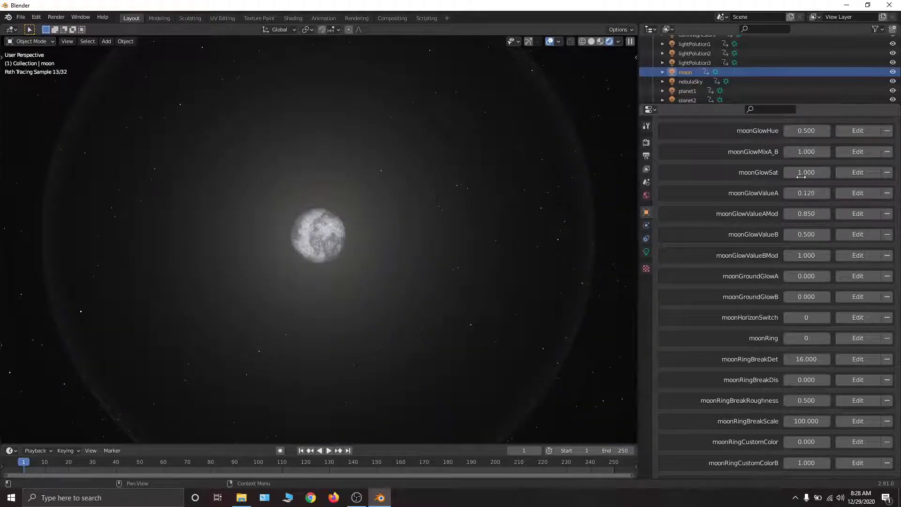
mouse_move(801, 151)
mouse_down()
mouse_move(750, 150)
mouse_move(800, 151)
mouse_up()
mouse_move(800, 151)
mouse_down()
mouse_move(751, 150)
mouse_move(800, 150)
mouse_up()
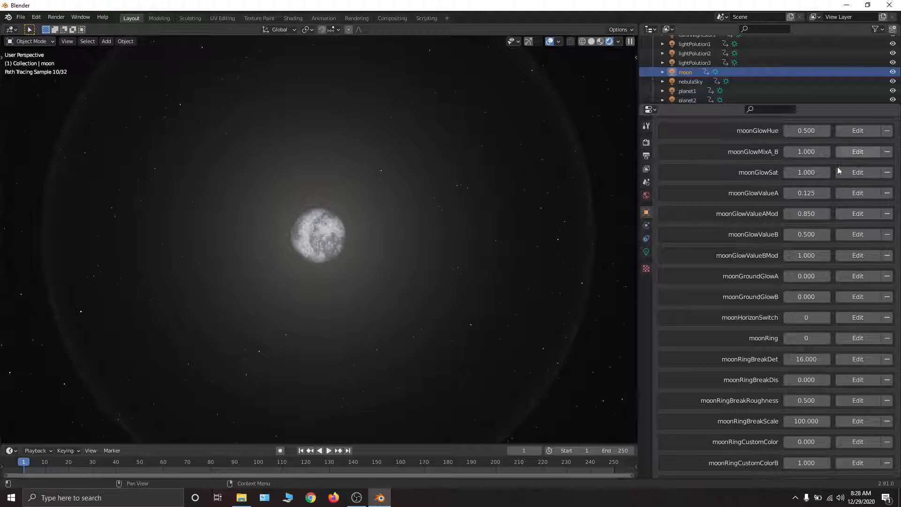
- Review the moon's glow value properties, try a higher moonGlowValueA, and cancel the change
middle_drag(809, 247, 813, 178)
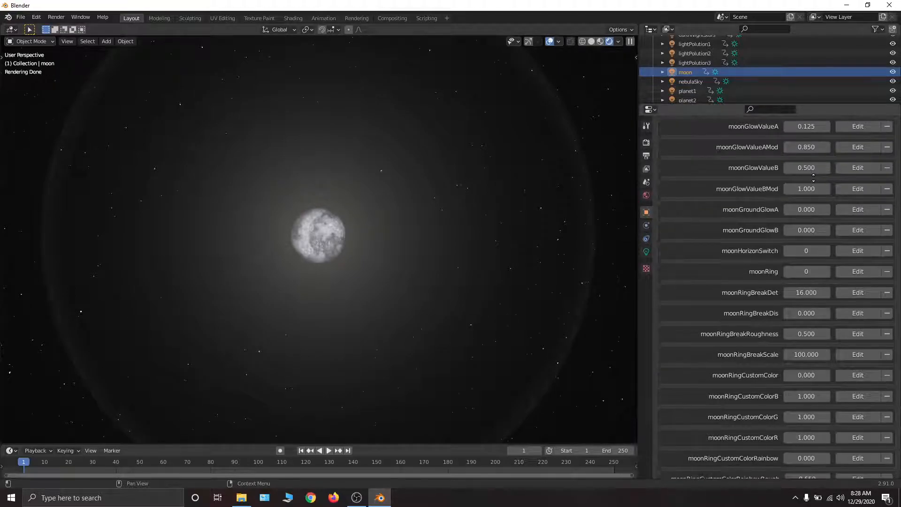
middle_drag(815, 140, 816, 211)
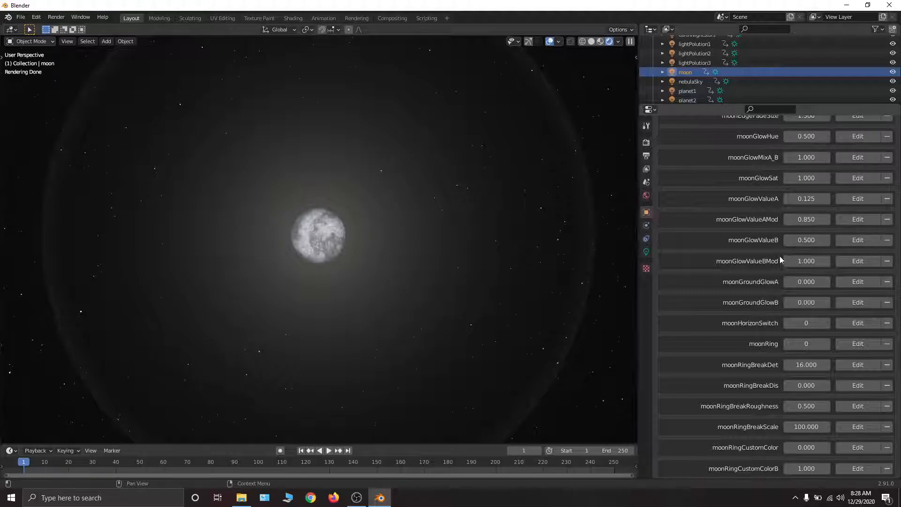
middle_drag(783, 279, 782, 315)
mouse_move(809, 193)
mouse_down()
mouse_move(760, 194)
mouse_move(810, 193)
mouse_up()
middle_drag(824, 273, 825, 185)
drag(808, 147, 826, 147)
right_click(808, 147)
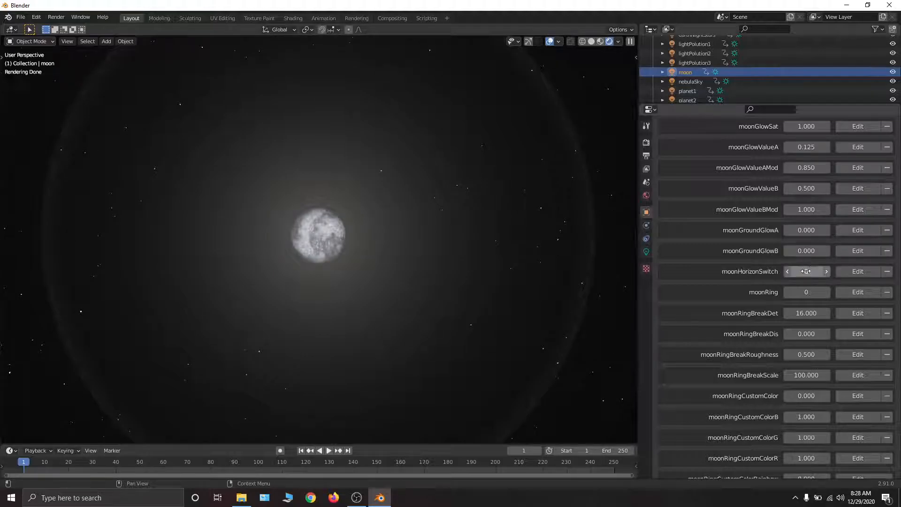
- Try moonGlowValueB at 0.86, vary the neighbouring moon glow values, and restore them all
mouse_move(806, 189)
mouse_down()
mouse_move(838, 188)
mouse_move(811, 188)
mouse_move(822, 188)
mouse_up()
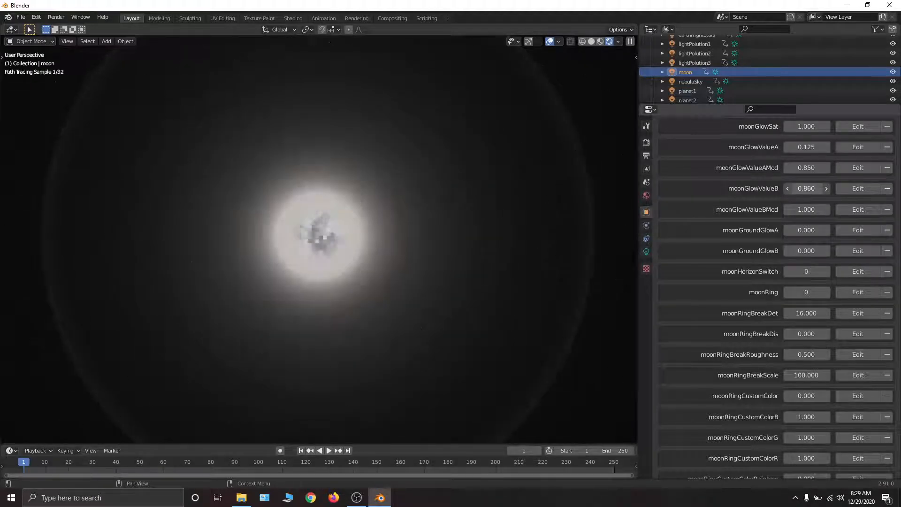
right_click(812, 188)
drag(808, 149, 806, 168)
right_click(807, 148)
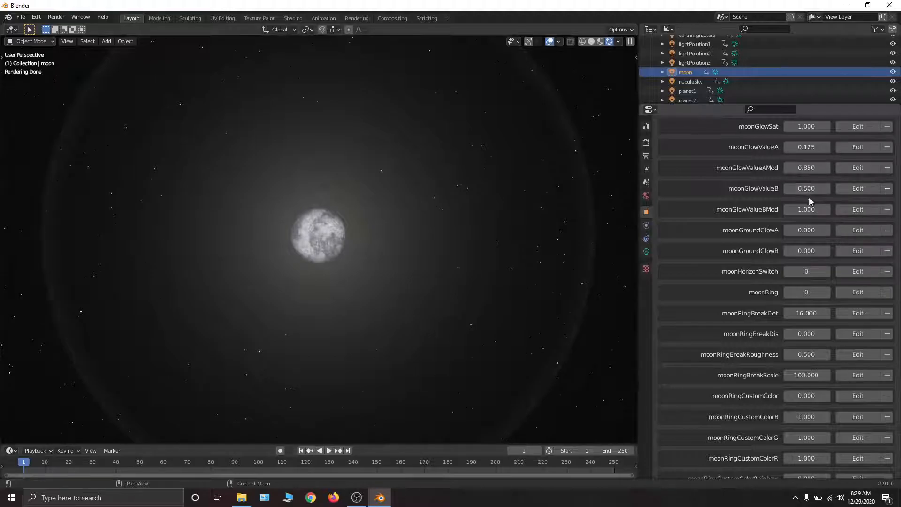
mouse_move(810, 209)
mouse_down()
mouse_move(828, 209)
mouse_move(805, 210)
mouse_up()
- Bring the horizon into view and try the moonGroundGlowA and moonGroundGlowB properties, restoring them to 0
scroll(807, 292, down, 3)
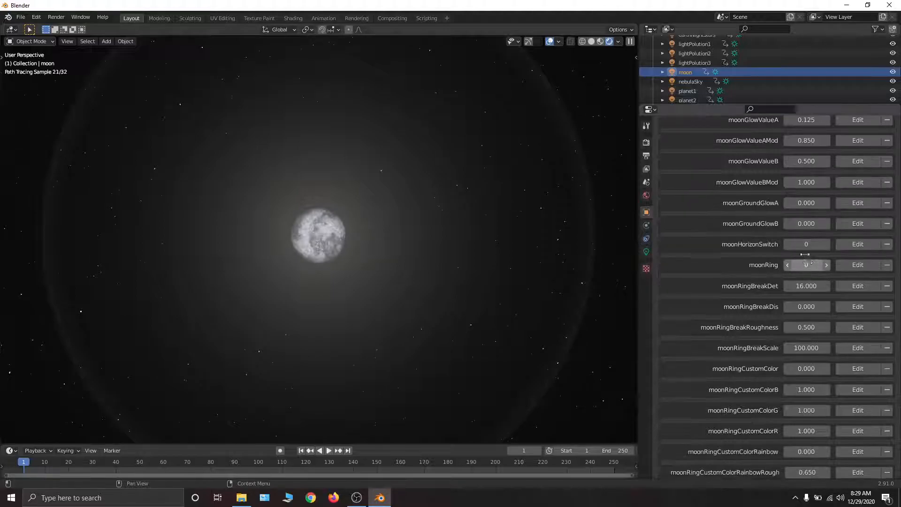
mouse_move(467, 213)
middle_down()
mouse_move(481, 242)
mouse_move(483, 299)
middle_up()
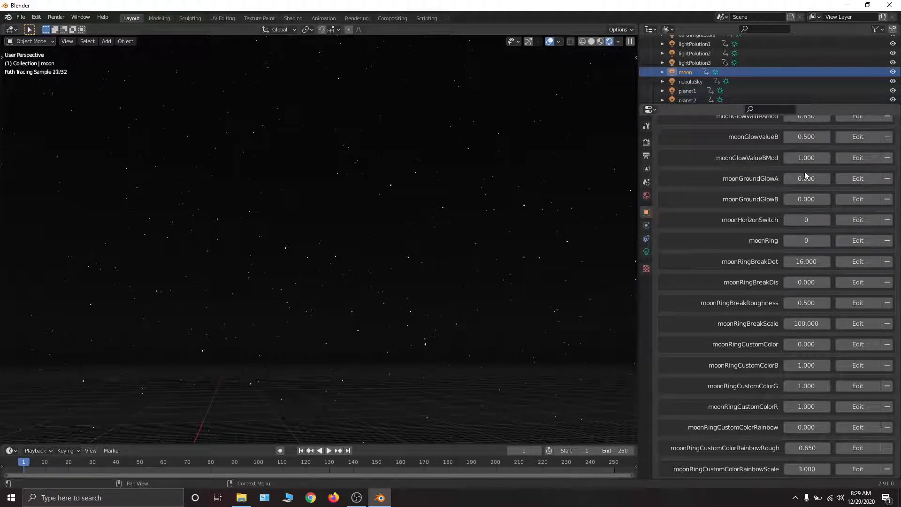
drag(808, 177, 835, 199)
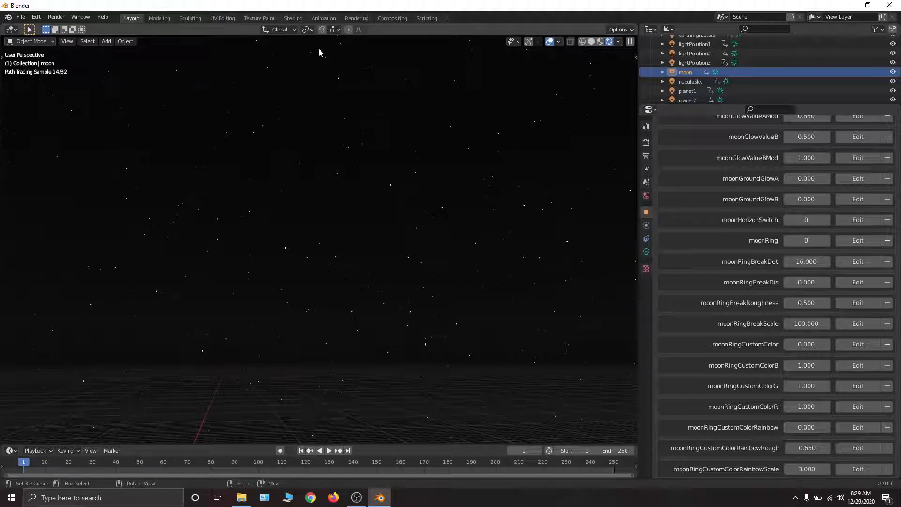
- Find the moonSet property and raise it to just above 1 to place the moon above the horizon
scroll(701, 427, down, 15)
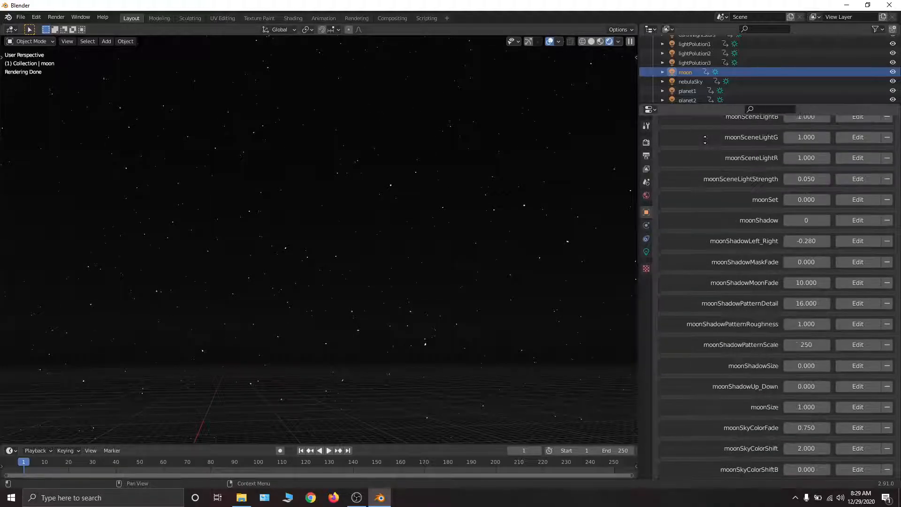
scroll(701, 428, down, 15)
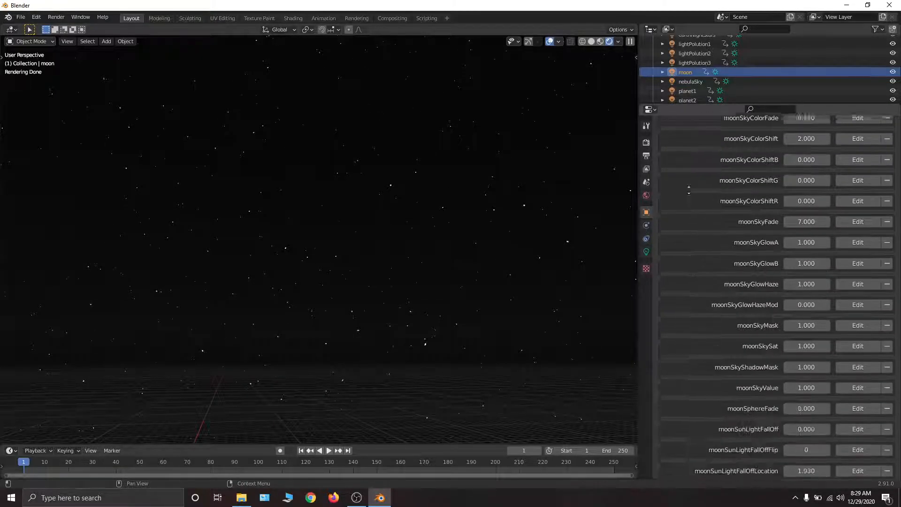
scroll(685, 470, down, 15)
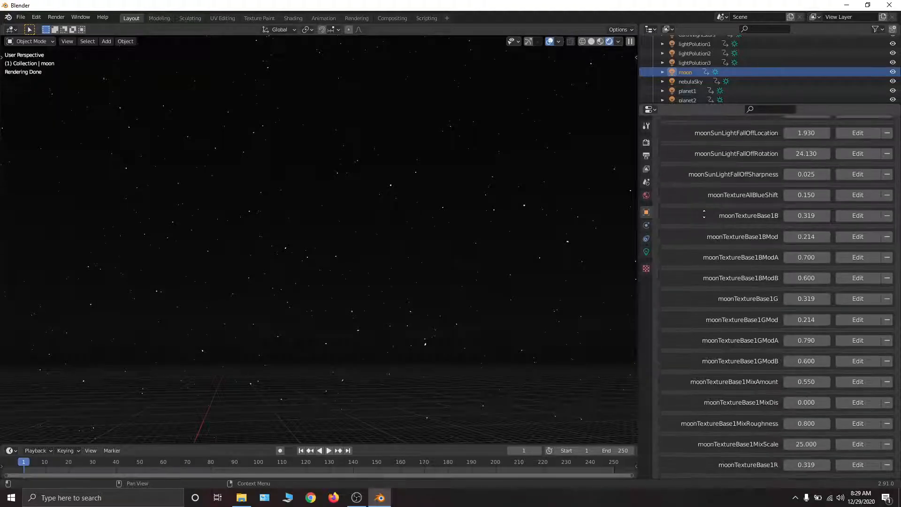
scroll(717, 400, up, 20)
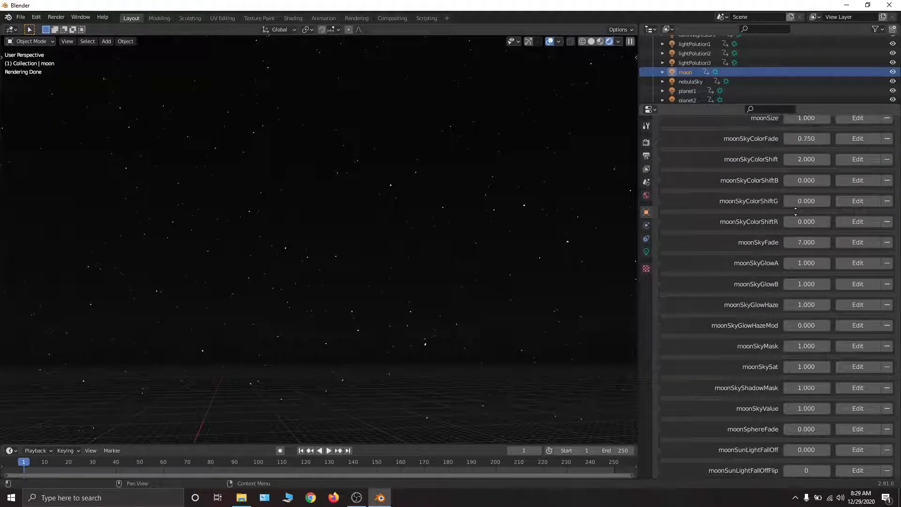
scroll(791, 280, up, 10)
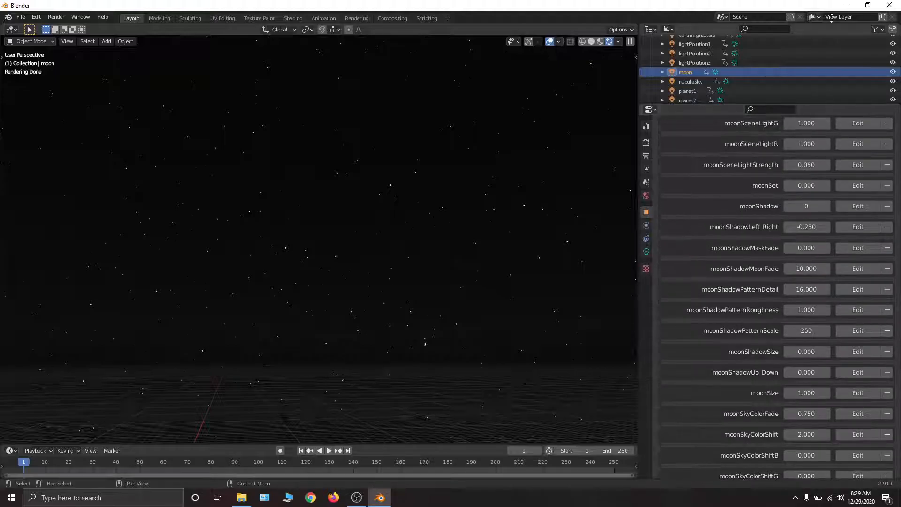
drag(806, 186, 854, 186)
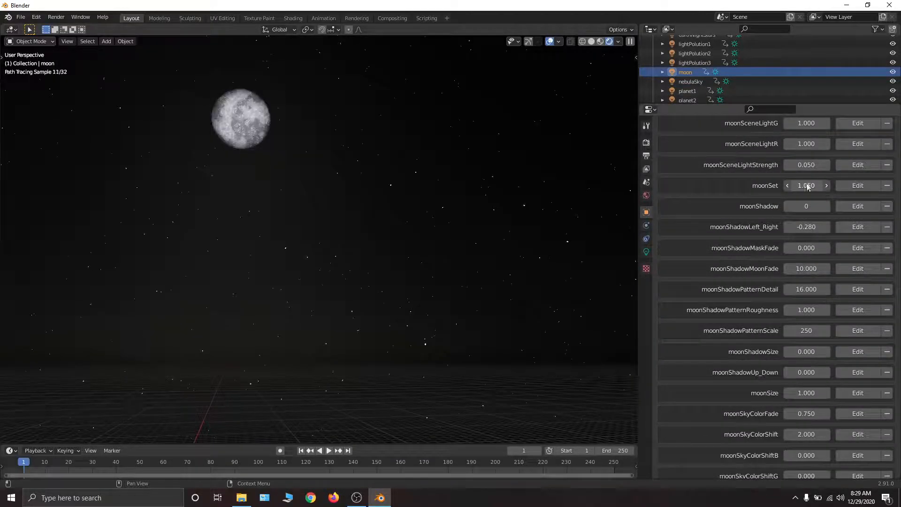
- Examine the moonGroundGlowA and moonGroundGlowB properties and read what moonGroundGlowB controls
scroll(679, 318, up, 15)
scroll(678, 318, down, 10)
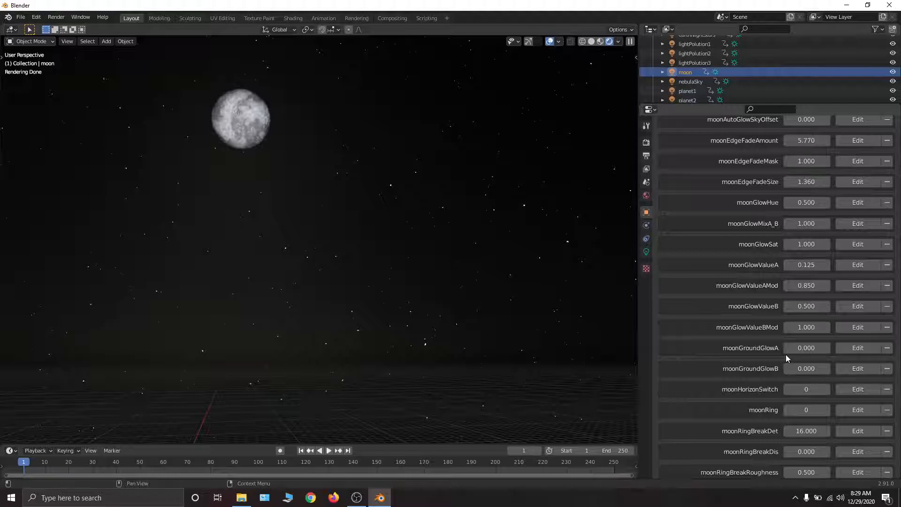
scroll(787, 357, down, 3)
drag(834, 282, 806, 303)
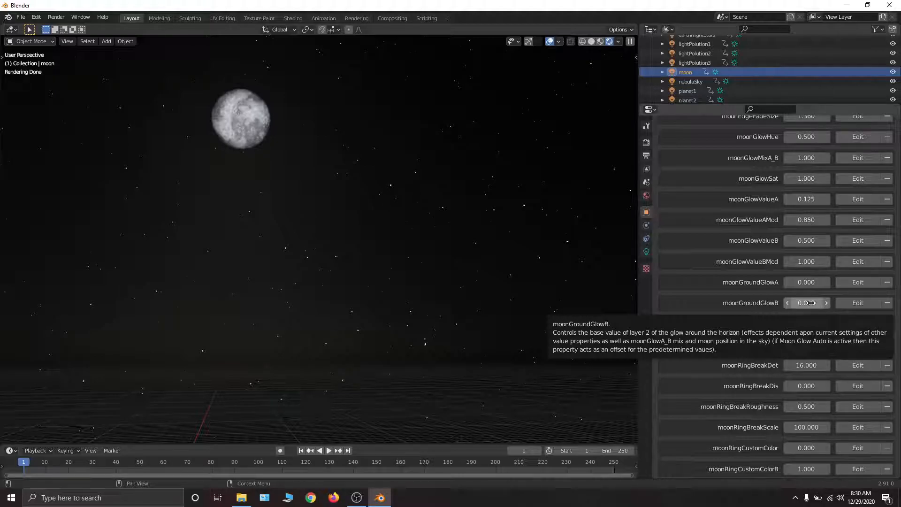
- Turn off the moon's automatic glow by setting moonAutoGlow to 0
scroll(821, 235, up, 12)
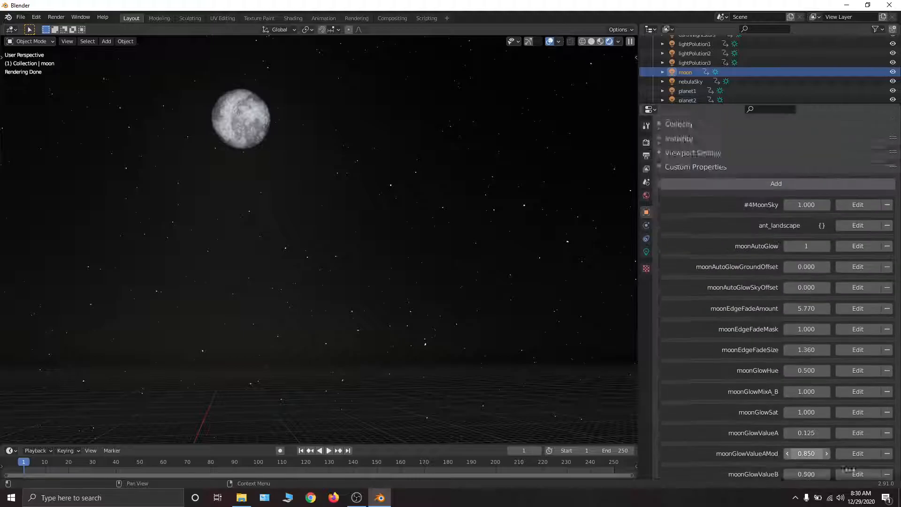
scroll(830, 424, down, 3)
scroll(830, 425, down, 1)
drag(806, 210, 789, 210)
scroll(779, 453, down, 15)
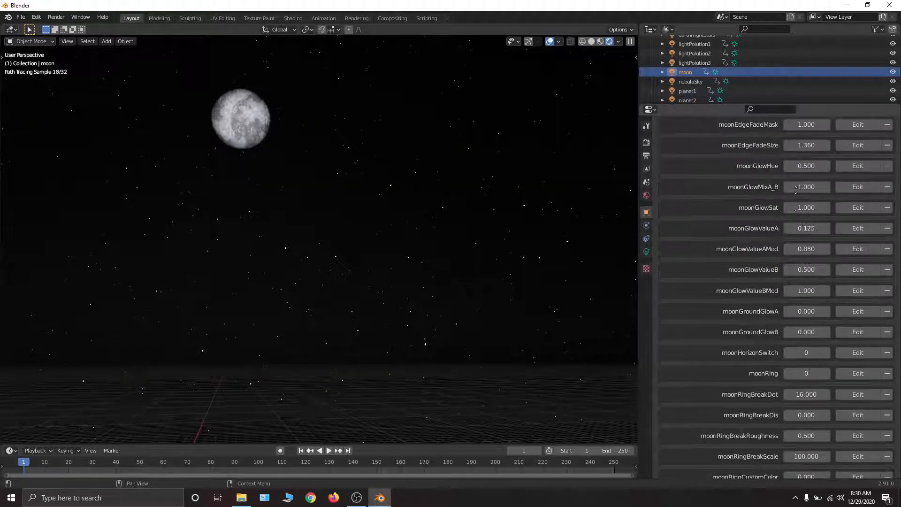
scroll(779, 452, up, 1)
- Try the moon's ground glow properties without automatic glow, restore them, and set moonAutoGlow back to 1
mouse_move(806, 188)
mouse_down()
mouse_move(815, 188)
mouse_move(806, 188)
mouse_up()
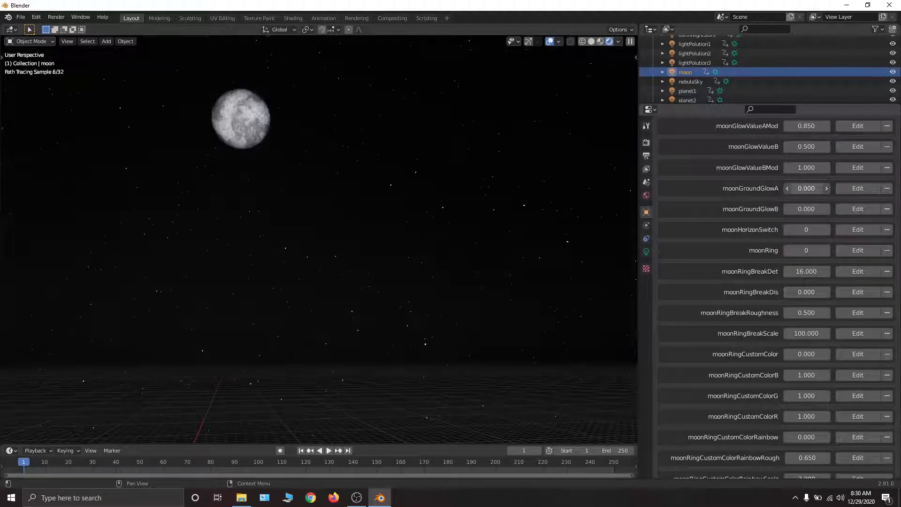
mouse_move(806, 188)
mouse_down()
mouse_move(814, 188)
mouse_move(806, 188)
mouse_move(814, 209)
mouse_move(814, 189)
mouse_move(801, 212)
mouse_move(809, 212)
mouse_move(800, 188)
mouse_up()
middle_drag(824, 160, 822, 206)
drag(815, 258, 807, 258)
middle_drag(849, 164, 889, 448)
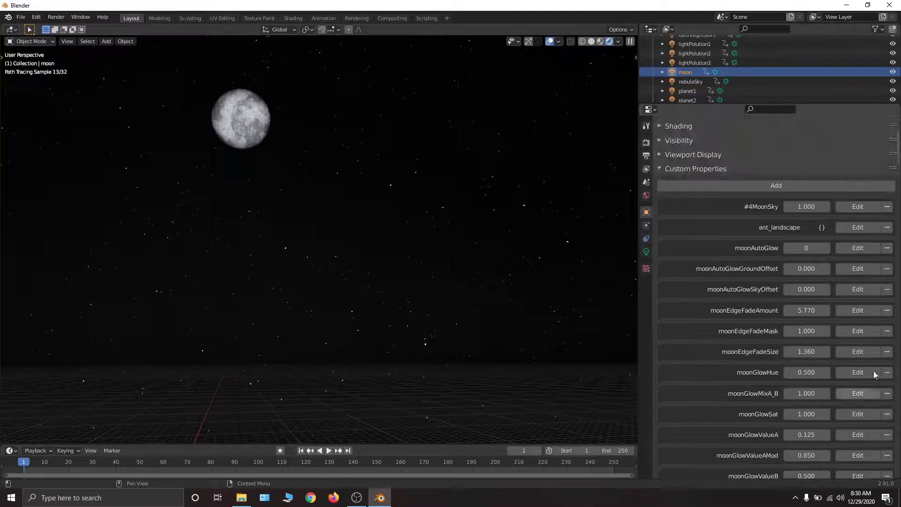
drag(814, 248, 819, 248)
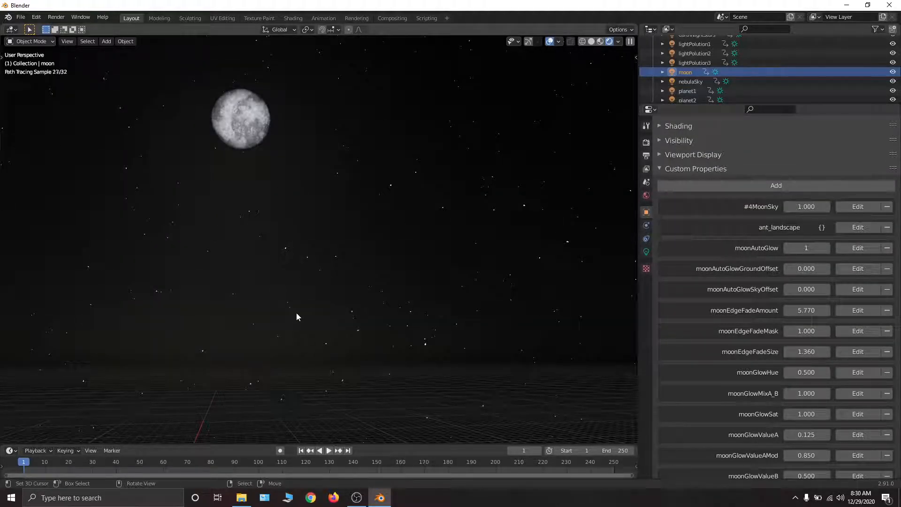
- Raise the moonSet property to 1.670 to lower the moon below the horizon
scroll(776, 205, down, 8)
scroll(776, 205, down, 6)
scroll(767, 453, down, 7)
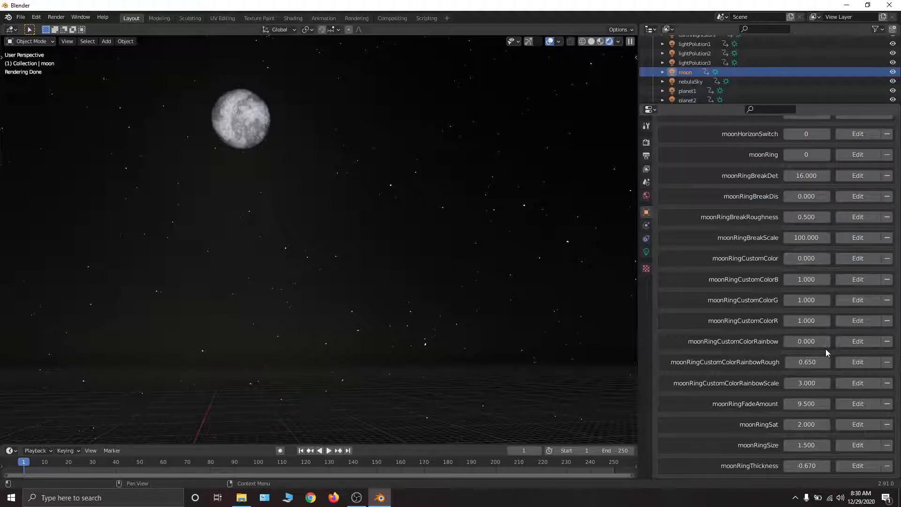
scroll(826, 352, down, 12)
drag(813, 361, 843, 360)
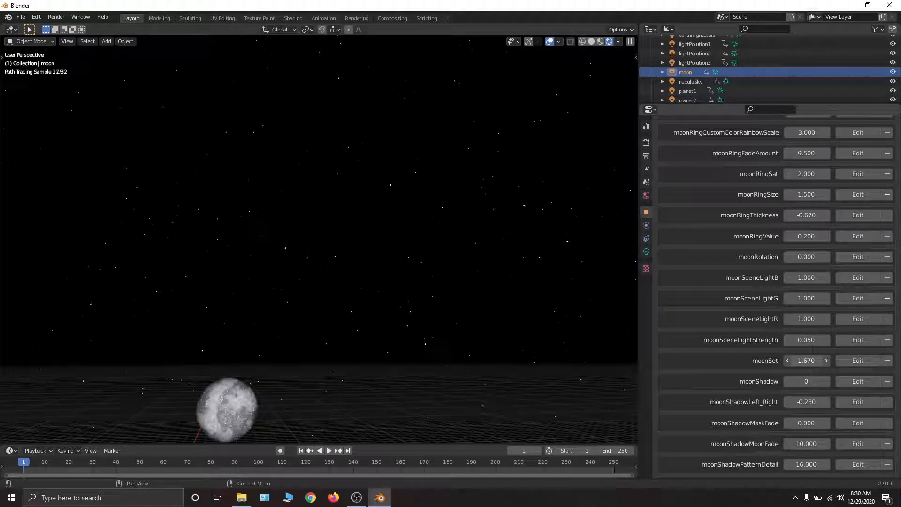
- Try hiding the moon below the horizon by setting moonHorizonSwitch to 1, and return it to 0
middle_drag(439, 338, 445, 369)
scroll(736, 230, up, 15)
scroll(855, 336, up, 5)
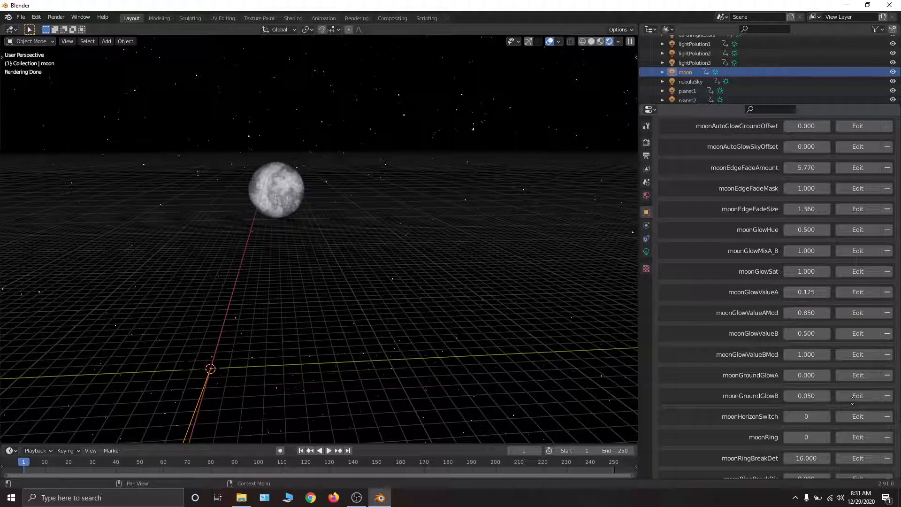
scroll(852, 397, up, 3)
scroll(845, 357, down, 5)
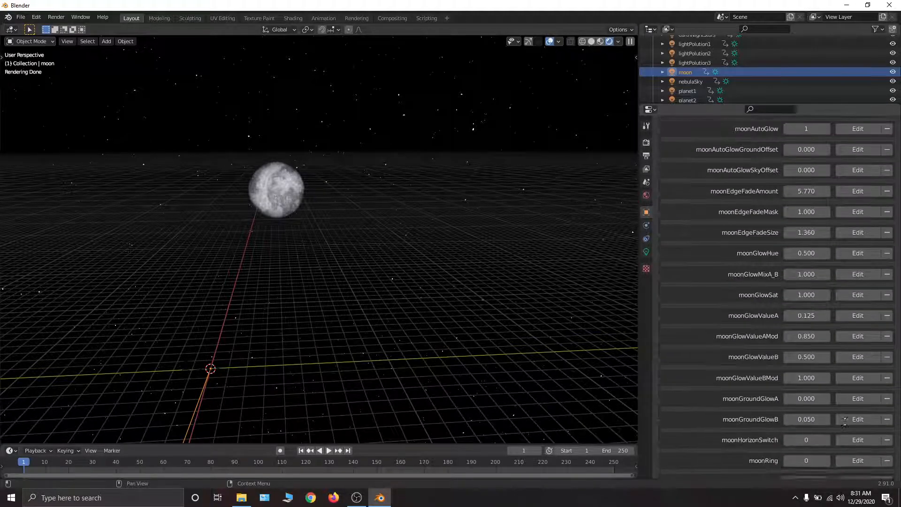
scroll(841, 357, down, 8)
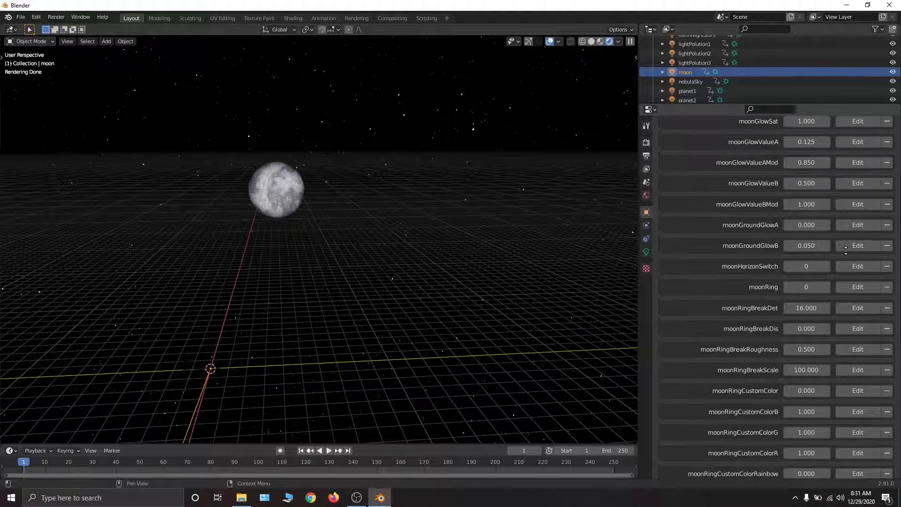
scroll(836, 211, down, 1)
click(826, 218)
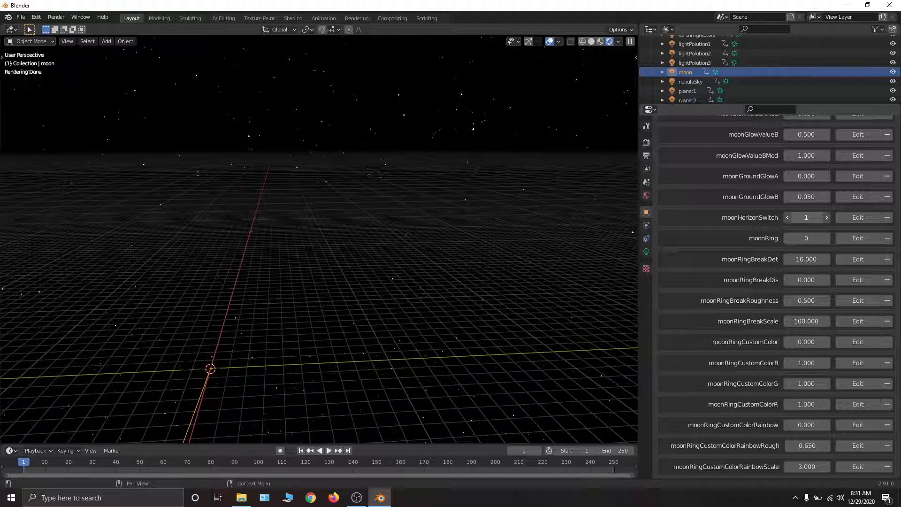
click(788, 217)
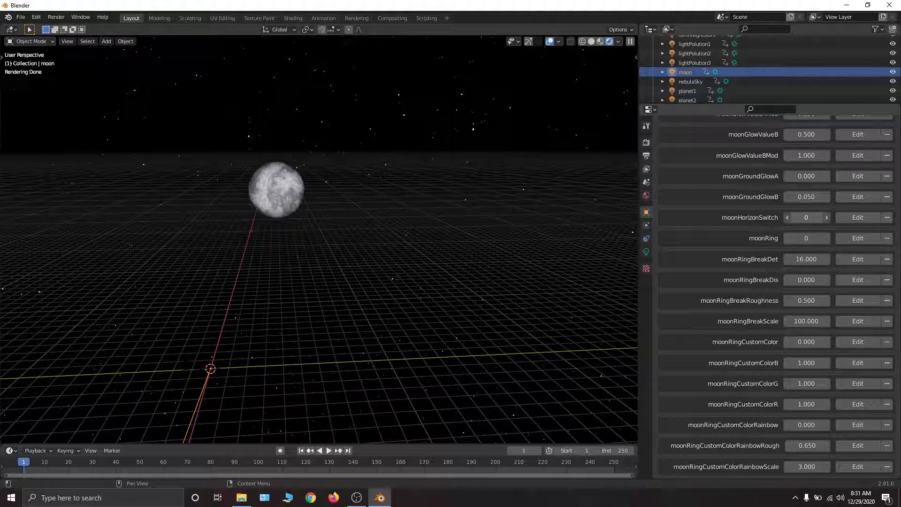
- Switch moonHorizonSwitch to 1 once more and back to 0
click(827, 217)
click(787, 217)
scroll(777, 295, down, 5)
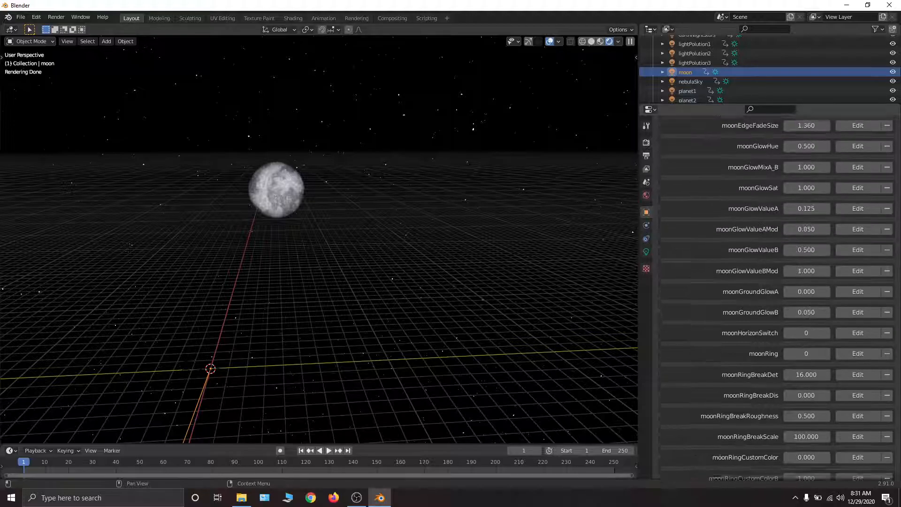
- Set moonSet to 1.400 to raise the moon above the horizon, and check its position in the sky
scroll(809, 329, down, 12)
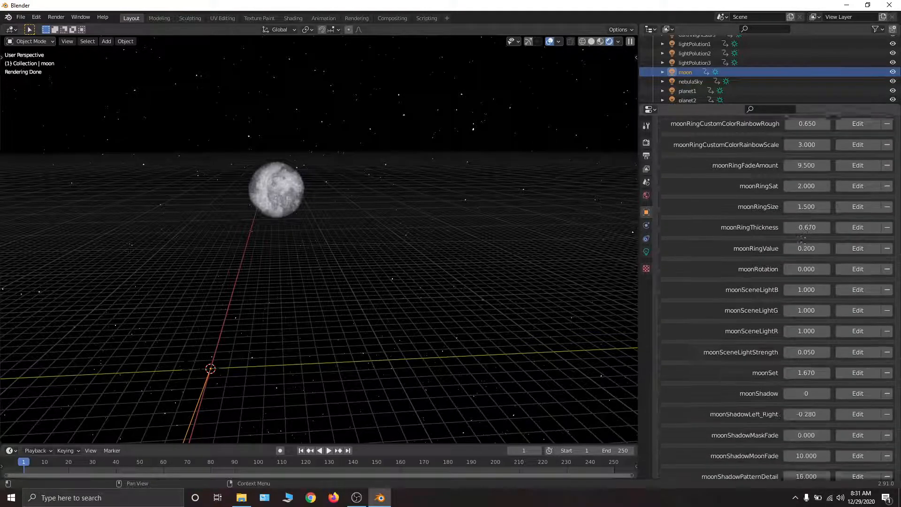
mouse_move(809, 363)
mouse_down()
mouse_move(826, 363)
mouse_move(805, 364)
mouse_up()
middle_drag(510, 148, 505, 127)
scroll(770, 199, up, 6)
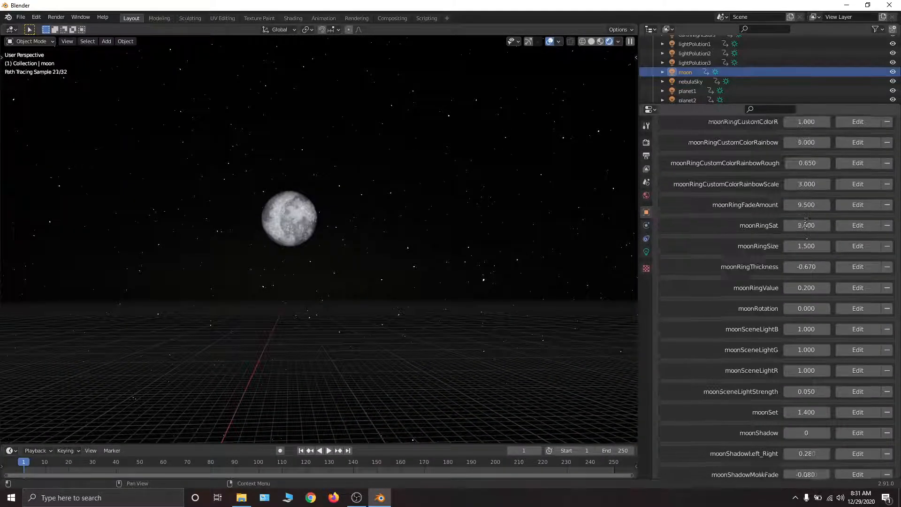
scroll(813, 297, down, 2)
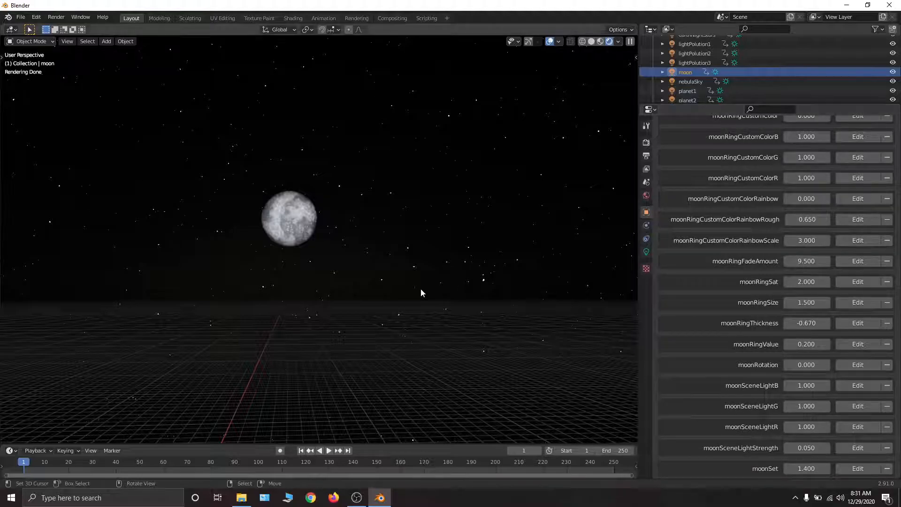
middle_drag(339, 282, 350, 352)
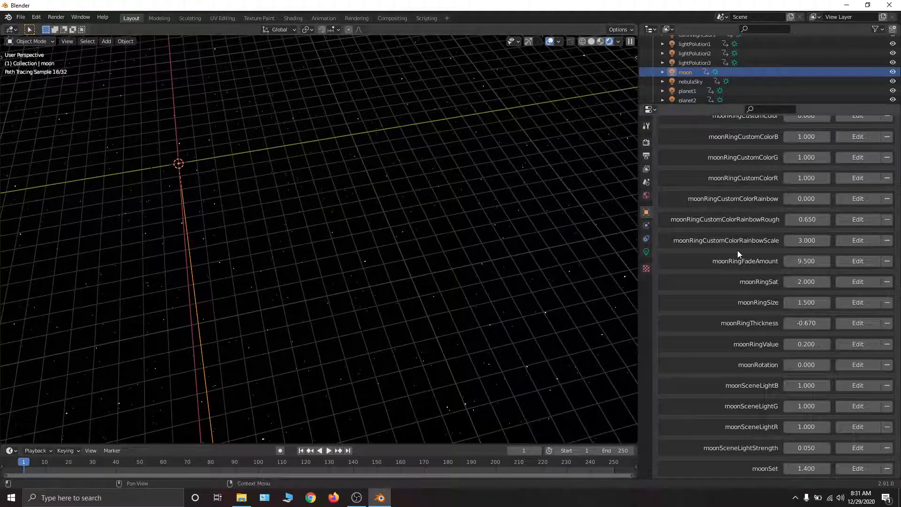
middle_drag(455, 262, 454, 183)
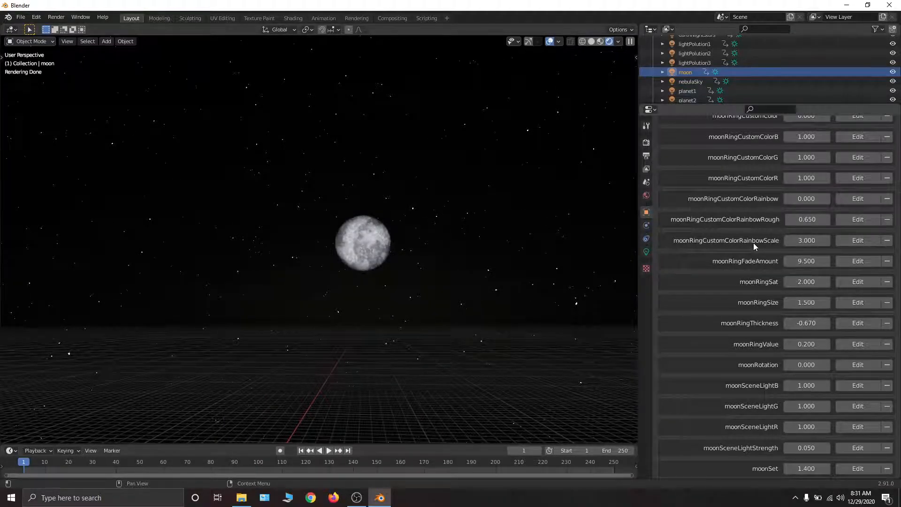
- Examine the list of moon ring properties, from moonRing through the break, custom color and rainbow settings
scroll(812, 230, up, 4)
middle_drag(810, 282, 812, 334)
scroll(811, 334, up, 12)
middle_drag(827, 224, 814, 463)
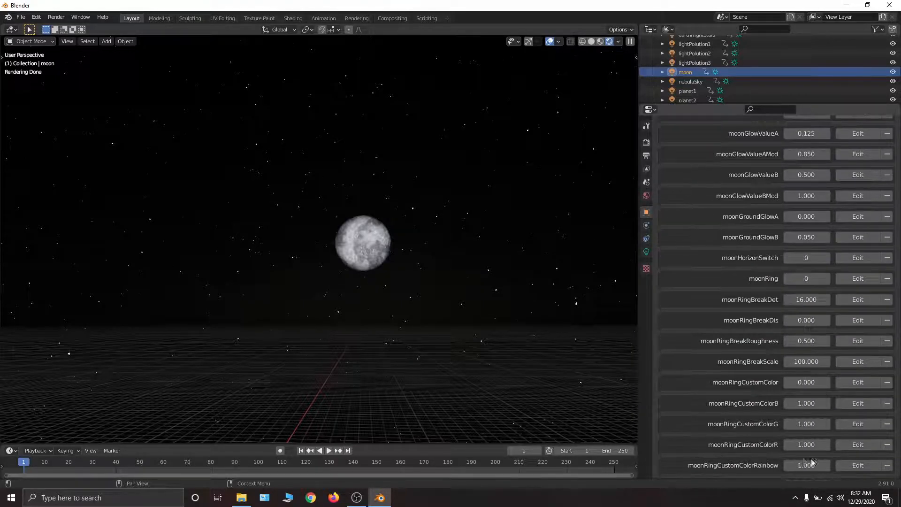
middle_drag(801, 292, 800, 224)
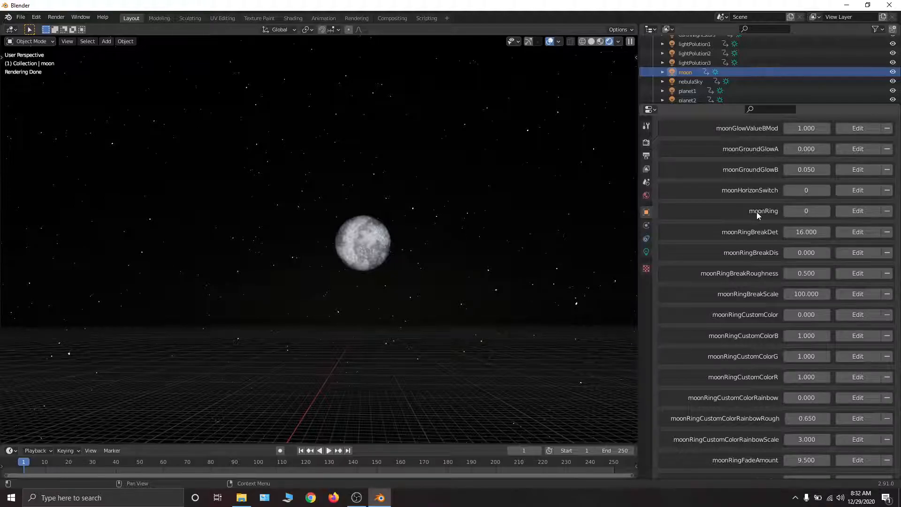
scroll(745, 263, down, 3)
scroll(734, 188, down, 2)
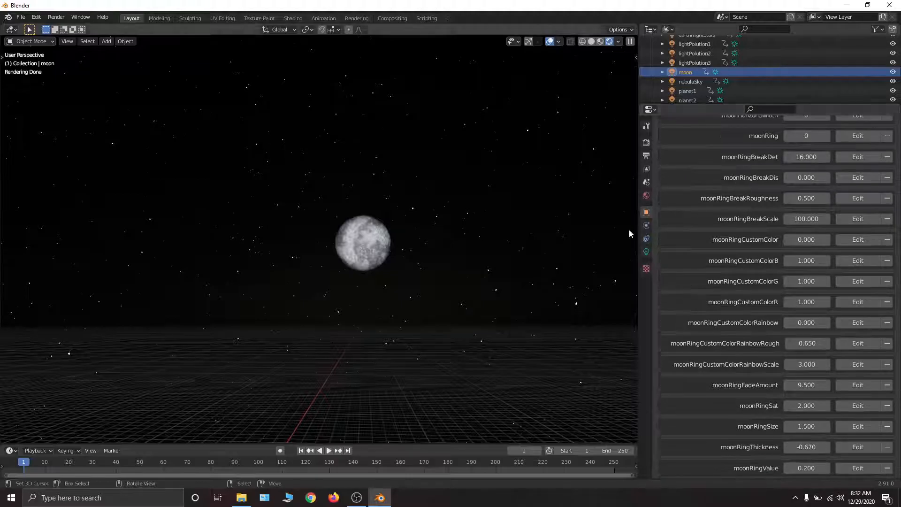
- Set moonSet to 0.000 to bring the moon back up high in the sky
scroll(822, 162, down, 12)
middle_drag(773, 364, 772, 361)
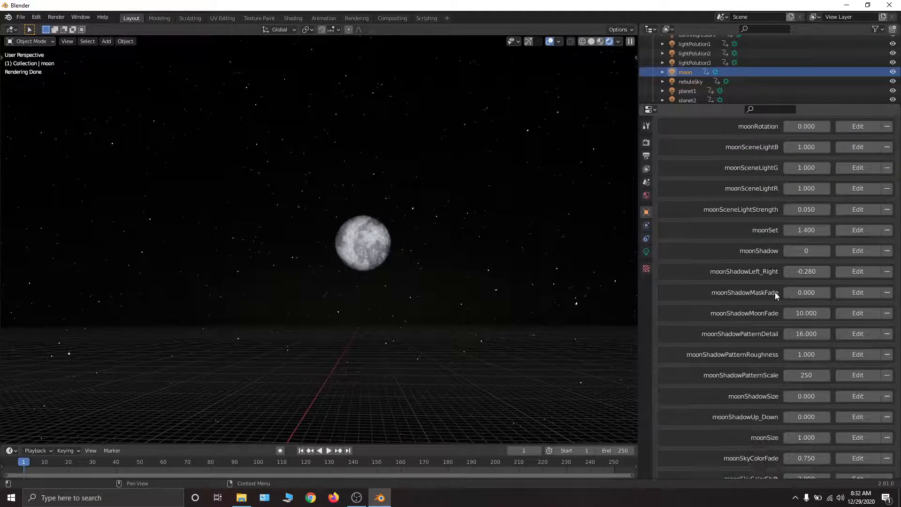
drag(816, 229, 750, 230)
middle_drag(395, 182, 392, 92)
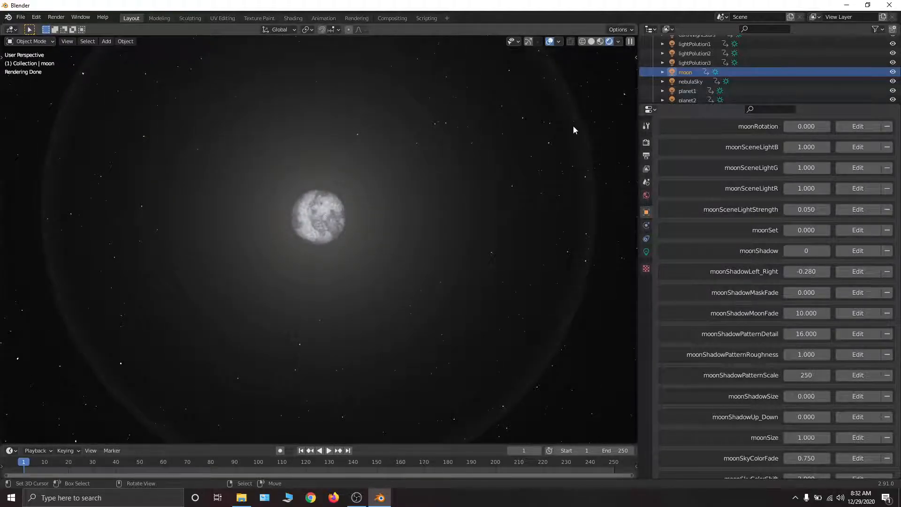
- Try the custom ring color by setting moonRingCustomColor to 1.000, and reset it to 0.000
scroll(793, 150, up, 15)
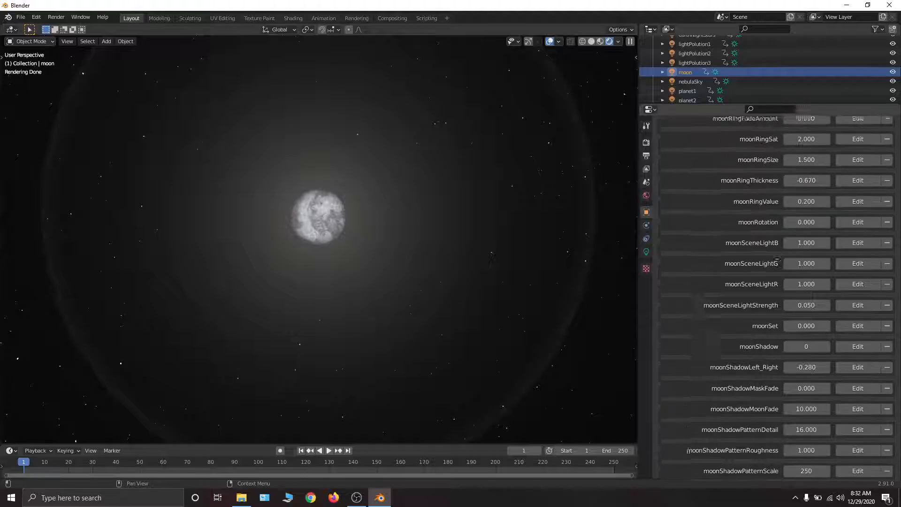
scroll(793, 150, up, 4)
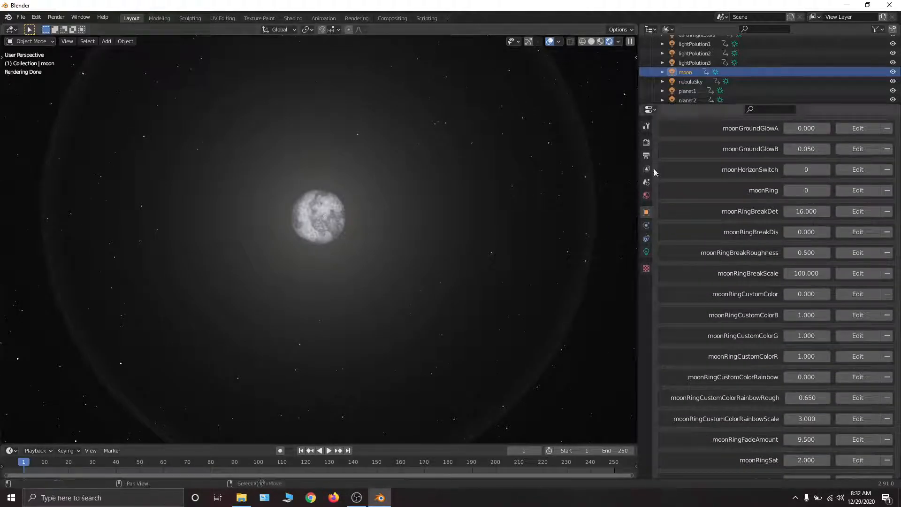
scroll(808, 181, down, 2)
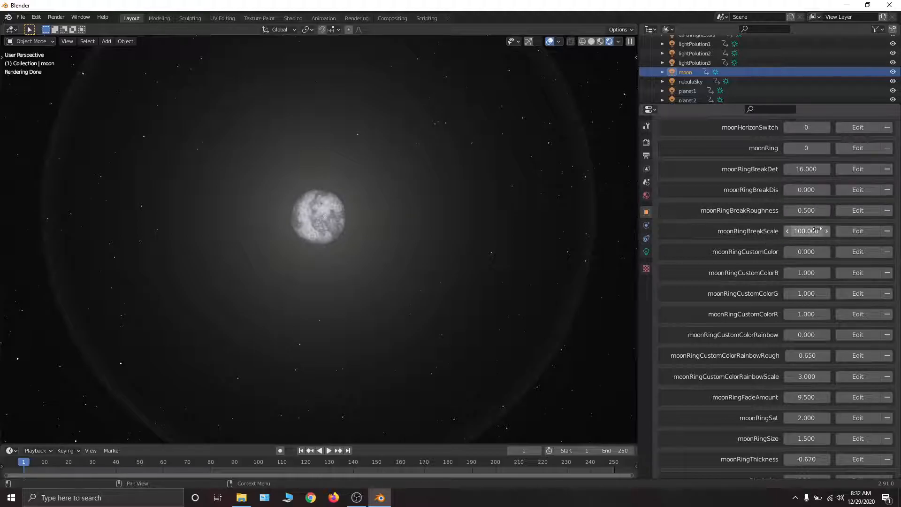
scroll(816, 230, down, 4)
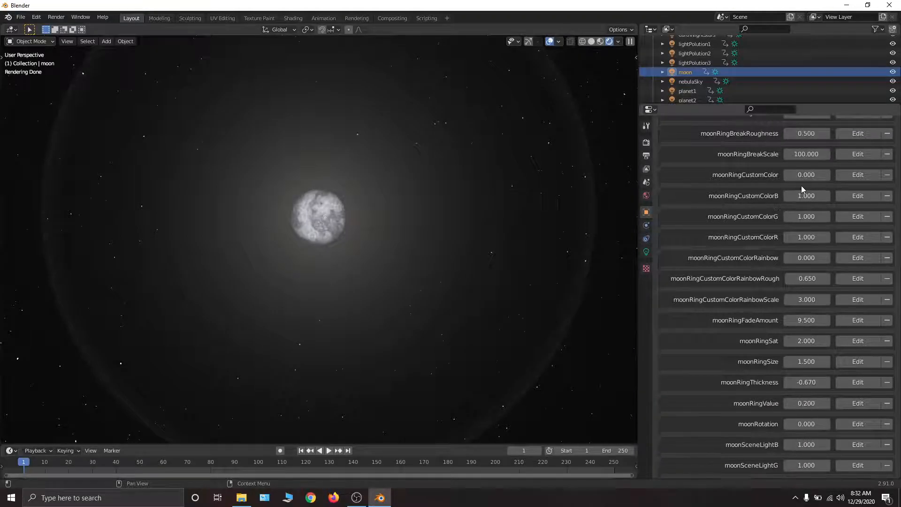
drag(809, 176, 858, 176)
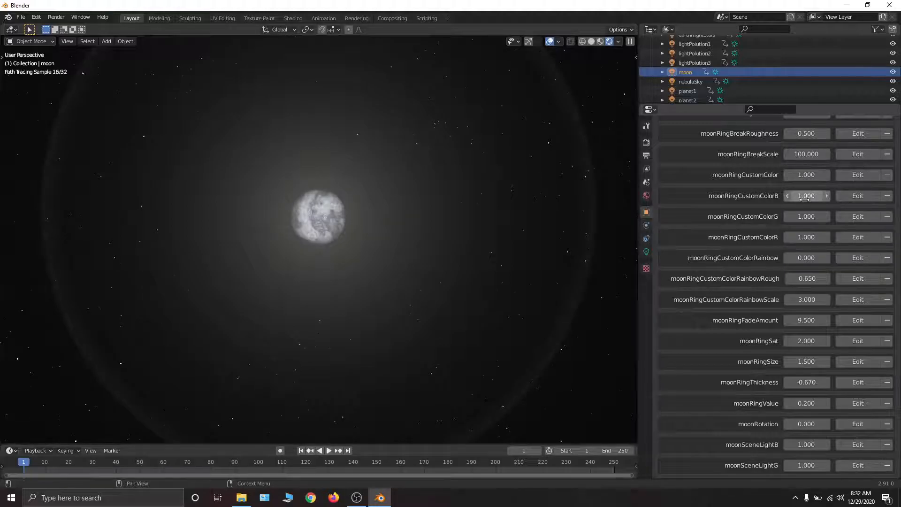
drag(812, 196, 807, 217)
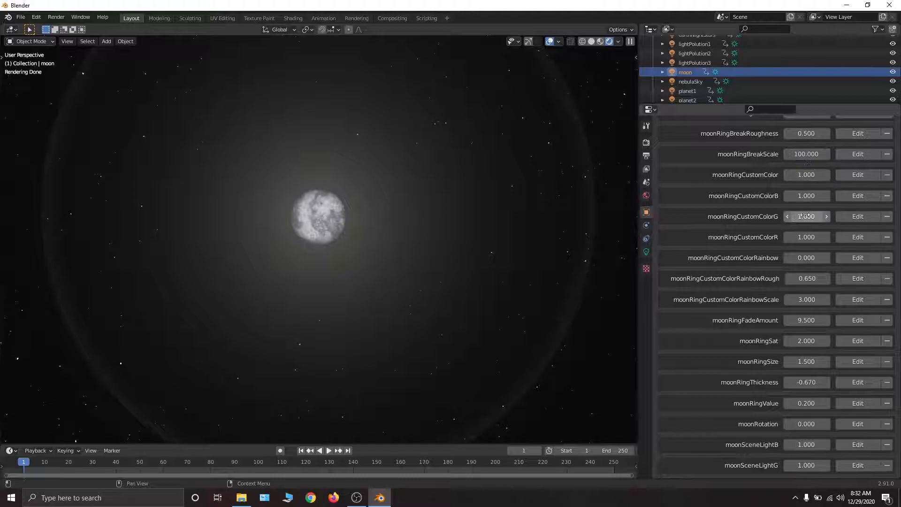
drag(806, 175, 803, 175)
key(BackSpace)
- Turn on the rainbow ring color by setting moonRingCustomColorRainbow to 1.000
scroll(797, 291, down, 2)
middle_drag(796, 259, 795, 251)
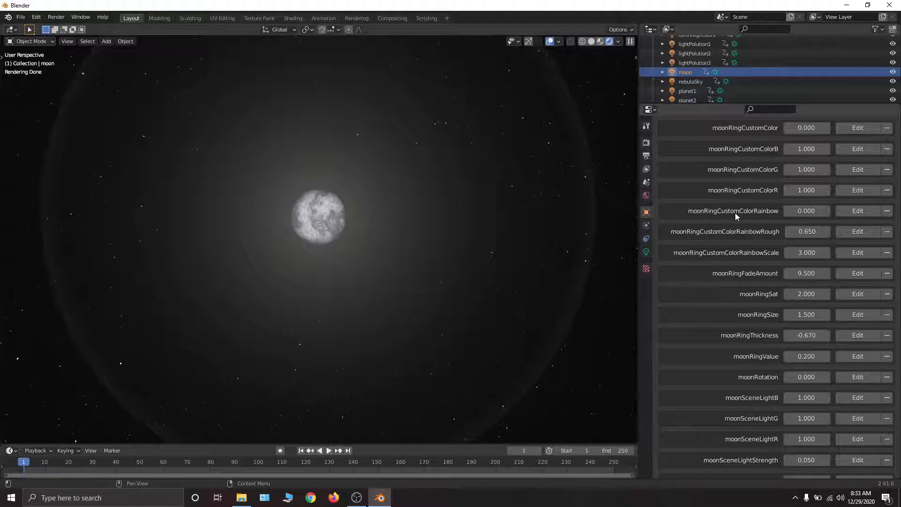
click(811, 211)
text(1)
key(Return)
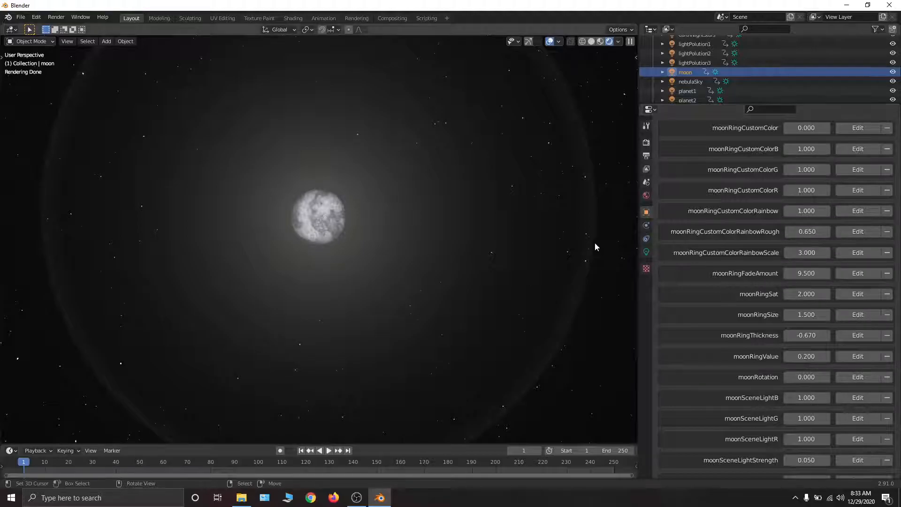
- Try strengthening the moon ring by lowering moonRingFadeAmount to 1.390, and undo the change
scroll(793, 249, down, 2)
scroll(793, 240, up, 5)
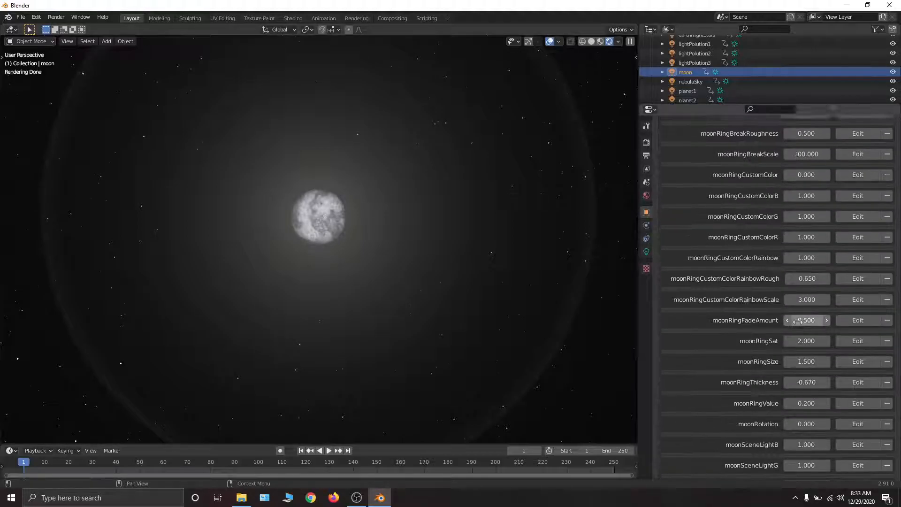
scroll(788, 262, down, 3)
scroll(788, 267, down, 3)
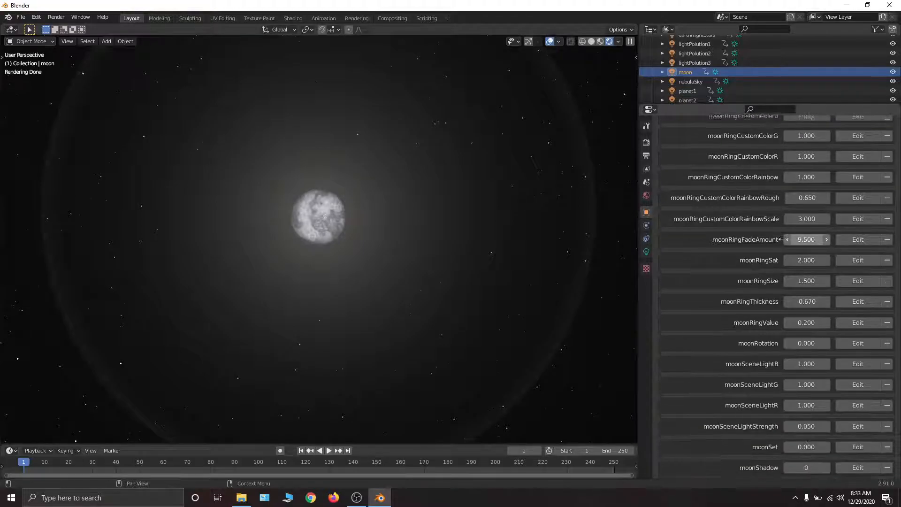
scroll(792, 257, down, 2)
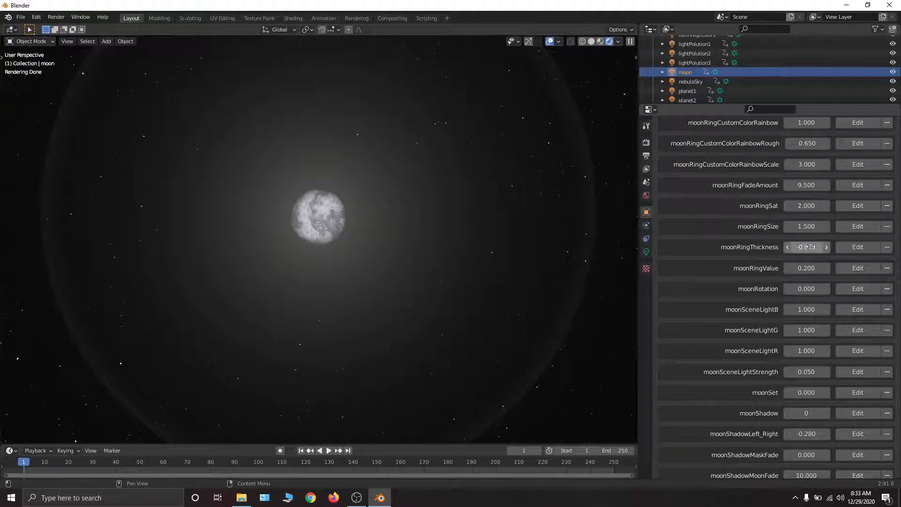
drag(806, 205, 774, 205)
key(ctrl+z)
middle_drag(788, 301, 793, 400)
mouse_move(804, 289)
mouse_down()
mouse_move(779, 289)
mouse_move(821, 289)
mouse_up()
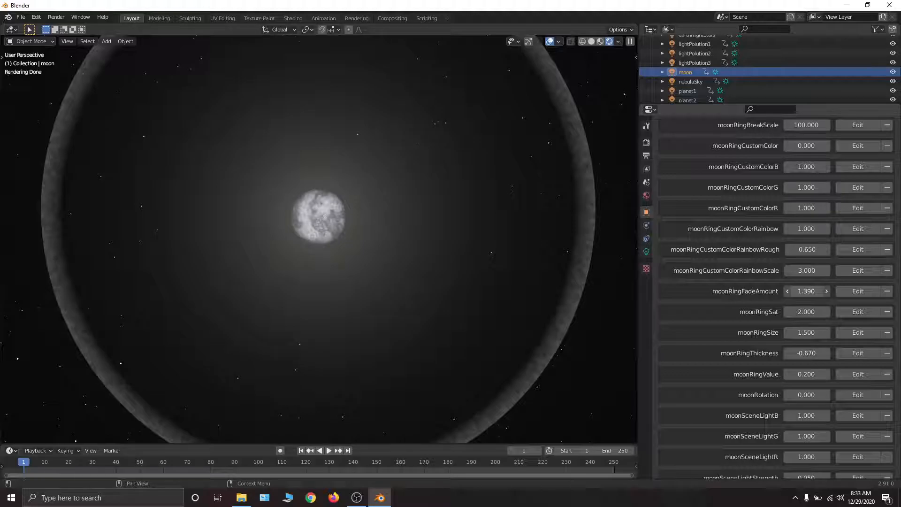
key(ctrl+z)
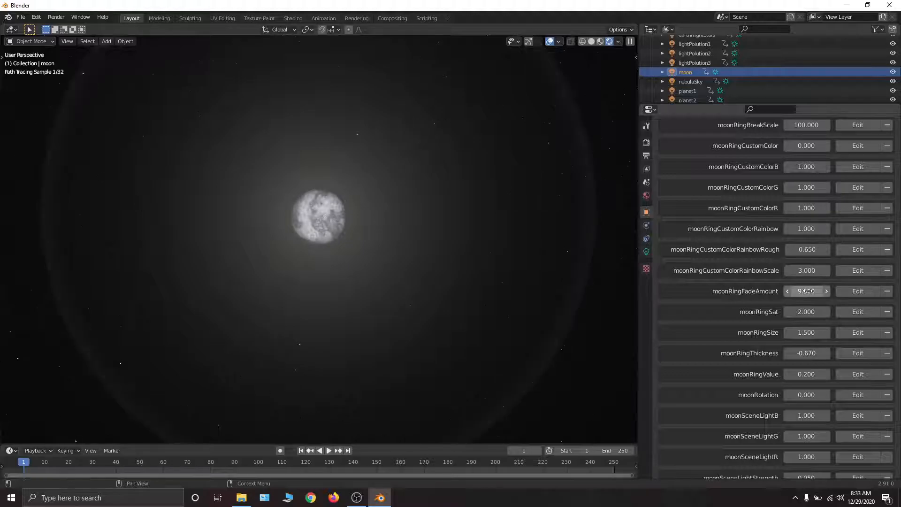
- Enable the custom ring color by setting moonRingCustomColor to 1.000
middle_drag(806, 238, 802, 290)
click(806, 198)
text(1)
key(Return)
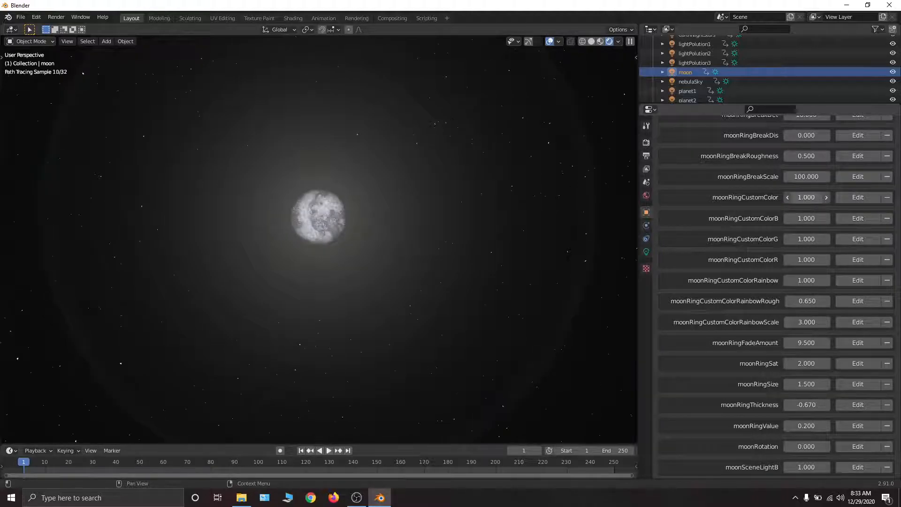
- Try the rainbow ring with moonRingCustomColorRainbowRough at 0.000, and restore it to 0.650
scroll(807, 240, down, 2)
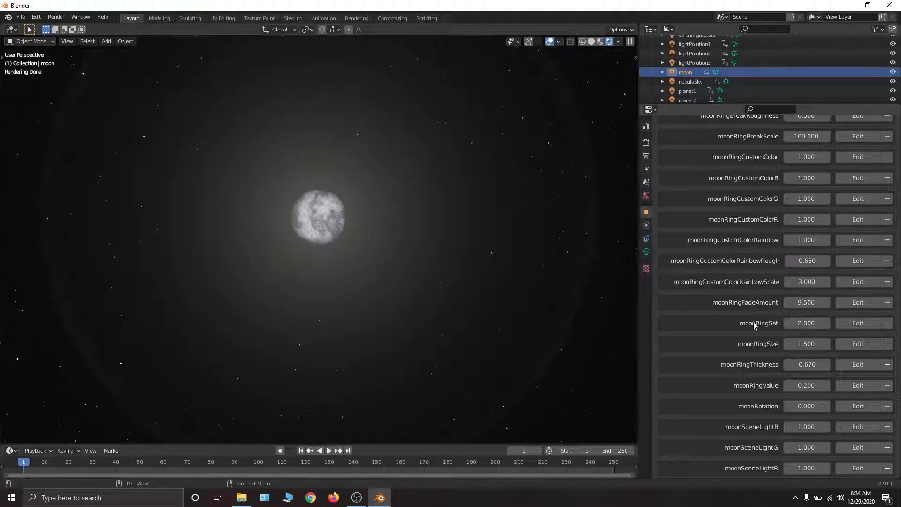
scroll(746, 185, up, 2)
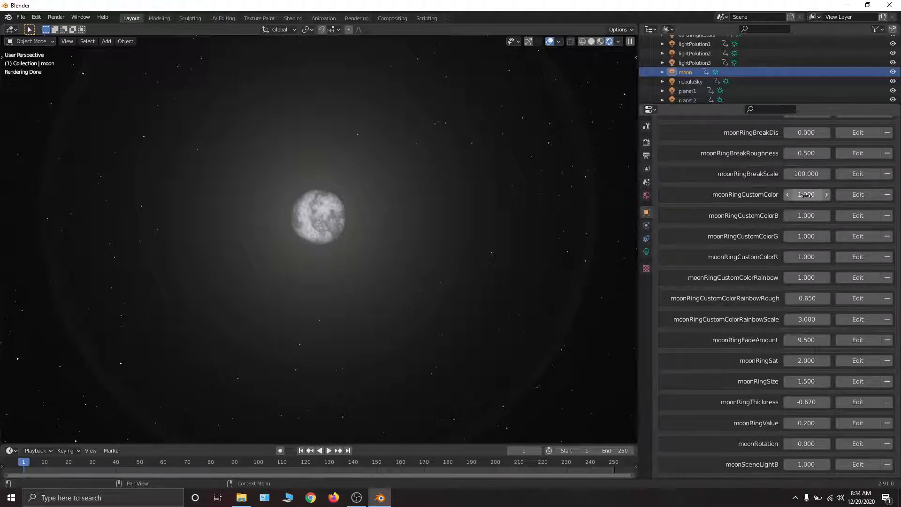
scroll(794, 318, down, 3)
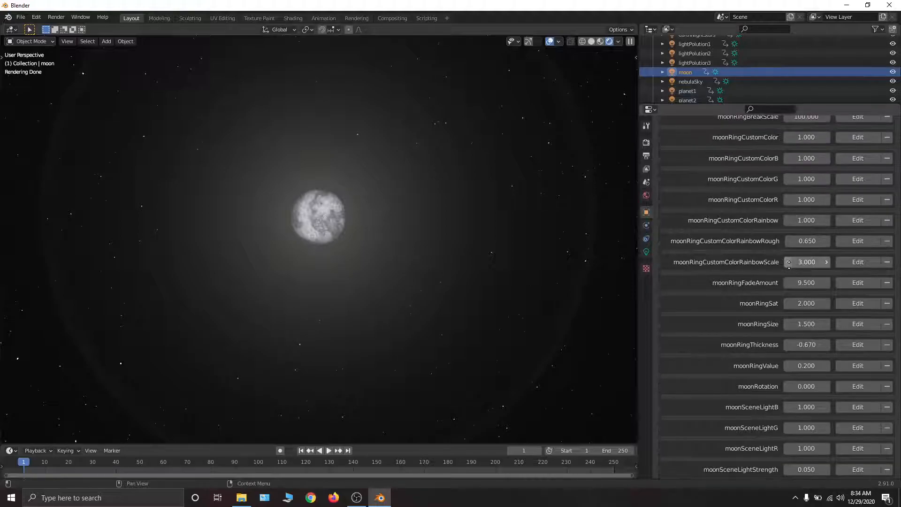
scroll(792, 211, up, 2)
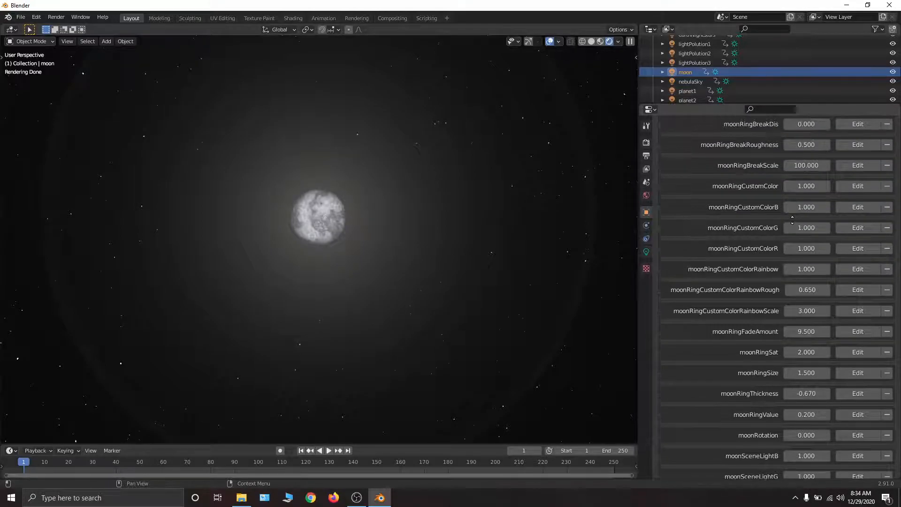
middle_drag(792, 212, 786, 151)
scroll(816, 186, down, 3)
drag(814, 175, 779, 175)
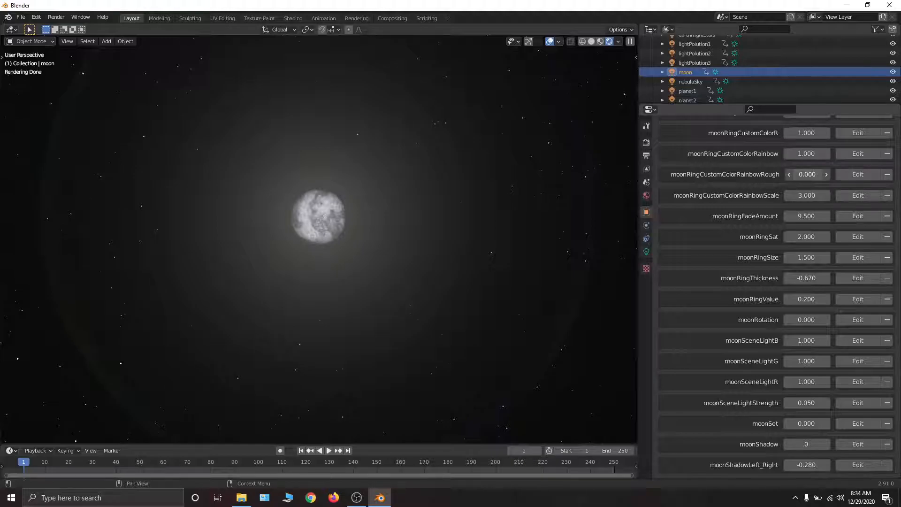
drag(806, 175, 808, 174)
scroll(815, 228, up, 2)
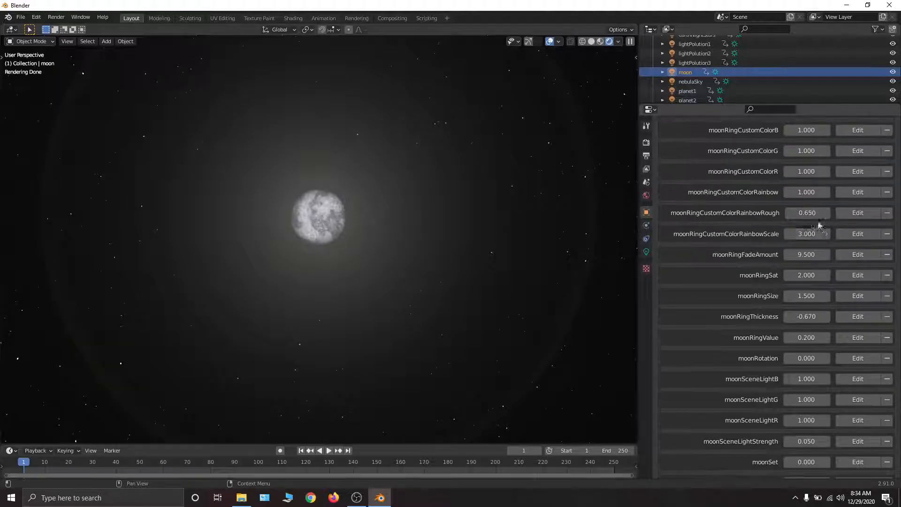
- Reset moonRingCustomColorRainbow and moonRingCustomColor to 0.000
drag(813, 193, 765, 193)
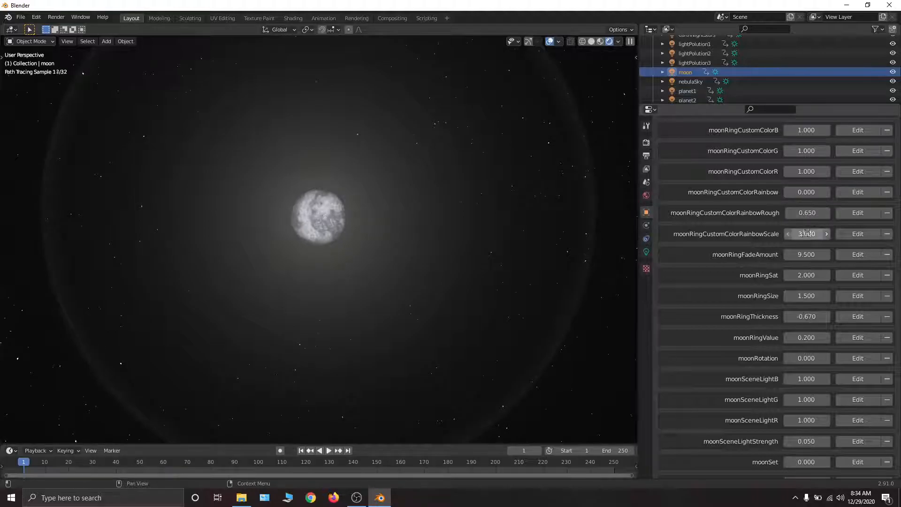
scroll(808, 229, up, 4)
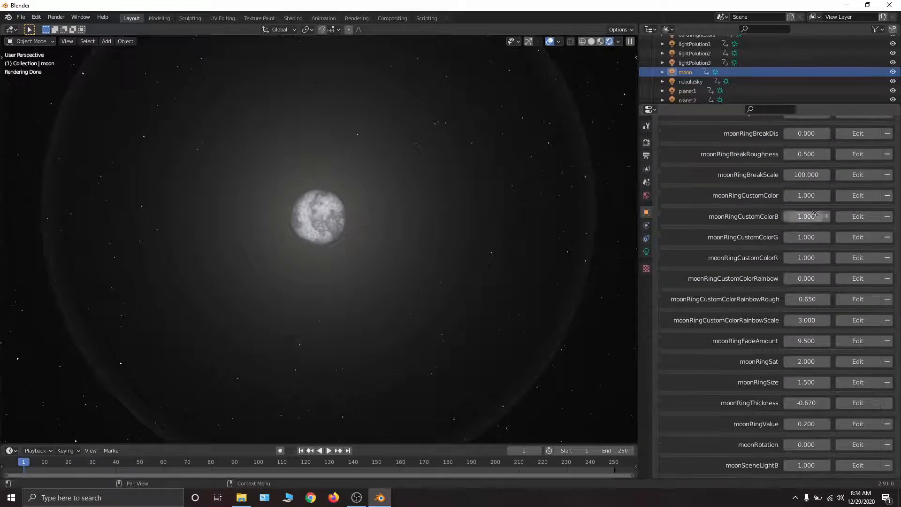
drag(808, 195, 774, 196)
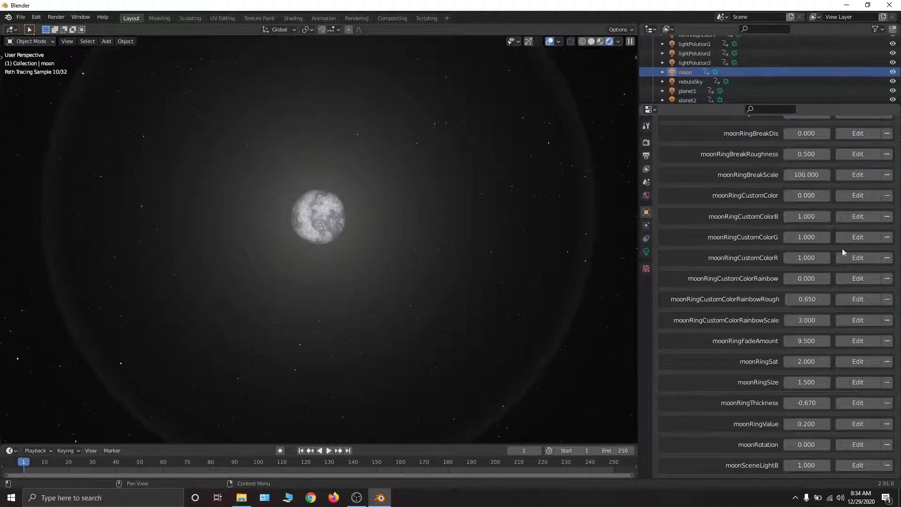
- Try lowering moonRingFadeAmount again and cancel the change
scroll(835, 240, down, 7)
drag(799, 193, 657, 193)
right_click(806, 193)
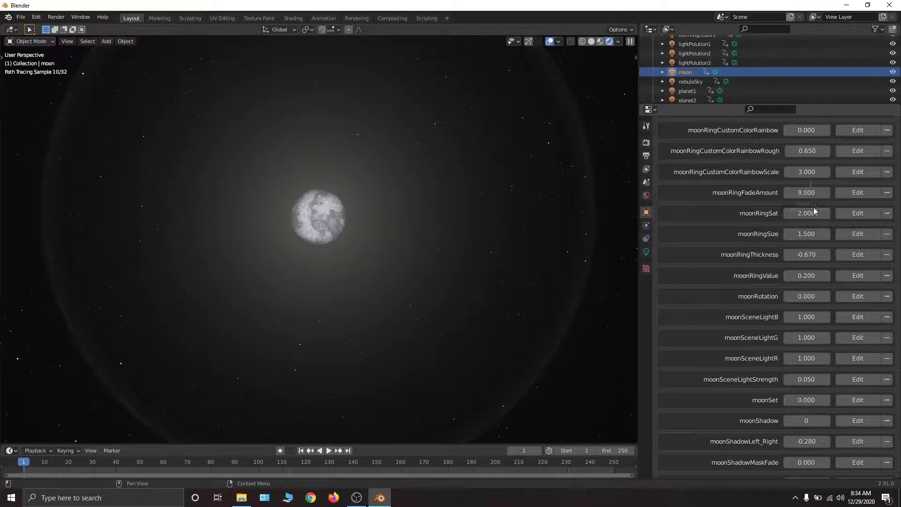
- Try moonRingFadeAmount at -13.640 and undo the change
scroll(811, 237, down, 1)
scroll(812, 216, up, 1)
drag(806, 179, 742, 178)
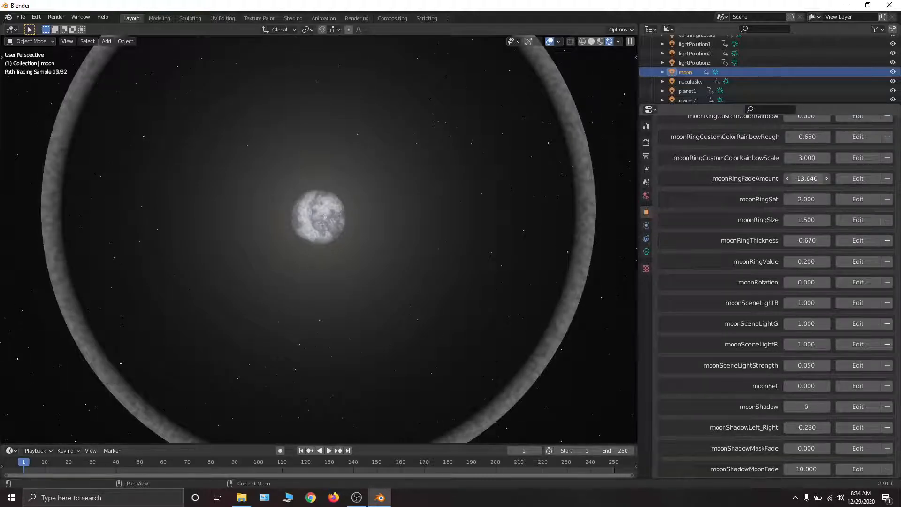
key(ctrl+z)
- Try enlarging the moon ring with moonRingSize at 1.770, and shrink it to 0.790
scroll(816, 235, down, 2)
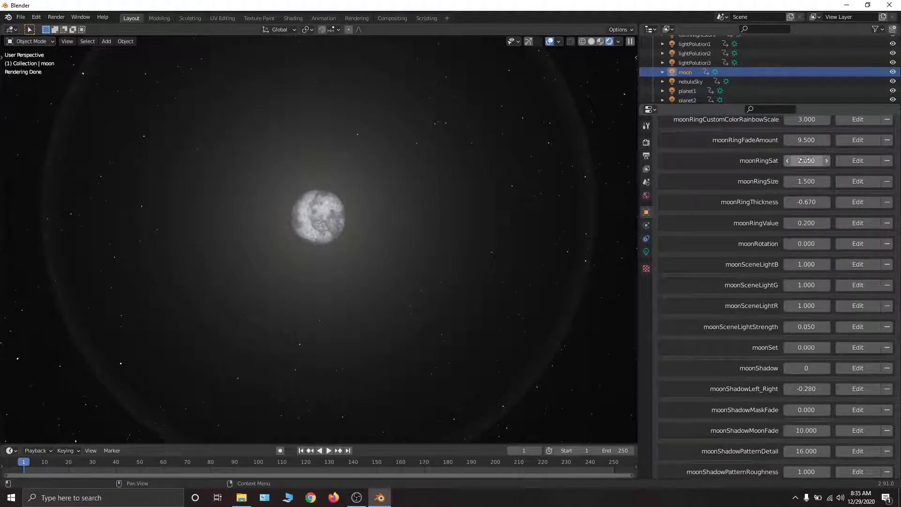
mouse_move(806, 181)
mouse_down()
mouse_move(770, 181)
mouse_move(827, 181)
mouse_up()
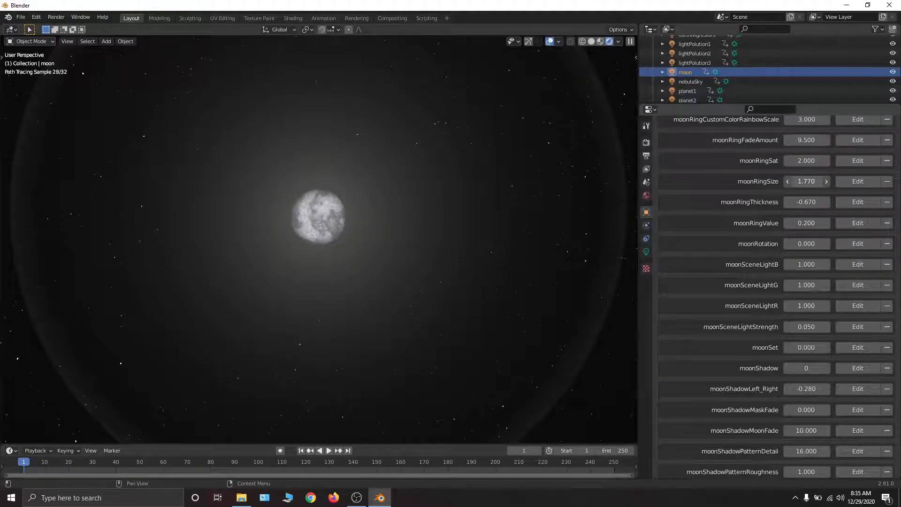
mouse_move(828, 181)
mouse_down()
mouse_move(836, 181)
mouse_move(772, 182)
mouse_up()
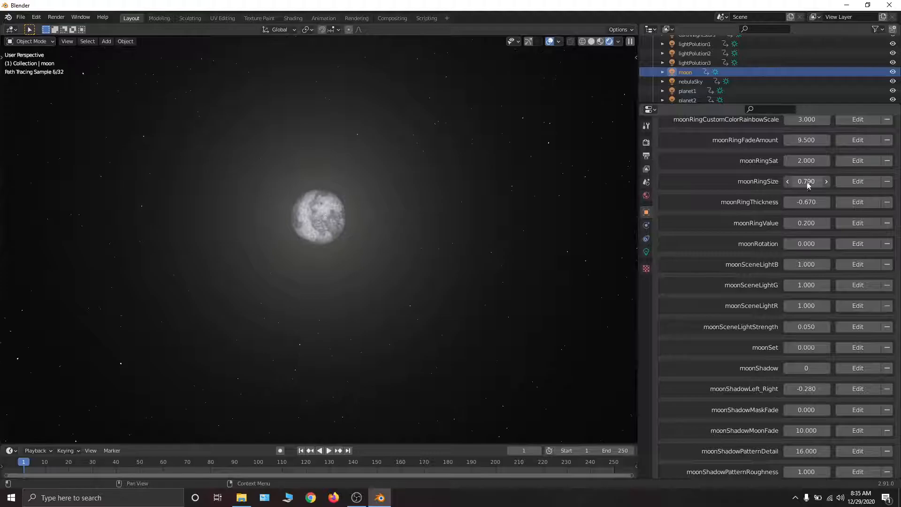
- Try moonRingThickness at 0.790, enlarge the ring with moonRingSize, and set moonRingThickness to -0.910
drag(806, 202, 859, 201)
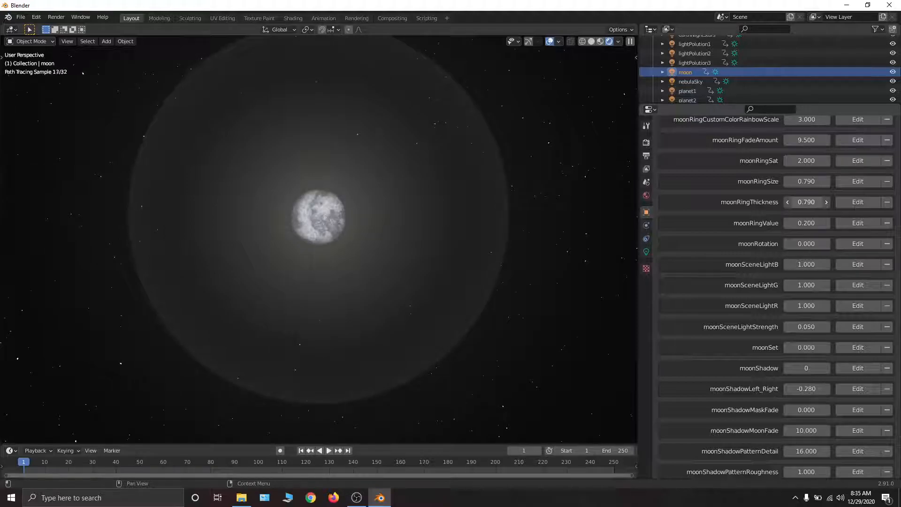
mouse_move(806, 181)
mouse_down()
mouse_move(790, 181)
mouse_move(817, 181)
mouse_move(798, 201)
mouse_move(778, 202)
mouse_move(819, 184)
mouse_up()
scroll(798, 280, down, 2)
right_click(806, 184)
scroll(803, 241, down, 2)
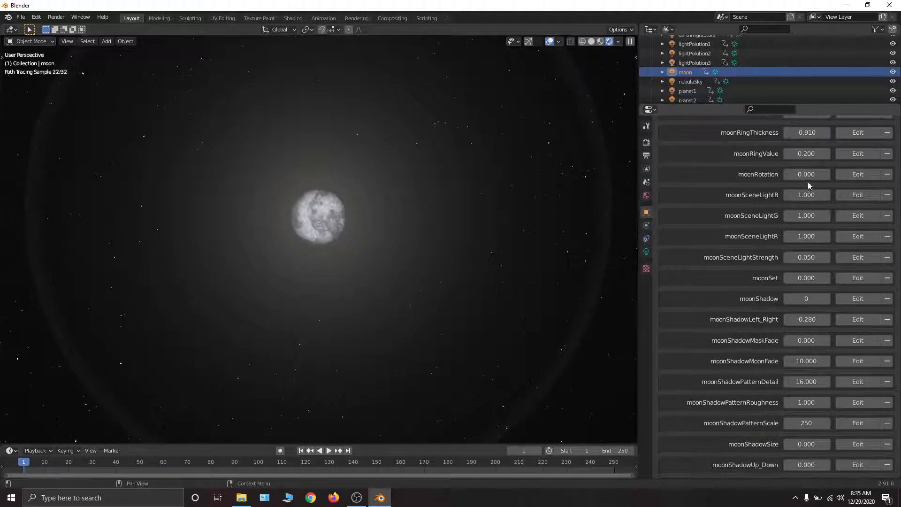
- Try rotating the moon's surface with moonRotation at 54.210 and cancel the change
drag(806, 175, 818, 175)
right_click(806, 175)
mouse_move(325, 136)
middle_down()
mouse_move(343, 221)
mouse_move(334, 132)
middle_up()
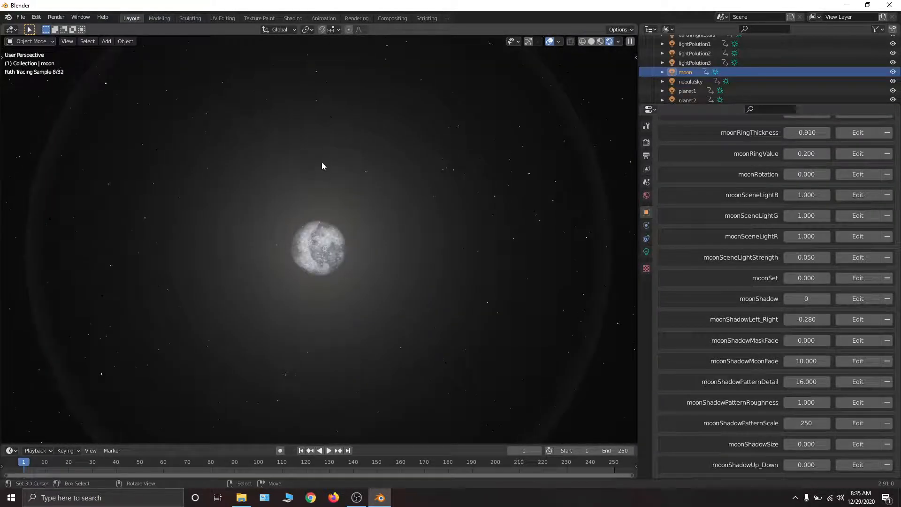
drag(807, 175, 894, 175)
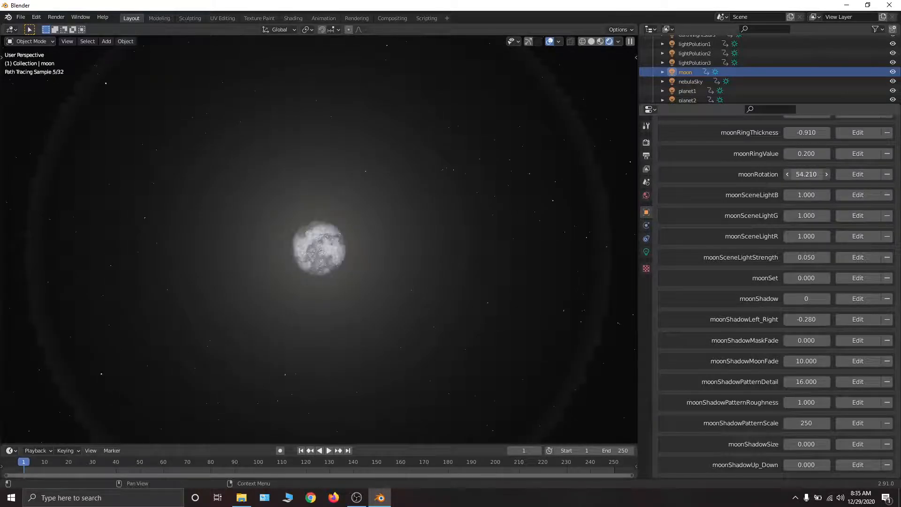
key(Escape)
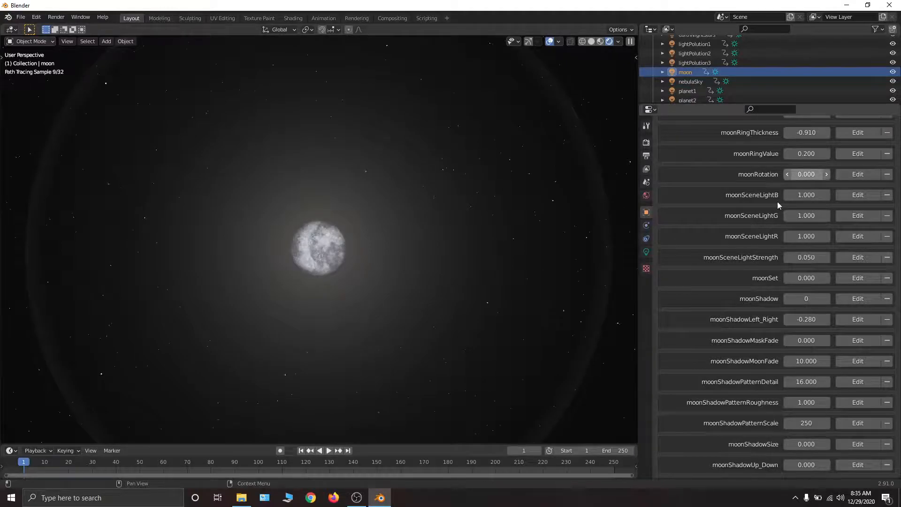
- Enable the moon's shadow by setting moonShadow to 1, and set moonShadowMaskFade to 0.730
scroll(739, 271, down, 1)
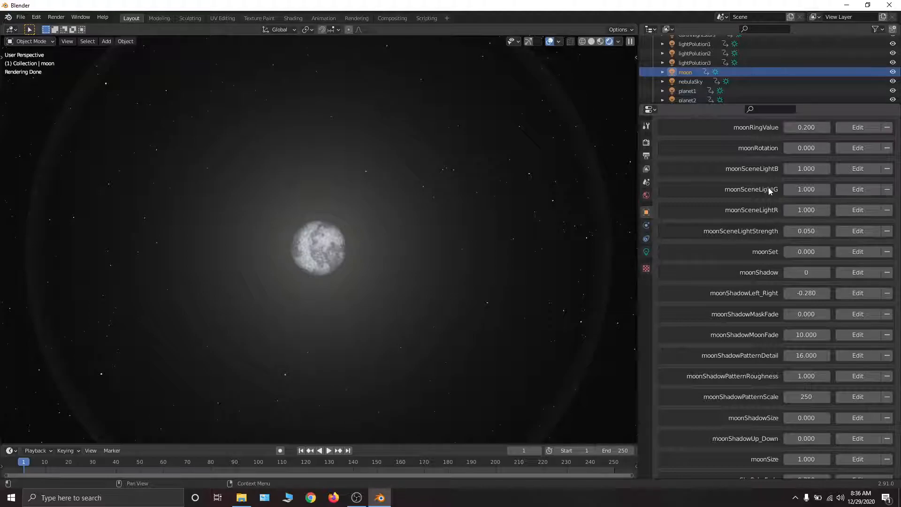
scroll(770, 199, down, 5)
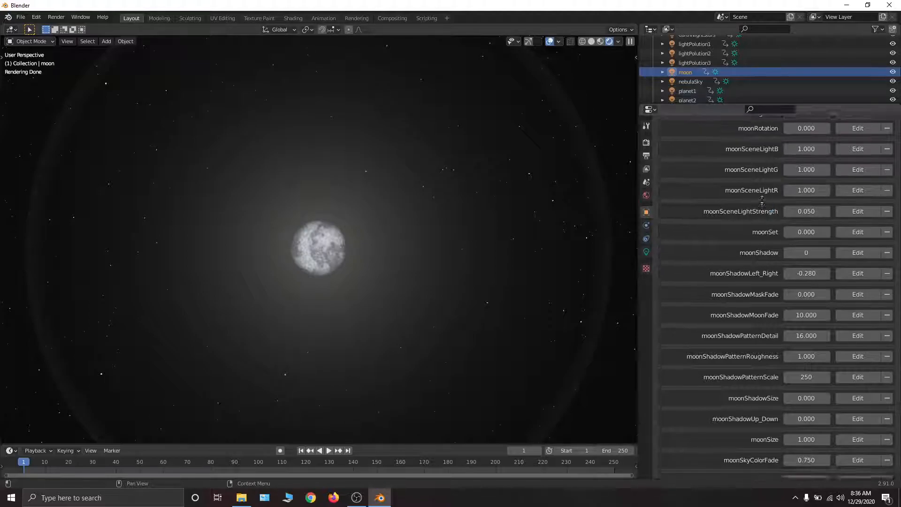
mouse_move(806, 167)
mouse_down()
mouse_move(845, 167)
mouse_move(807, 167)
mouse_up()
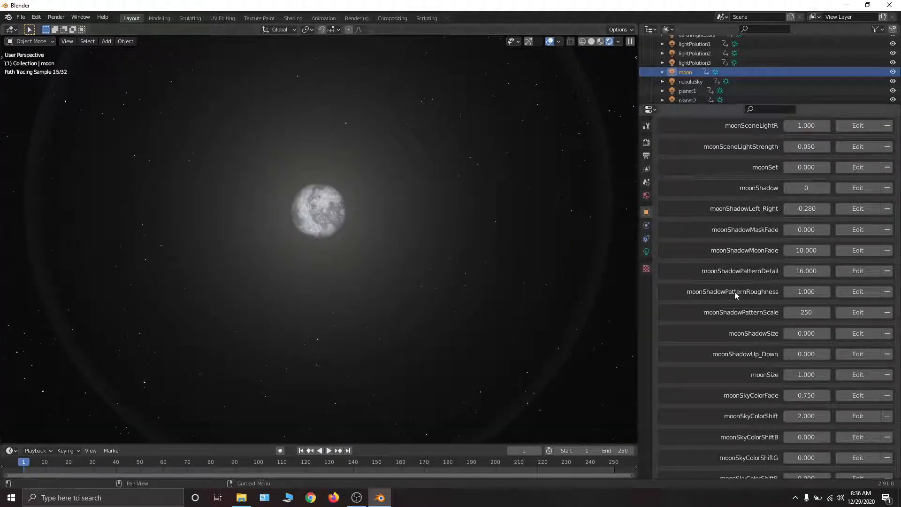
scroll(728, 281, down, 3)
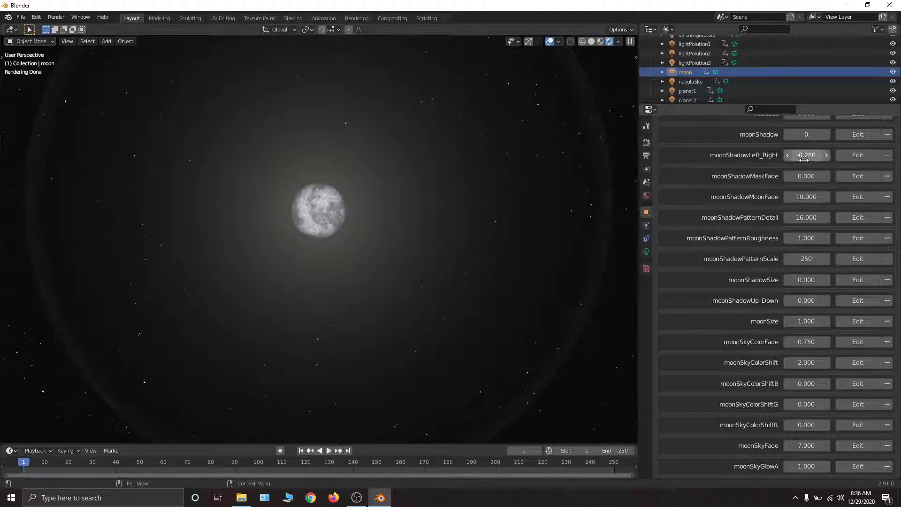
click(826, 135)
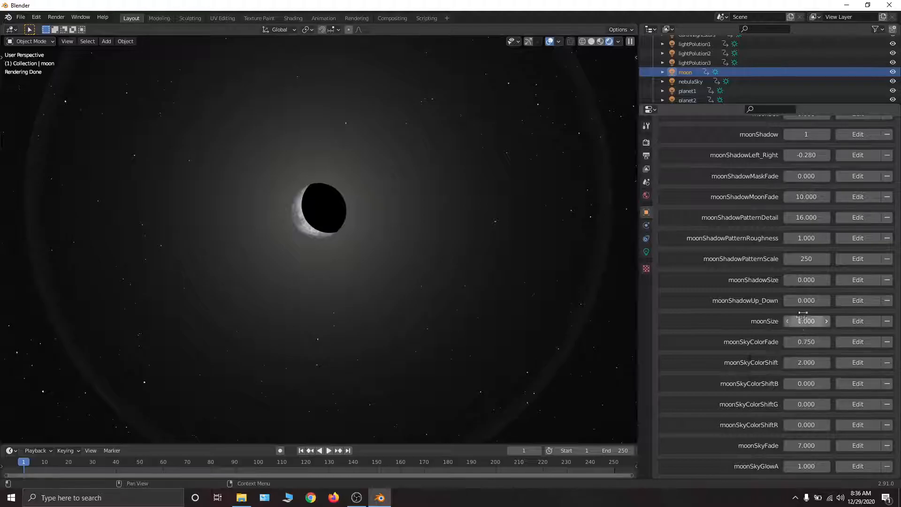
scroll(804, 319, up, 2)
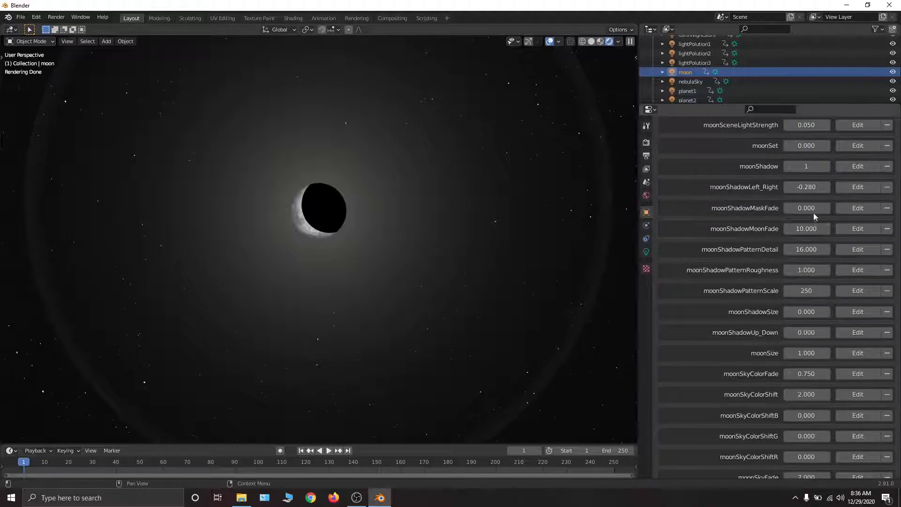
drag(806, 208, 794, 208)
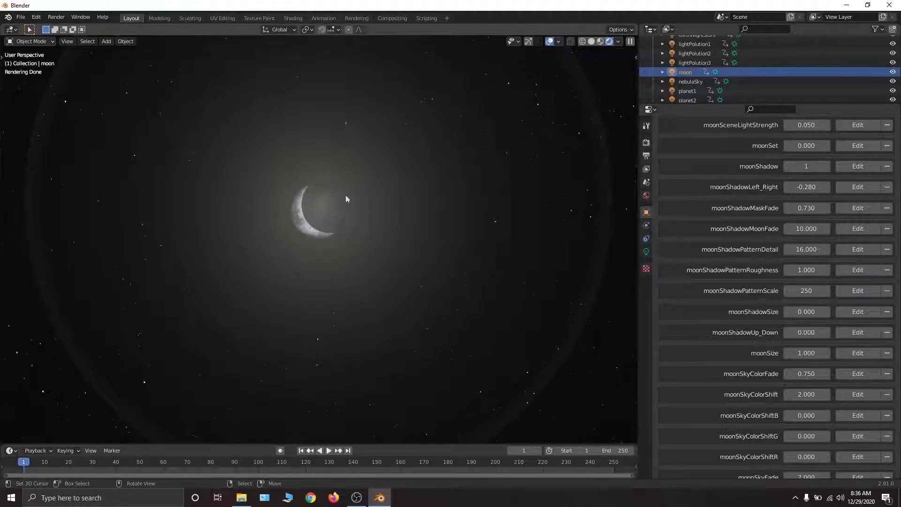
- Try shifting the shadow with moonShadowLeft_Right at -0.600 and undo the change
drag(812, 188, 799, 188)
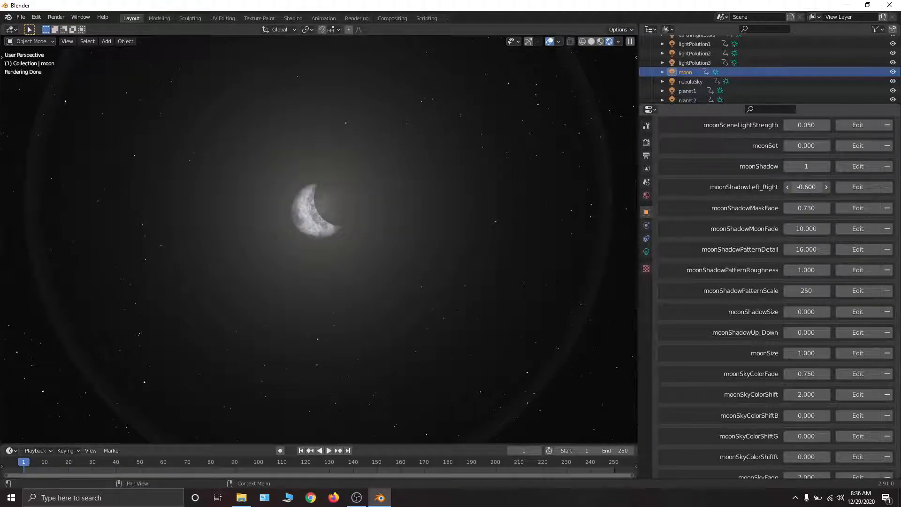
key(ctrl+z)
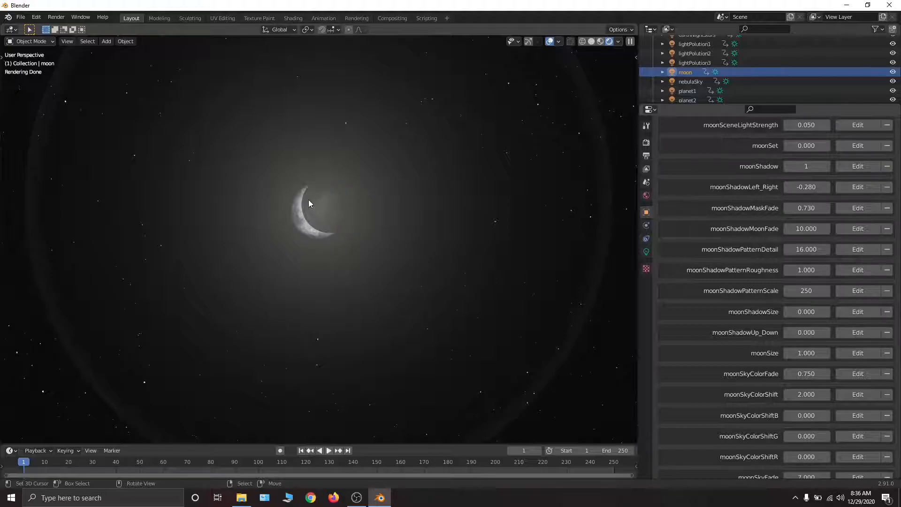
- Set the viewport focal length to 250 mm and center the view on the crescent moon
key(n)
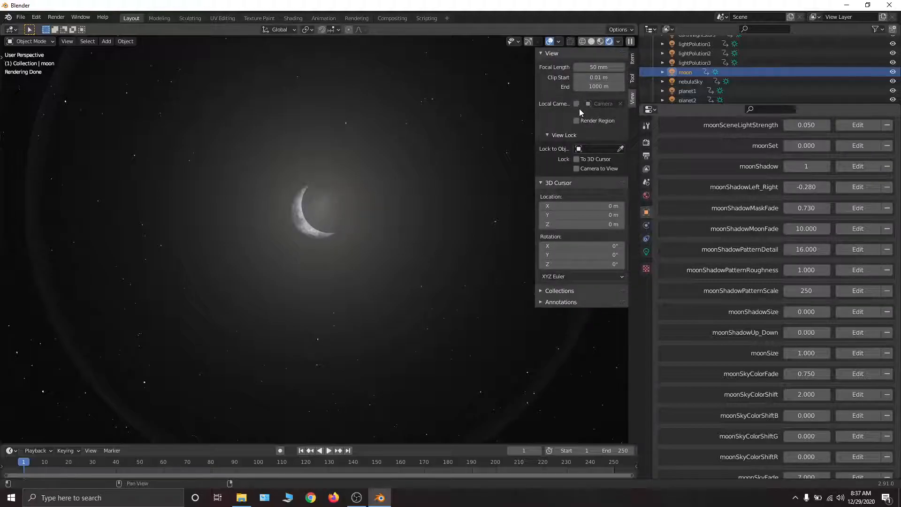
click(598, 66)
text(250)
key(Return)
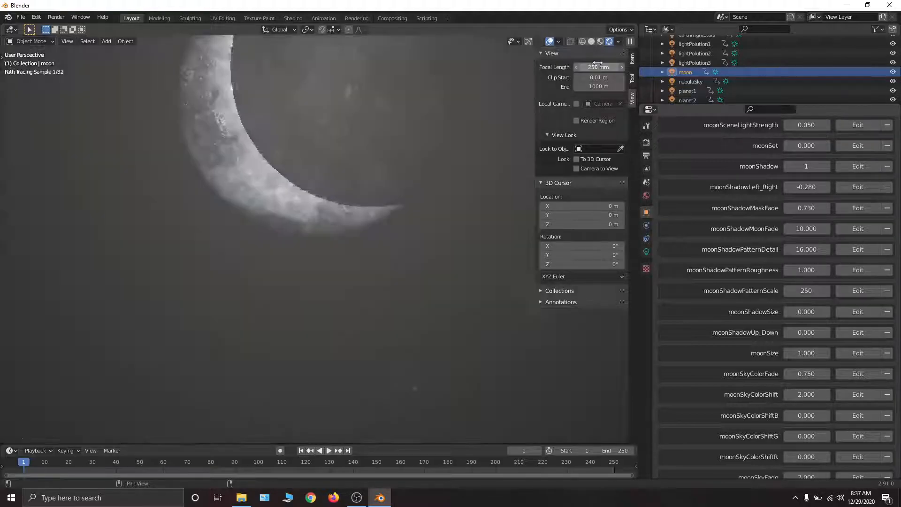
middle_drag(199, 204, 204, 206)
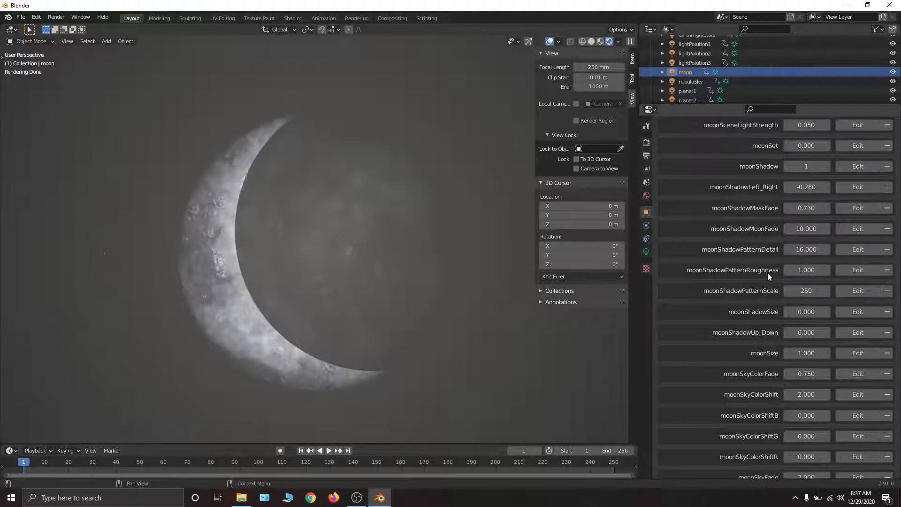
- Set moonShadowPatternRoughness to 0.5
click(805, 270)
text(0.5)
key(Return)
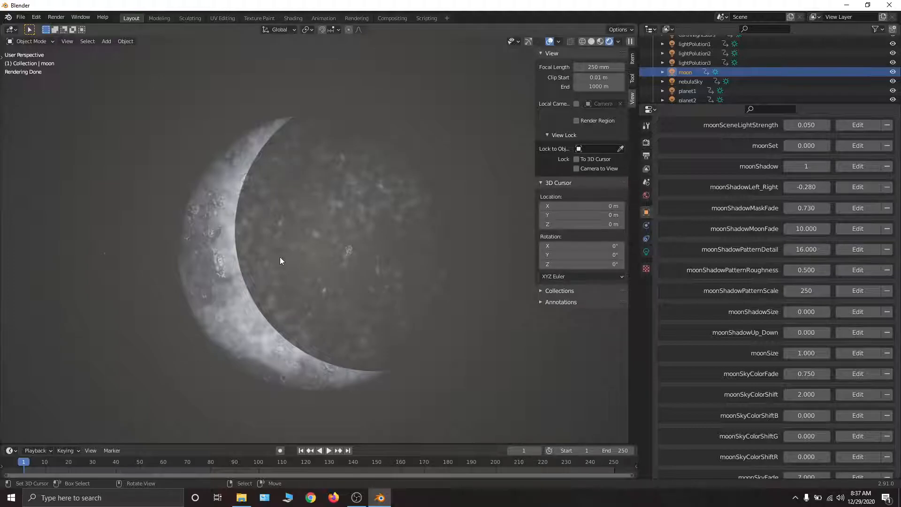
- Compare moonShadowPatternScale at 500 and 100, and return it to 500
click(803, 292)
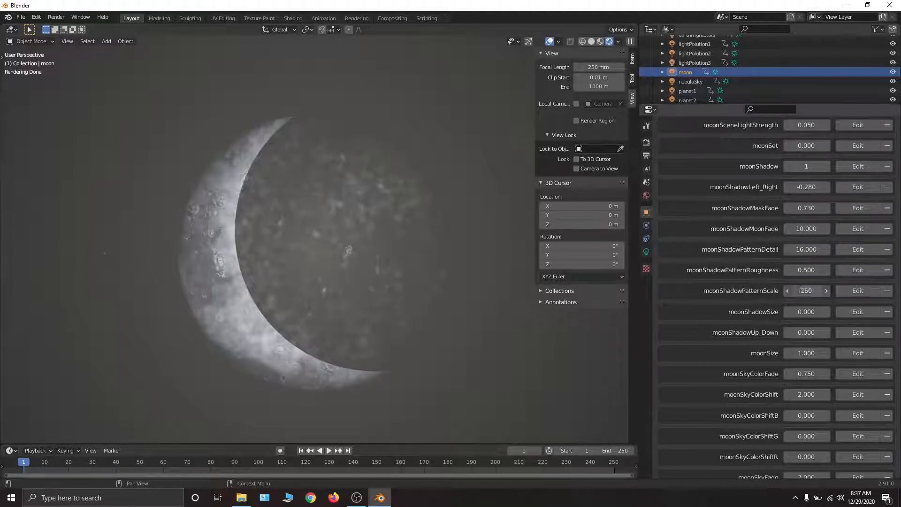
text(500)
key(Return)
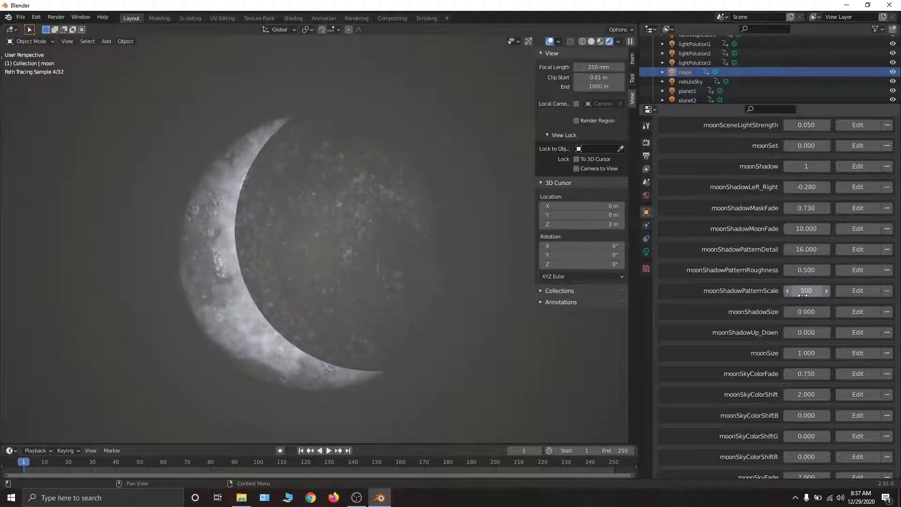
click(802, 292)
text(100)
key(Return)
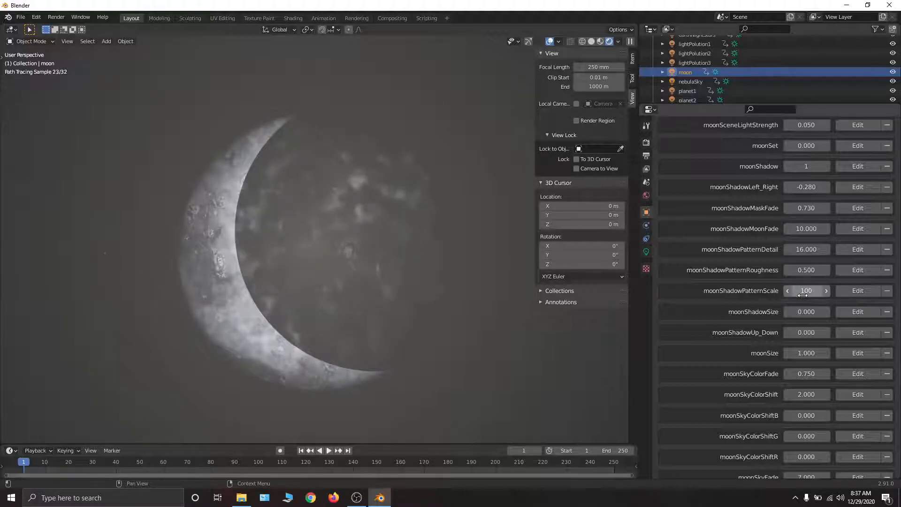
click(803, 292)
text(500)
key(Return)
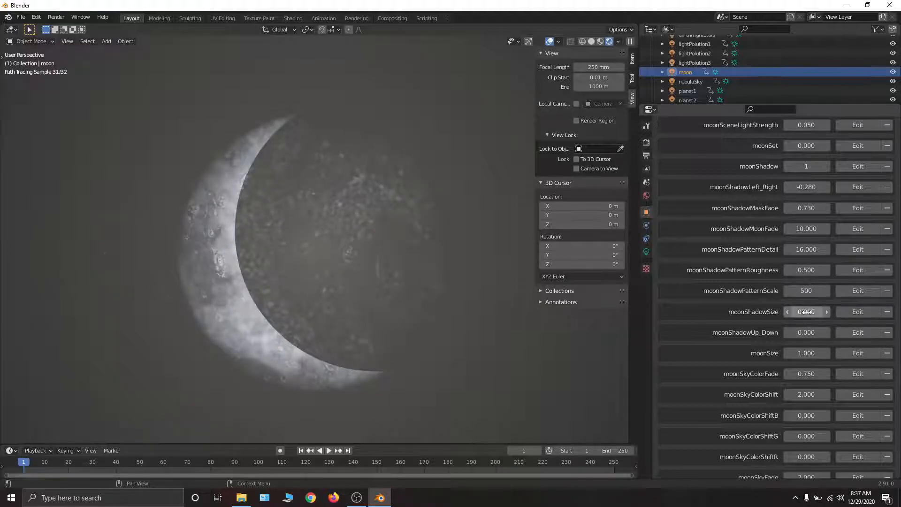
- Raise the maximum limit of the moonShadowPatternScale property to 1000
click(855, 289)
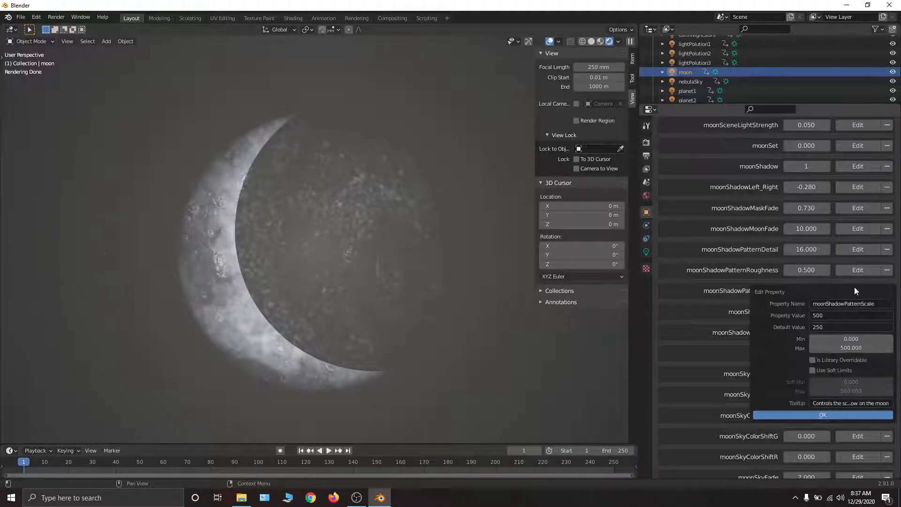
click(848, 348)
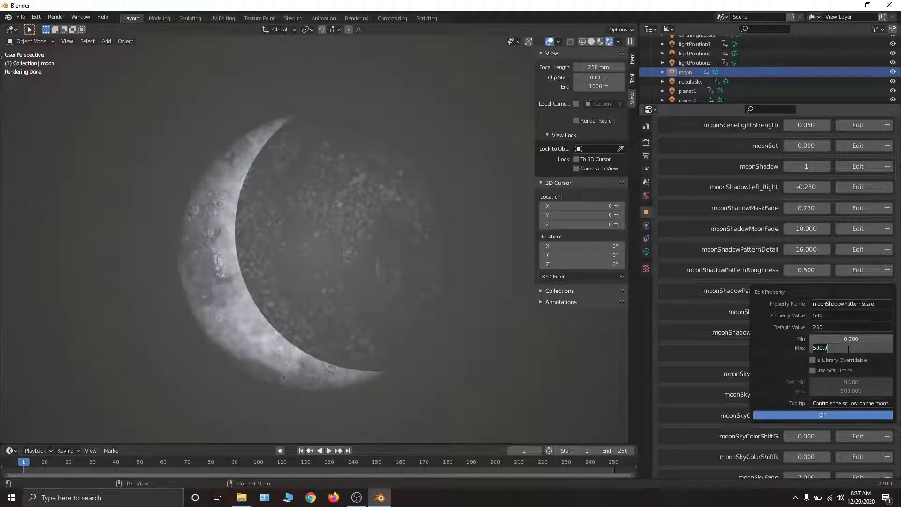
text(1000)
key(Return)
click(844, 414)
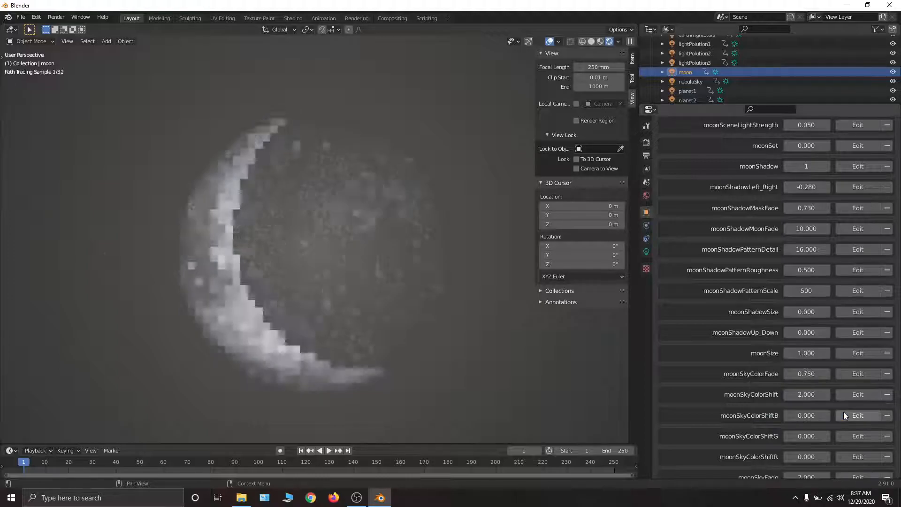
- Set moonShadowPatternScale to 1000
click(800, 289)
text(100)
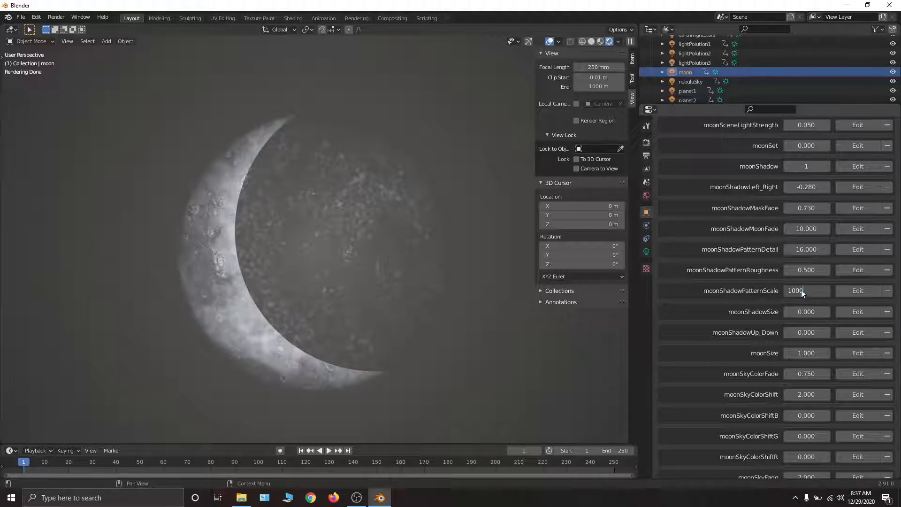
text(0)
key(Return)
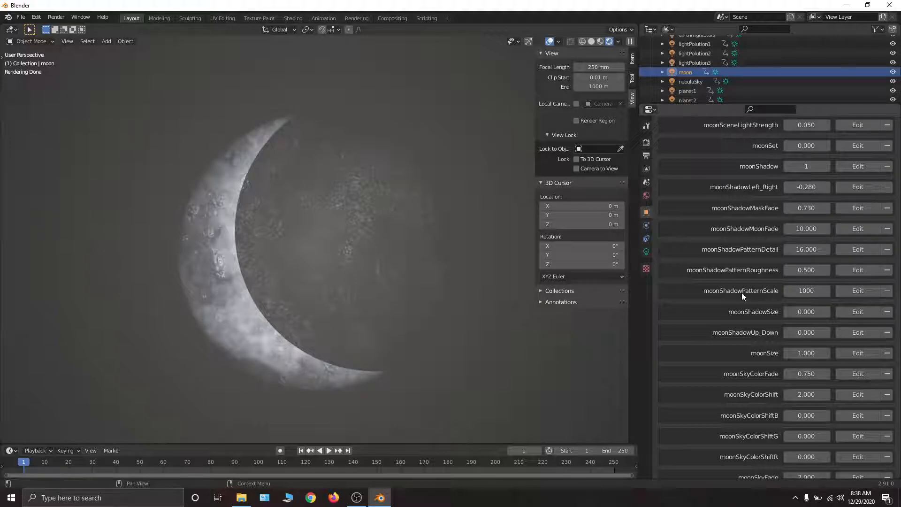
- Try adjusting moonShadowSize, restore it to 0.000, and turn moonShadow off
mouse_move(807, 317)
mouse_down()
mouse_move(757, 317)
mouse_move(833, 311)
mouse_move(813, 311)
mouse_up()
click(787, 166)
- Try enlarging the moon with moonSize at 4.280, and restore it to 1.000
scroll(797, 230, down, 6)
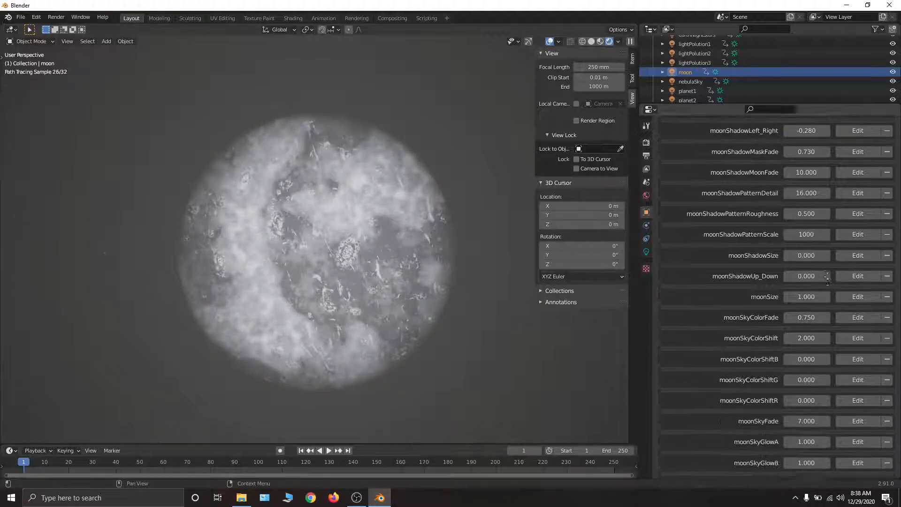
drag(798, 231, 834, 231)
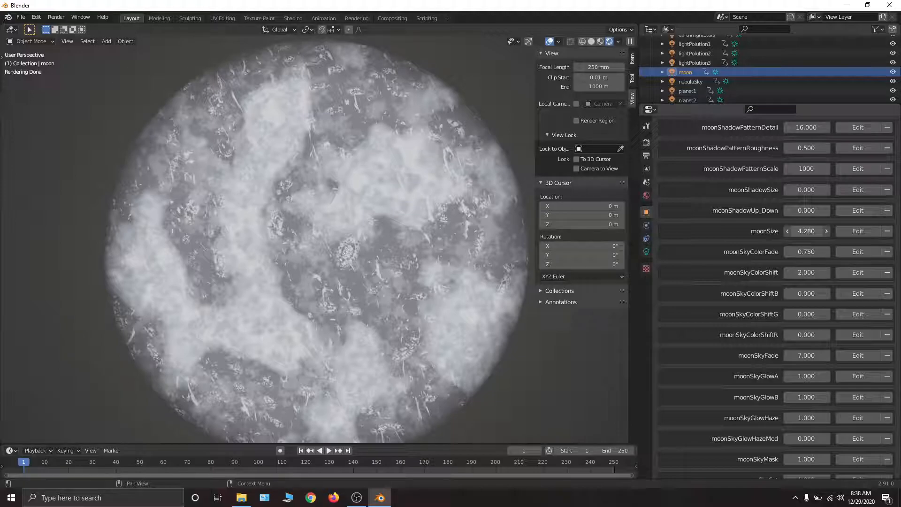
drag(834, 231, 803, 230)
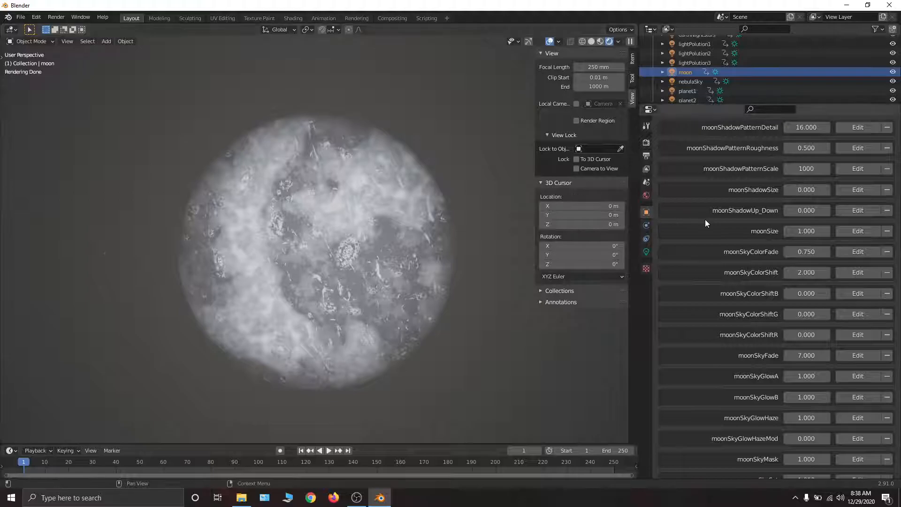
scroll(770, 295, down, 5)
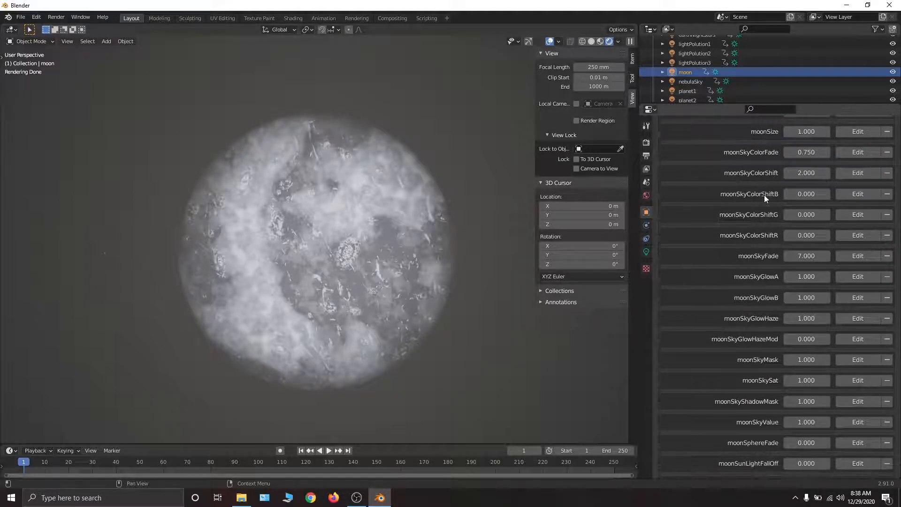
- Try adjusting moonSkyColorFade, undo the change, and set the viewport's focal length to 50 mm
mouse_move(809, 147)
mouse_down()
mouse_move(769, 148)
mouse_move(831, 151)
mouse_up()
key(ctrl+z)
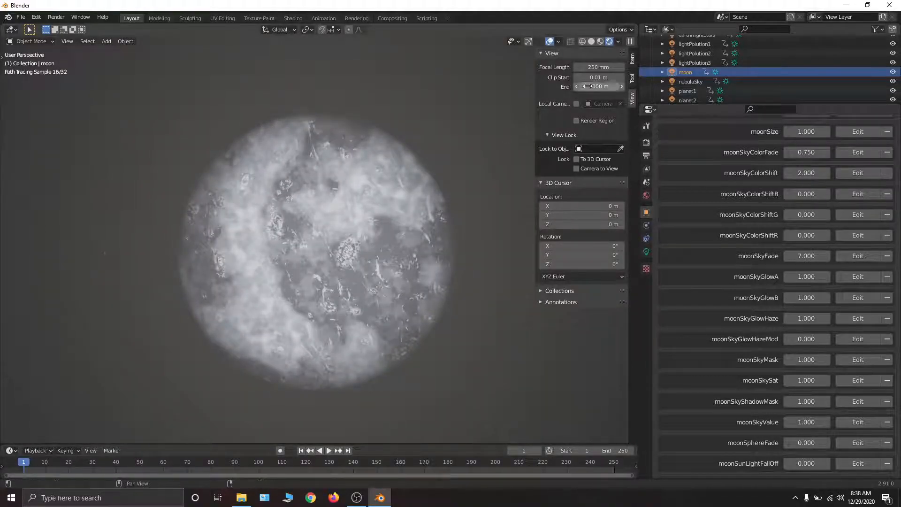
click(592, 66)
text(50)
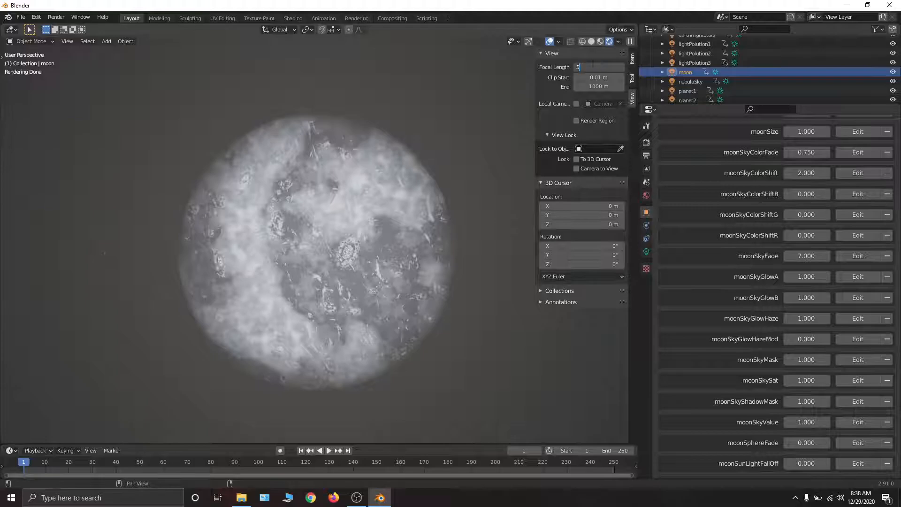
key(Return)
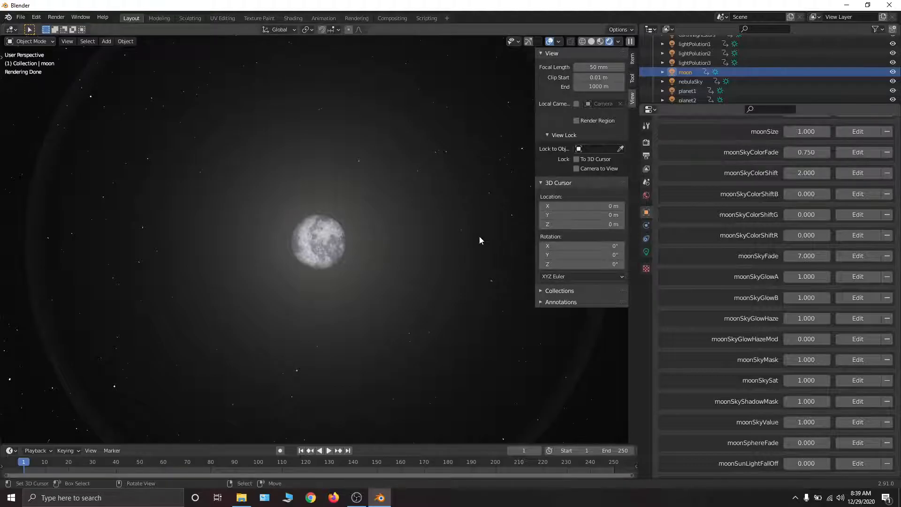
- Try adjusting moonSkyColorFade and moonSkyColorShift, restoring them to 0.750 and 2.000
drag(812, 151, 767, 152)
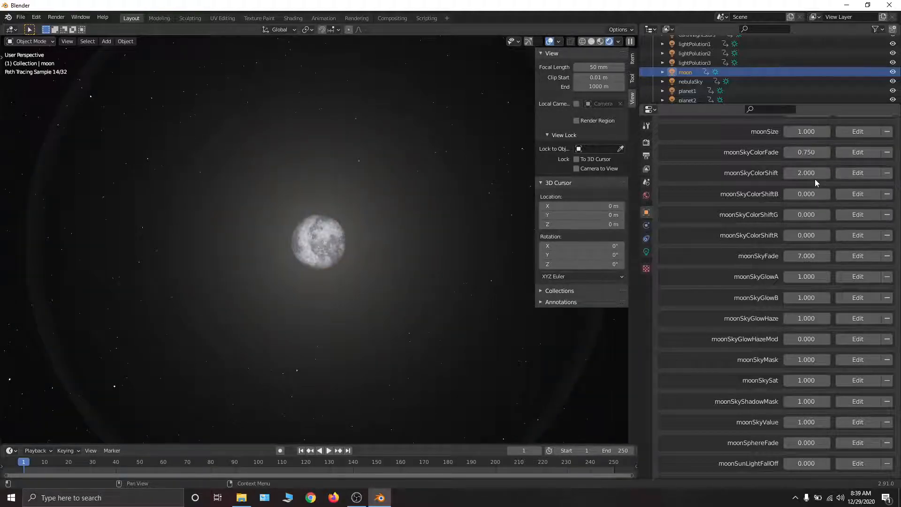
key(ctrl+z)
mouse_move(809, 173)
mouse_down()
mouse_move(819, 172)
mouse_move(808, 173)
mouse_up()
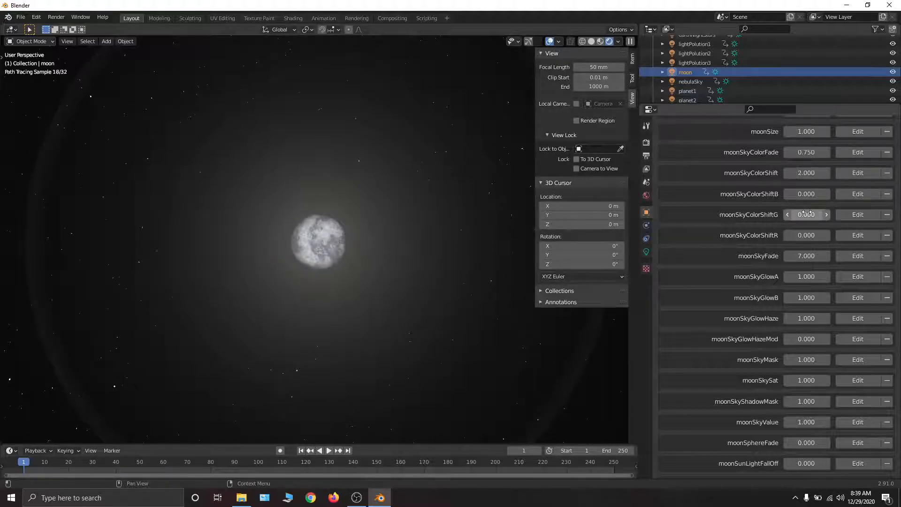
- Lower moonSkyColorFade to 0.220, try moonSkyColorShiftB at 1.000, and return moonSkyColorShiftB to 0.000
drag(808, 153, 783, 153)
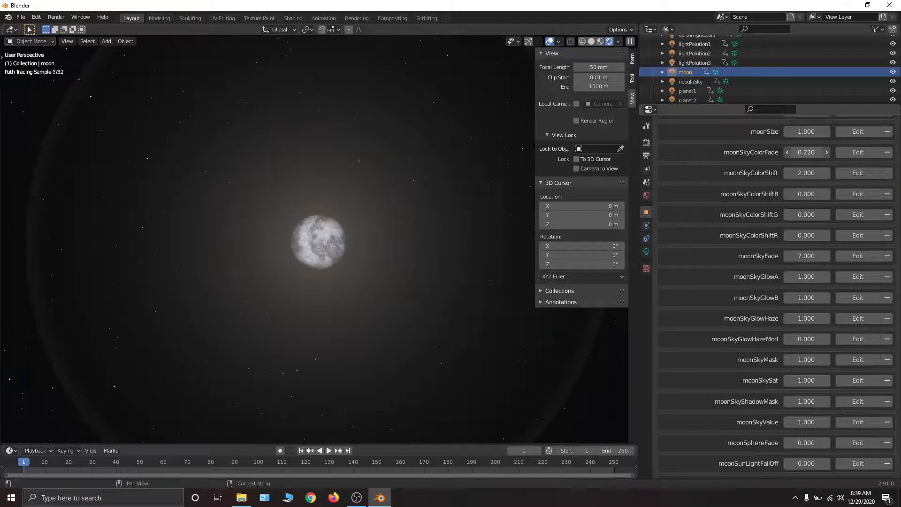
drag(807, 194, 840, 194)
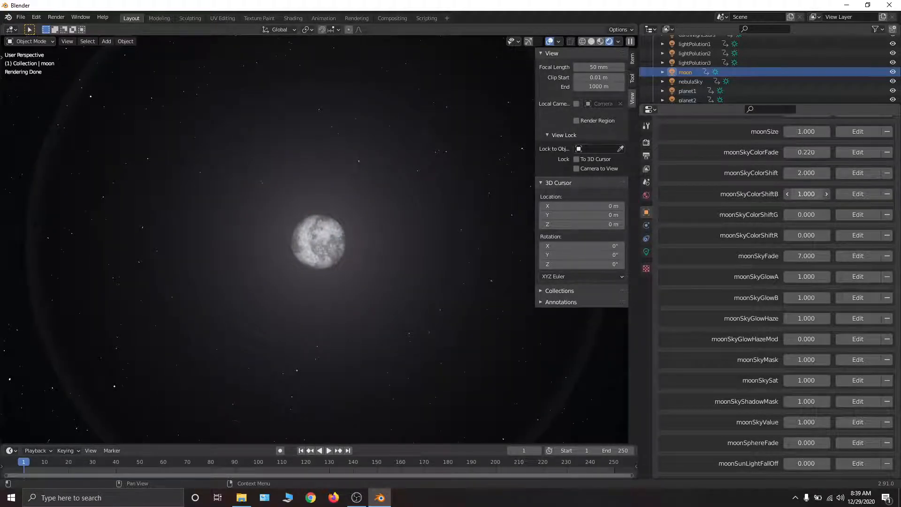
mouse_move(806, 194)
mouse_down()
mouse_move(809, 215)
mouse_move(826, 214)
mouse_move(806, 214)
mouse_up()
- Try moonSkyColorFade at 0.000 and restore it to 0.750
mouse_move(806, 152)
mouse_down()
mouse_move(827, 152)
mouse_move(805, 152)
mouse_up()
mouse_move(802, 152)
mouse_down()
mouse_move(827, 152)
mouse_move(802, 152)
mouse_up()
click(802, 155)
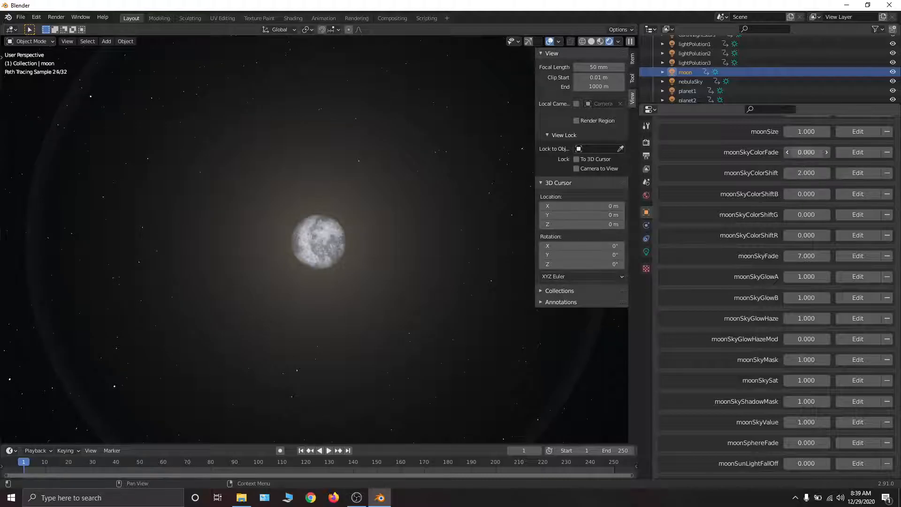
text(.75)
key(Return)
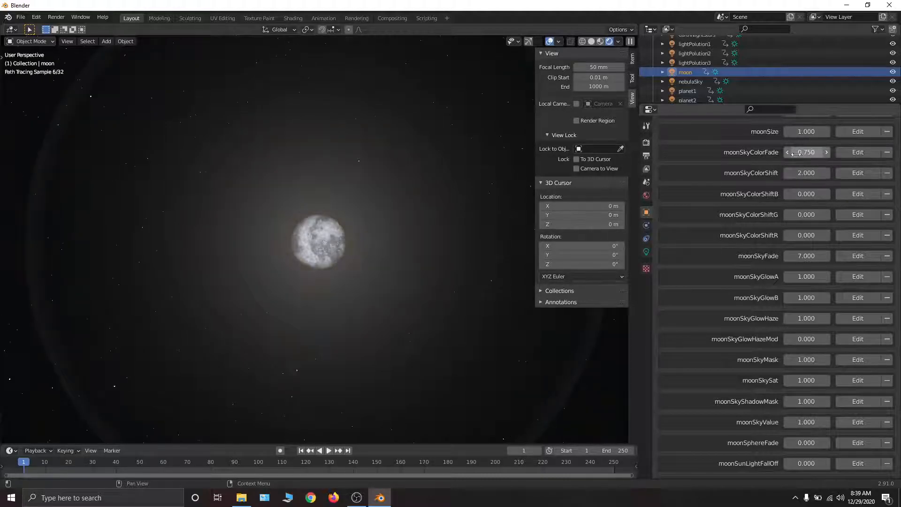
- Try adjusting moonSkyColorShift and moonSkyFade, restoring them to 2.000 and 7.000
drag(801, 174, 770, 173)
key(Escape)
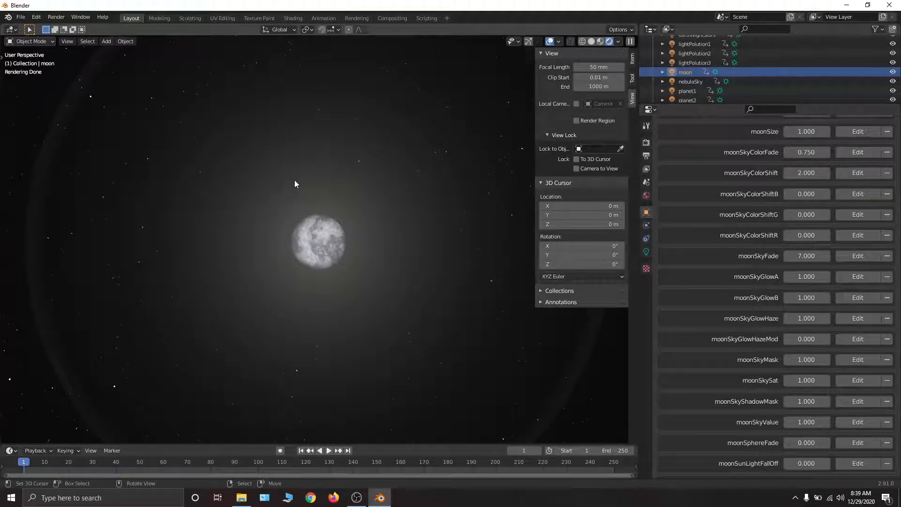
scroll(759, 168, down, 6)
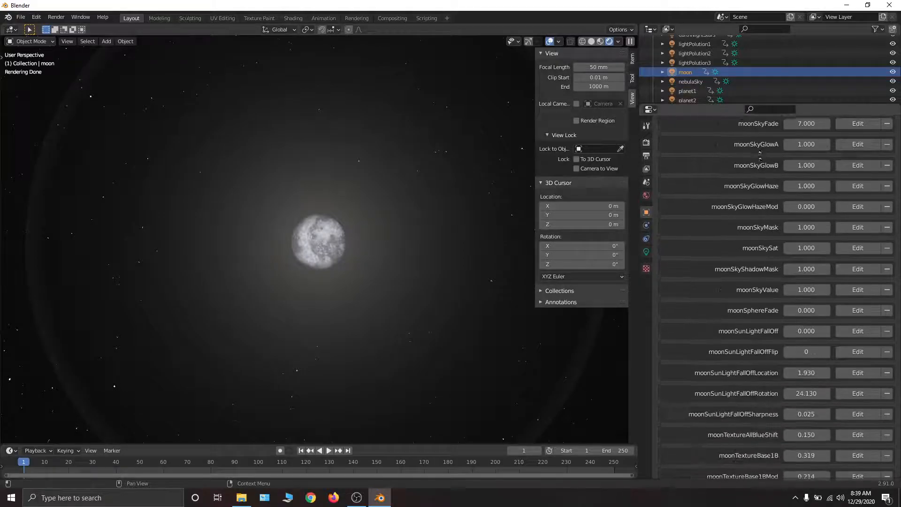
middle_drag(760, 168, 760, 162)
mouse_move(805, 130)
mouse_down()
mouse_move(786, 130)
mouse_move(805, 130)
mouse_up()
drag(806, 129, 833, 132)
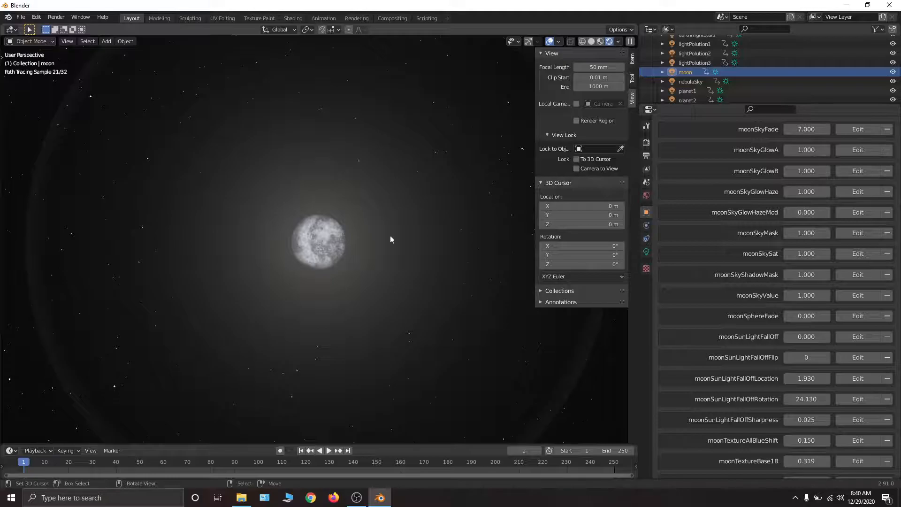
- Try adjusting moonSkyGlowA, moonSkyGlowHaze and moonSkyGlowHazeMod, restoring each to its original value
mouse_move(807, 149)
mouse_down()
mouse_move(772, 150)
mouse_move(804, 150)
mouse_up()
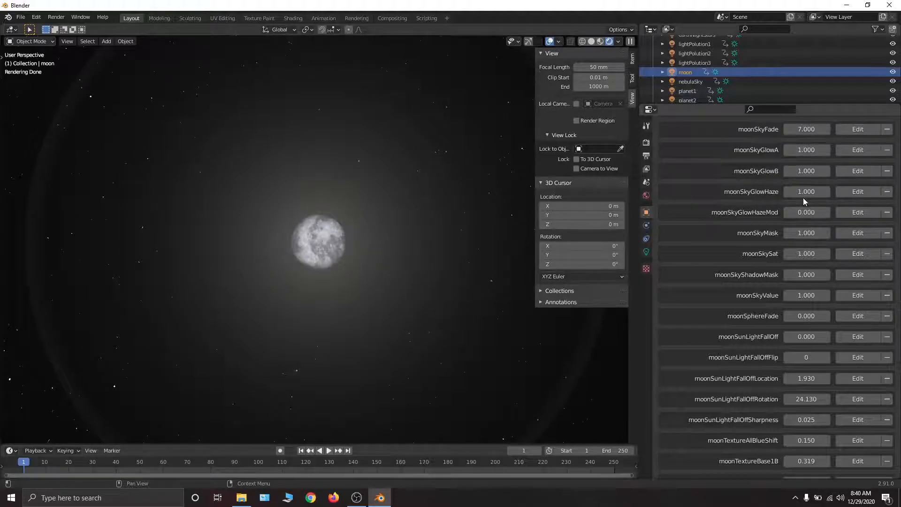
mouse_move(803, 192)
mouse_down()
mouse_move(769, 192)
mouse_move(826, 192)
mouse_up()
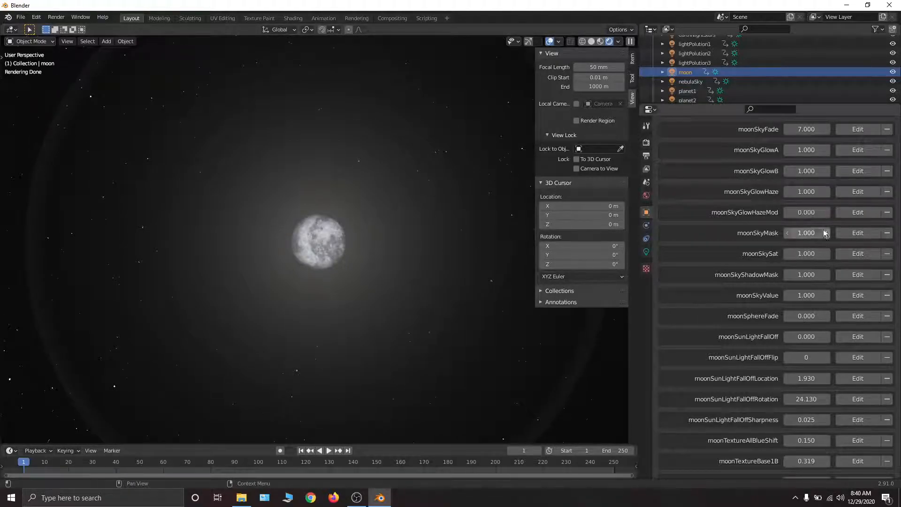
mouse_move(805, 212)
mouse_down()
mouse_move(826, 212)
mouse_move(808, 214)
mouse_up()
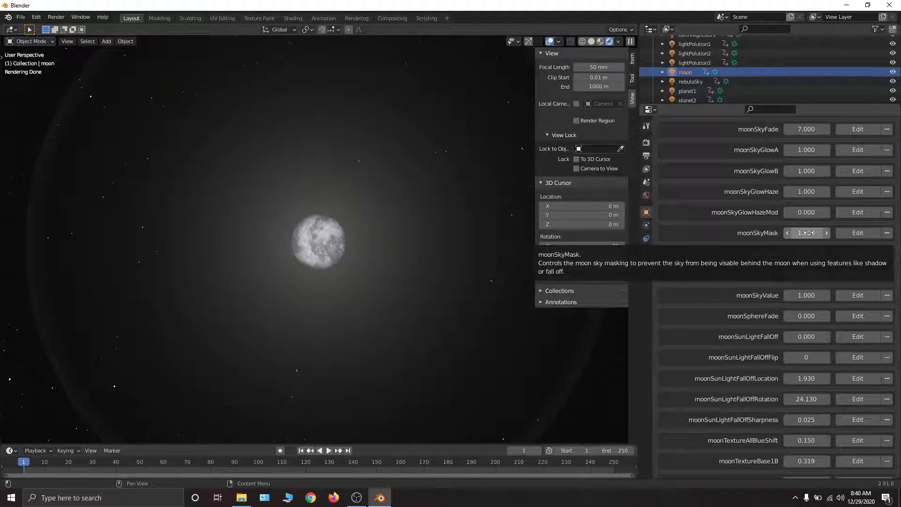
- Try lowering moonSkyShadowMask and undo the change
middle_drag(785, 178, 784, 181)
scroll(784, 179, up, 10)
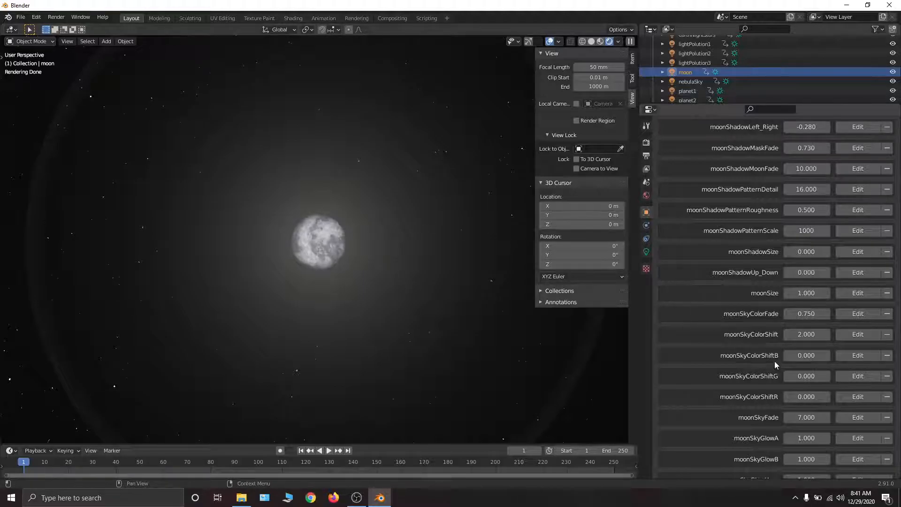
scroll(807, 228, down, 8)
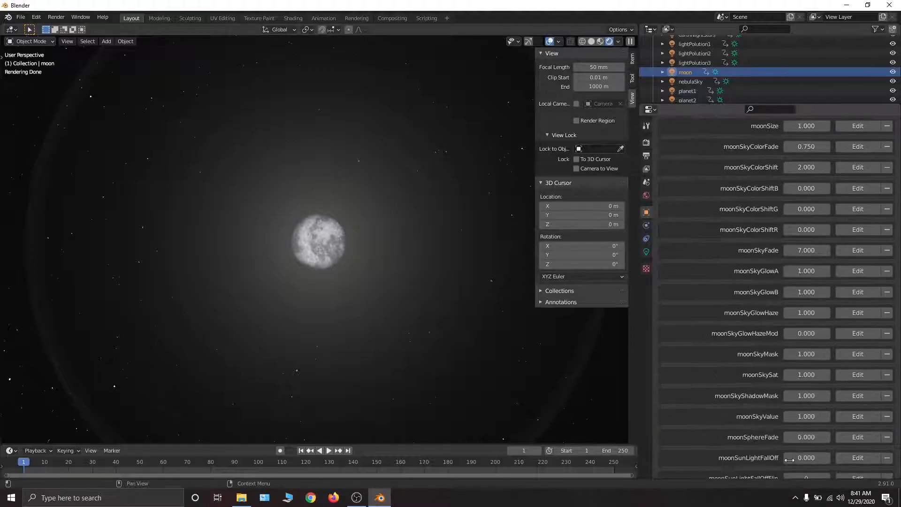
scroll(789, 459, down, 6)
scroll(782, 319, down, 1)
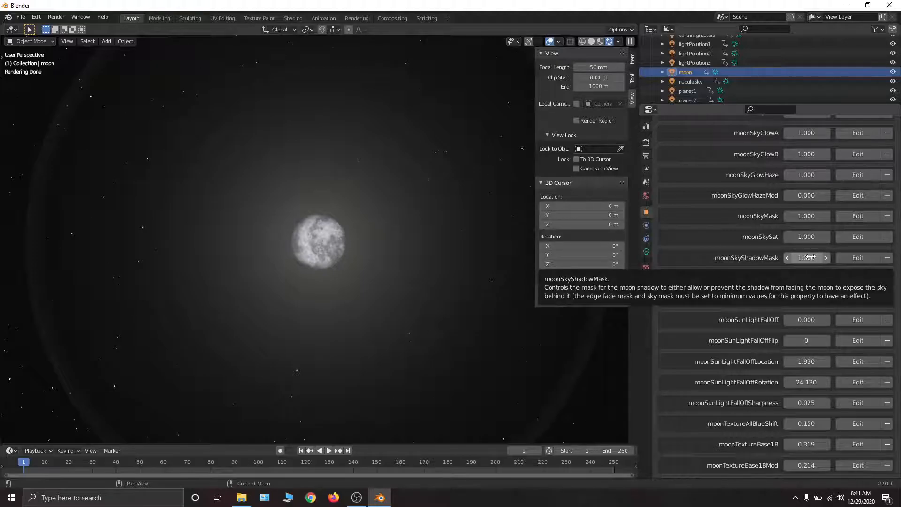
drag(811, 256, 793, 257)
key(ctrl+z)
- Try fading out the moon with moonSphereFade at 10.000, and restore it to 0.000
scroll(838, 312, down, 4)
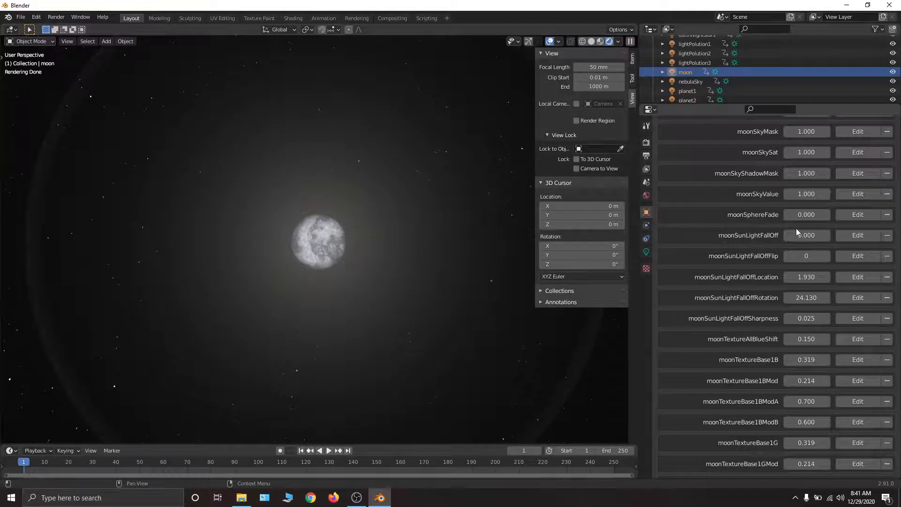
drag(801, 194, 846, 212)
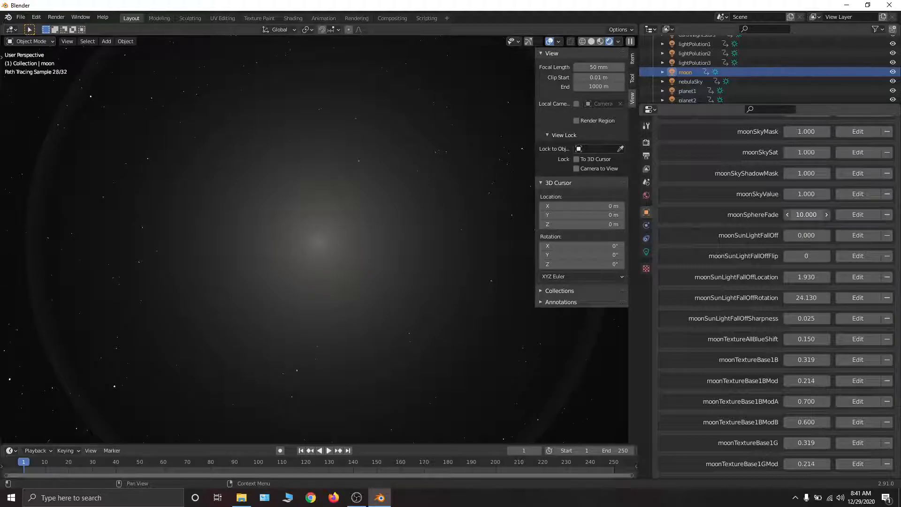
key(Escape)
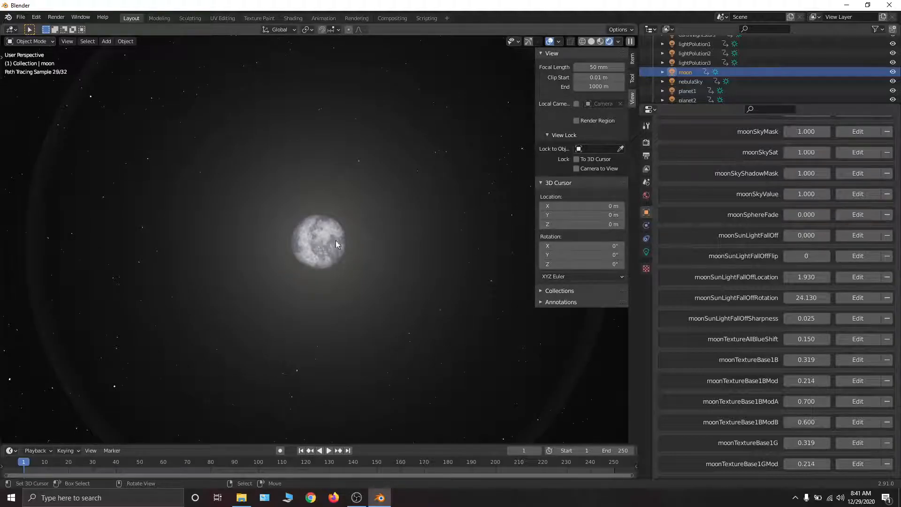
- Set moonSunLightFallOff to 1.000 and try out moonSunLightFallOffFlip
scroll(772, 275, down, 5)
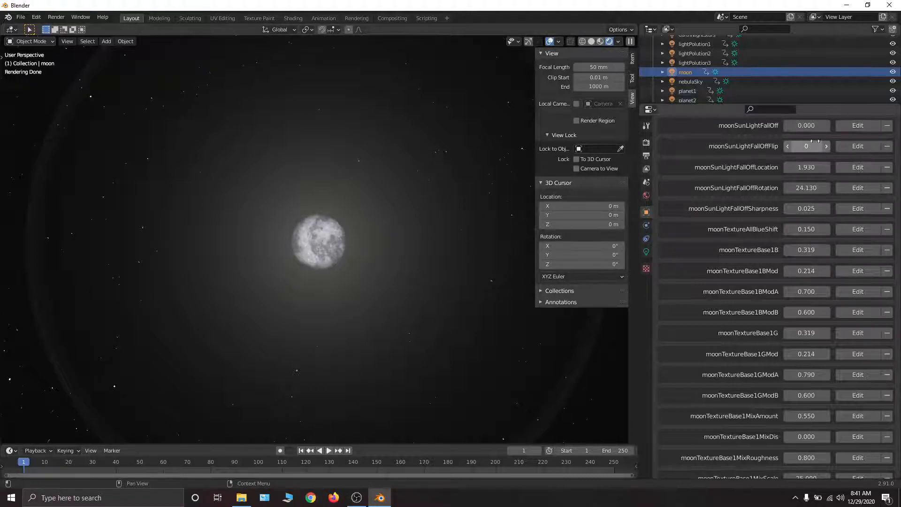
drag(805, 125, 840, 125)
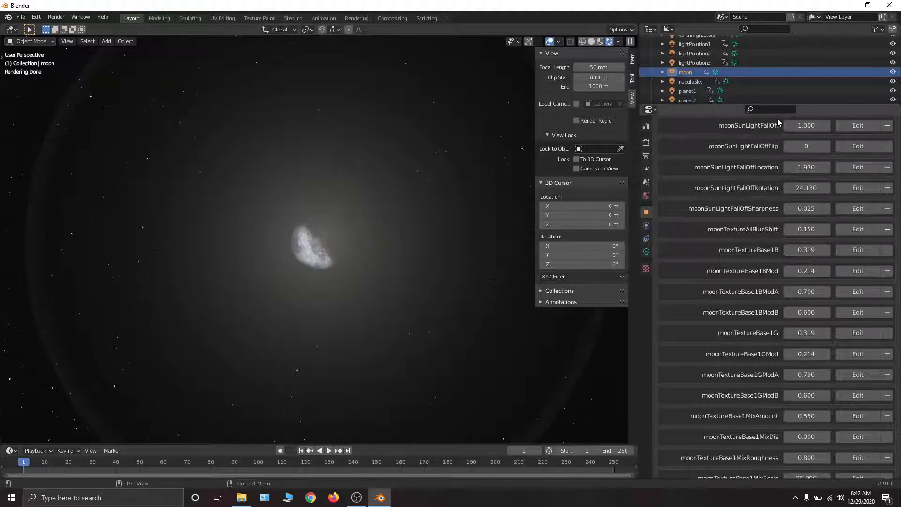
click(826, 146)
- Try moonSunLightFallOffRotation at 68.450 and adjust moonSunLightFallOffSharpness, restoring them to 24.130 and 0.025
drag(806, 146, 864, 188)
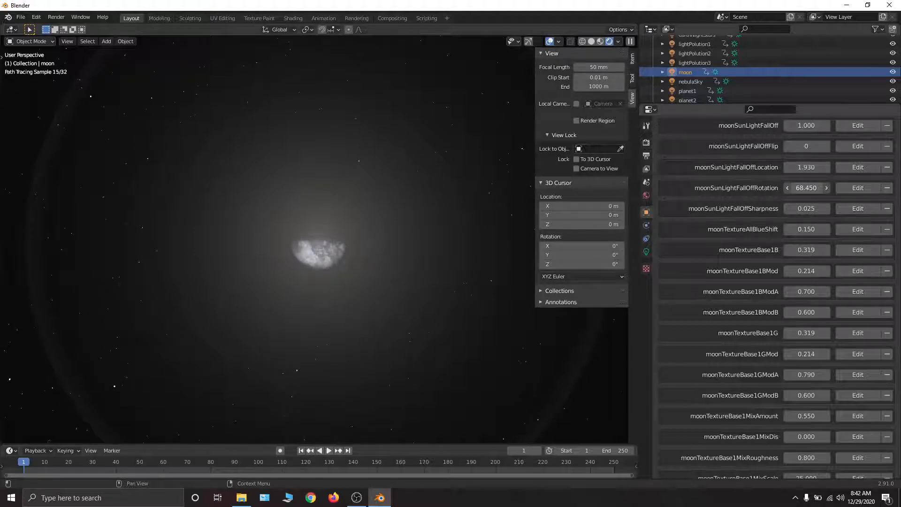
key(Escape)
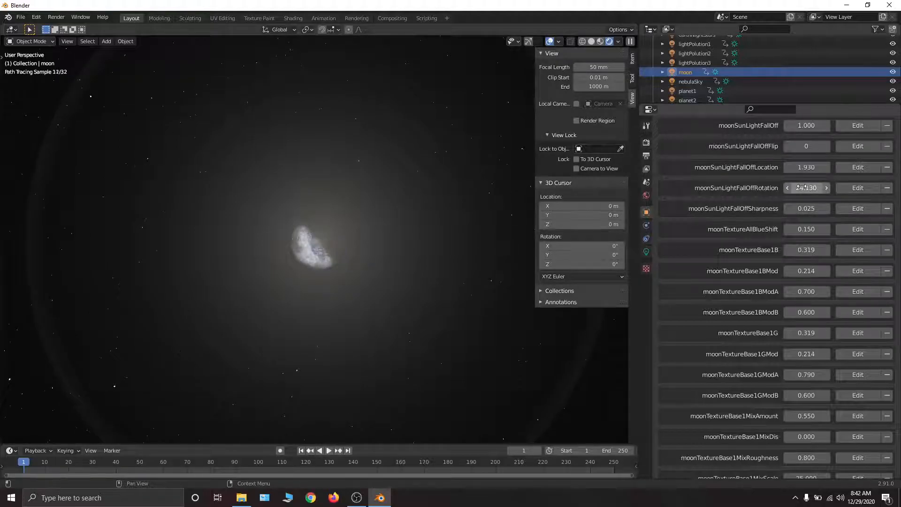
mouse_move(806, 208)
mouse_down()
mouse_move(797, 209)
mouse_move(834, 208)
mouse_move(804, 208)
mouse_move(830, 209)
mouse_move(812, 208)
mouse_up()
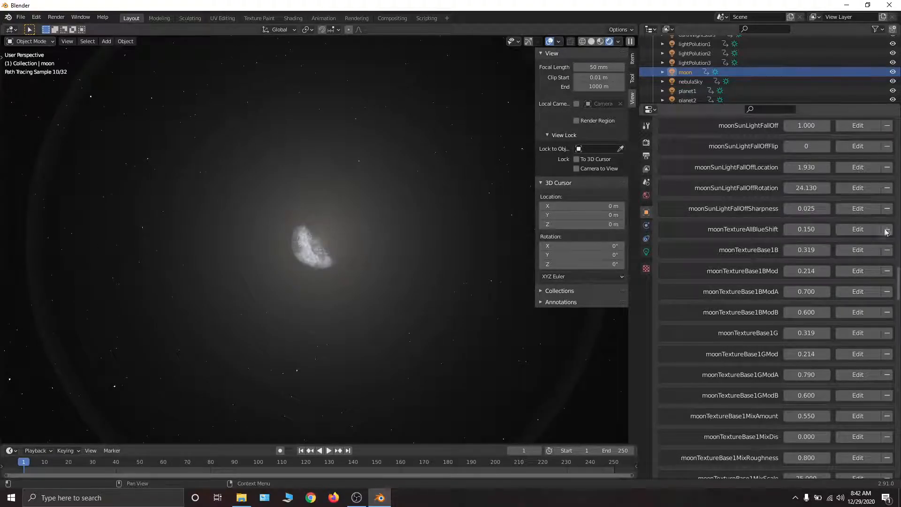
- Turn the moonSunLightFallOff effect back off to show the full moon
scroll(824, 261, up, 2)
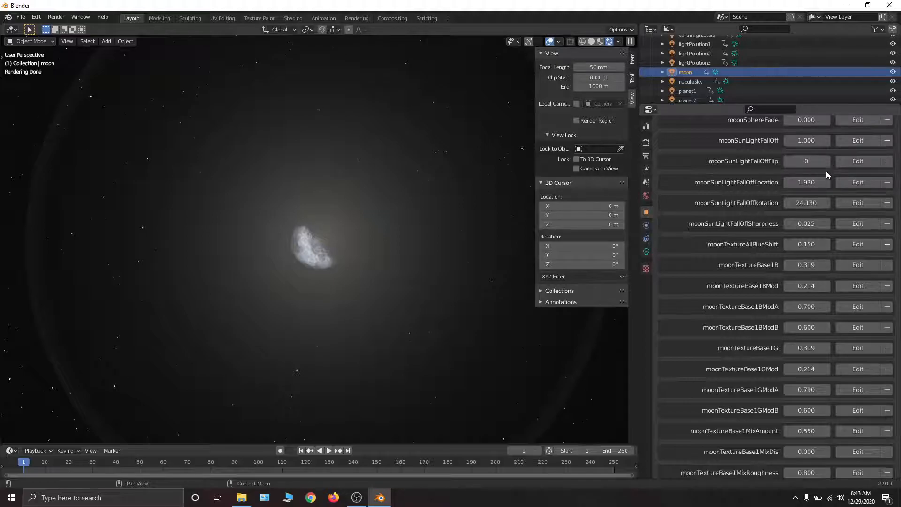
scroll(814, 136, up, 1)
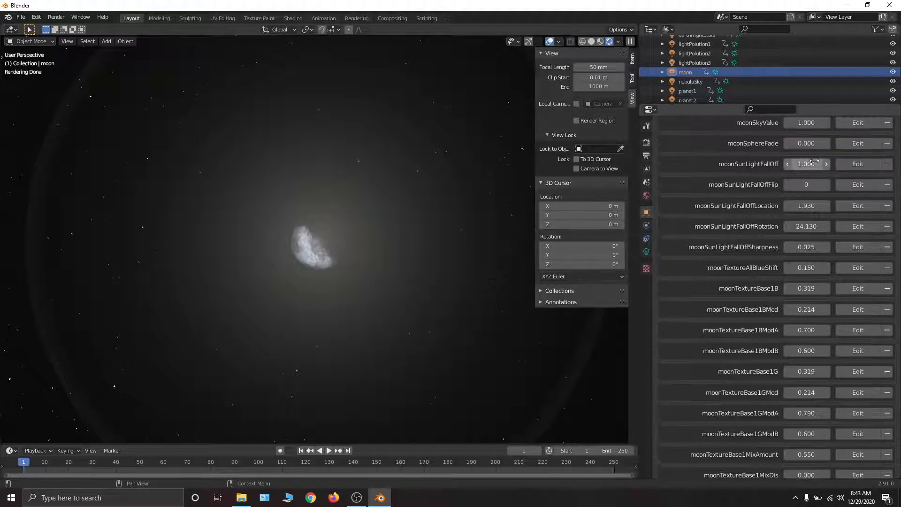
scroll(814, 161, down, 2)
drag(815, 133, 774, 133)
- Set the viewport's focal length to 250 mm and try adjusting moonTextureAllBlueShift, restoring it to 0.150
scroll(804, 258, down, 6)
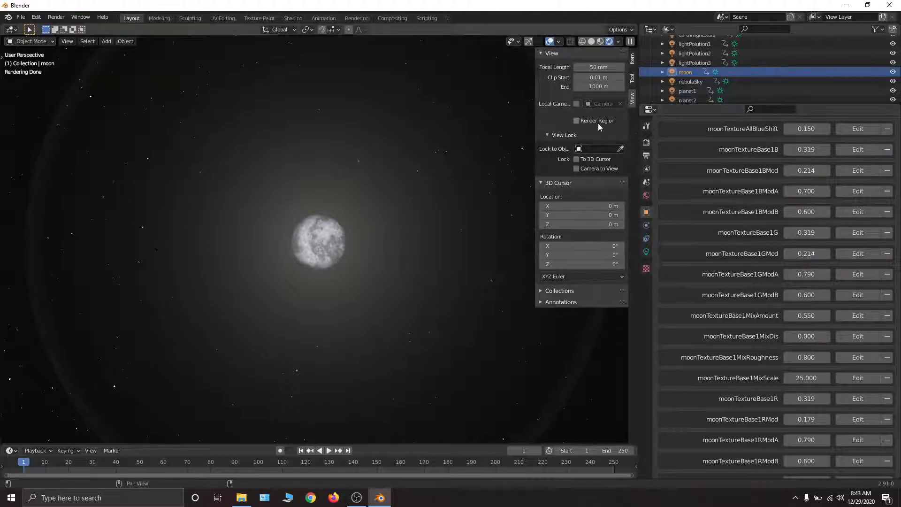
click(594, 67)
text(50)
key(Return)
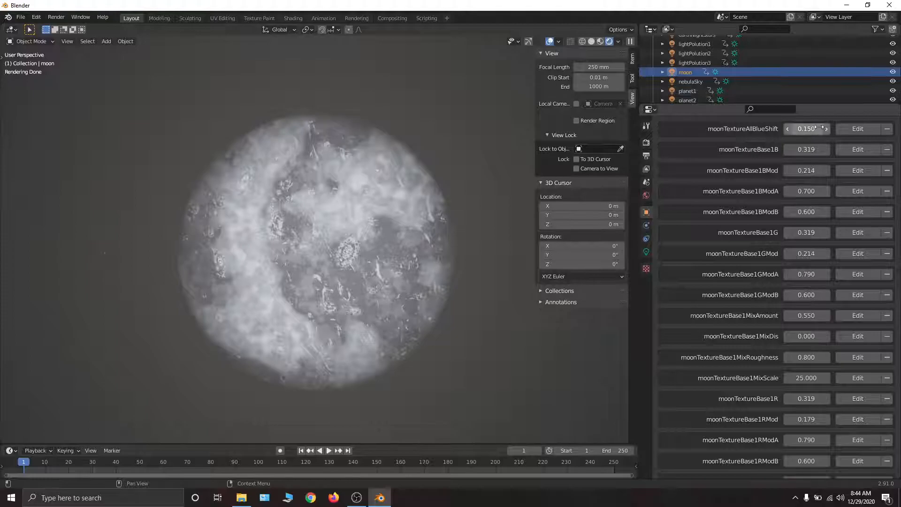
mouse_move(810, 129)
mouse_down()
mouse_move(889, 129)
mouse_move(805, 128)
mouse_up()
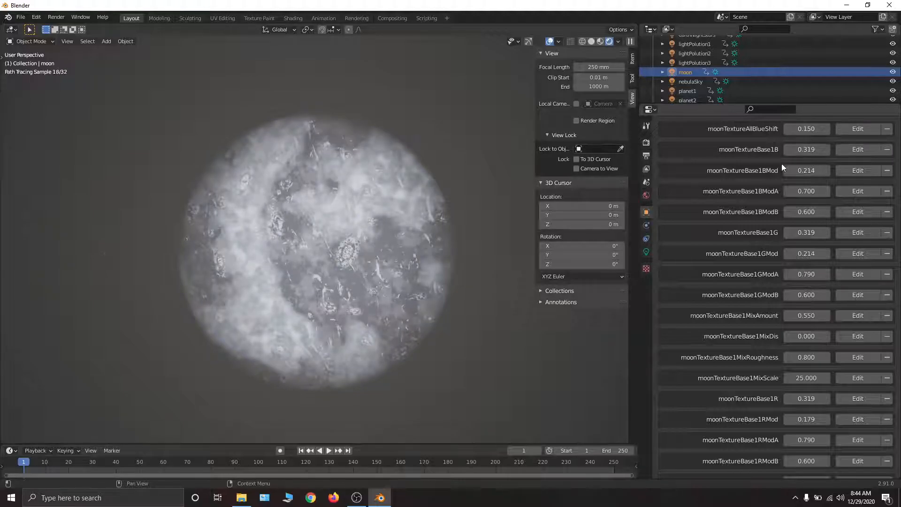
- Try moonTextureBase1B at 0.409, undo the change, and raise the property to 1.000
scroll(806, 171, down, 1)
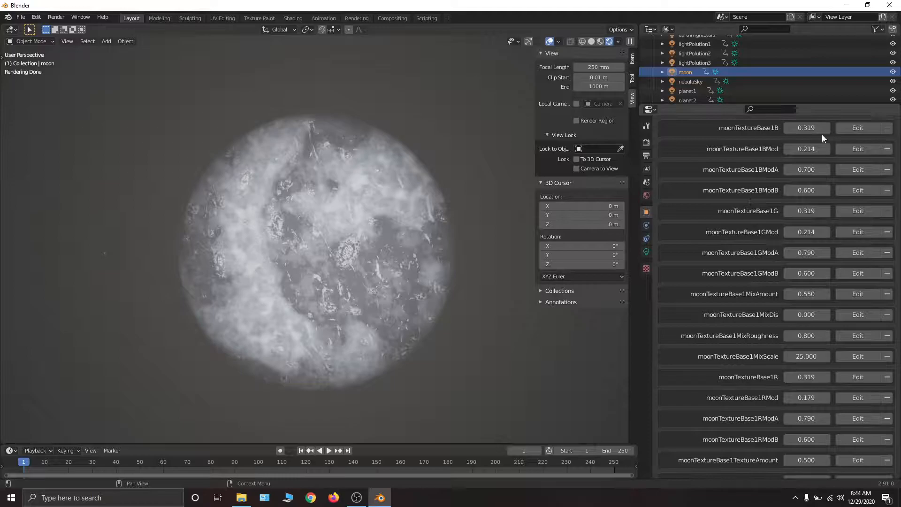
drag(806, 128, 828, 128)
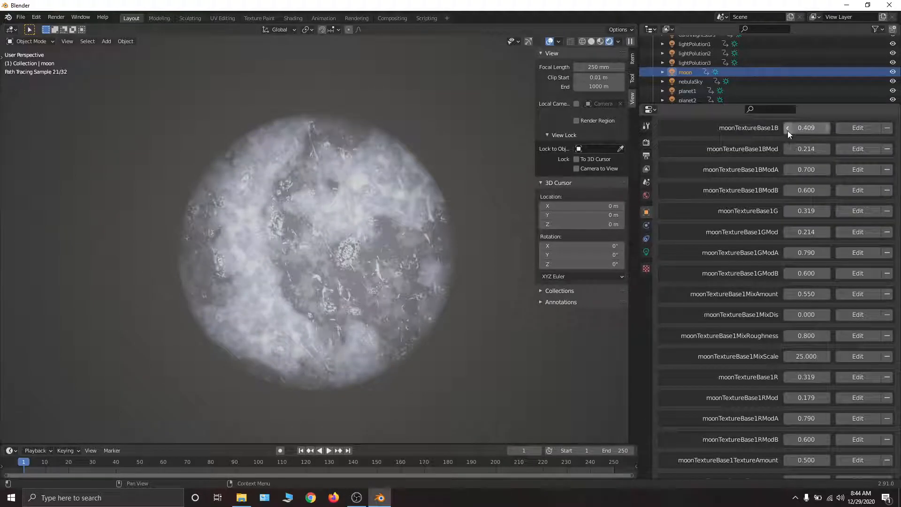
key(ctrl+z)
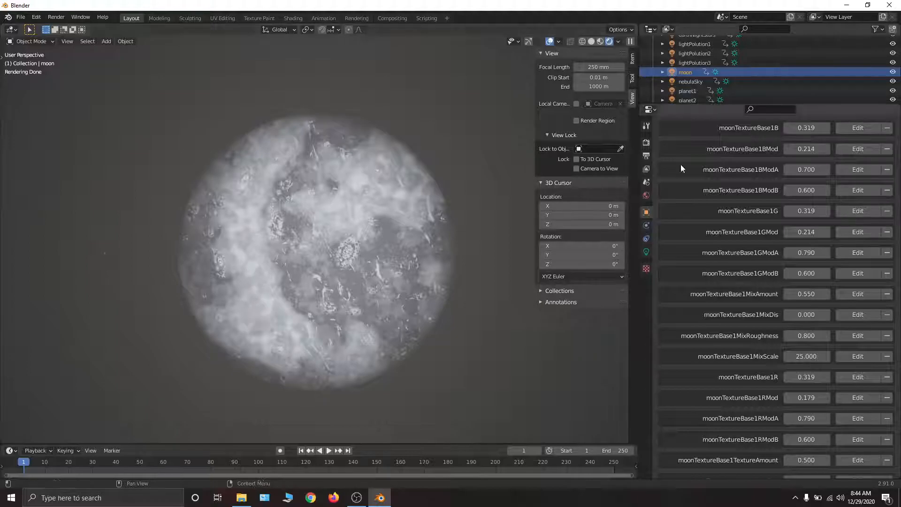
mouse_move(806, 128)
mouse_down()
mouse_move(854, 128)
mouse_move(762, 129)
mouse_move(808, 128)
mouse_up()
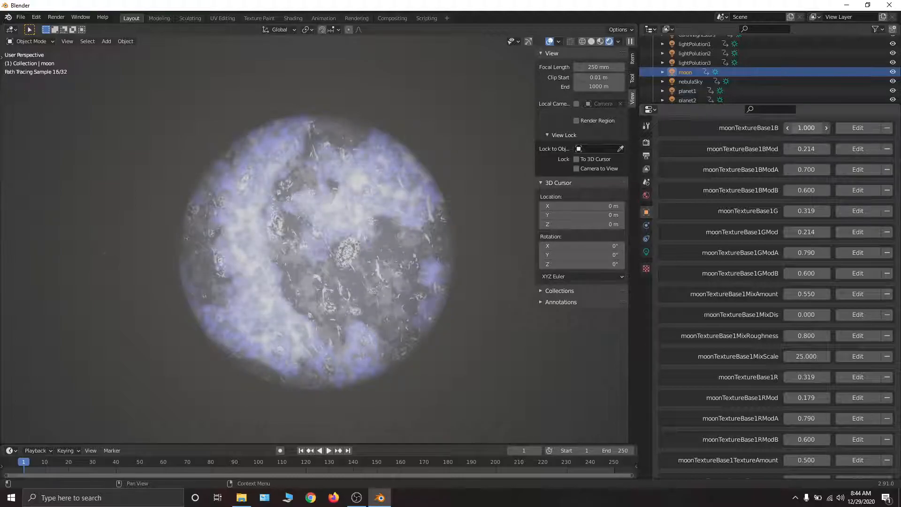
- Undo the moonTextureBase1B change, and try moonTextureBase1BMod at 1.000 before restoring it
key(ctrl+z)
drag(801, 153, 841, 153)
key(ctrl+z)
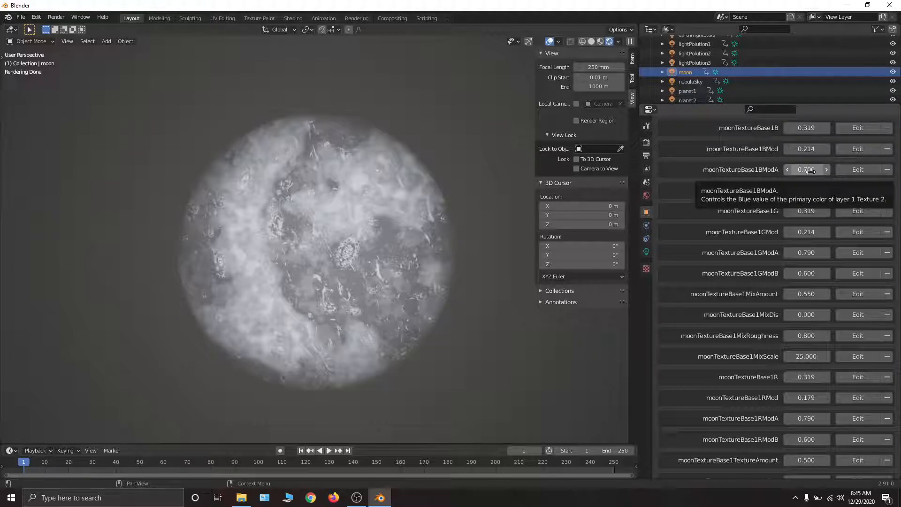
drag(809, 148, 850, 148)
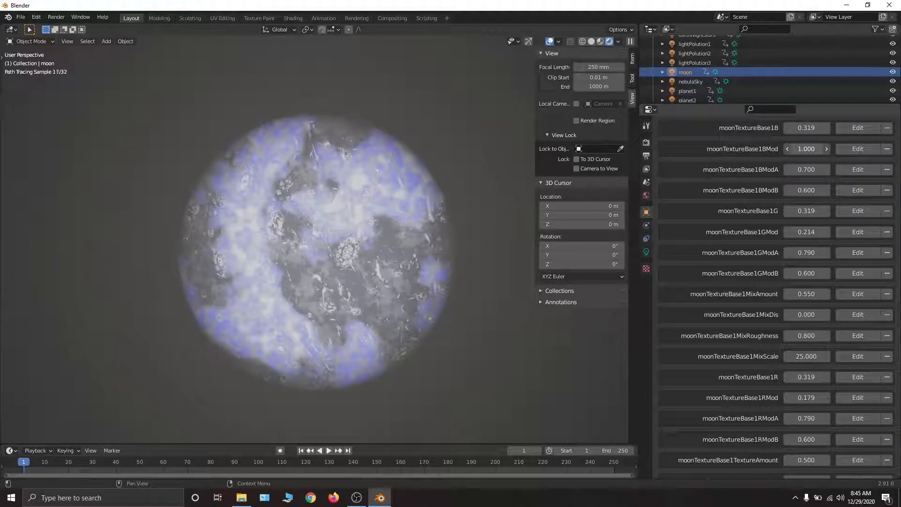
key(ctrl+z)
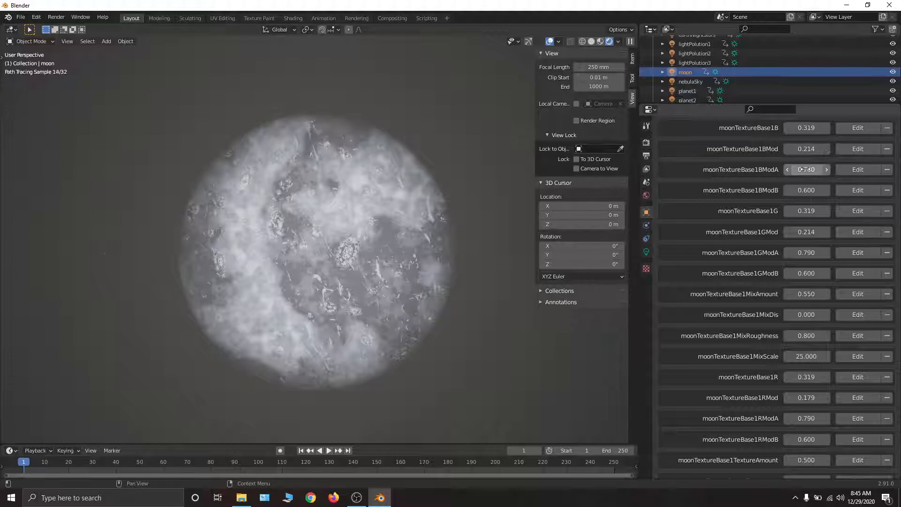
- Try moonTextureBase1BModA at 0.000 and try lowering moonTextureBase1BModB, restoring both properties
drag(809, 170, 760, 170)
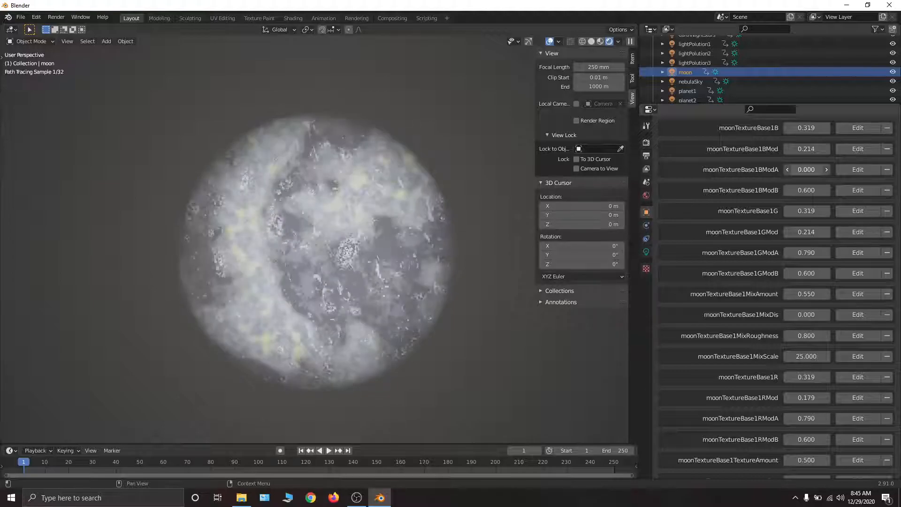
key(ctrl+z)
drag(806, 190, 760, 190)
right_click(807, 191)
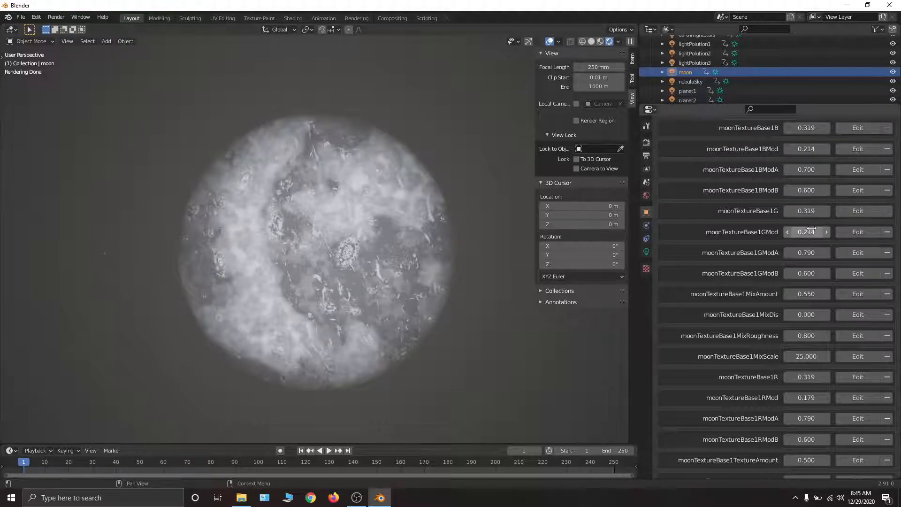
- Try lowering moonTextureBase1G slightly and cancel the change
scroll(802, 190, down, 4)
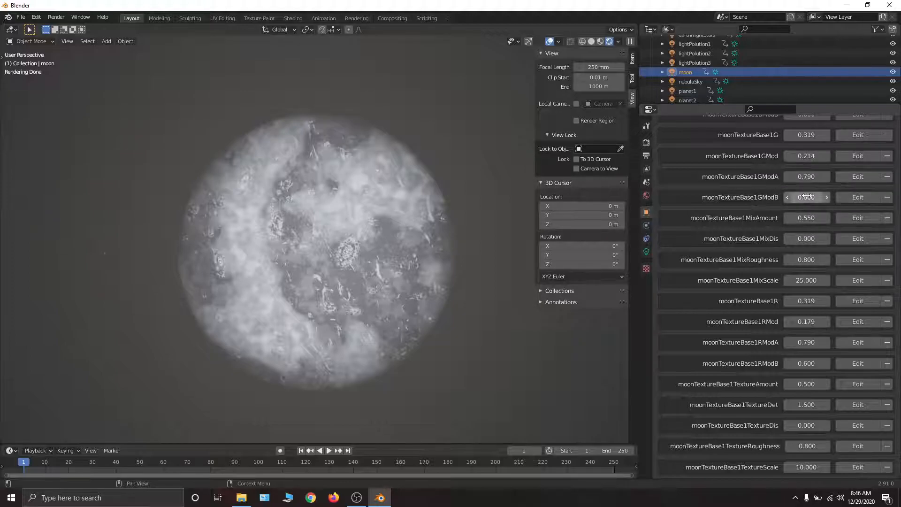
scroll(788, 178, up, 3)
mouse_move(805, 198)
mouse_down()
mouse_move(868, 198)
mouse_move(797, 197)
mouse_up()
key(Escape)
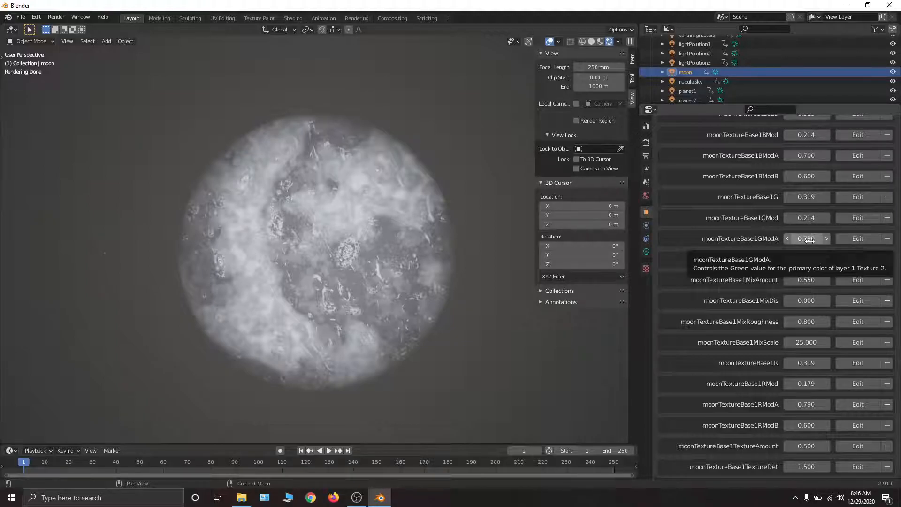
- Try moonTextureBase1MixAmount at values such as 0.610 and 0.080, and return it to 0.550
scroll(809, 251, down, 4)
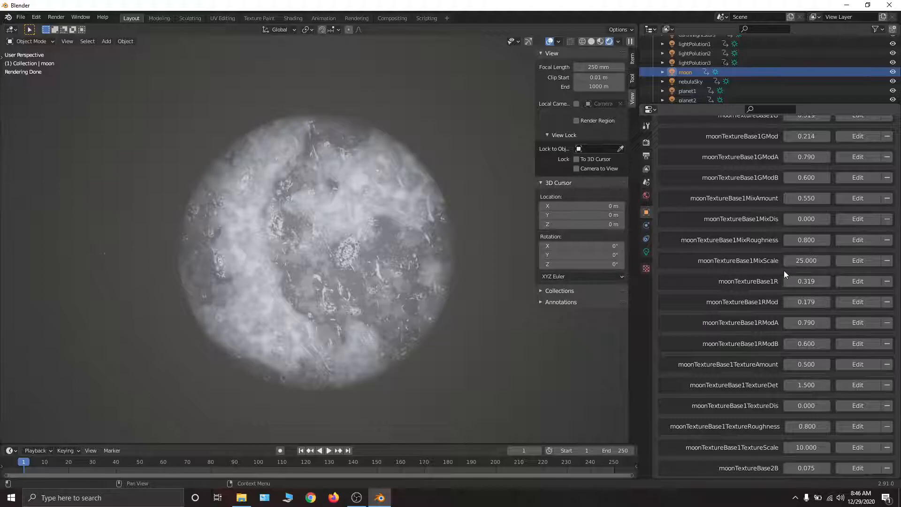
scroll(807, 251, down, 3)
scroll(814, 175, up, 3)
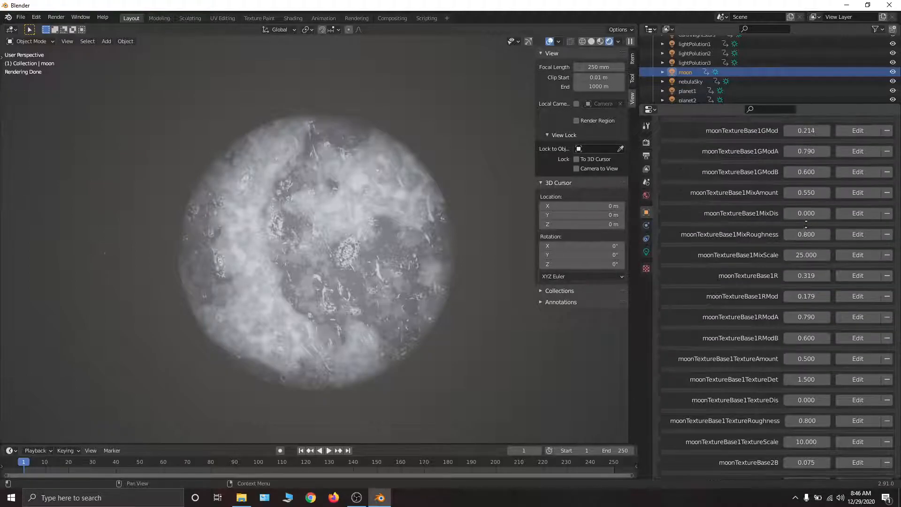
drag(803, 194, 779, 195)
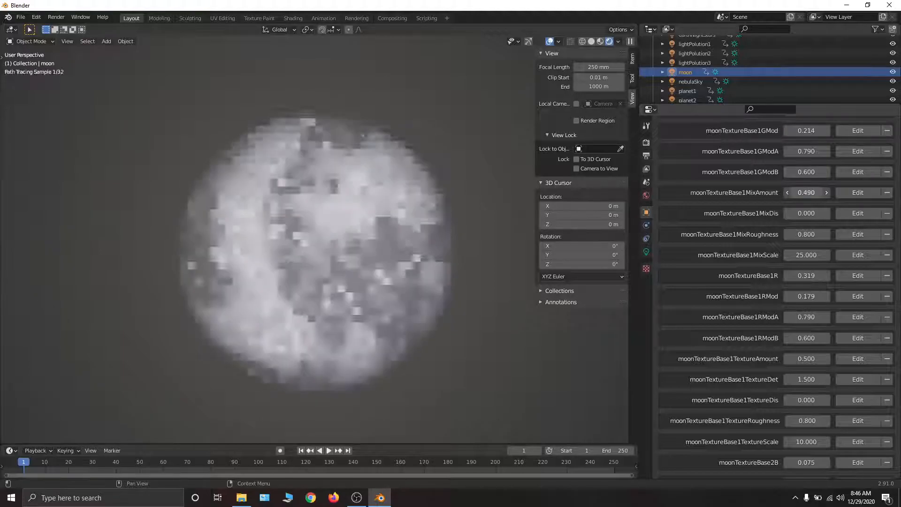
drag(806, 192, 830, 193)
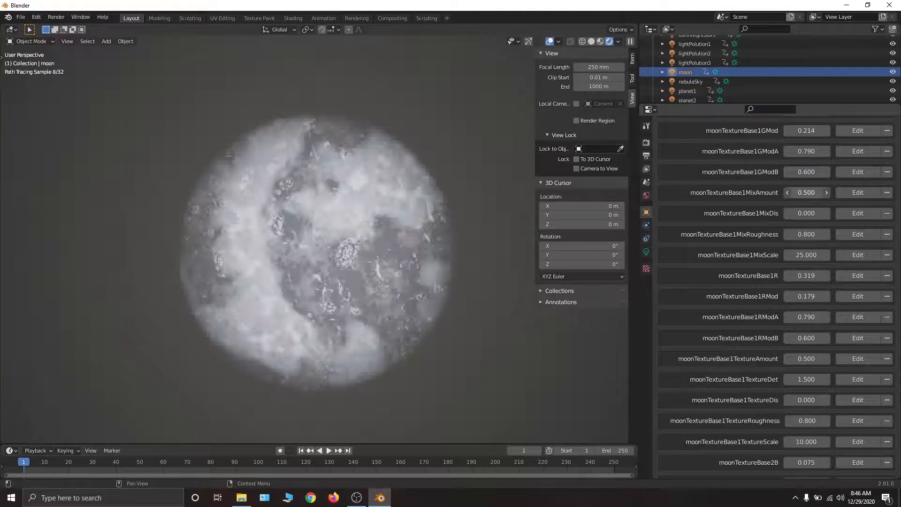
click(826, 192)
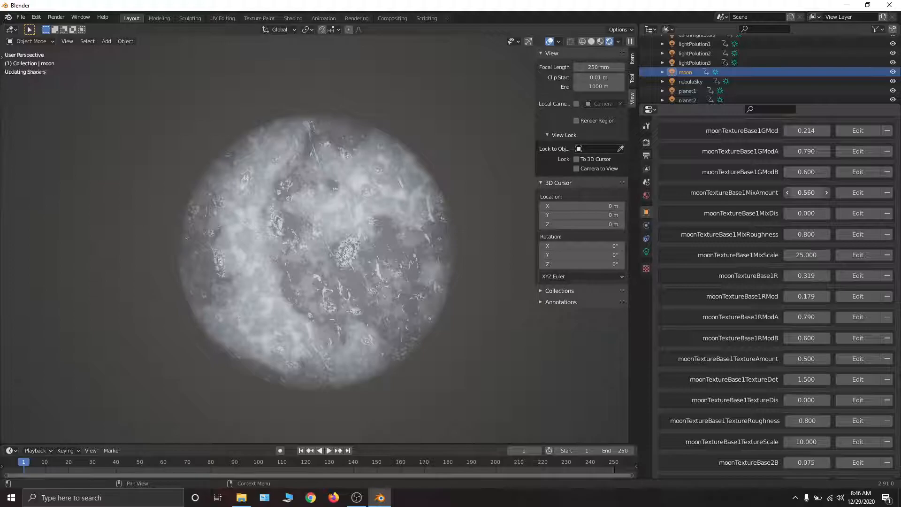
click(787, 192)
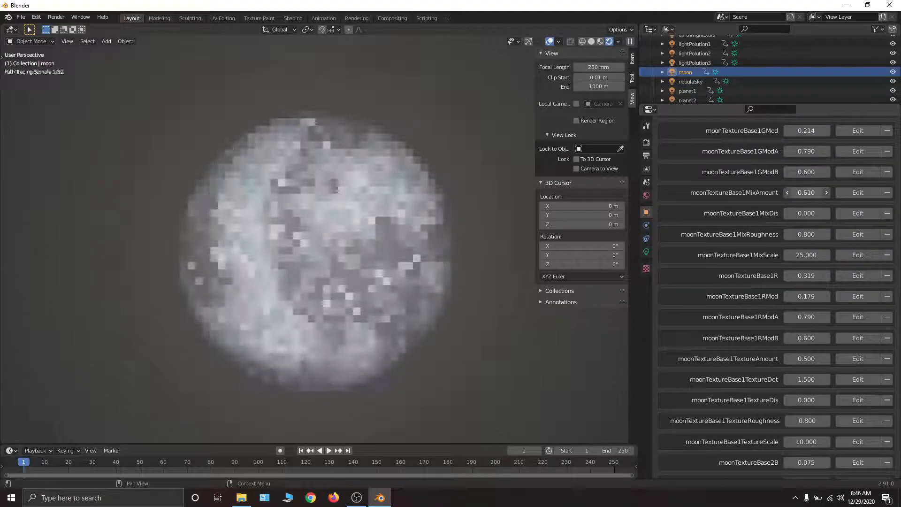
click(787, 192)
drag(806, 192, 786, 193)
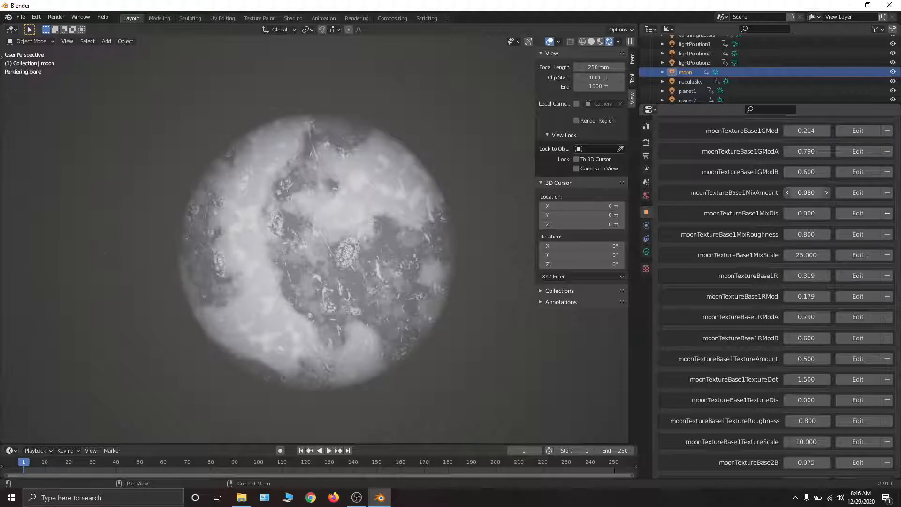
drag(807, 192, 828, 192)
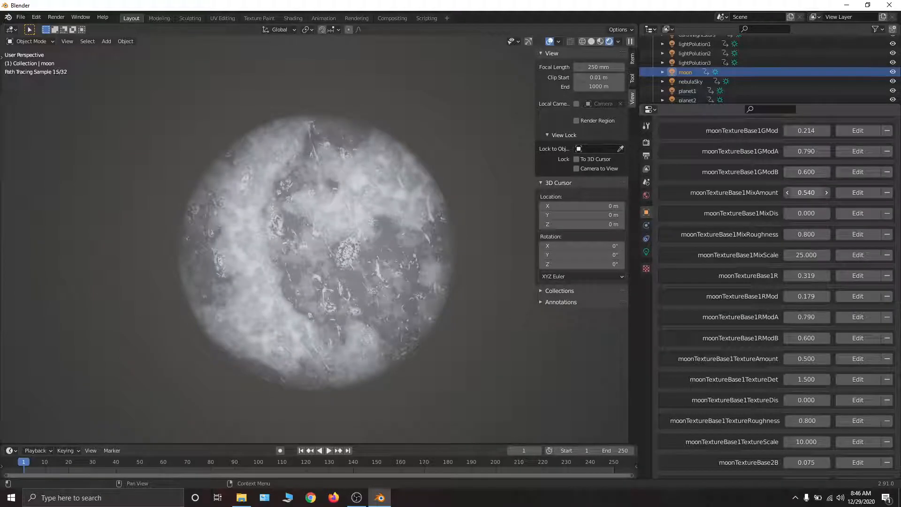
click(827, 192)
- Try moonTextureBase1MixDis at 1.040 and return it to 0.000
scroll(803, 221, down, 3)
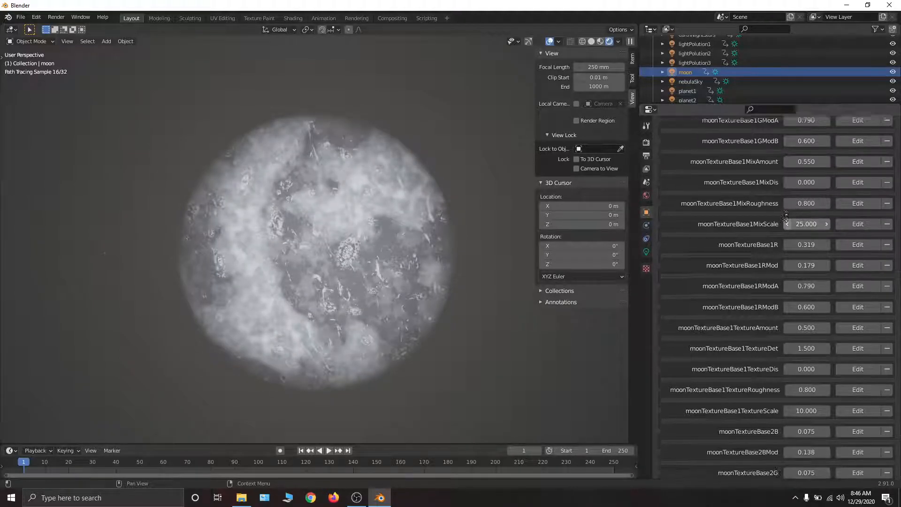
drag(806, 161, 855, 161)
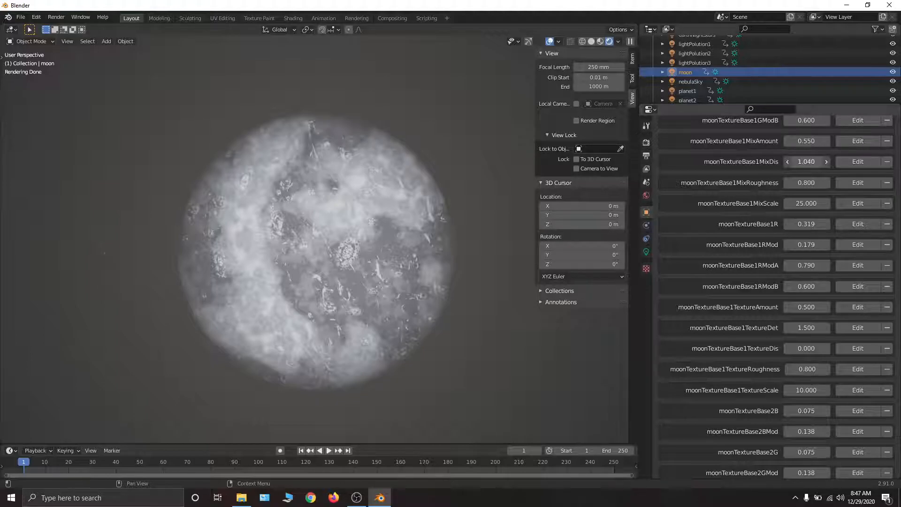
drag(855, 161, 806, 162)
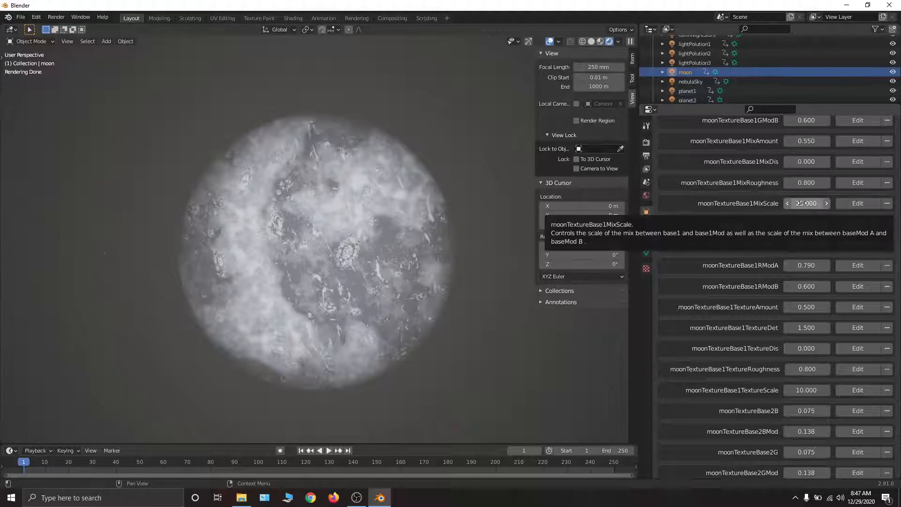
- Try moonTextureBase1R at 1.000 and undo the change
scroll(805, 233, down, 1)
scroll(805, 233, down, 3)
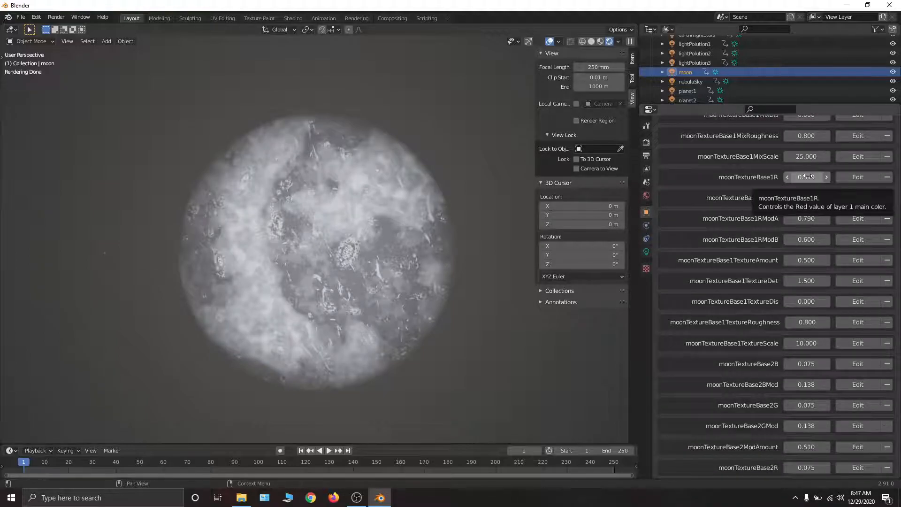
scroll(806, 178, down, 3)
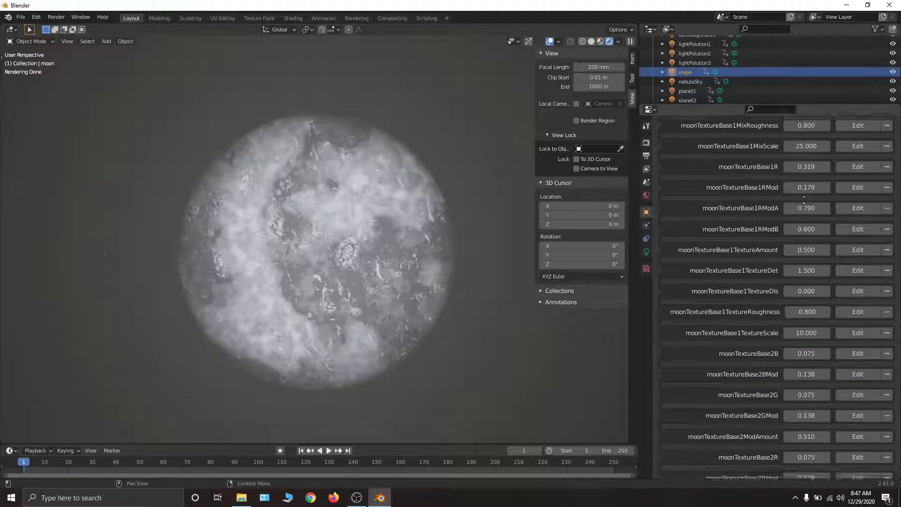
click(809, 149)
text(1)
key(Return)
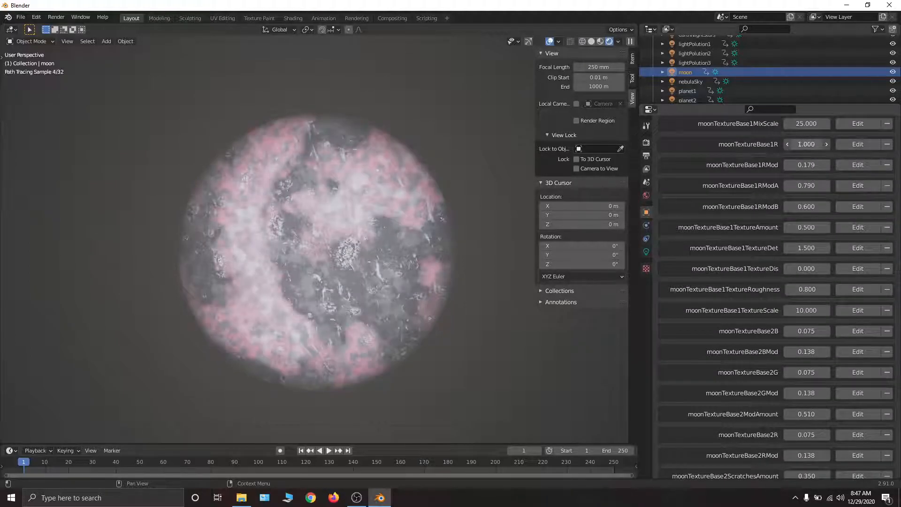
key(ctrl+z)
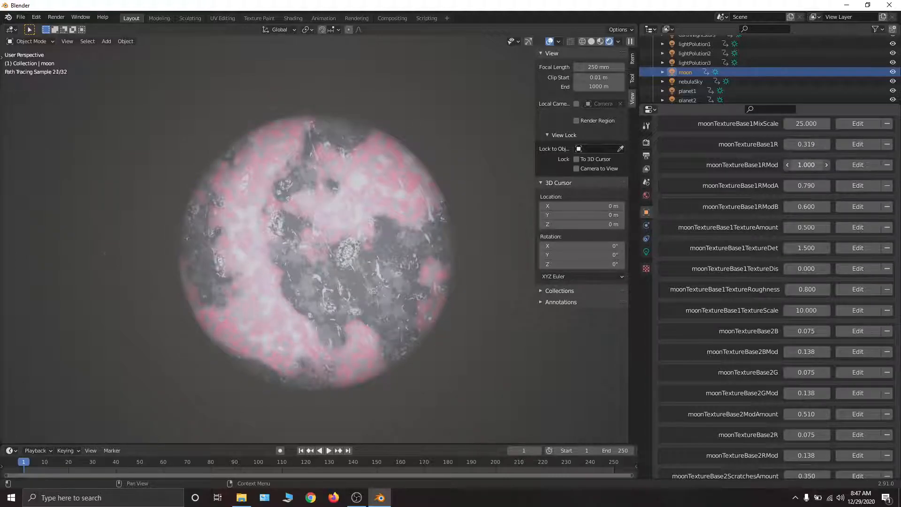
- Try moonTextureBase1RMod at 1.000 and moonTextureBase1RModA at 0.000, undoing each change
key(ctrl+z)
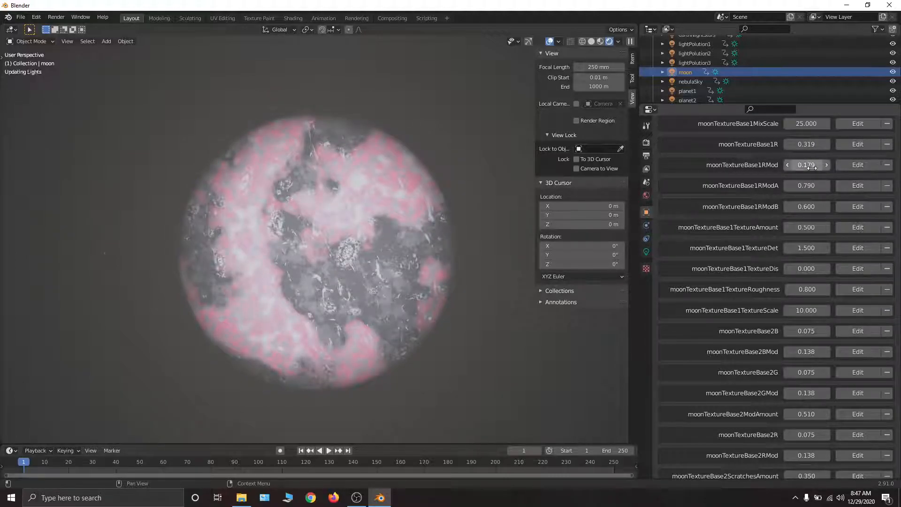
key(ctrl+z)
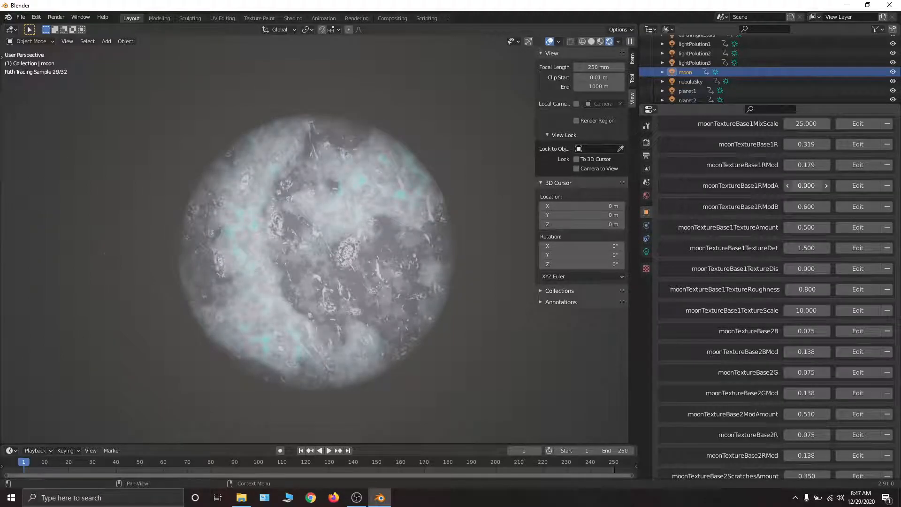
key(ctrl+shift+z)
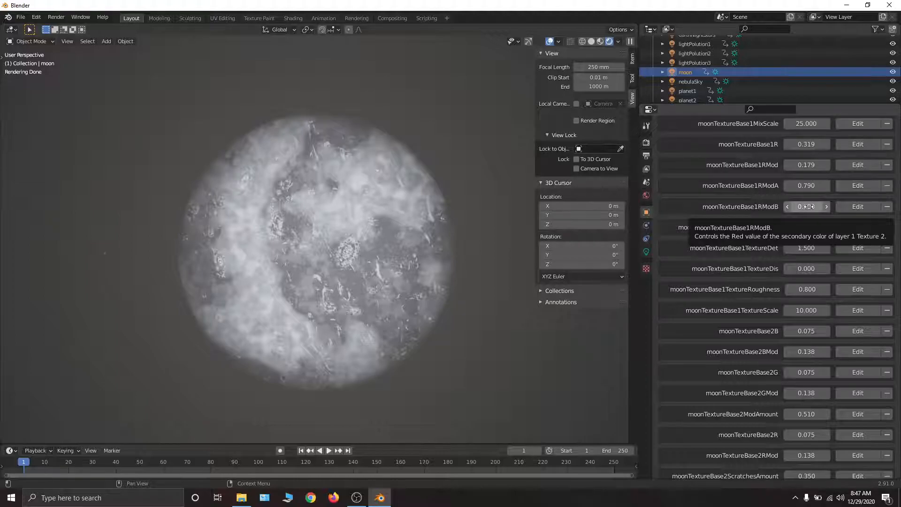
- Try moonTextureBase1RModB at 0 and restore the property
click(809, 206)
text(0)
key(Return)
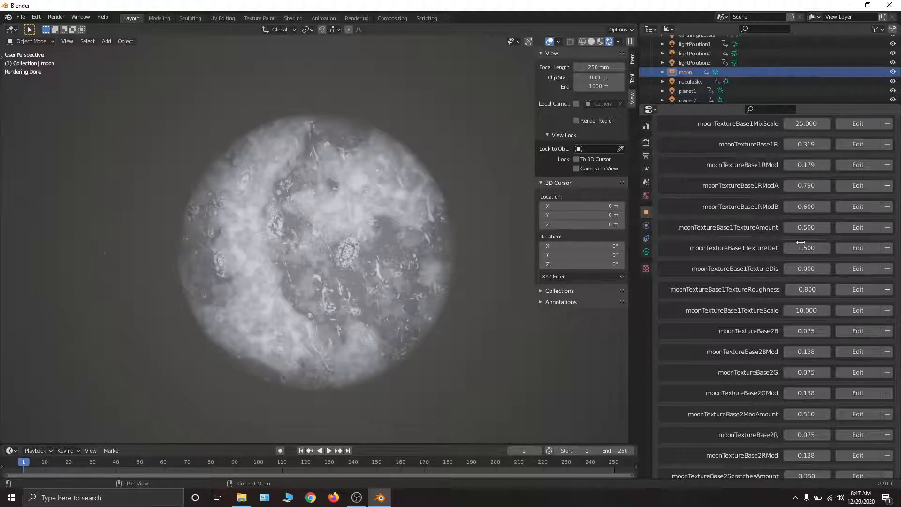
- Try adjusting moonTextureBase1TextureRoughness and undo the change
scroll(799, 241, down, 2)
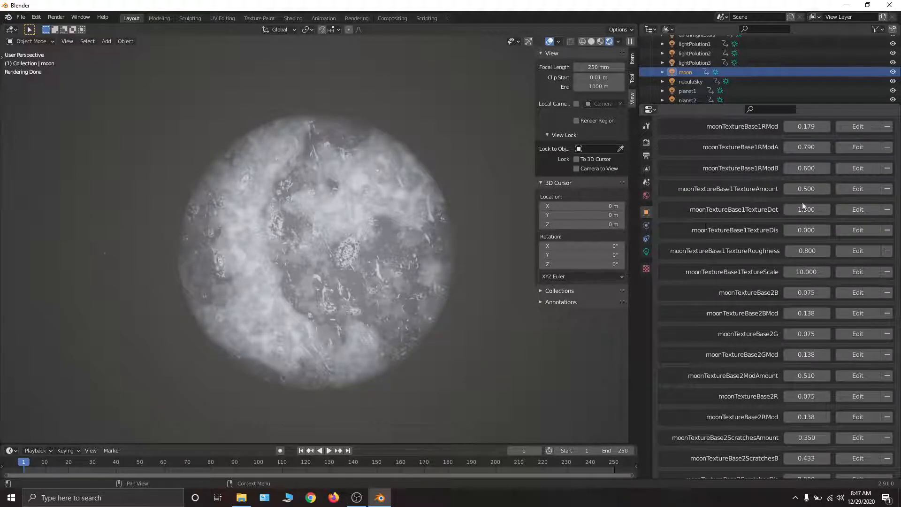
scroll(799, 232, down, 1)
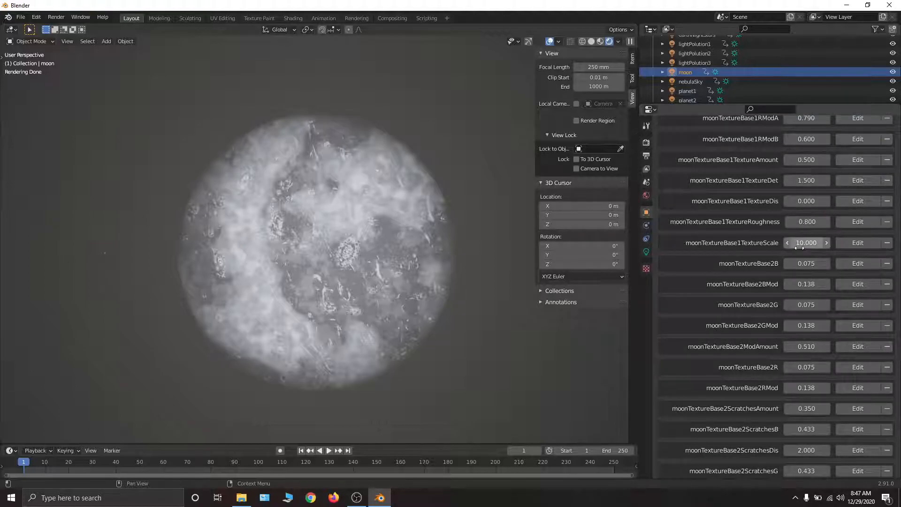
drag(806, 225, 820, 226)
key(ctrl+z)
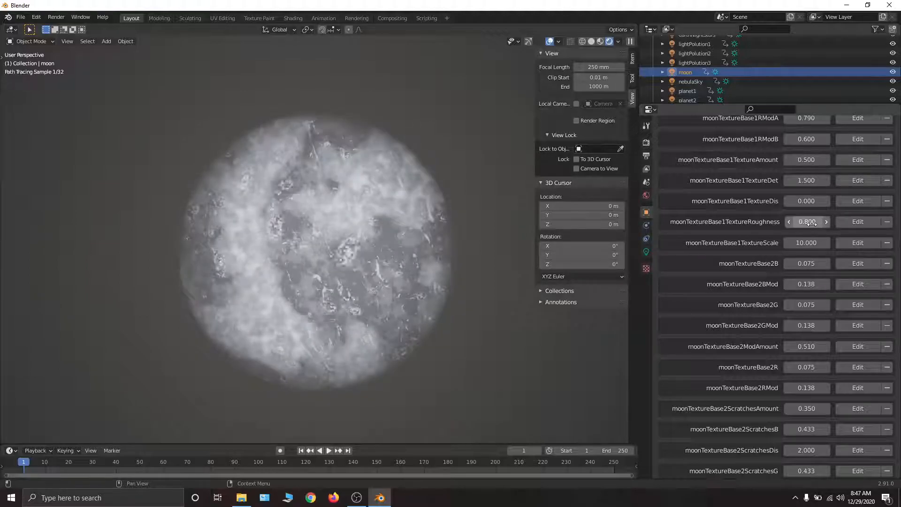
- Look through the moon's moonTextureBase2, scratches, streaks, and base texture properties
scroll(806, 294, down, 5)
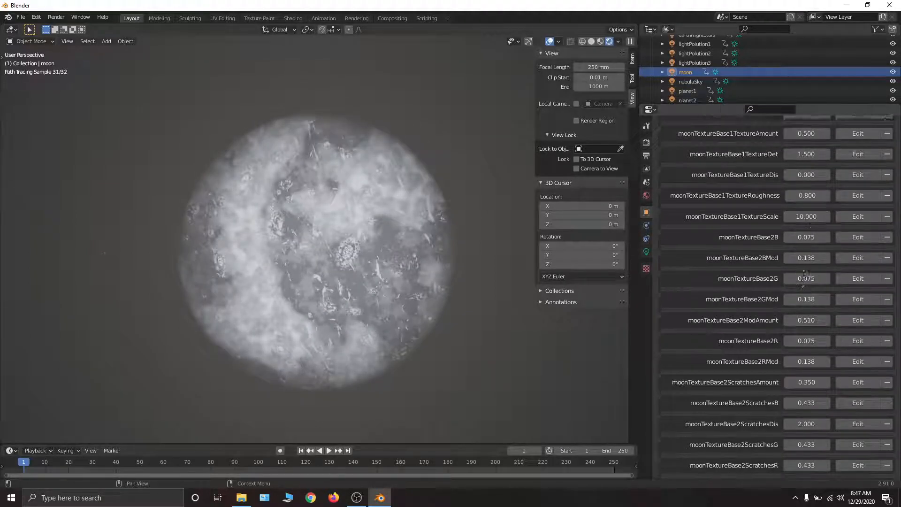
scroll(770, 325, down, 7)
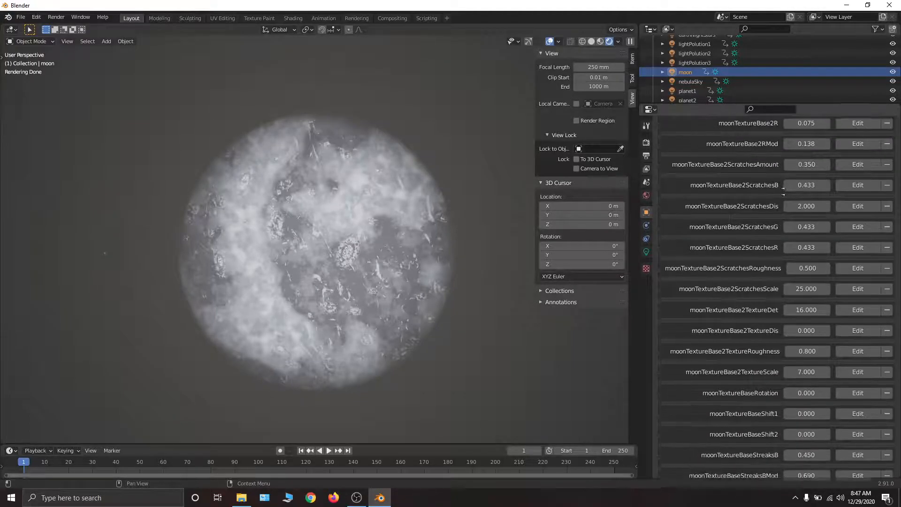
scroll(731, 191, down, 7)
scroll(732, 191, down, 1)
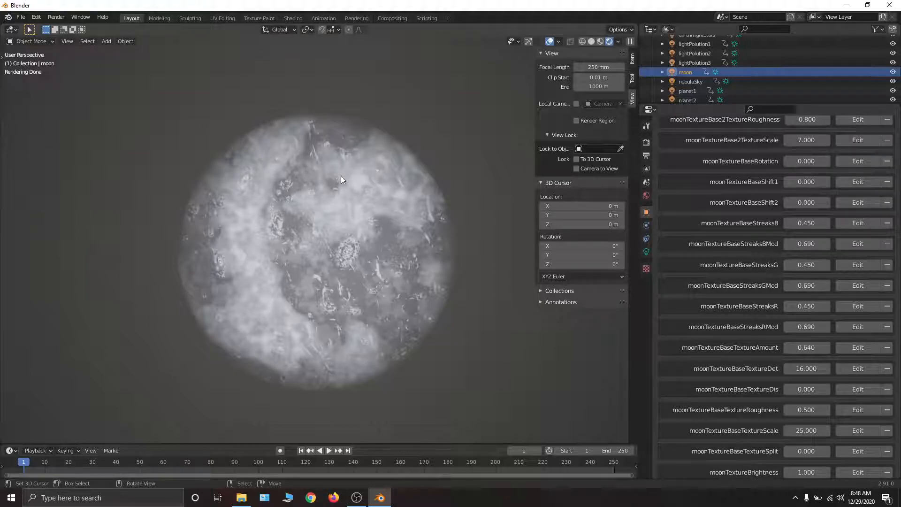
scroll(666, 313, up, 15)
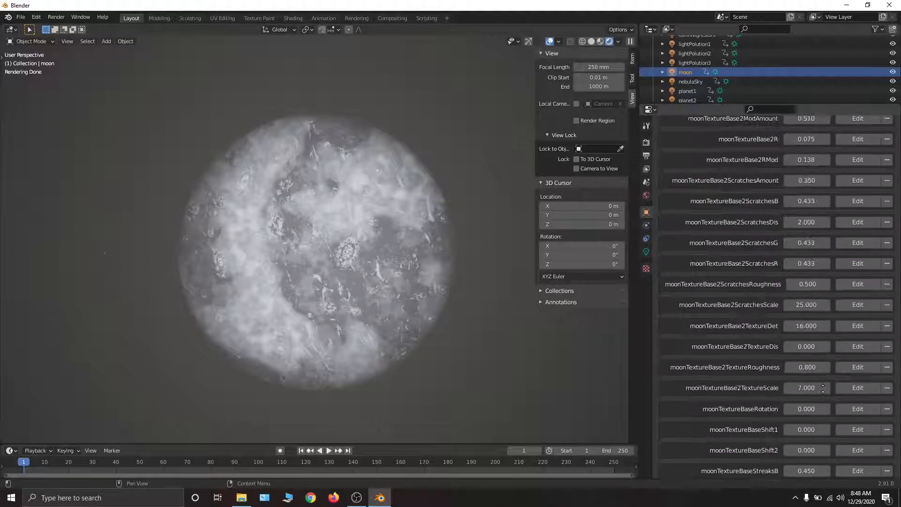
scroll(666, 313, up, 8)
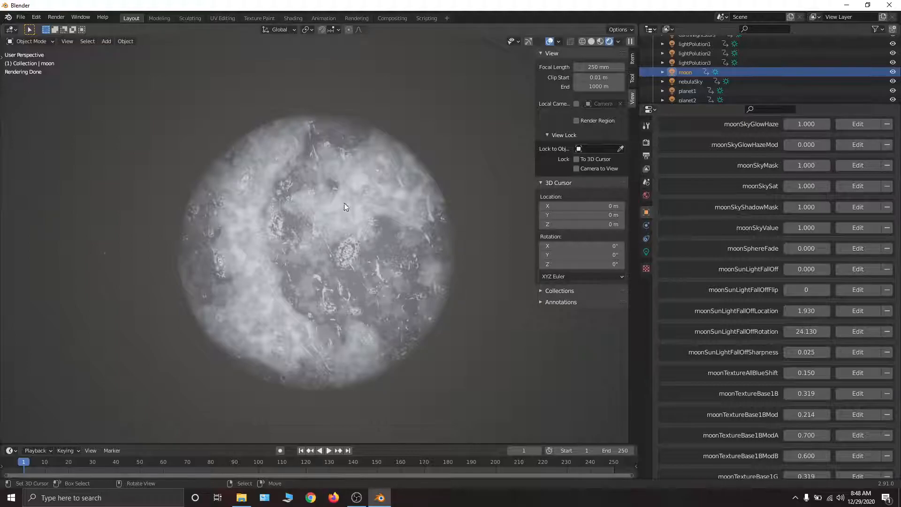
- Place the 3D cursor on the moon and snap it back to the world origin
shift+right_click(356, 279)
key(shift+s)
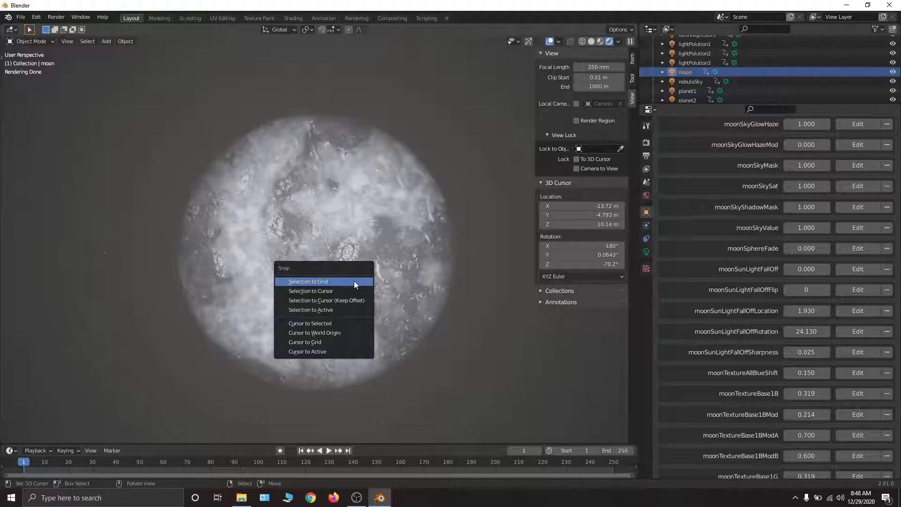
click(326, 333)
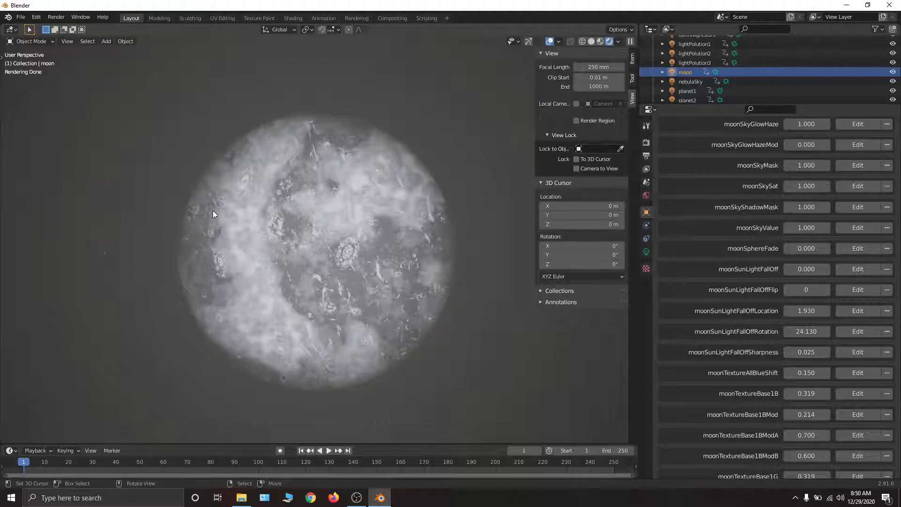
- Try moonTextureBase1TextureDis at 4.980 on the moon and restore the property
scroll(802, 200, up, 3)
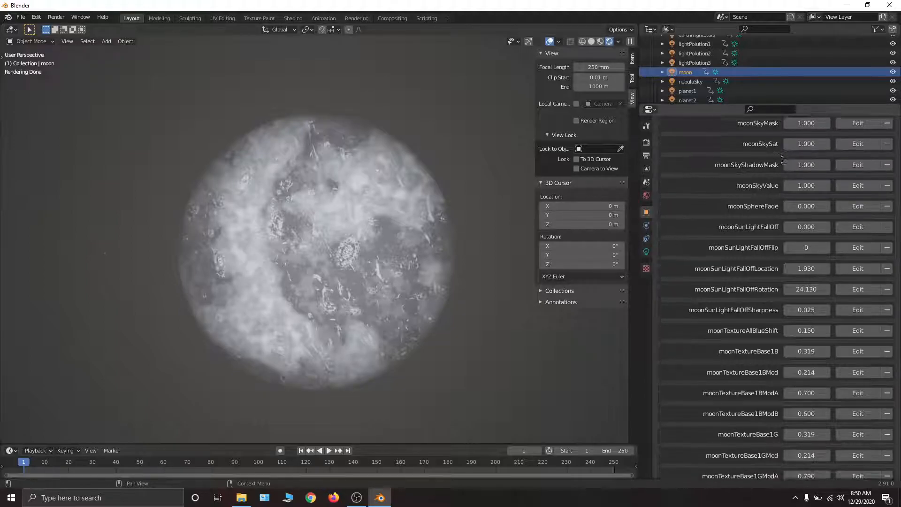
scroll(789, 268, down, 12)
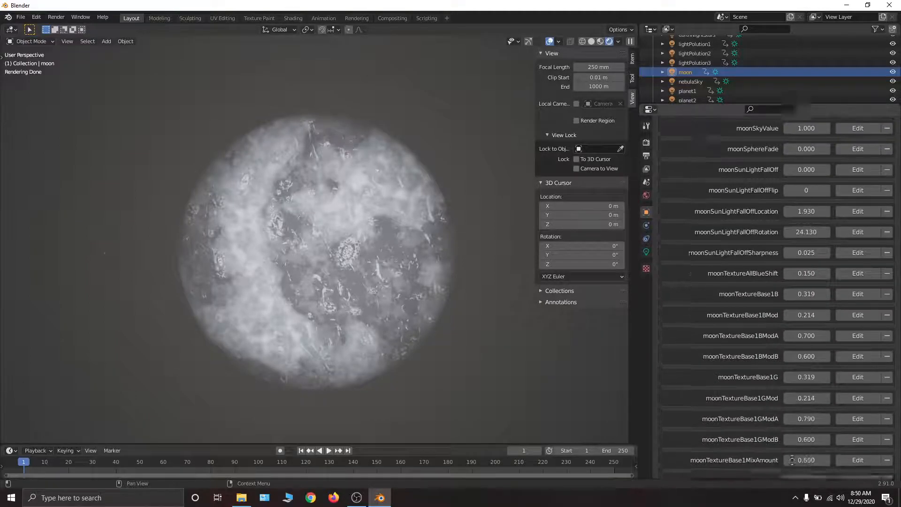
scroll(791, 370, down, 3)
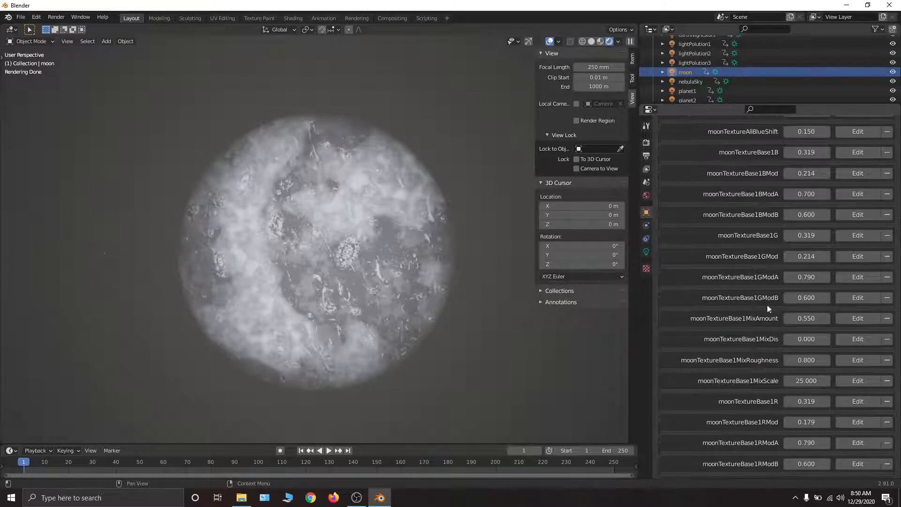
scroll(762, 271, down, 8)
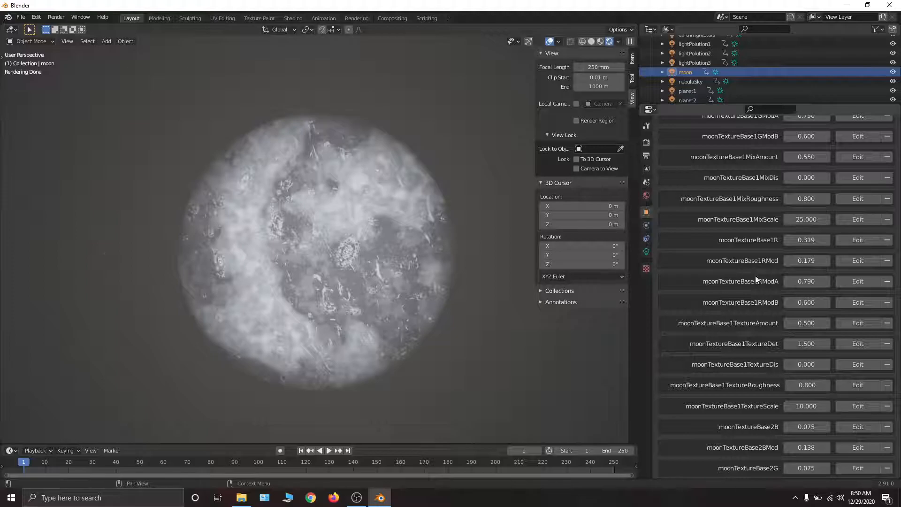
scroll(766, 354, down, 3)
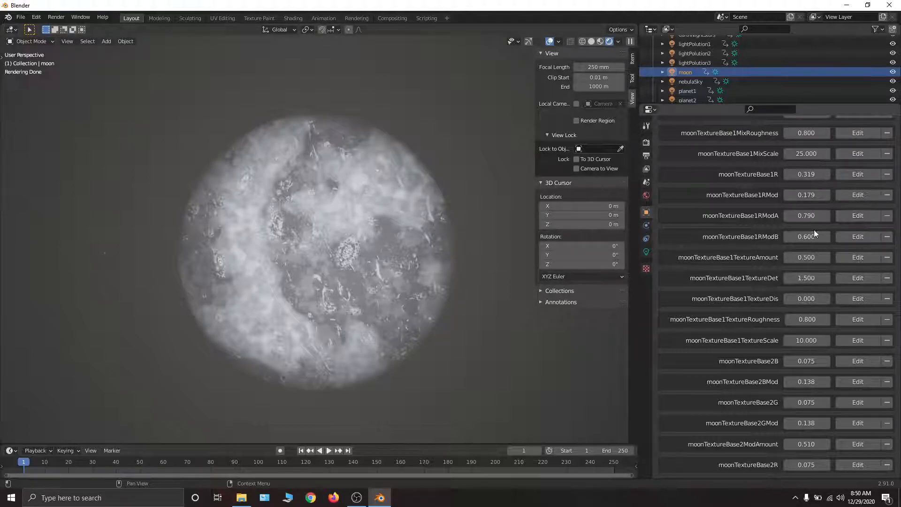
scroll(812, 277, down, 1)
drag(814, 274, 899, 274)
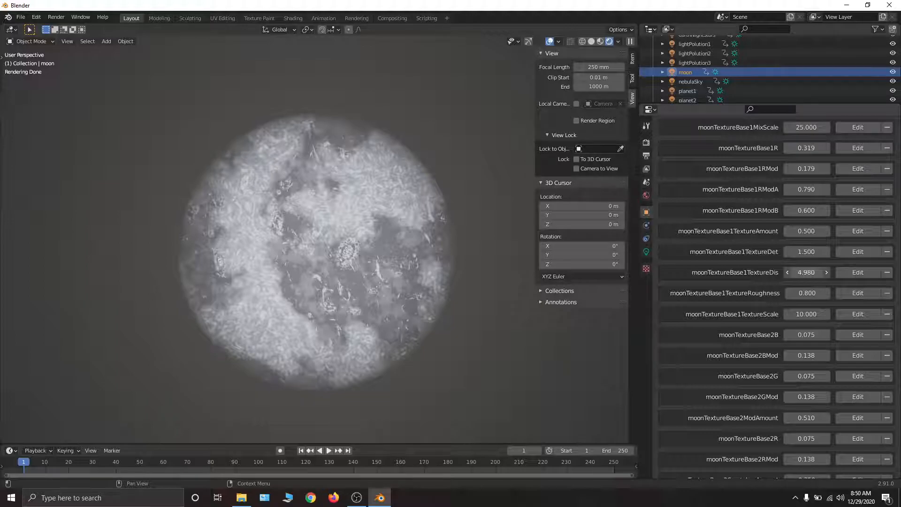
key(BackSpace)
- Try adjusting moonTextureBase1TextureScale and cancel the change
middle_drag(783, 310, 786, 243)
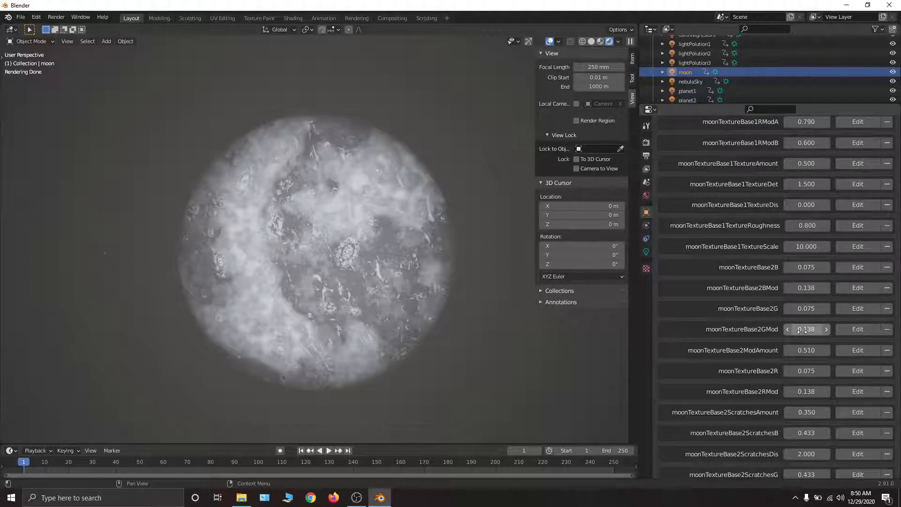
mouse_move(808, 362)
middle_down()
mouse_move(808, 249)
mouse_move(806, 350)
middle_up()
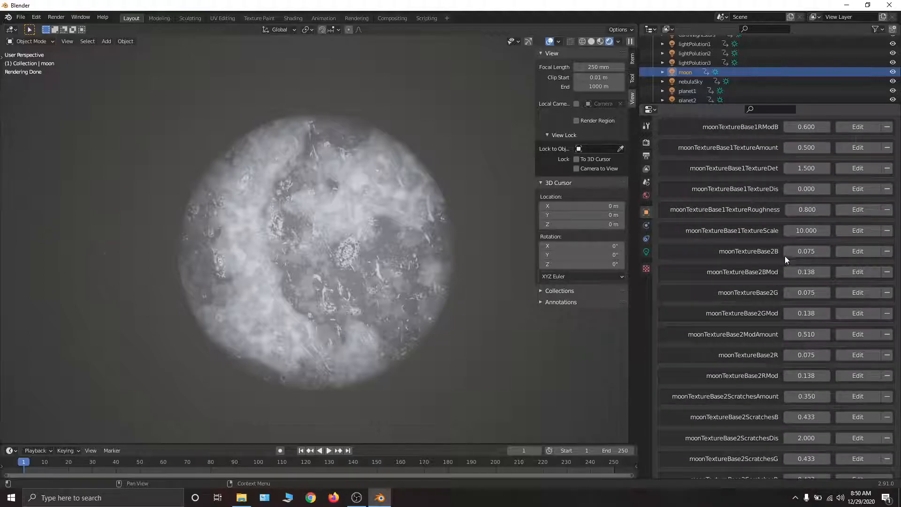
drag(803, 231, 825, 232)
key(Escape)
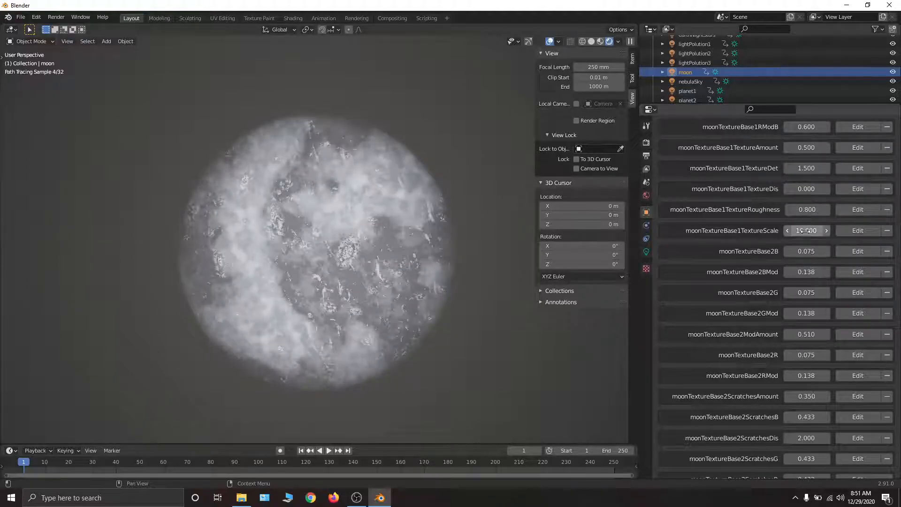
- Try the blue scratches value moonTextureBase2ScratchesB at 1.000 and cancel the change
scroll(774, 295, down, 6)
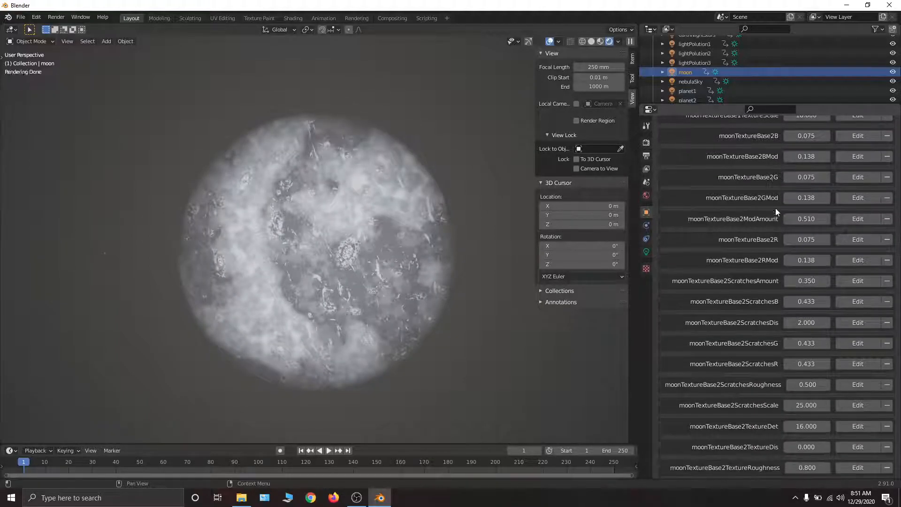
middle_drag(774, 290, 774, 207)
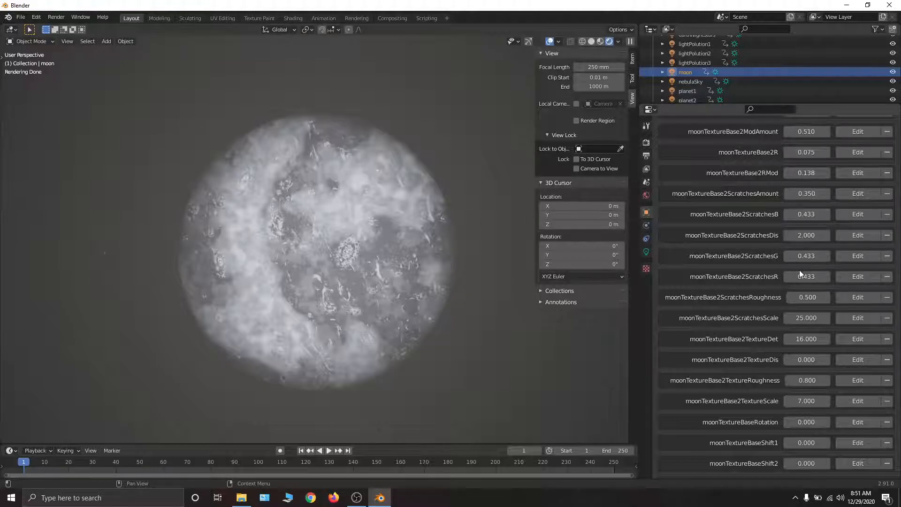
scroll(794, 205, down, 2)
scroll(784, 239, up, 10)
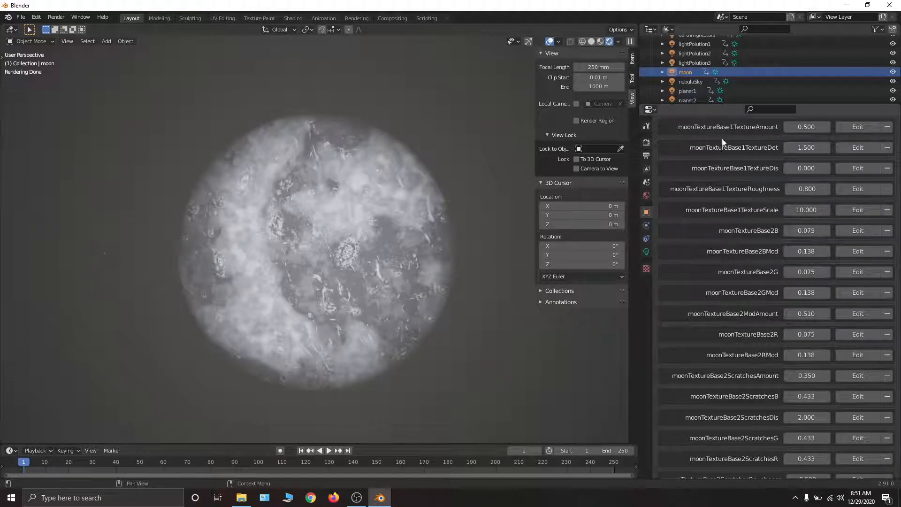
scroll(725, 292, down, 6)
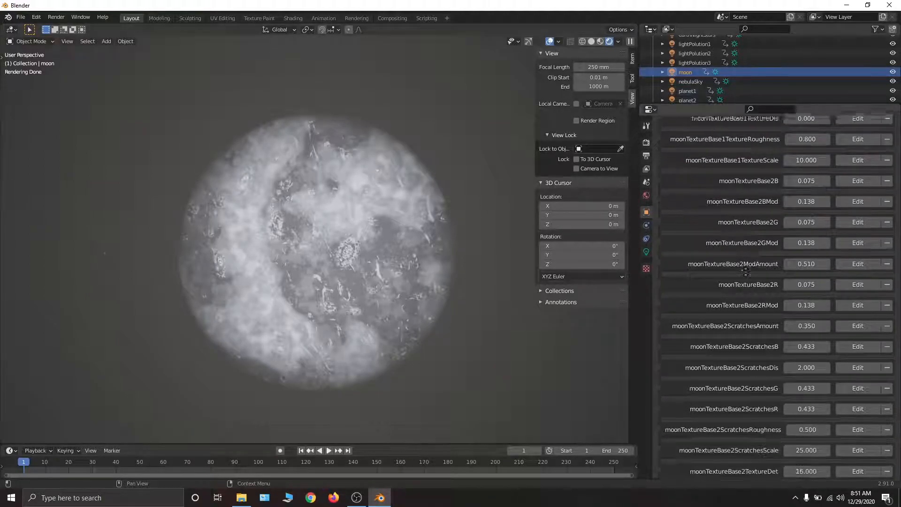
drag(805, 270, 868, 270)
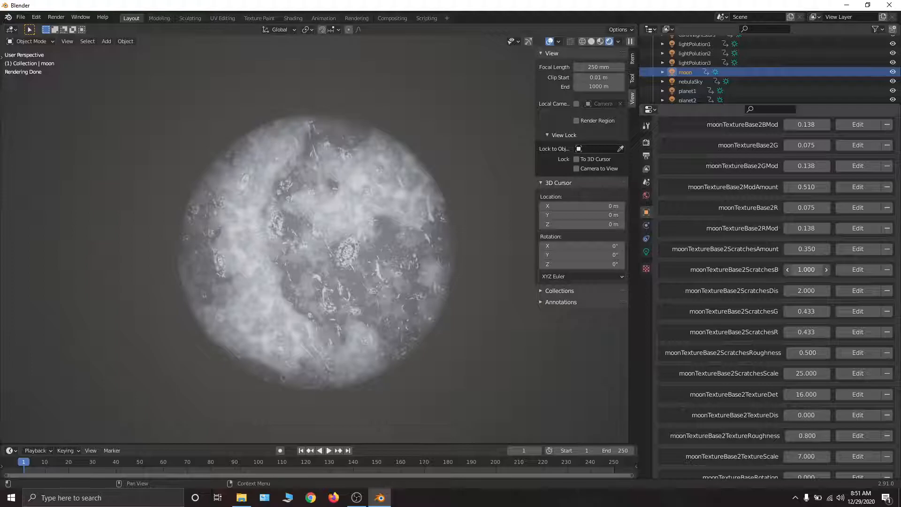
right_click(806, 269)
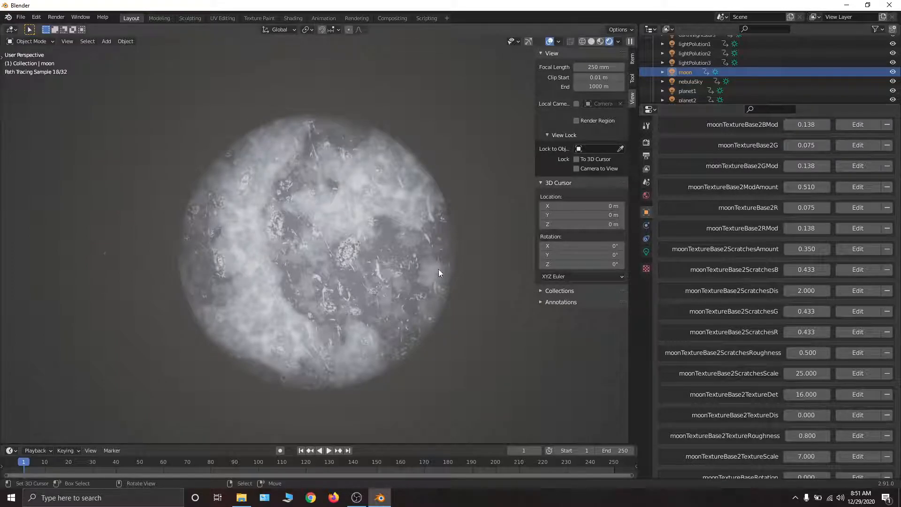
- Try the blue streaks value moonTextureBaseStreaksB at 0.920 and undo the change
scroll(790, 351, down, 7)
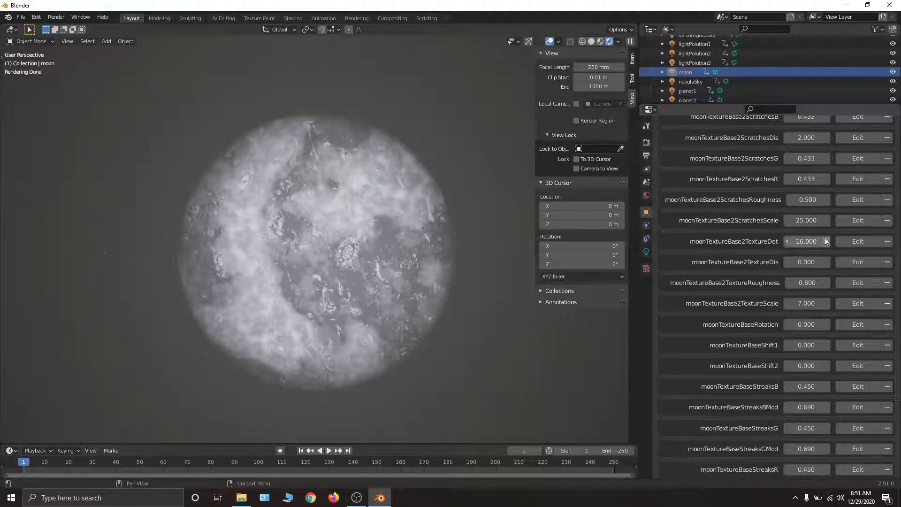
scroll(783, 309, down, 4)
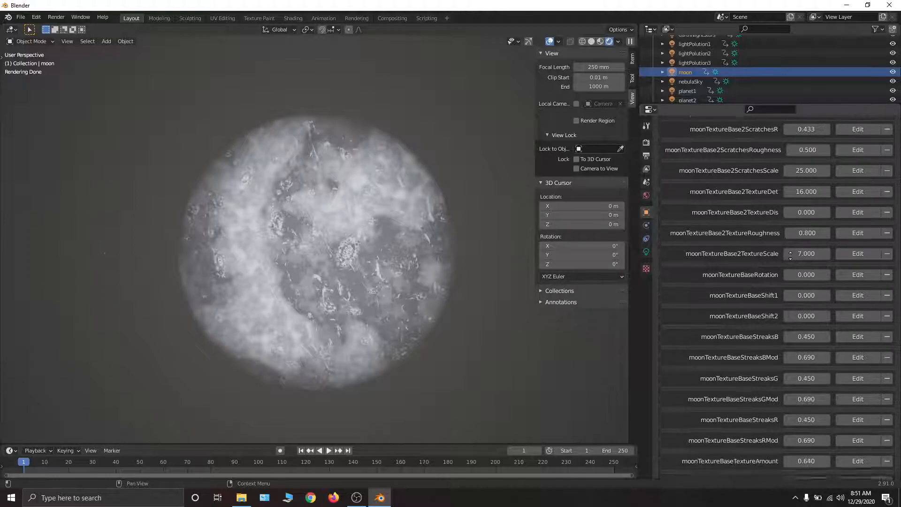
scroll(798, 216, down, 4)
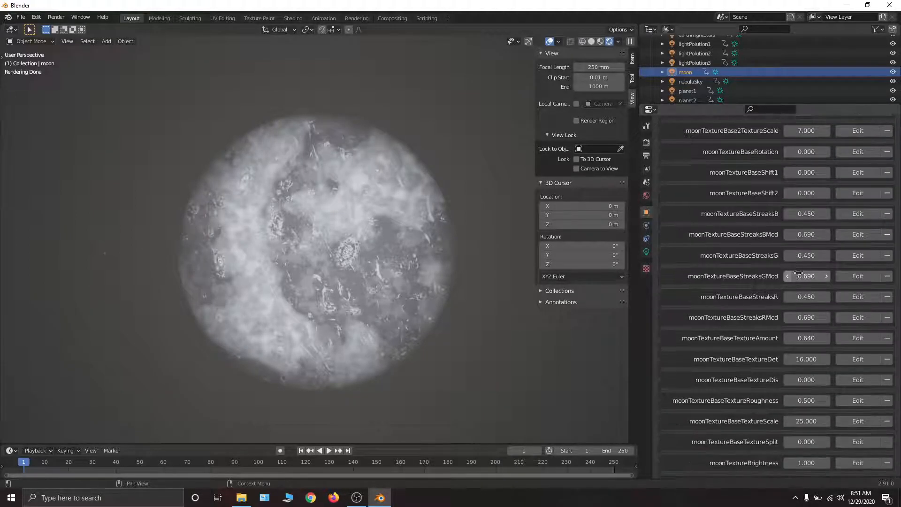
drag(817, 208, 884, 207)
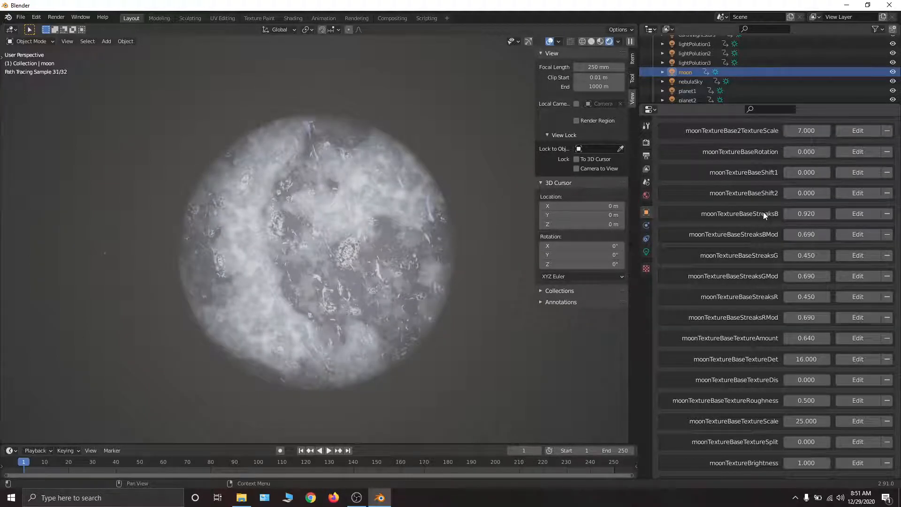
key(ctrl+z)
- Try moonTextureSpots1Loosen at 1.000 and moonTextureSpots1Randomness at 10.000, reverting each change
middle_drag(777, 197, 764, 274)
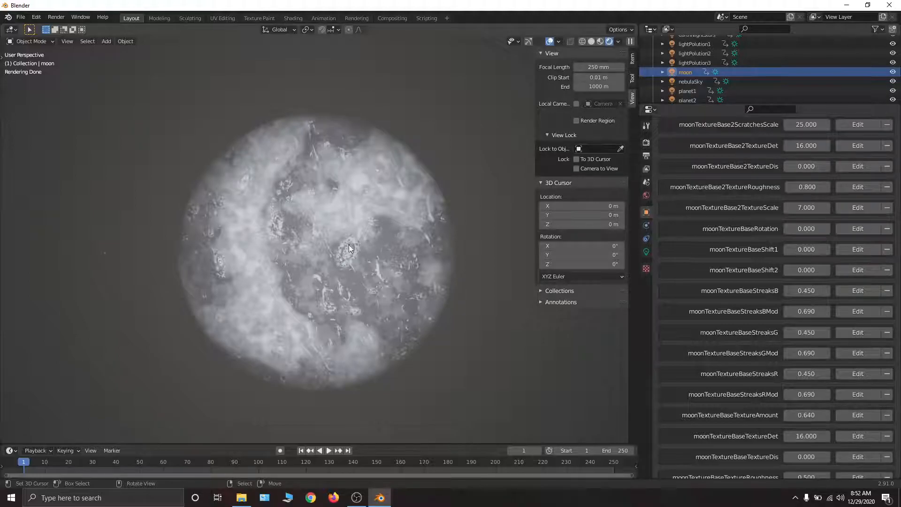
scroll(783, 304, down, 4)
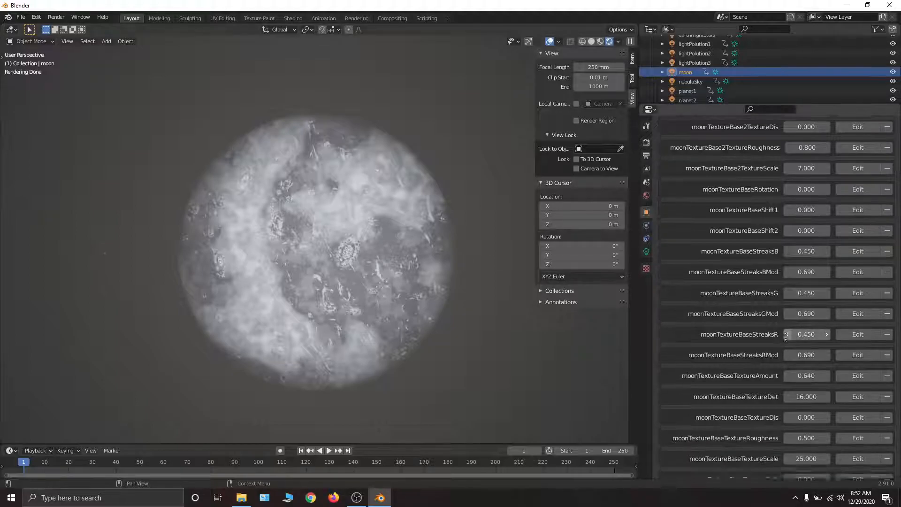
mouse_move(783, 304)
middle_down()
mouse_move(791, 146)
mouse_move(787, 463)
mouse_move(784, 355)
middle_up()
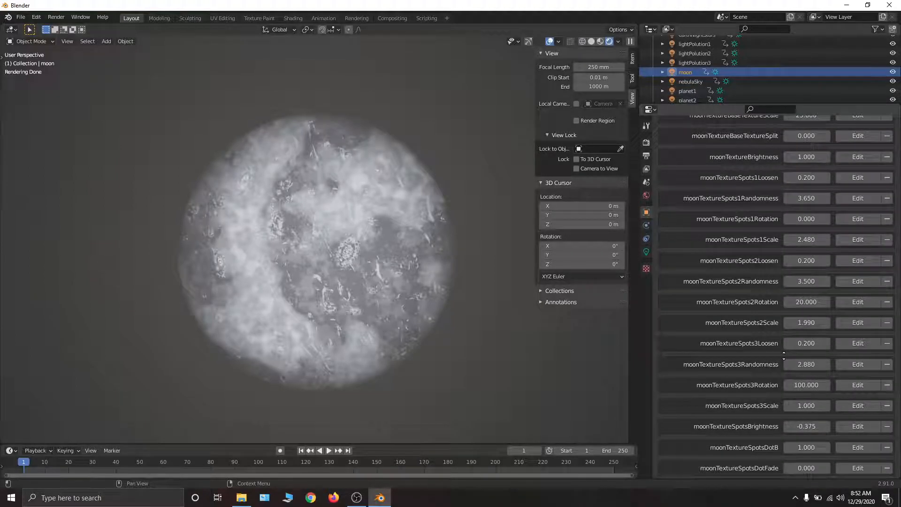
drag(806, 178, 793, 178)
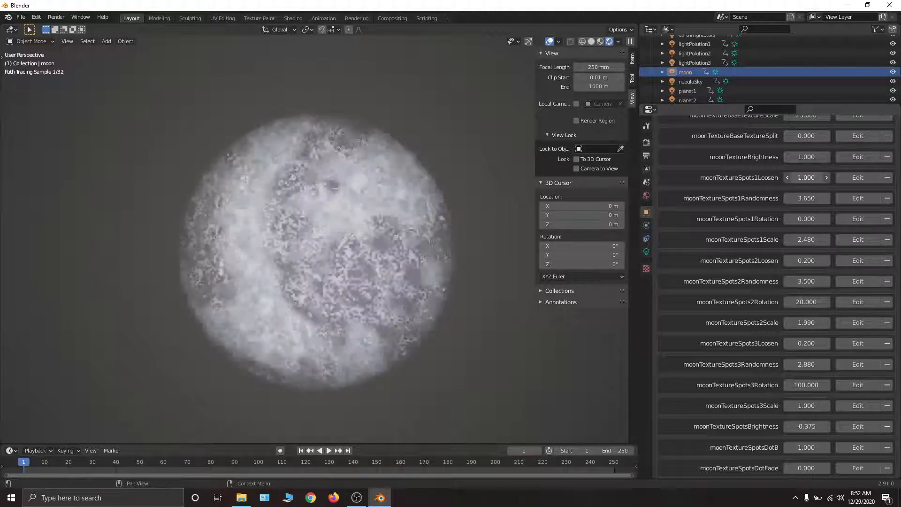
mouse_move(797, 178)
mouse_down()
mouse_move(811, 177)
mouse_move(818, 198)
mouse_move(831, 198)
mouse_move(819, 198)
mouse_up()
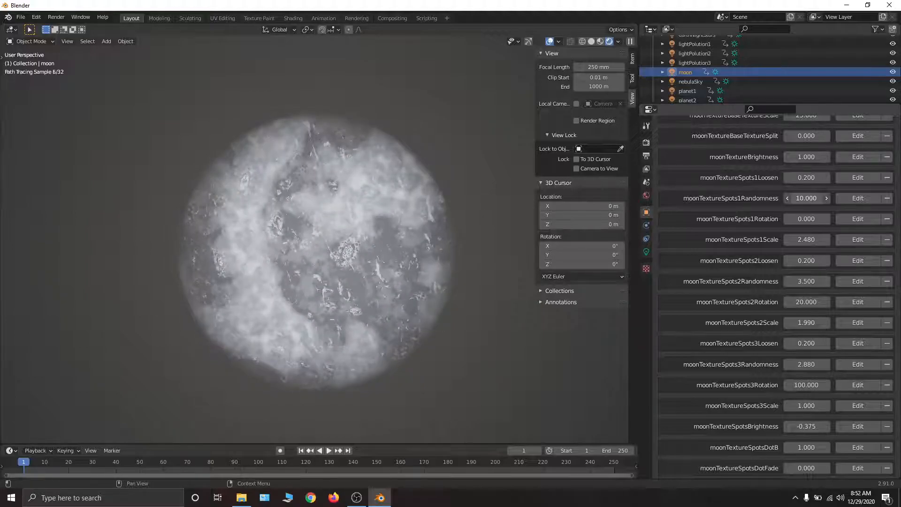
key(ctrl+z)
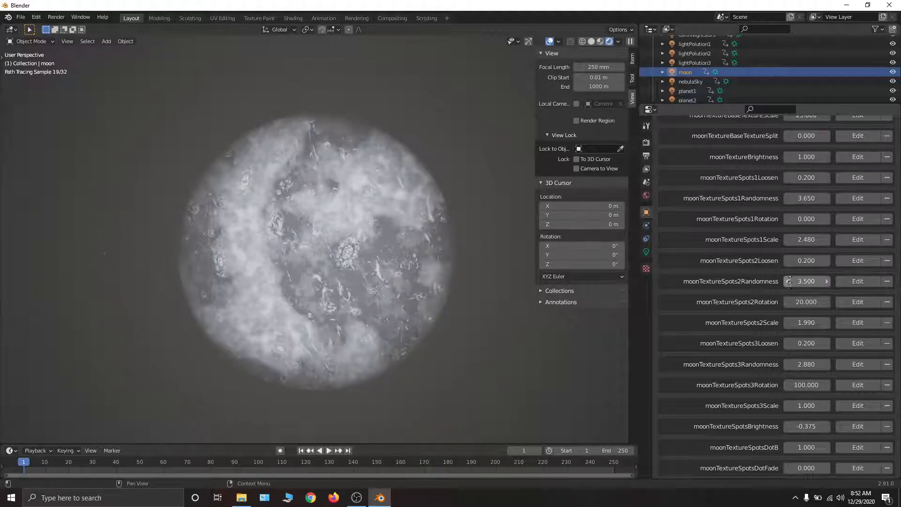
- Try a different moonTextureStreaksScale near the end of the moon's properties and undo the change
scroll(790, 164, down, 6)
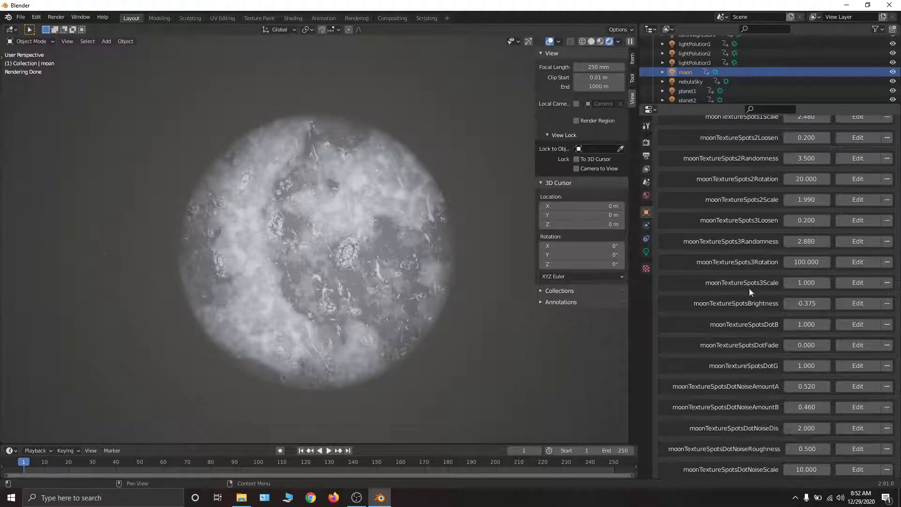
scroll(758, 370, down, 8)
scroll(746, 281, down, 8)
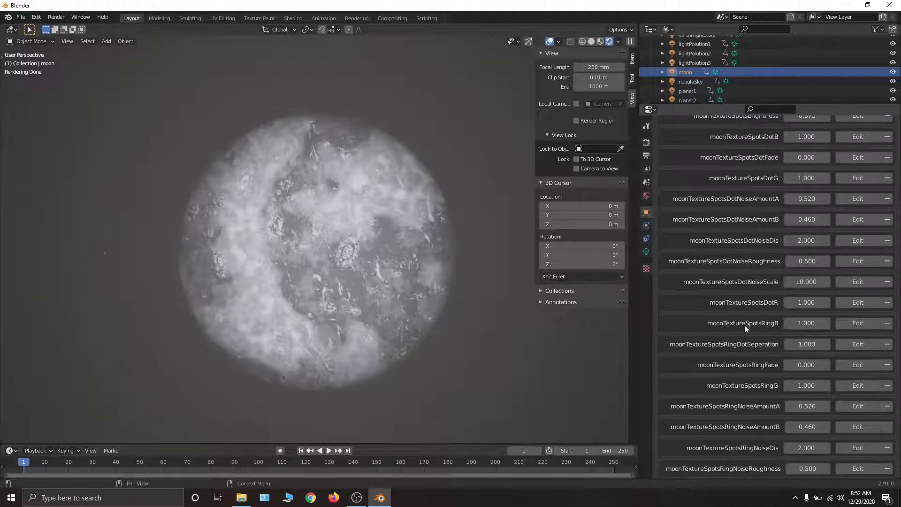
scroll(763, 243, down, 7)
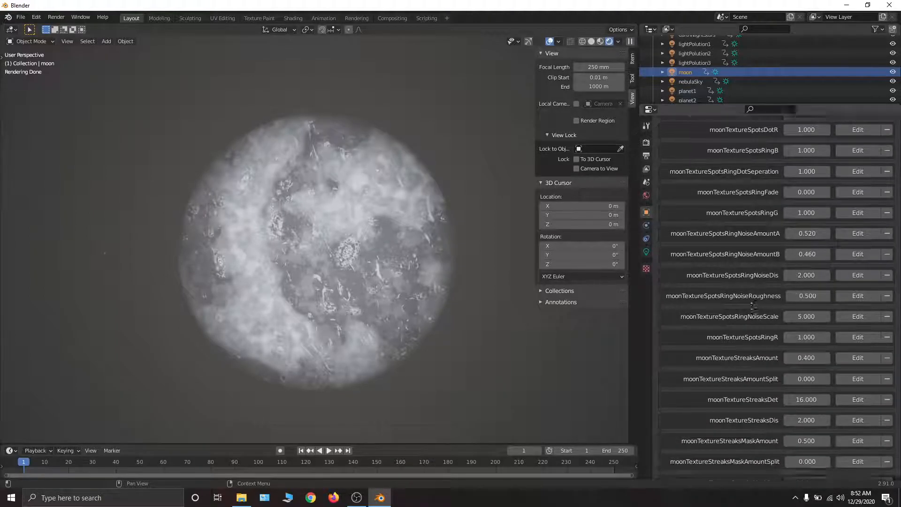
scroll(737, 192, down, 3)
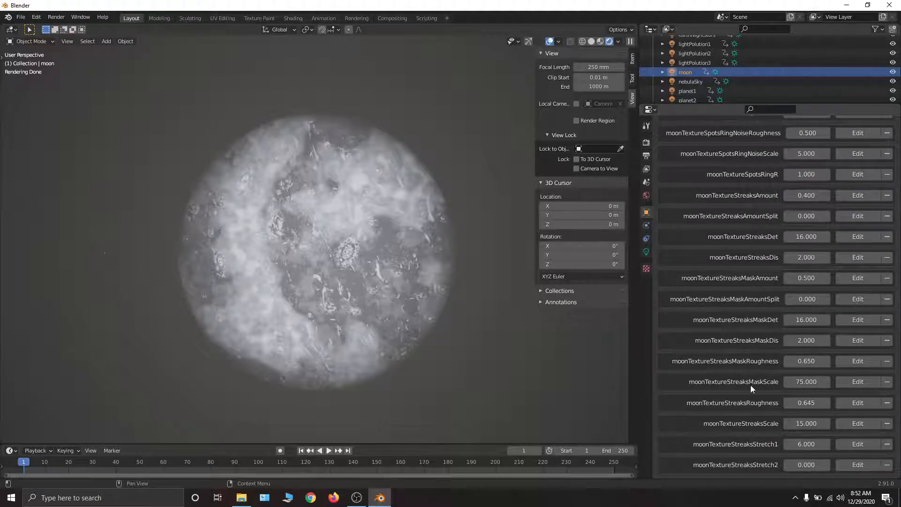
mouse_move(797, 424)
mouse_down()
mouse_move(821, 423)
mouse_move(704, 424)
mouse_move(716, 424)
mouse_up()
key(ctrl+z)
- Return to the start of the moon's custom properties and look over the auto glow, edge fade, and glow settings
scroll(810, 342, up, 10)
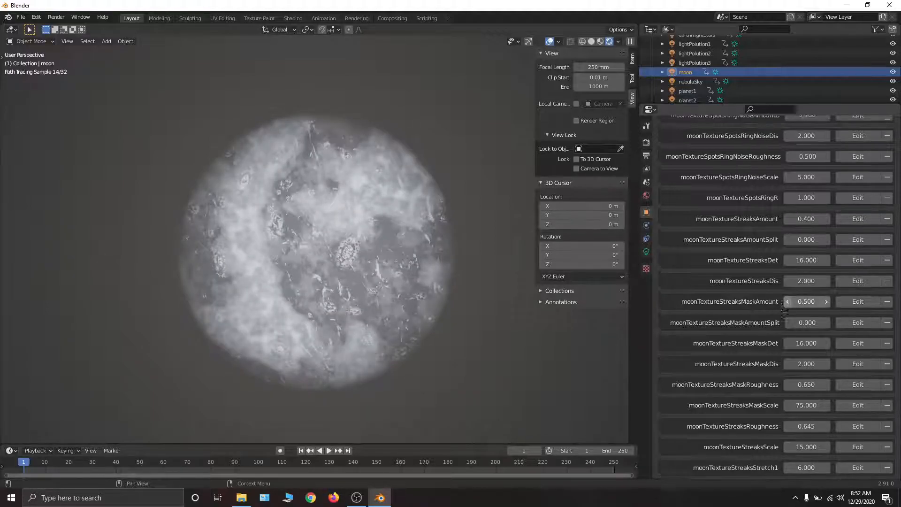
scroll(668, 401, up, 10)
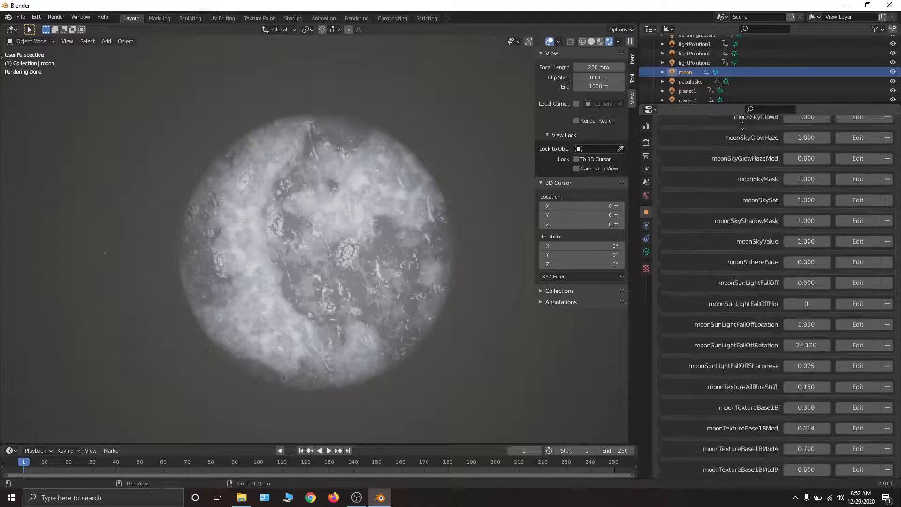
scroll(702, 180, up, 15)
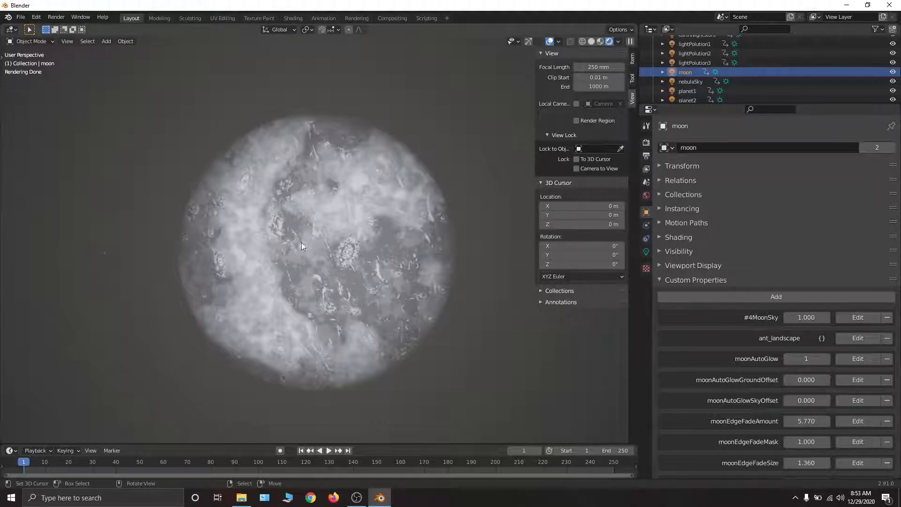
scroll(778, 296, down, 1)
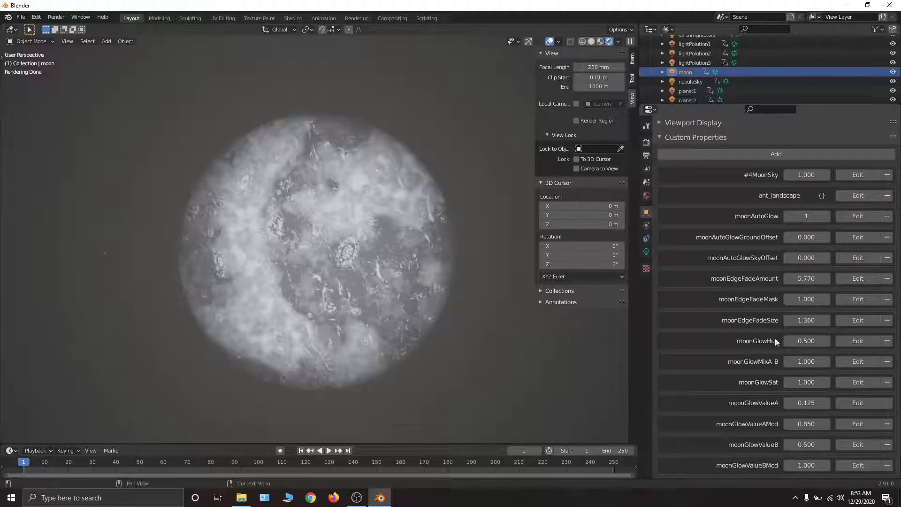
- Set the viewport focal length to 22 mm and the moon's #4MoonSky property to 0.000
scroll(770, 274, down, 3)
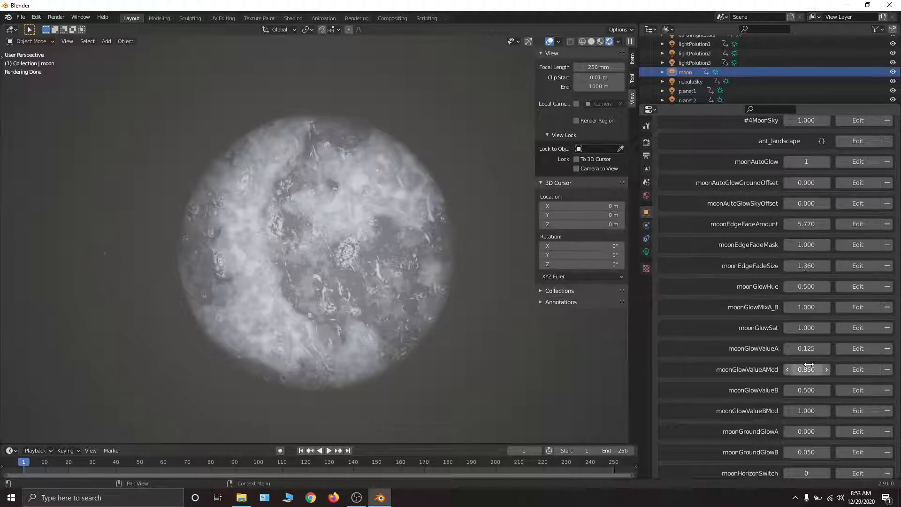
scroll(808, 261, down, 9)
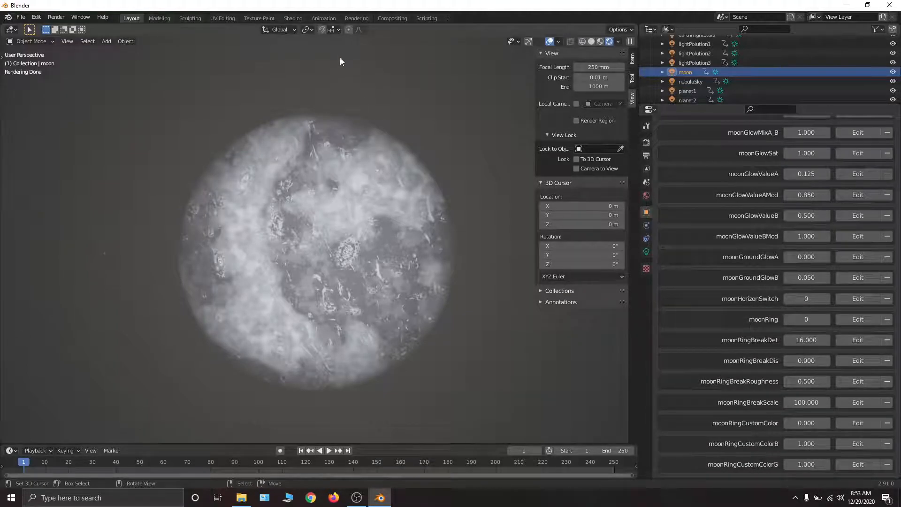
scroll(808, 248, up, 12)
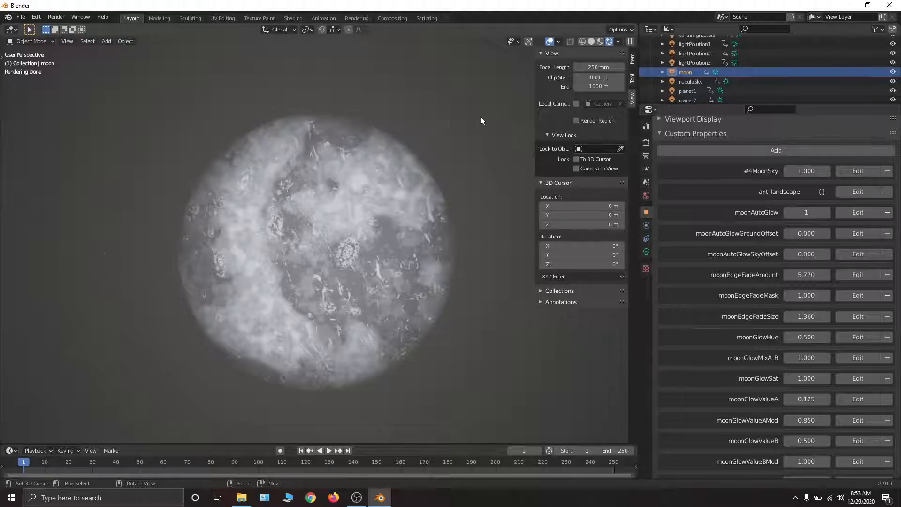
click(596, 68)
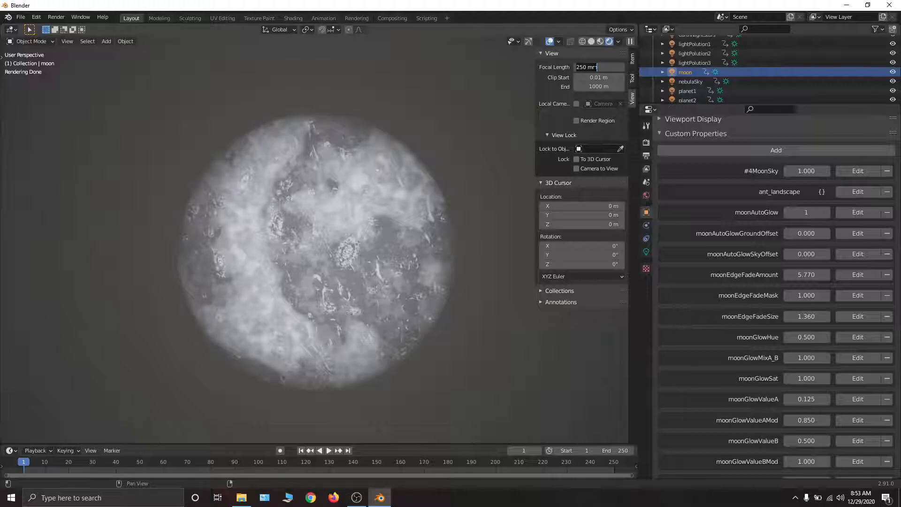
text(22)
key(Return)
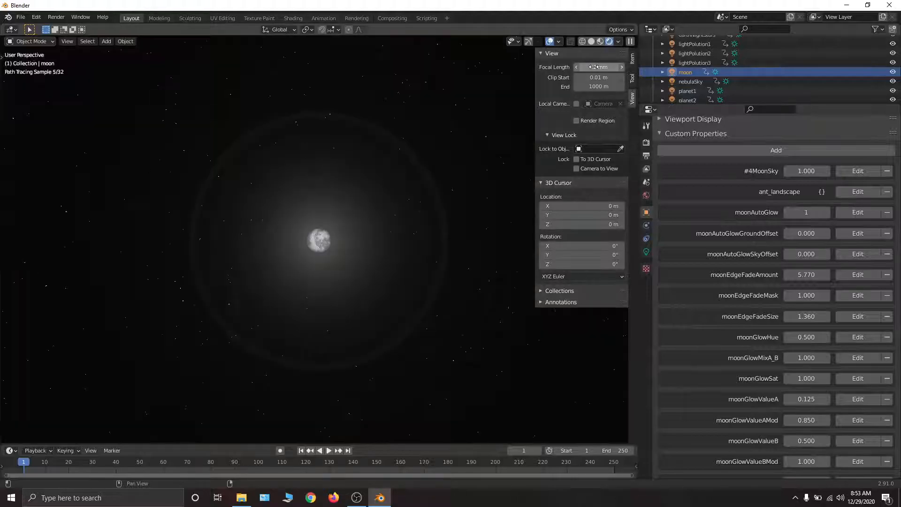
middle_drag(355, 216, 385, 280)
drag(808, 173, 756, 173)
- Select the lightPolution1 light and enable its glow by setting the lightPolution1 property to 1
scroll(715, 68, up, 2)
scroll(715, 68, up, 1)
click(699, 65)
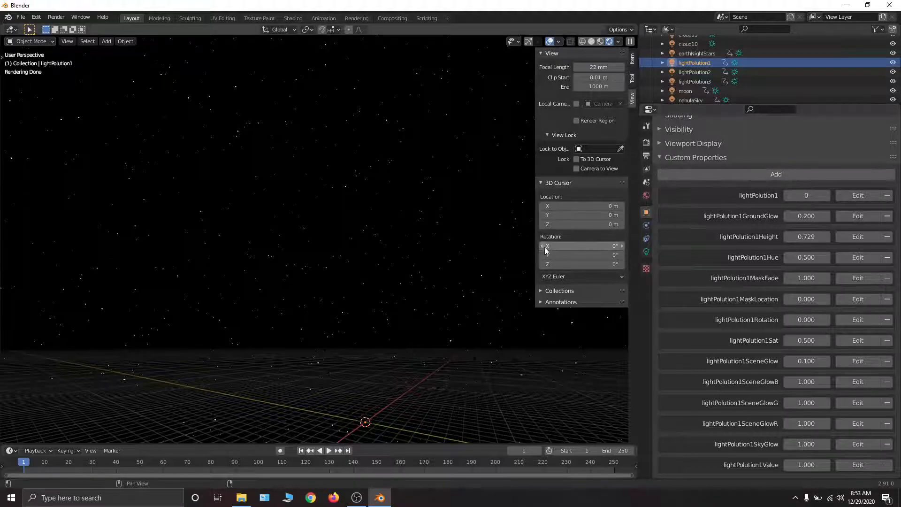
middle_drag(265, 269, 314, 265)
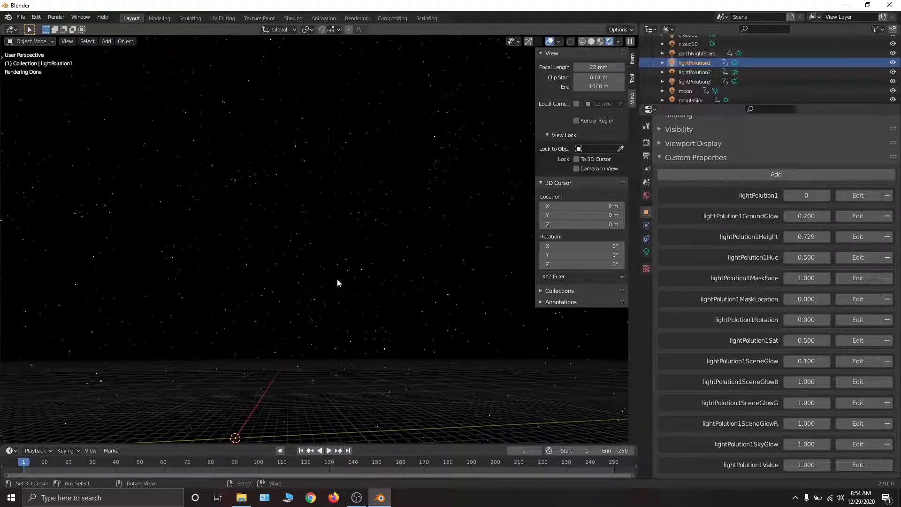
mouse_move(263, 305)
middle_down()
mouse_move(369, 255)
mouse_move(391, 259)
middle_up()
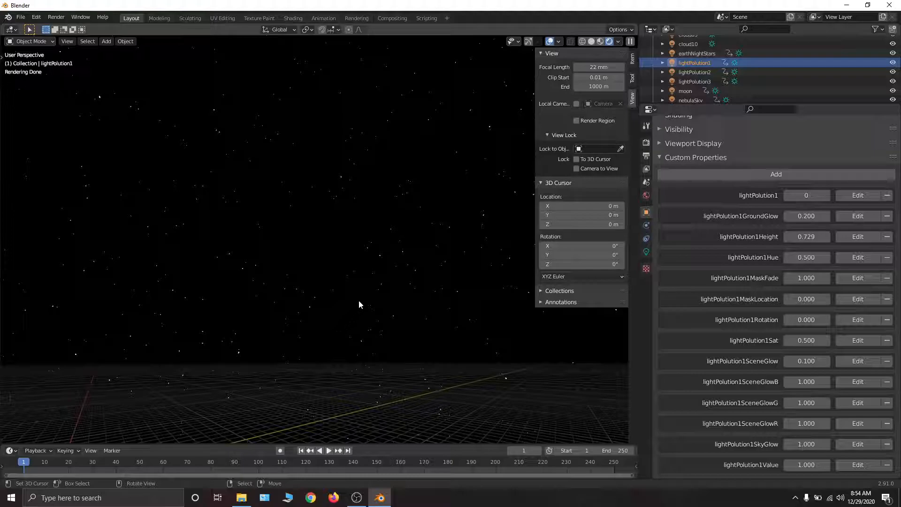
drag(805, 196, 817, 196)
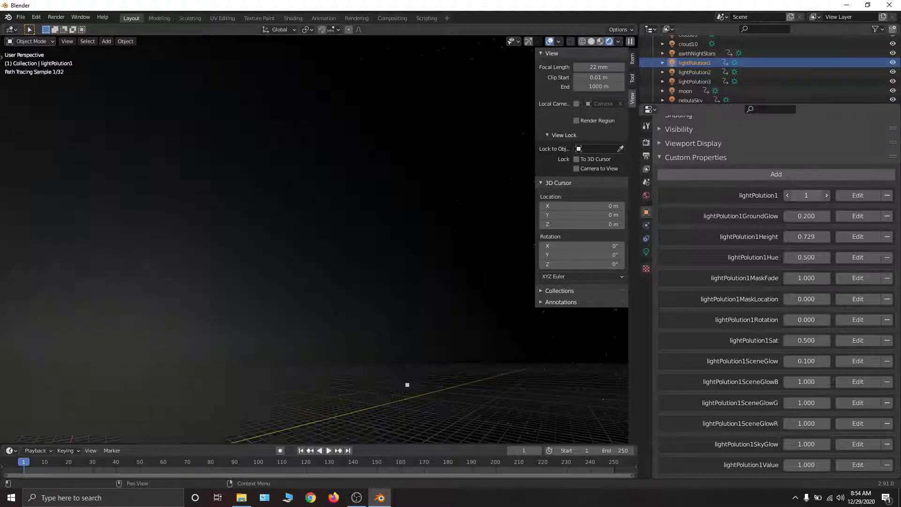
middle_drag(296, 204, 212, 212)
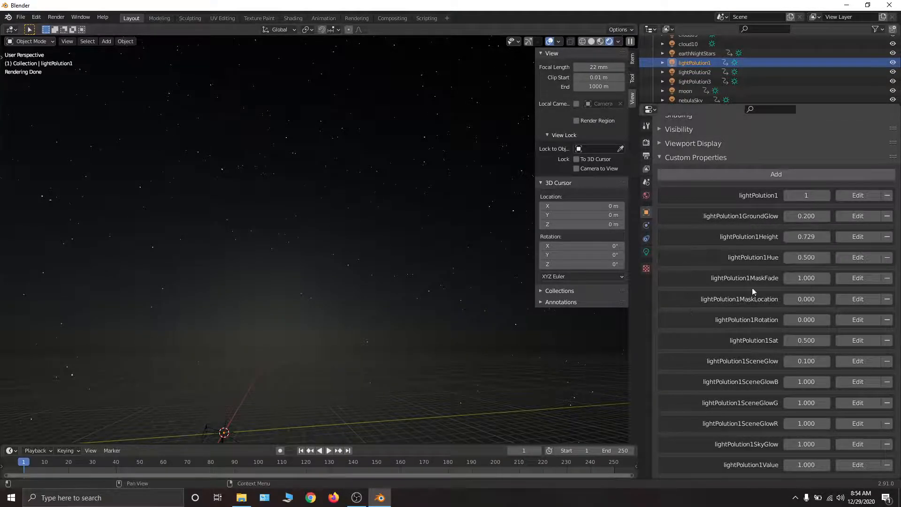
- Try different lightPolution1GroundGlow and lightPolution1Hue values, reverting each change
mouse_move(802, 218)
mouse_down()
mouse_move(840, 219)
mouse_move(788, 219)
mouse_move(807, 235)
mouse_move(783, 235)
mouse_move(807, 235)
mouse_move(794, 235)
mouse_move(830, 254)
mouse_move(784, 254)
mouse_move(816, 278)
mouse_move(834, 277)
mouse_move(788, 278)
mouse_move(816, 277)
mouse_move(799, 278)
mouse_move(826, 300)
mouse_move(898, 301)
mouse_up()
key(ctrl+z)
right_click(807, 254)
- Set lightPolution1MaskLocation to 10.000 while viewing the glow around the horizon
mouse_move(460, 311)
middle_down()
mouse_move(438, 206)
mouse_move(404, 208)
middle_up()
mouse_move(380, 177)
middle_down()
mouse_move(358, 289)
mouse_move(297, 333)
middle_up()
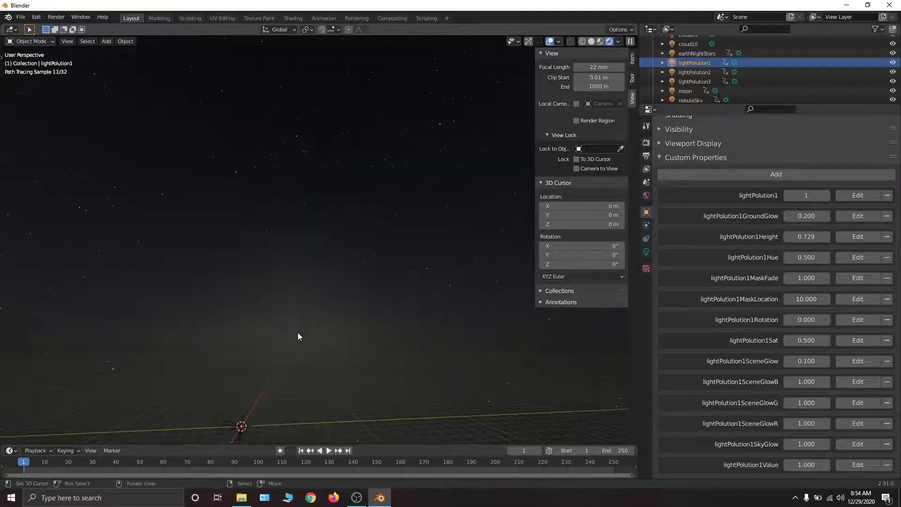
- Try a different lightPolution1Rotation and a lightPolution1Sat of 2.000, reverting each change
drag(800, 322, 897, 322)
right_click(802, 321)
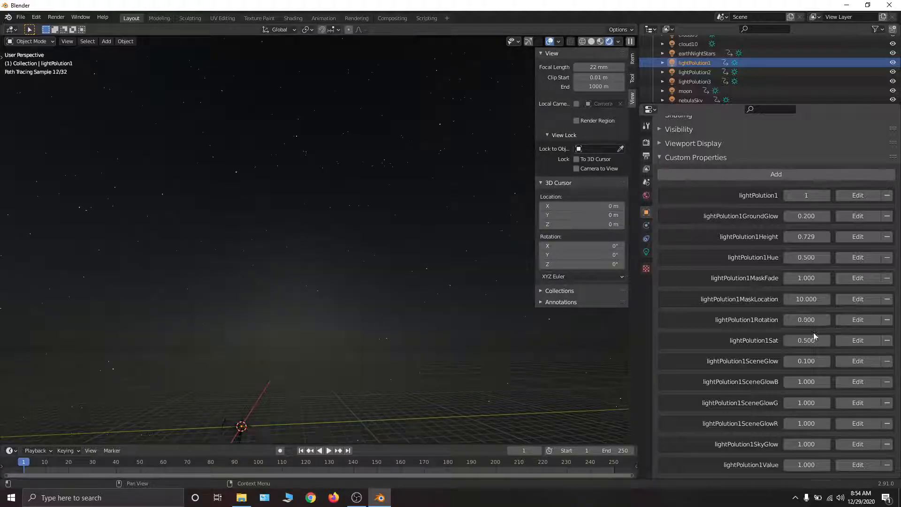
drag(803, 340, 828, 341)
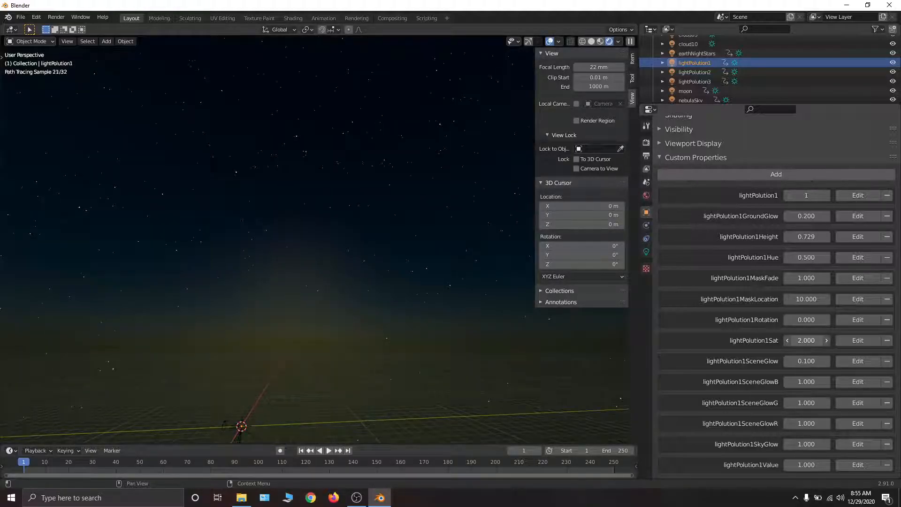
right_click(803, 341)
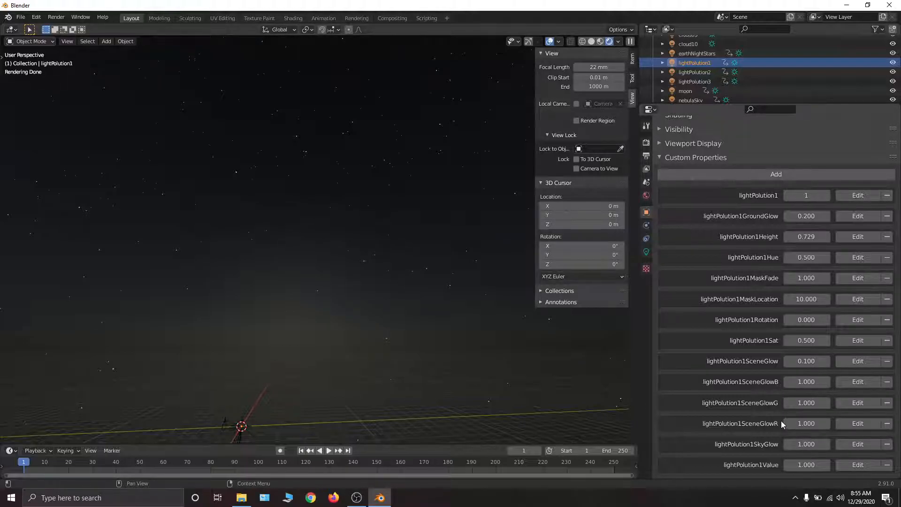
- Try lightPolution1SkyGlow at 5.620 and lightPolution1Value at 3.980, reverting each change
drag(805, 444, 877, 444)
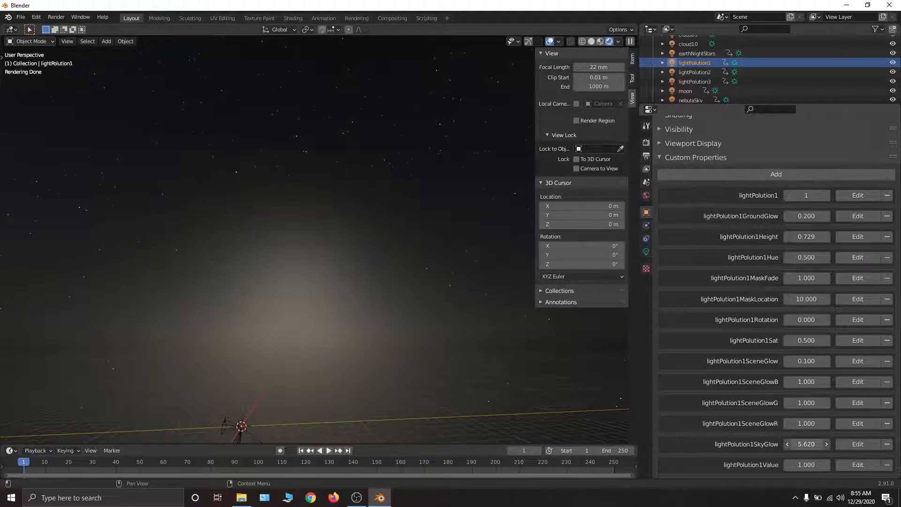
right_click(806, 443)
drag(806, 464, 853, 465)
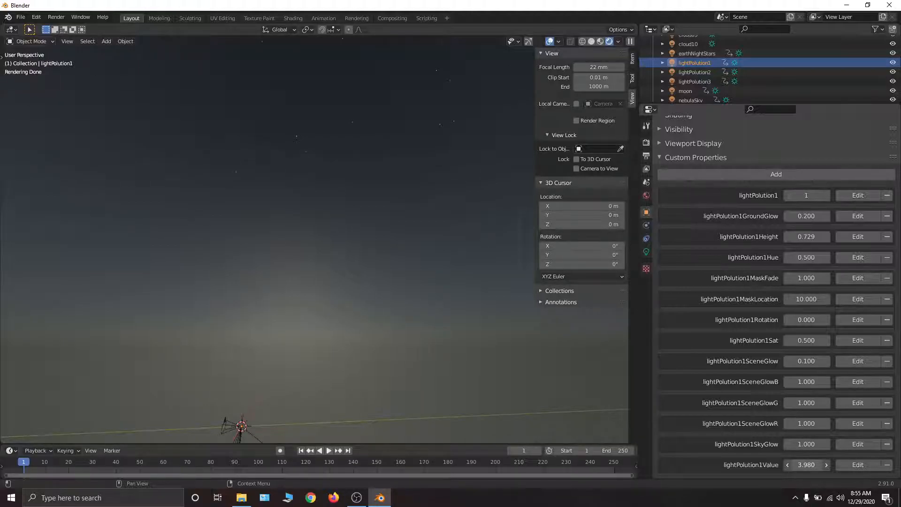
right_click(806, 464)
- Set lightPolution1SkyGlow to 2.770, lightPolution1Hue to 0.000, and lightPolution1Sat to 0.270
drag(805, 446, 818, 445)
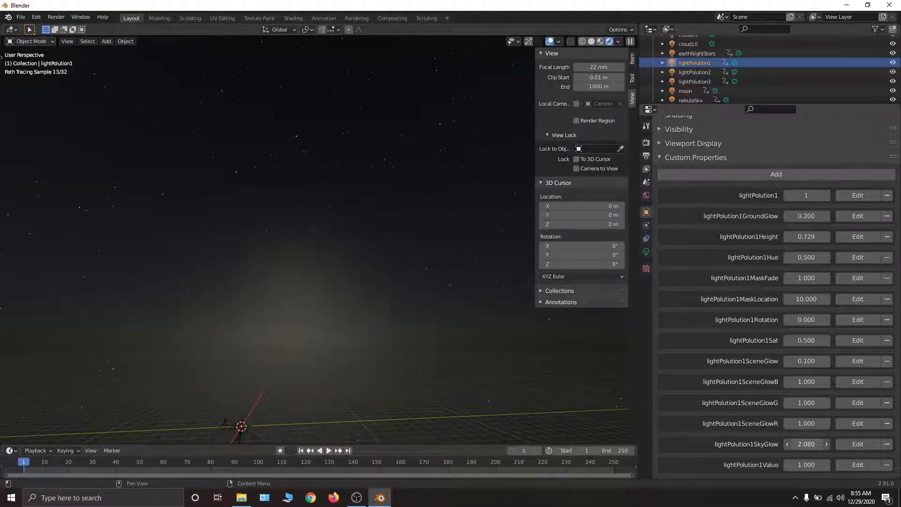
drag(806, 444, 816, 444)
drag(806, 362, 794, 339)
right_click(809, 363)
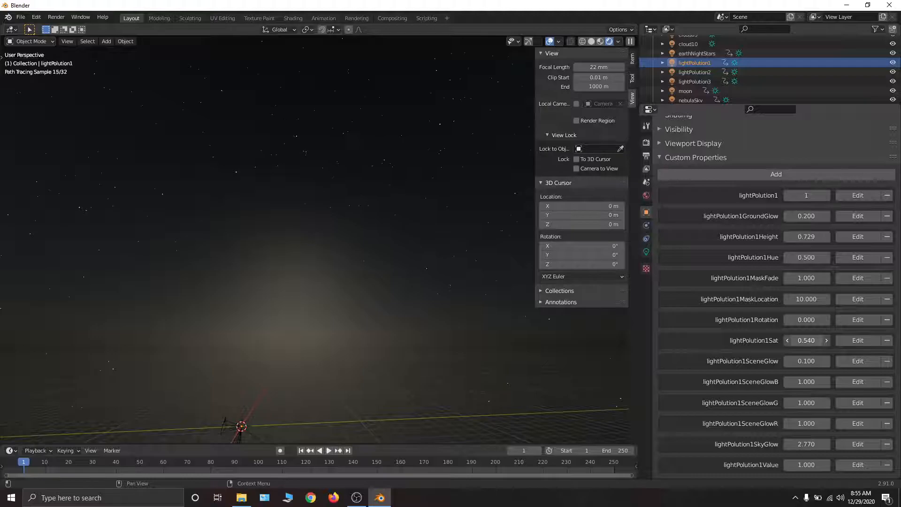
drag(806, 257, 791, 257)
drag(806, 340, 803, 340)
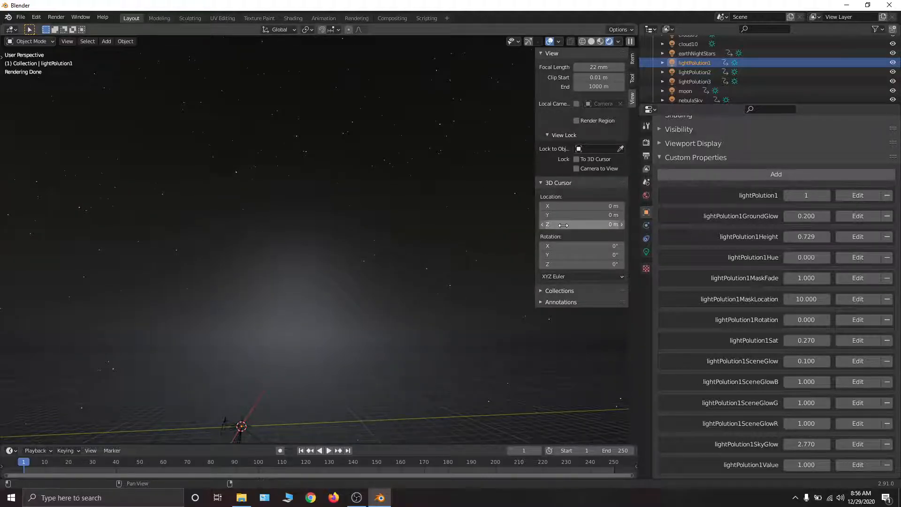
- Enable lightPolution2 by setting its switch to 1, and set lightPolution2Rotation to 89.800
click(689, 73)
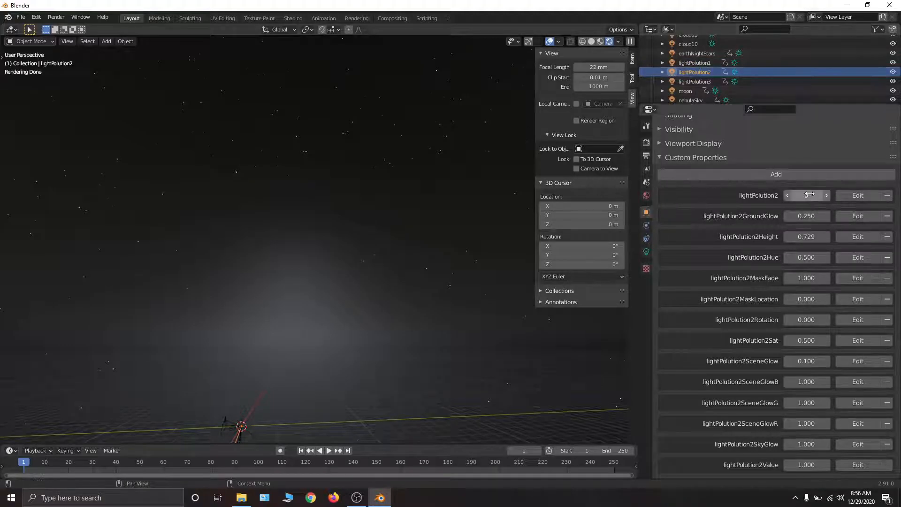
drag(803, 195, 810, 195)
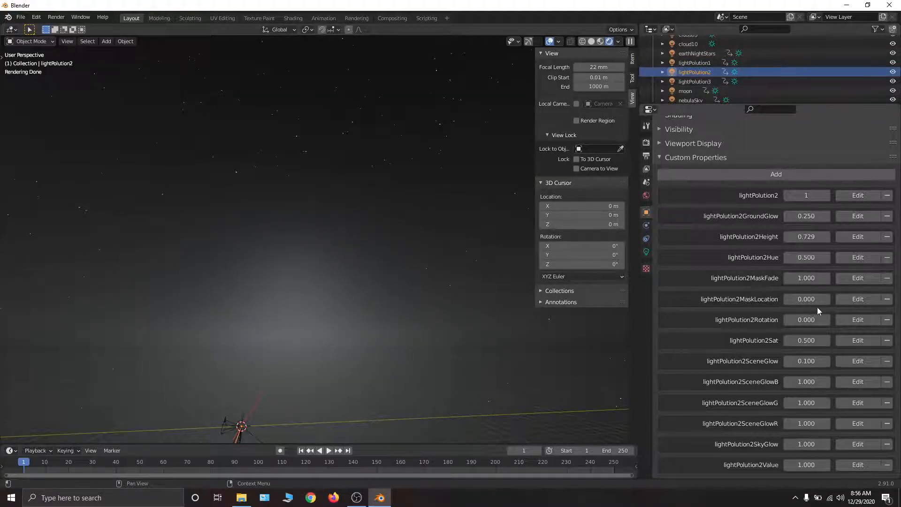
drag(798, 319, 864, 320)
mouse_move(77, 370)
middle_down()
mouse_move(130, 318)
mouse_move(177, 314)
mouse_move(144, 315)
middle_up()
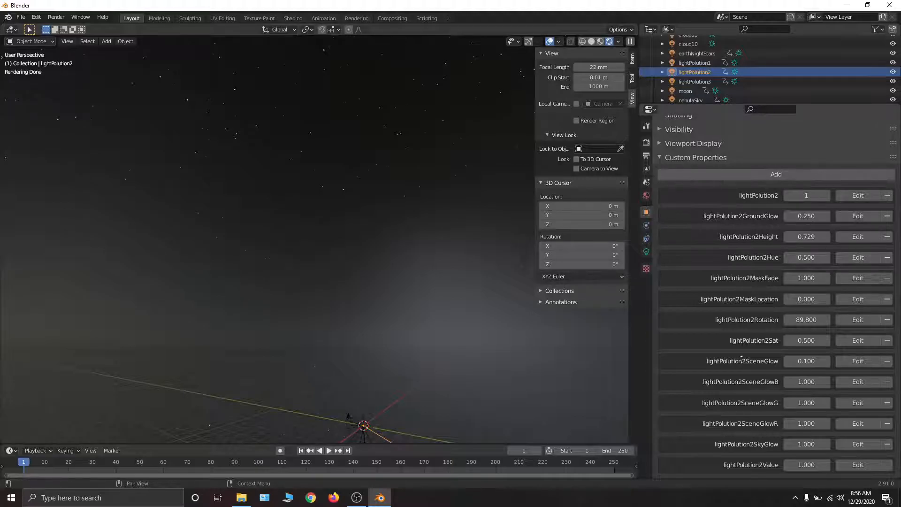
- Try lightPolution2Value at 20.000 and lightPolution2MaskLocation at 10.000, reverting the mask location and setting the value back to 1
drag(806, 464, 868, 464)
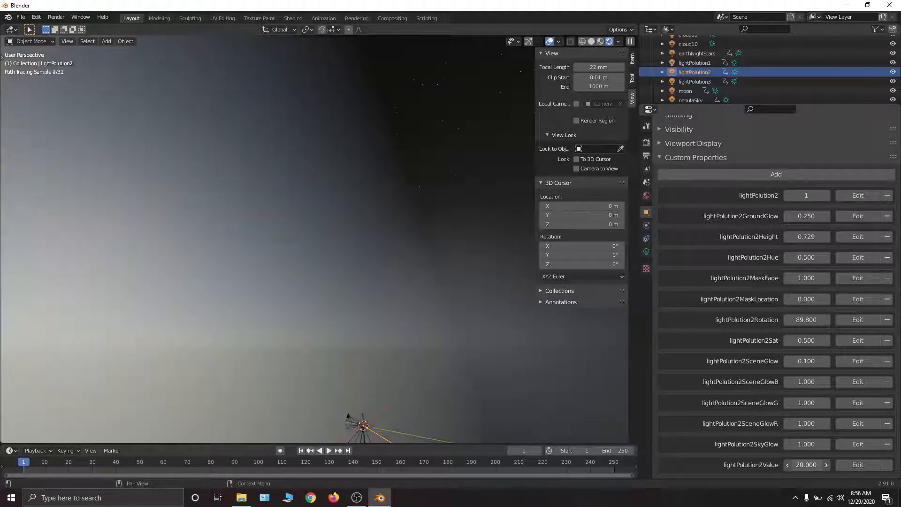
middle_drag(202, 366, 342, 357)
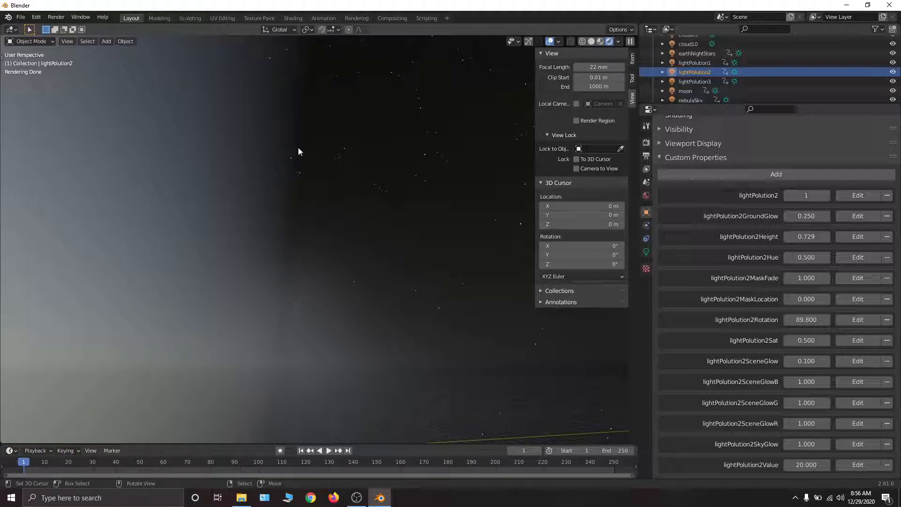
drag(806, 299, 896, 299)
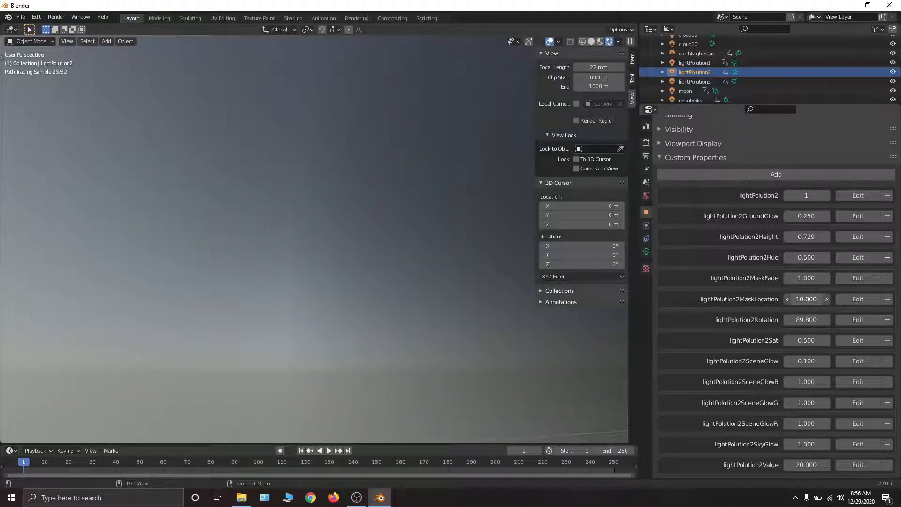
right_click(806, 302)
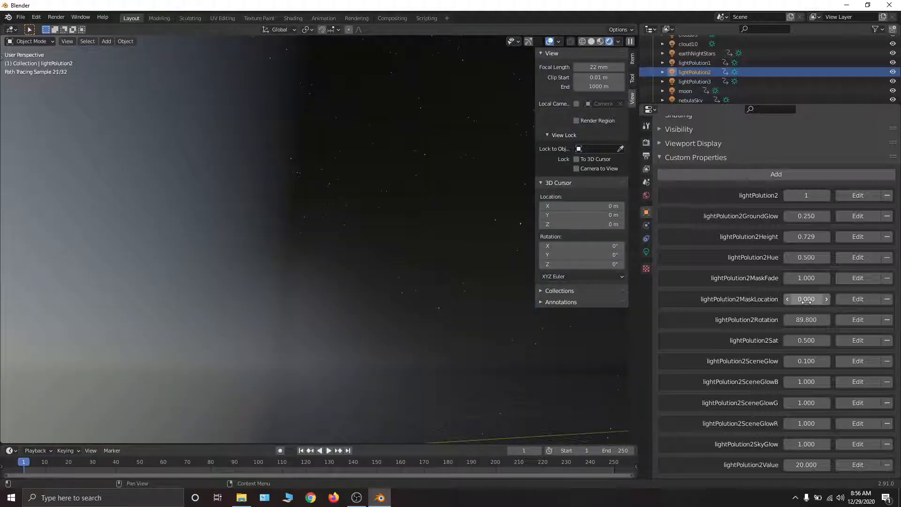
drag(807, 465, 767, 464)
click(805, 463)
text(1)
key(Return)
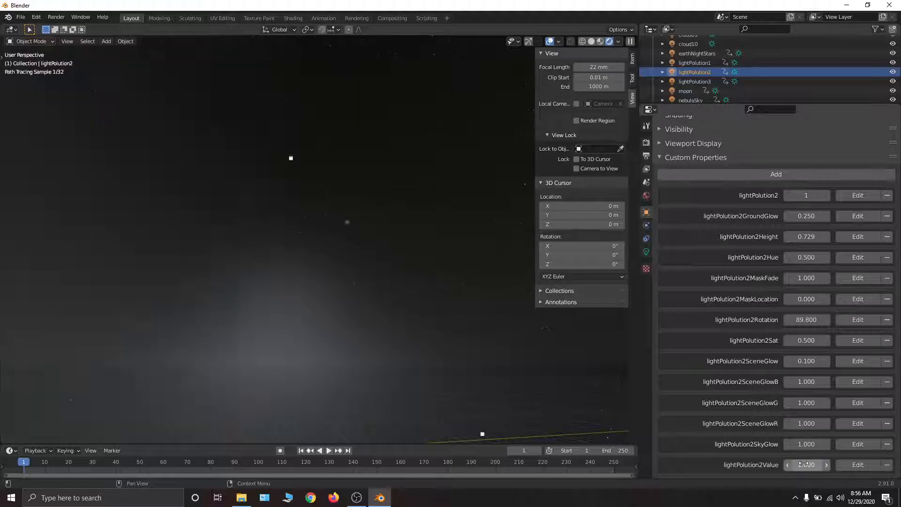
mouse_move(529, 358)
middle_down()
mouse_move(305, 195)
mouse_move(260, 196)
mouse_move(302, 227)
mouse_move(459, 225)
mouse_move(384, 229)
middle_up()
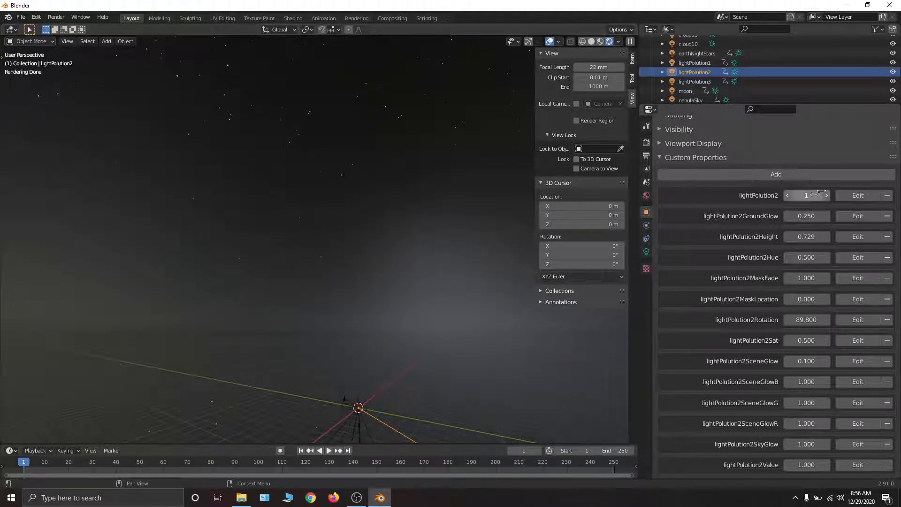
- Turn off both light pollution glows by setting the lightPolution2 and lightPolution1 switches to 0
drag(821, 192, 791, 193)
click(693, 63)
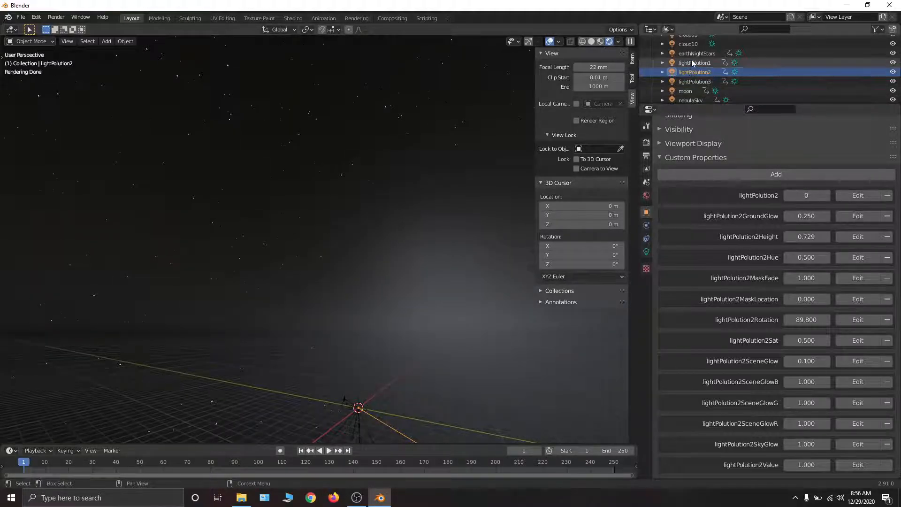
drag(806, 195, 790, 195)
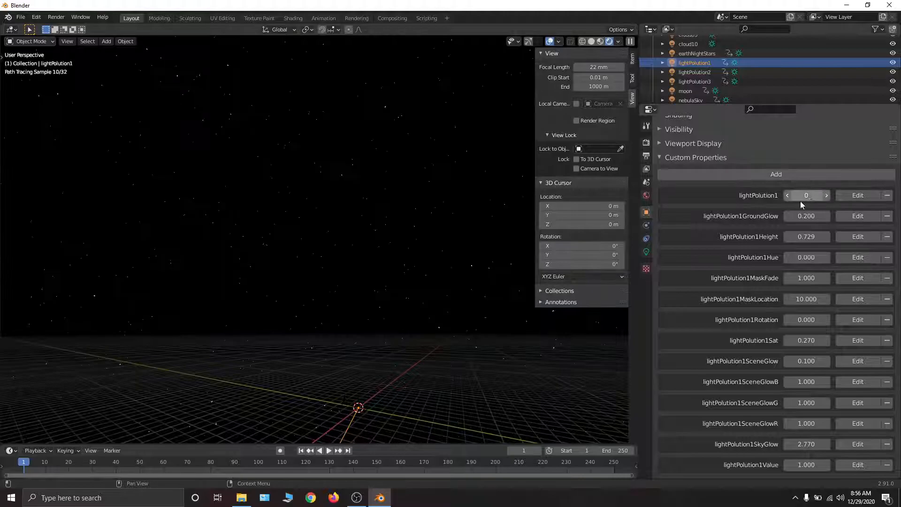
middle_drag(374, 220, 419, 221)
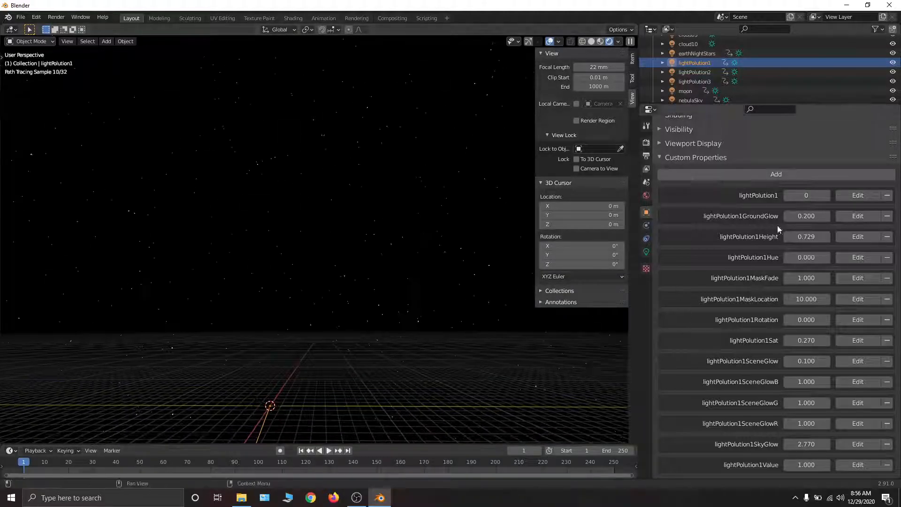
- Try the lightPolution1 switch at 1 again and return it to 0
drag(807, 195, 822, 195)
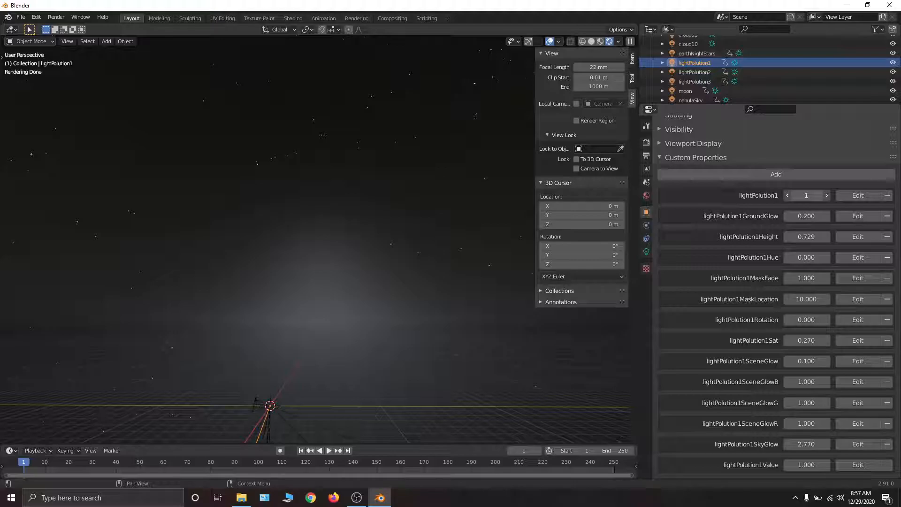
click(787, 196)
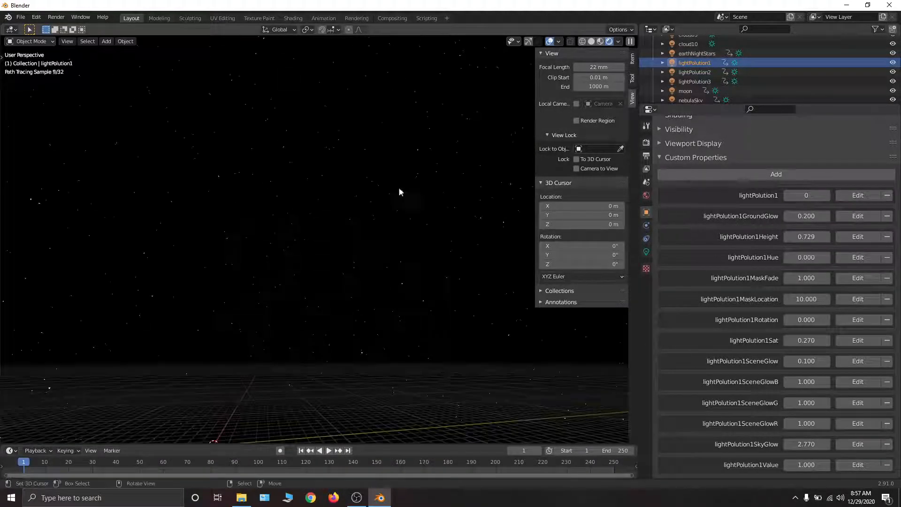
- Set the earthNightStars property #2EarthlyNightSky to 0.000 and select the moon
click(699, 53)
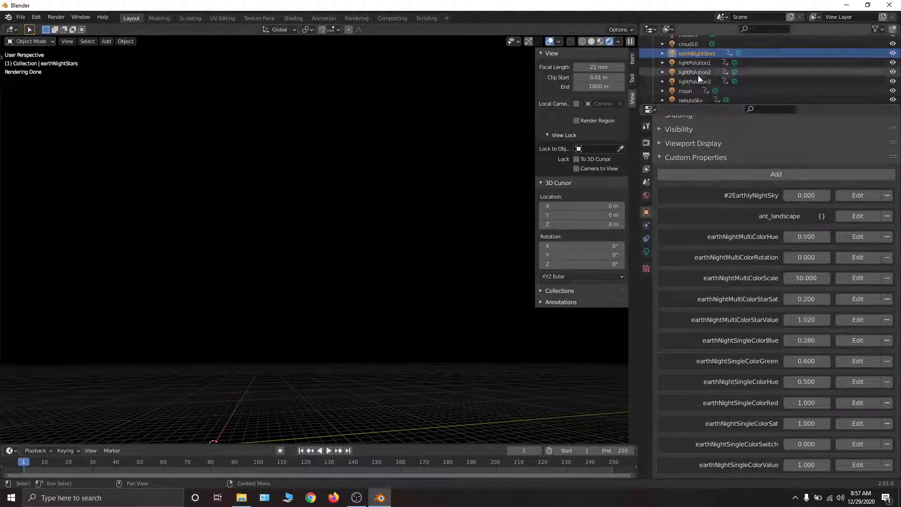
click(751, 90)
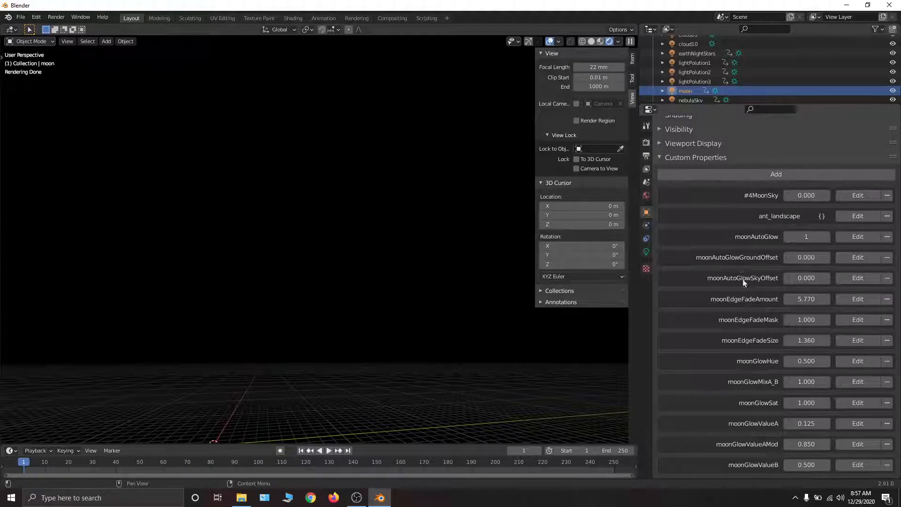
- Look through the moon's custom properties down to the moonTextureBase1 settings, and through the neighbouring sky objects from the clouds to the planets
scroll(742, 278, down, 15)
scroll(717, 336, down, 15)
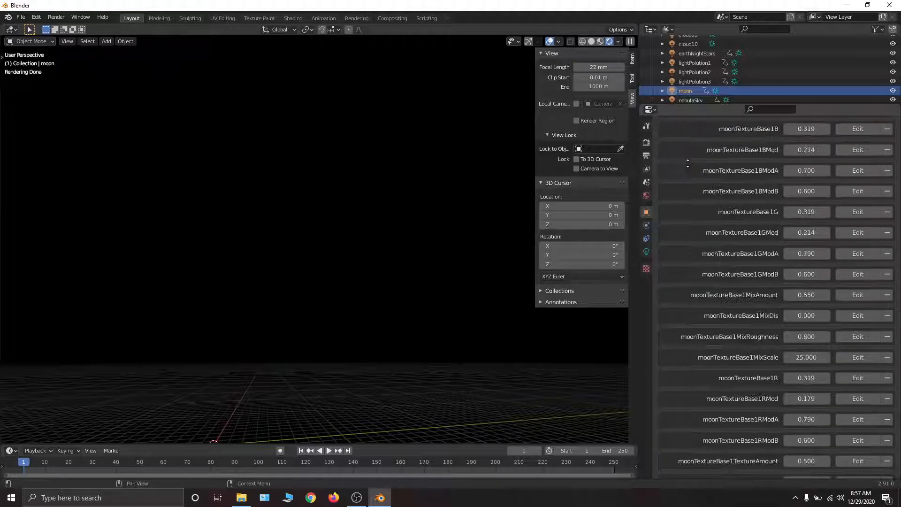
scroll(688, 163, down, 4)
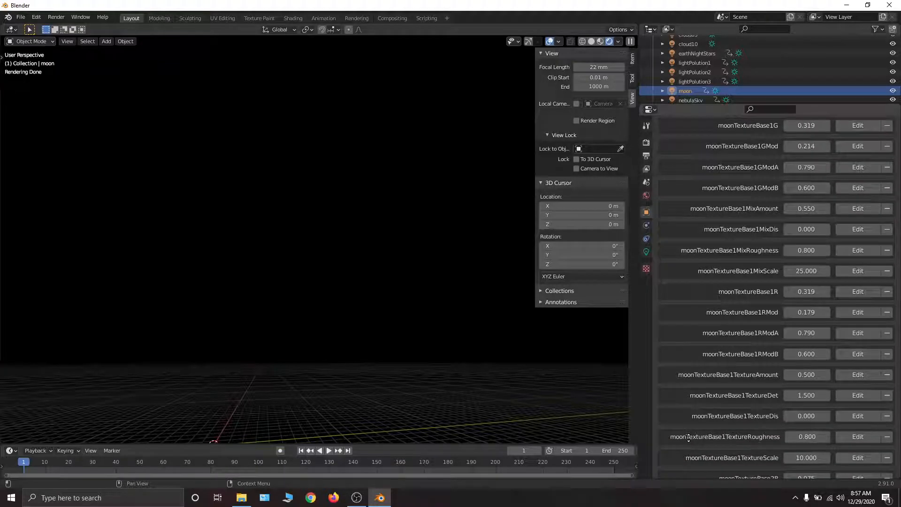
scroll(685, 83, down, 5)
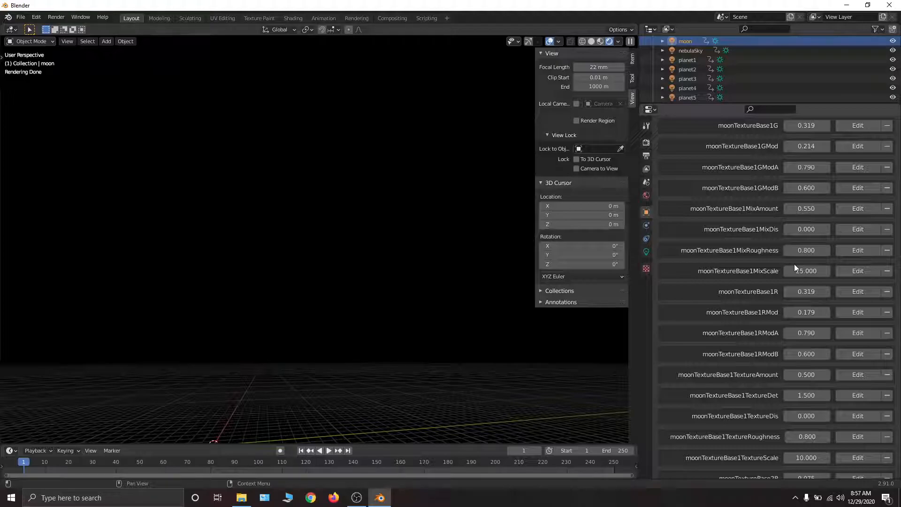
scroll(690, 75, up, 4)
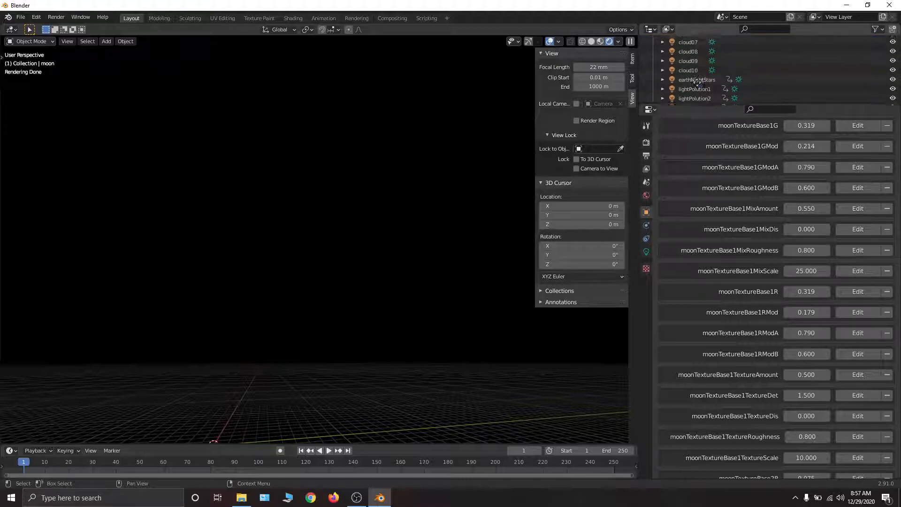
scroll(698, 81, down, 5)
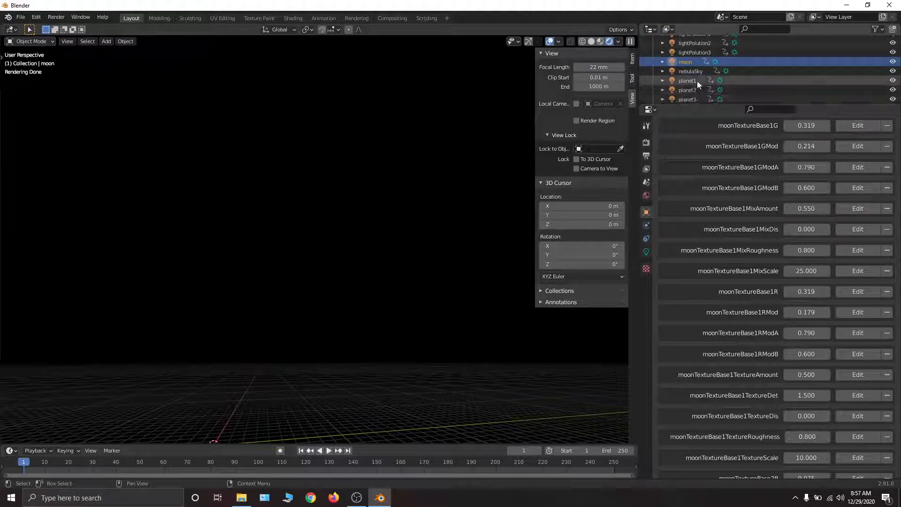
middle_drag(391, 97, 368, 121)
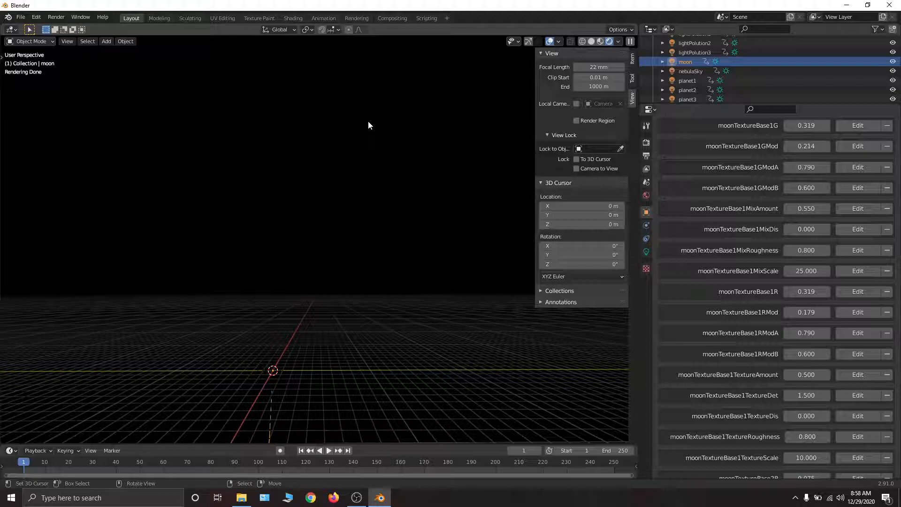
scroll(702, 56, down, 3)
scroll(705, 45, up, 1)
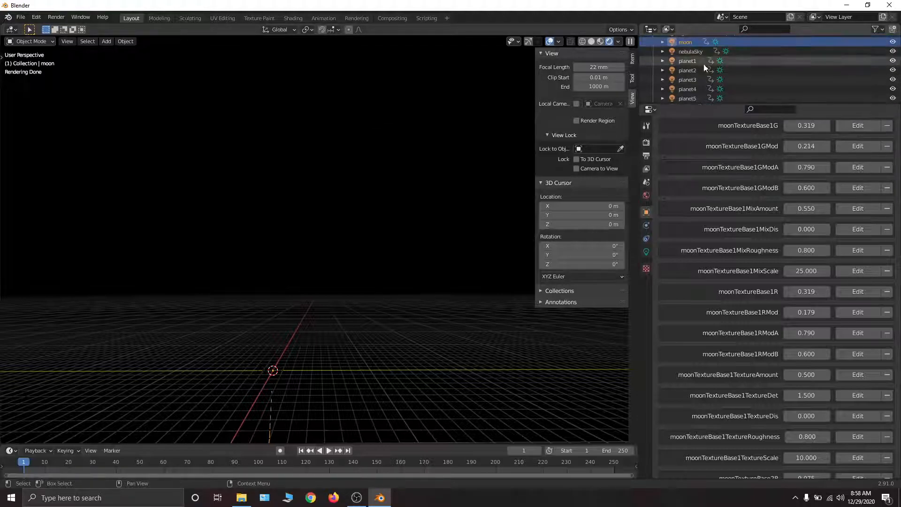